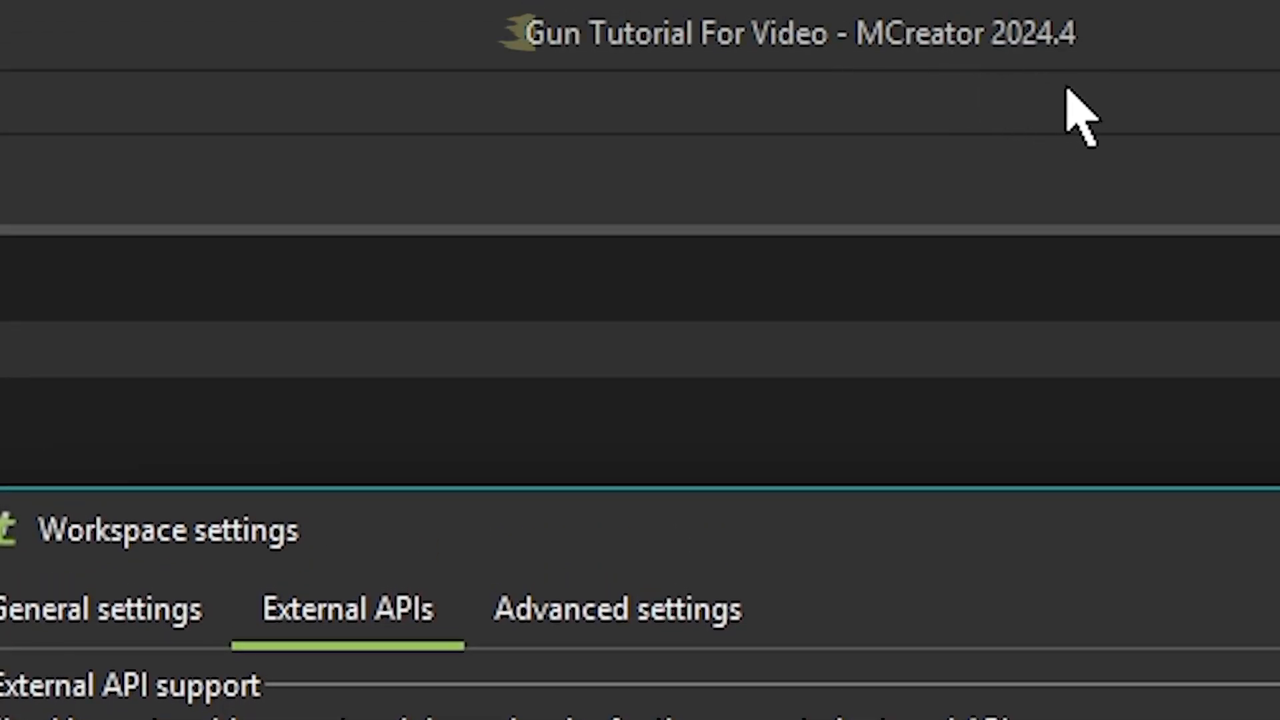
Check the mod ID in the workspace's general settings and accept refactoring the workspace
{"action": "left_click", "coordinate": [132, 600]}
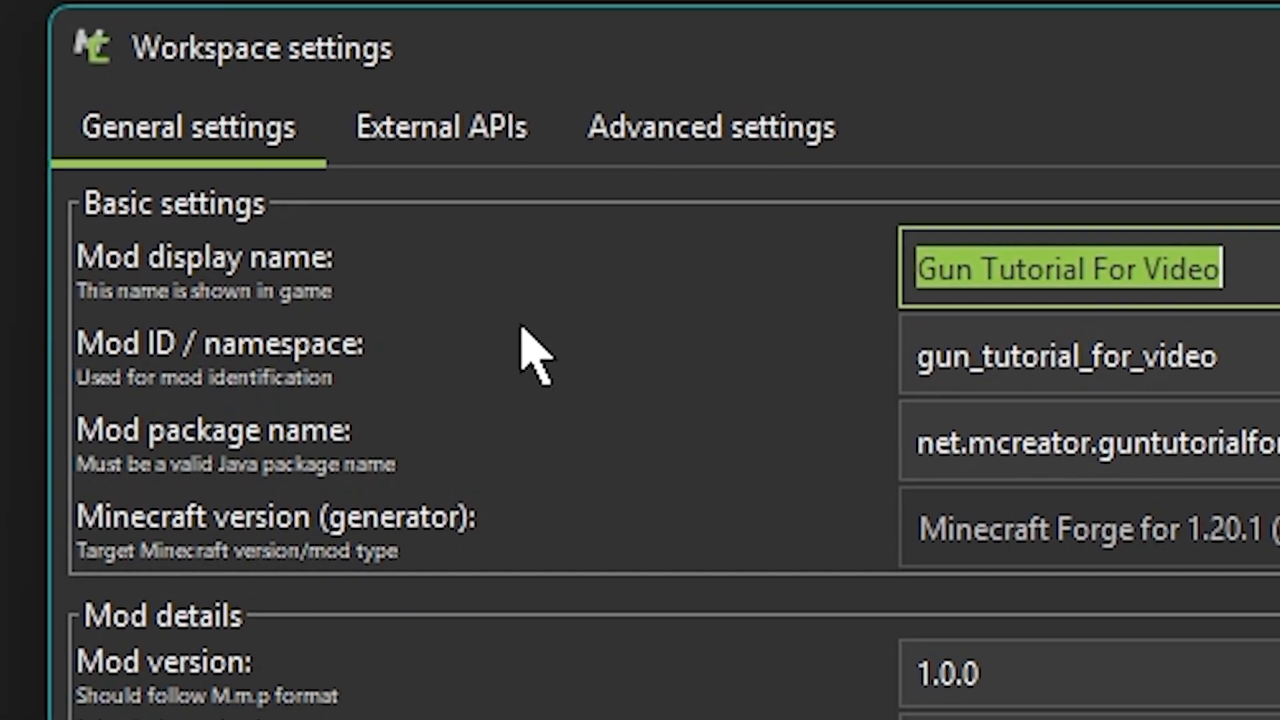
{"action": "left_click", "coordinate": [166, 154]}
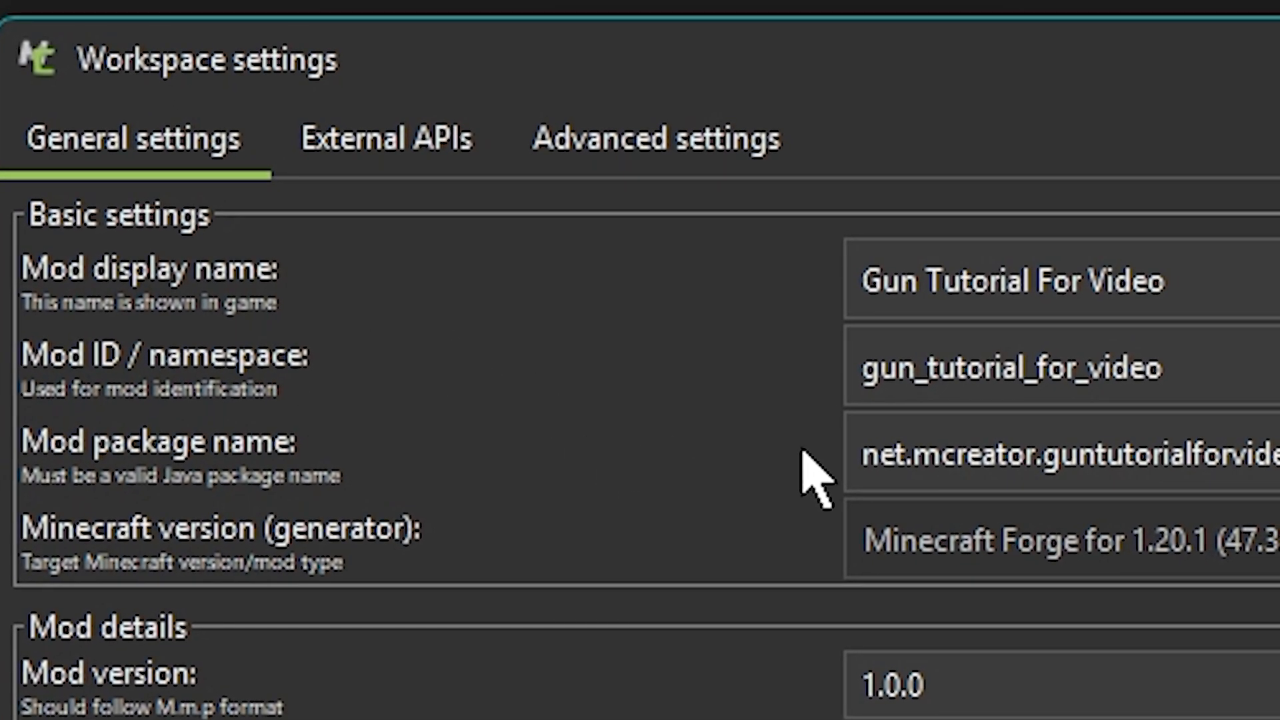
{"action": "left_click", "coordinate": [1174, 370]}
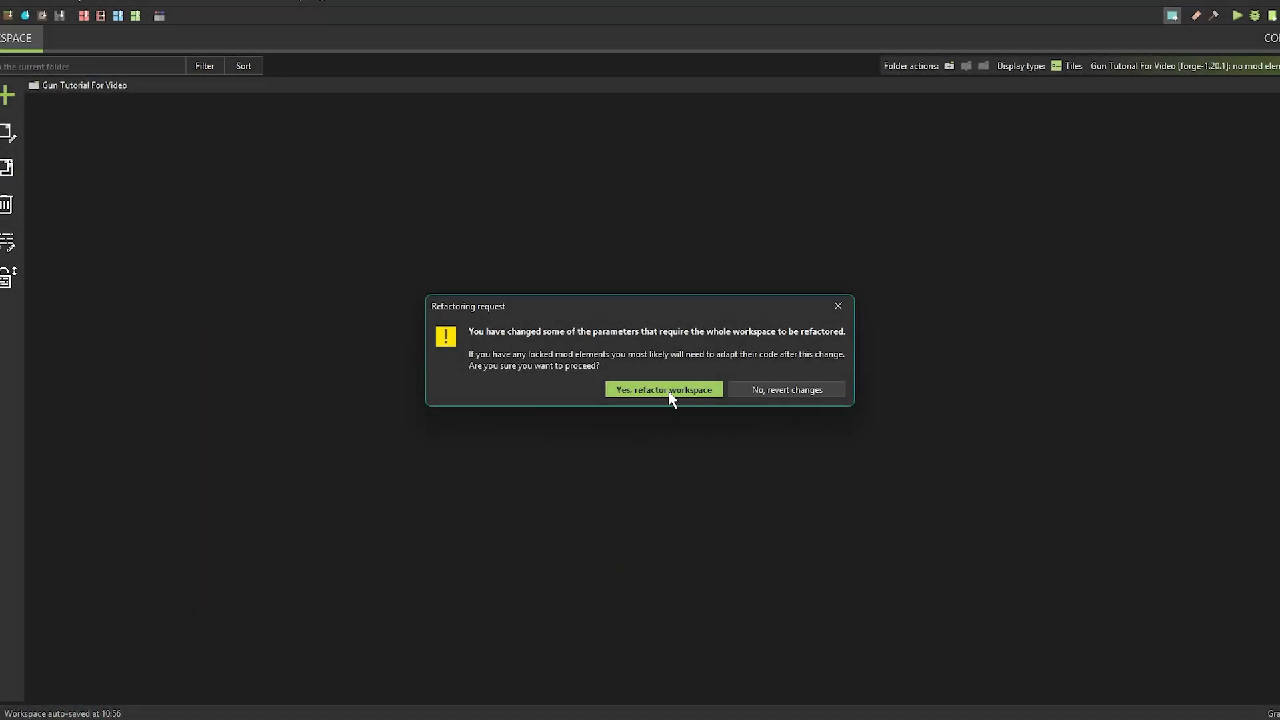
{"action": "left_click", "coordinate": [670, 392]}
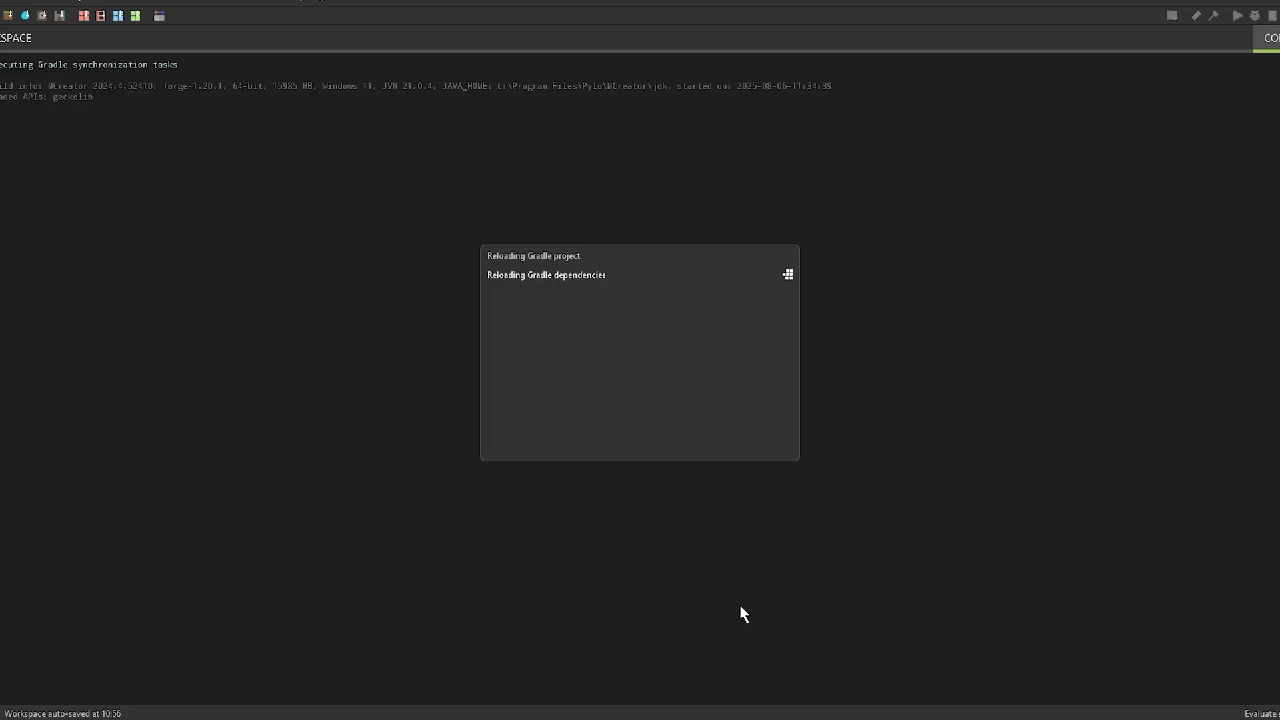
Switch to Blockbench and create a new GeckoLib Animated Model
{"action": "mouse_move", "coordinate": [830, 718]}
{"action": "left_click", "coordinate": [829, 666]}
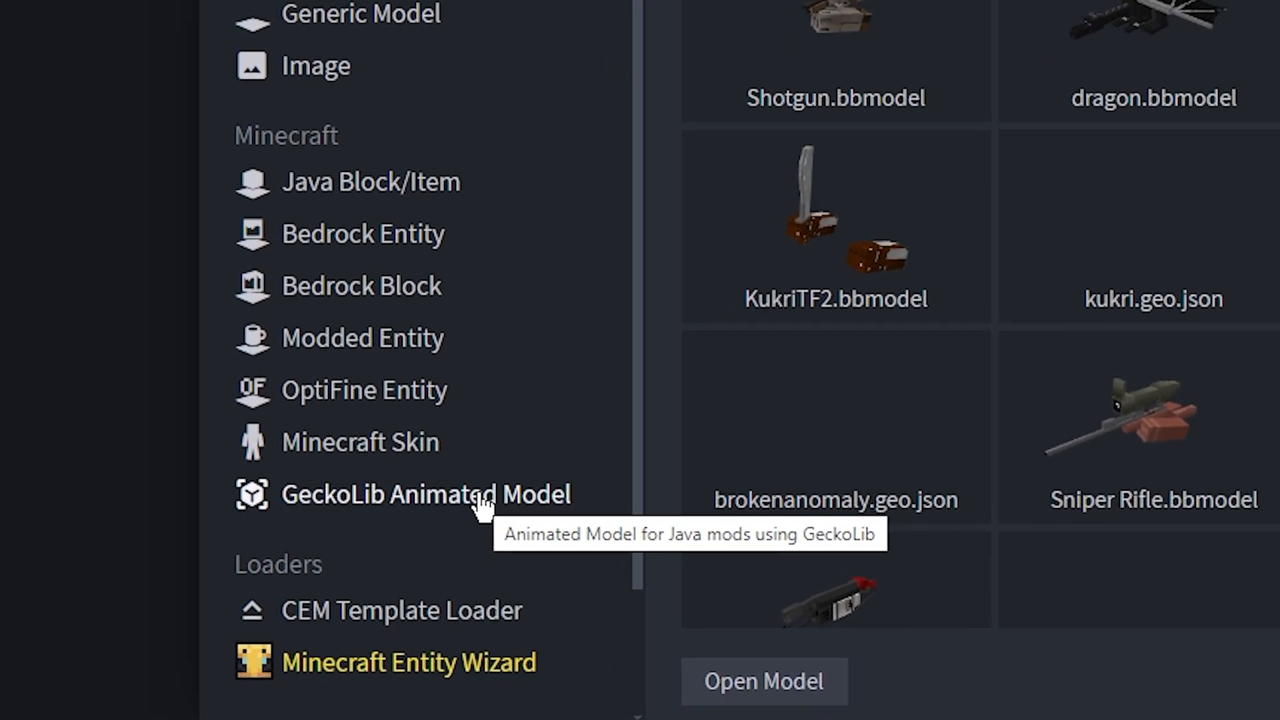
{"action": "left_click", "coordinate": [396, 606]}
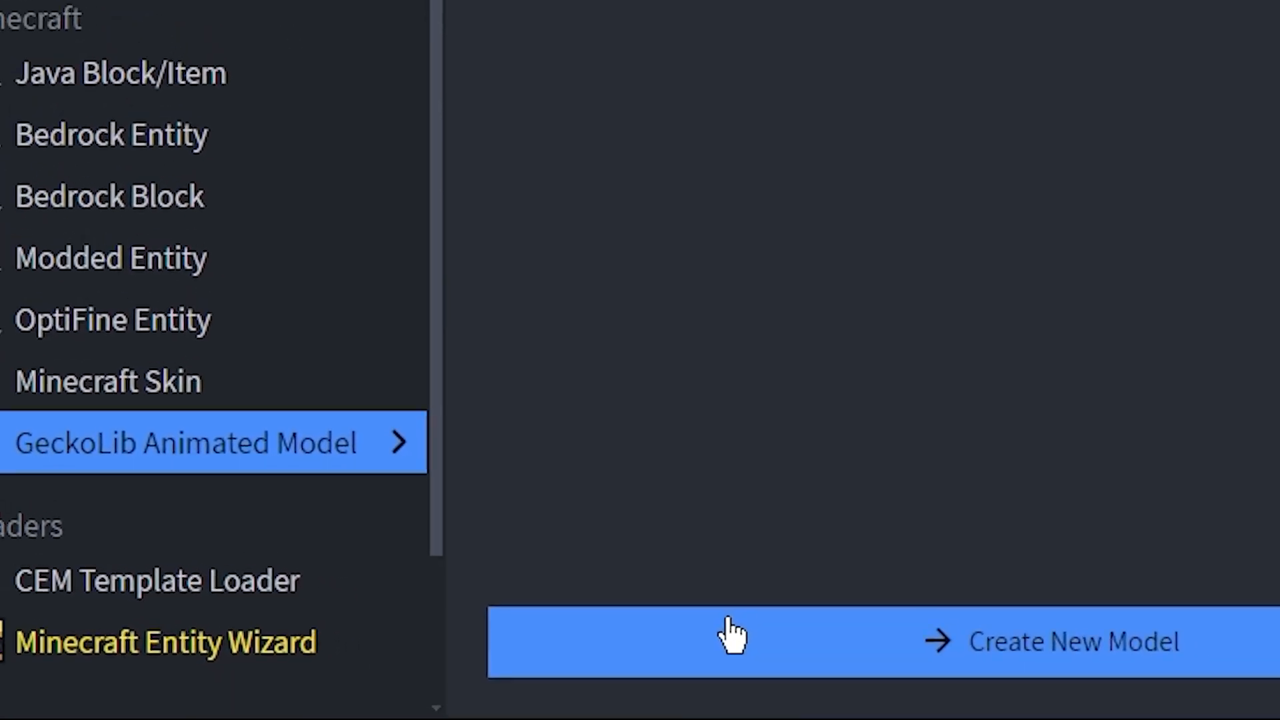
{"action": "left_click", "coordinate": [1000, 641]}
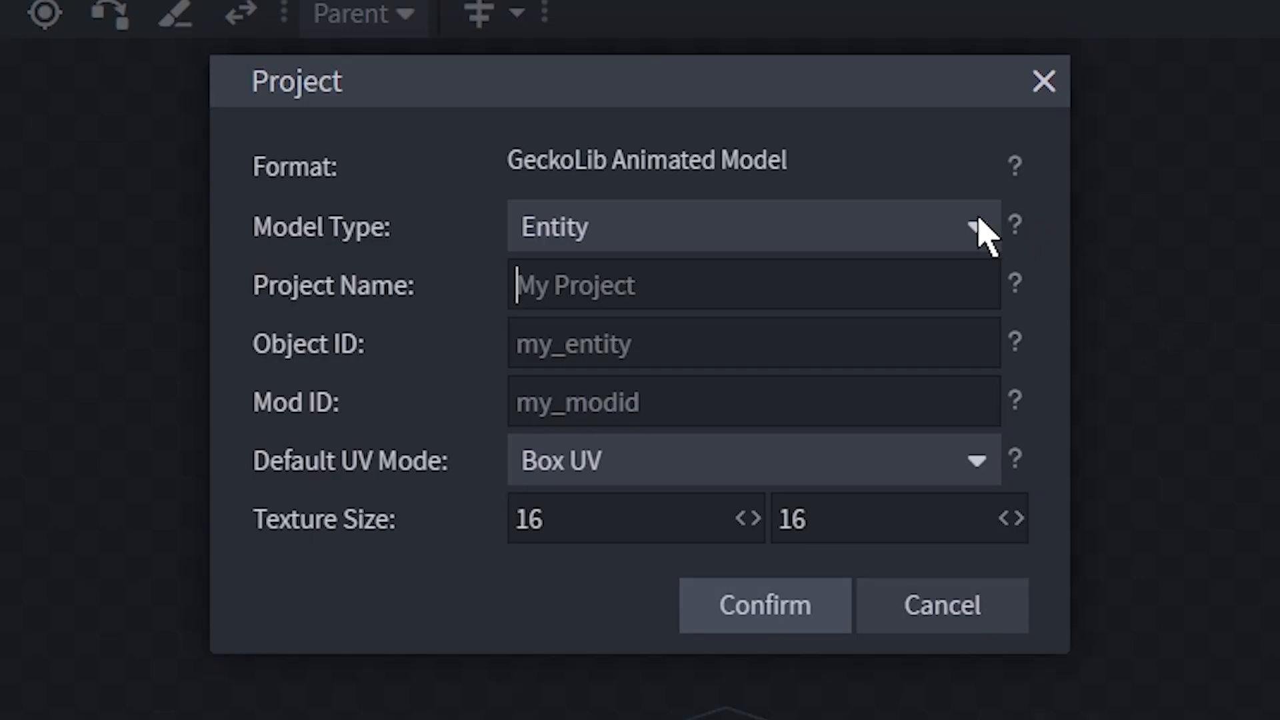
Set the model type to Item, name the project Tutorial Gun, and enter gun_tutorial_for_video as the mod ID
{"action": "left_click", "coordinate": [866, 229]}
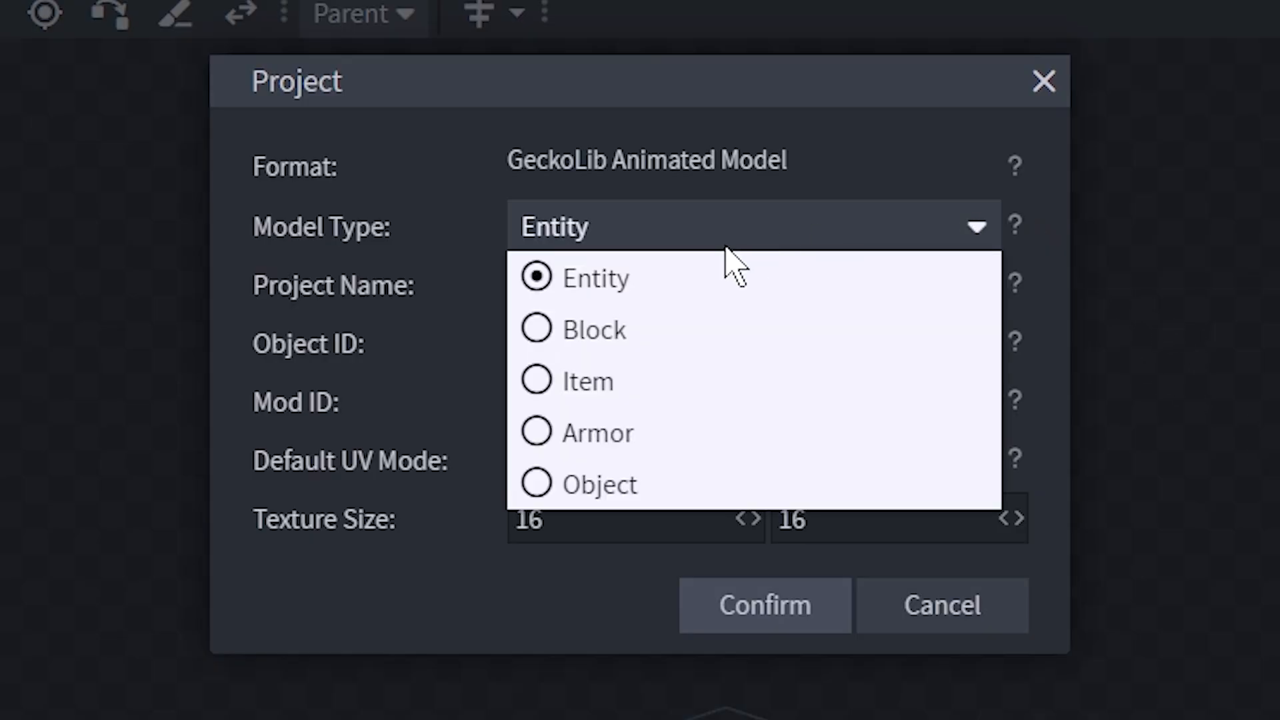
{"action": "left_click", "coordinate": [678, 394]}
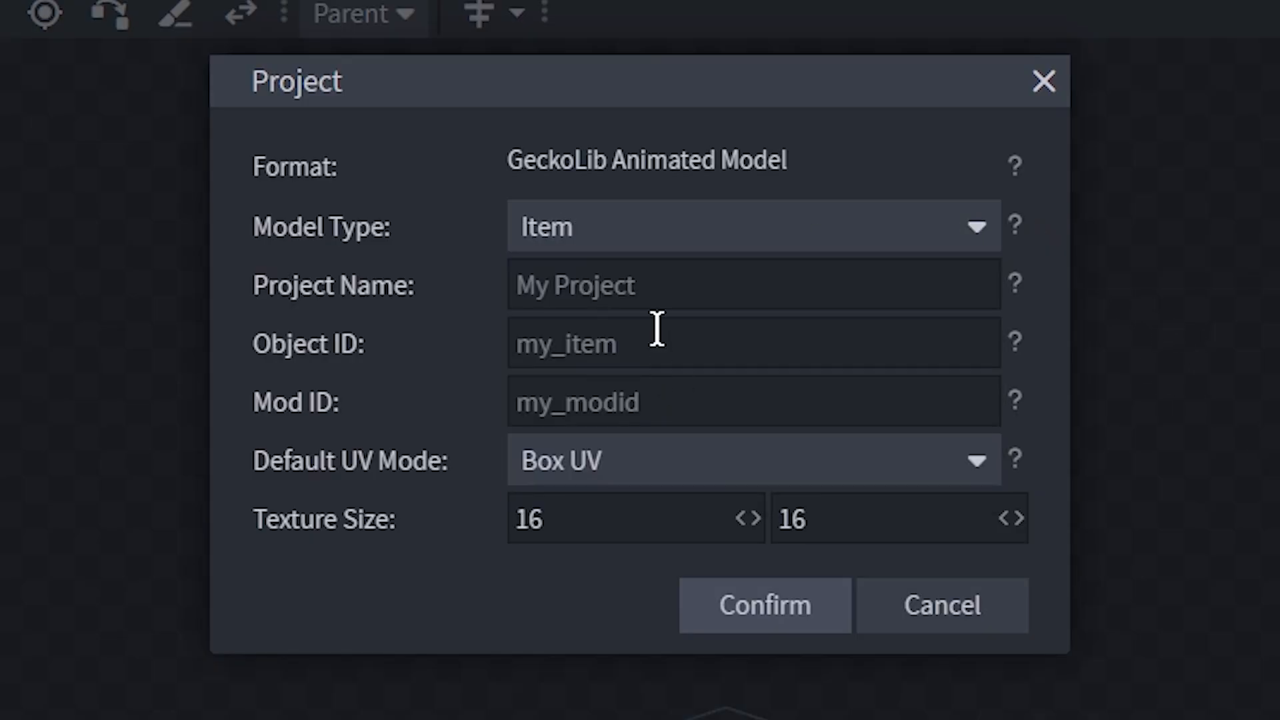
{"action": "left_click", "coordinate": [634, 292]}
{"action": "type", "text": "Tutorial Gun"}
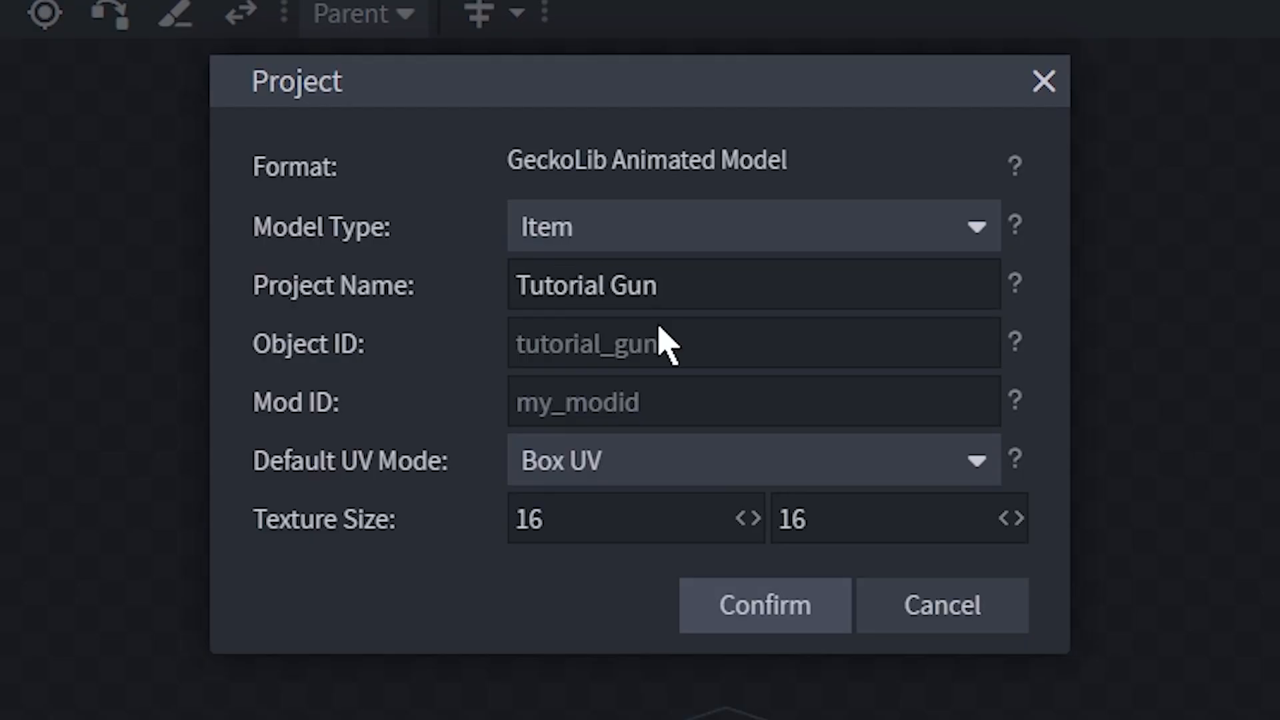
{"action": "left_click", "coordinate": [553, 417]}
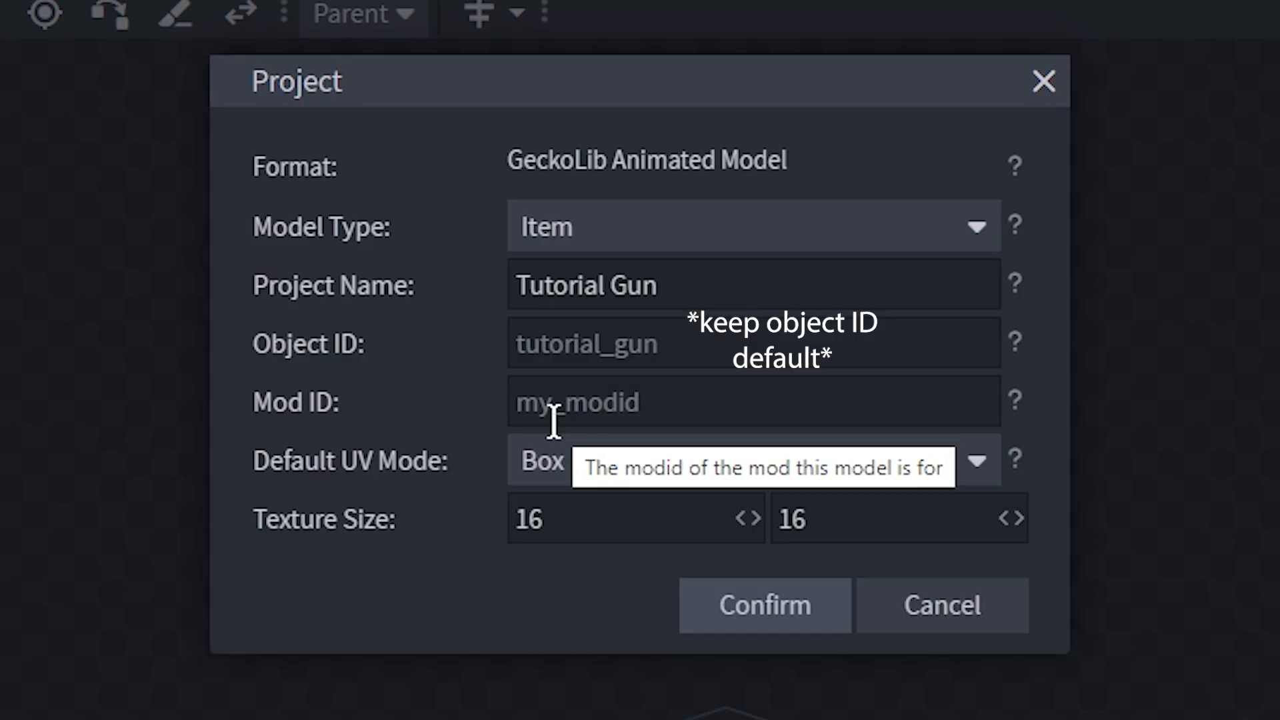
{"action": "type", "text": "gun_tutorial_for_video"}
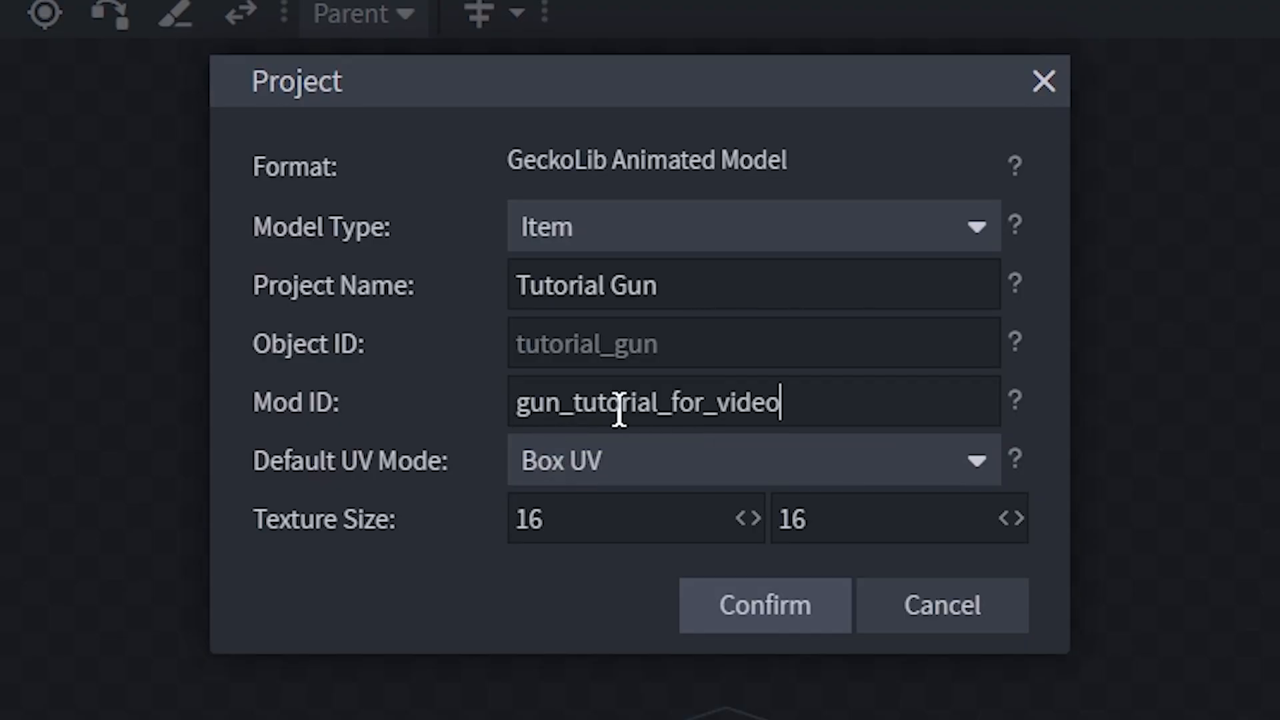
{"action": "key", "text": "ctrl+a"}
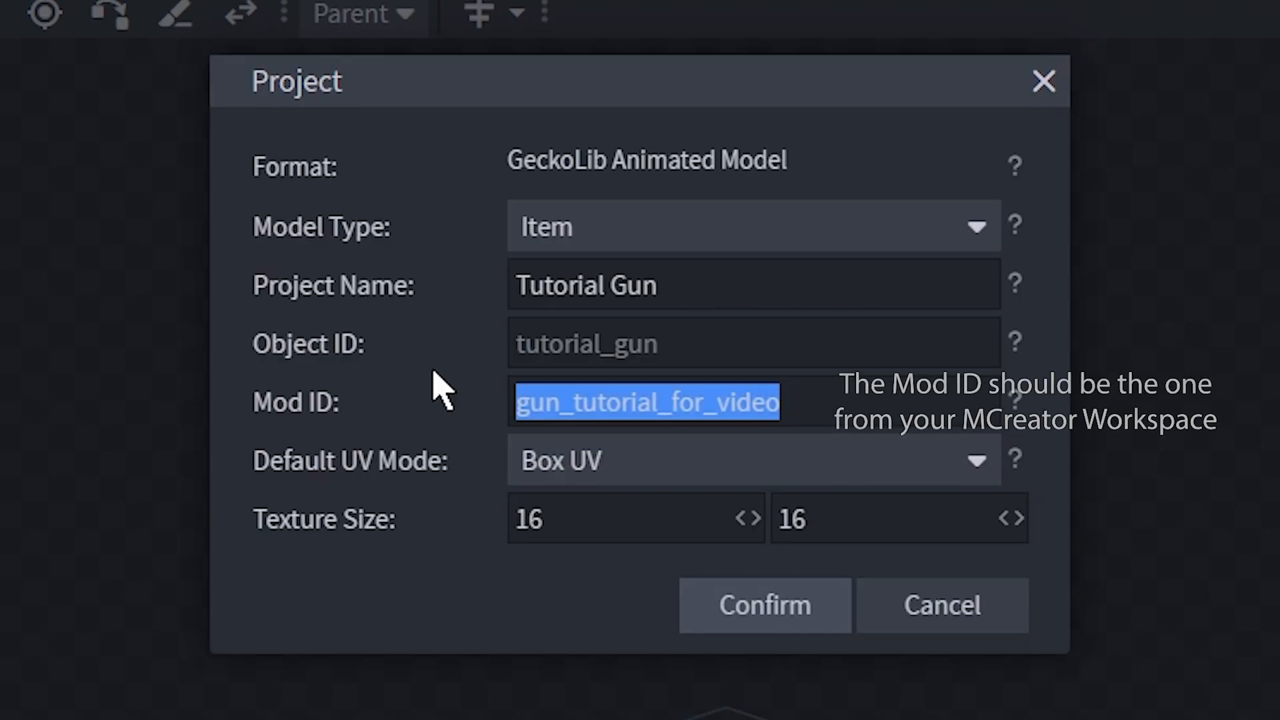
{"action": "left_click", "coordinate": [454, 461]}
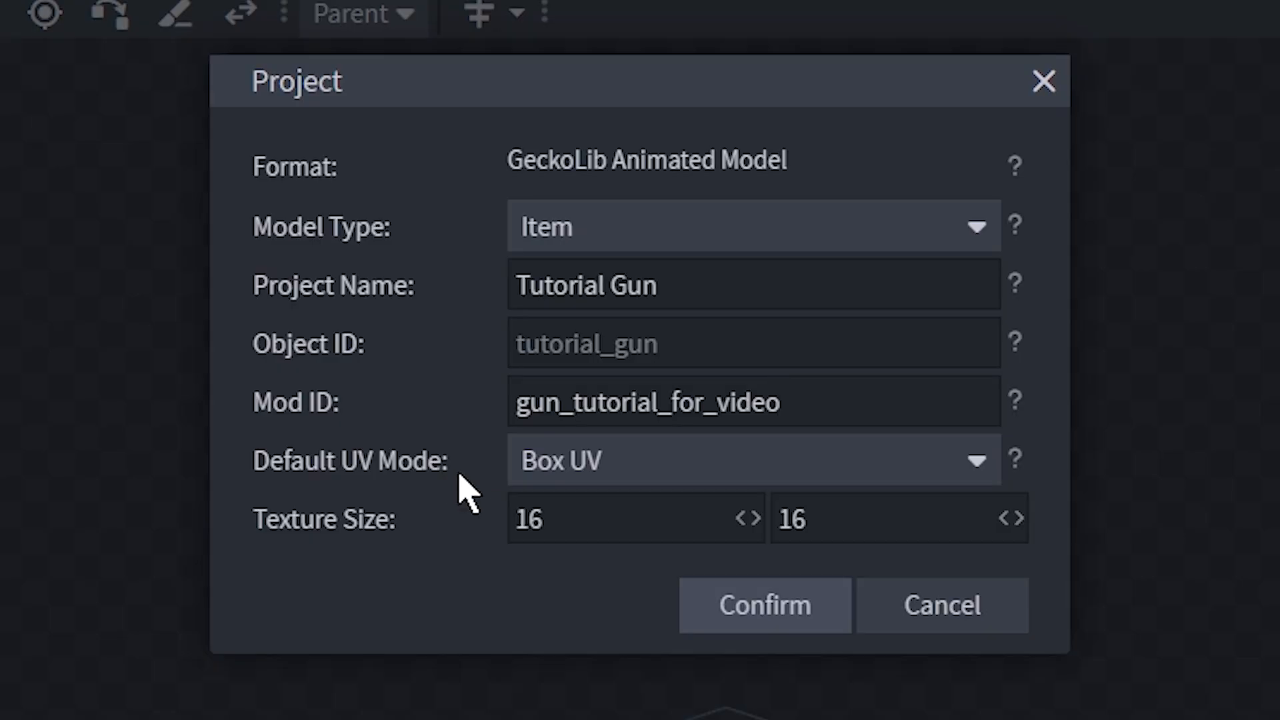
Set the default UV mode to Per-face UV and the texture size to 32 × 32, and create the project
{"action": "left_click", "coordinate": [550, 474]}
{"action": "left_click", "coordinate": [575, 510]}
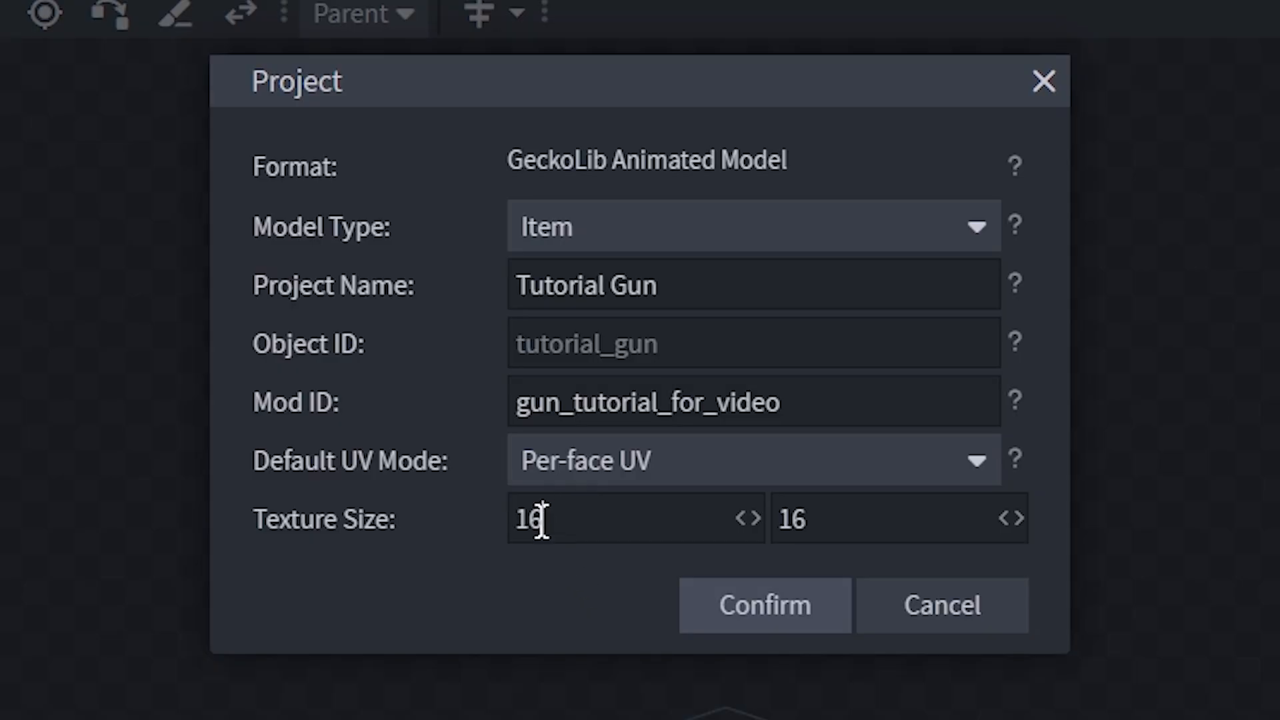
{"action": "left_click_drag", "start_coordinate": [564, 520], "coordinate": [347, 557]}
{"action": "type", "text": "232"}
{"action": "double_click", "coordinate": [917, 523]}
{"action": "type", "text": "32"}
{"action": "left_click", "coordinate": [744, 622]}
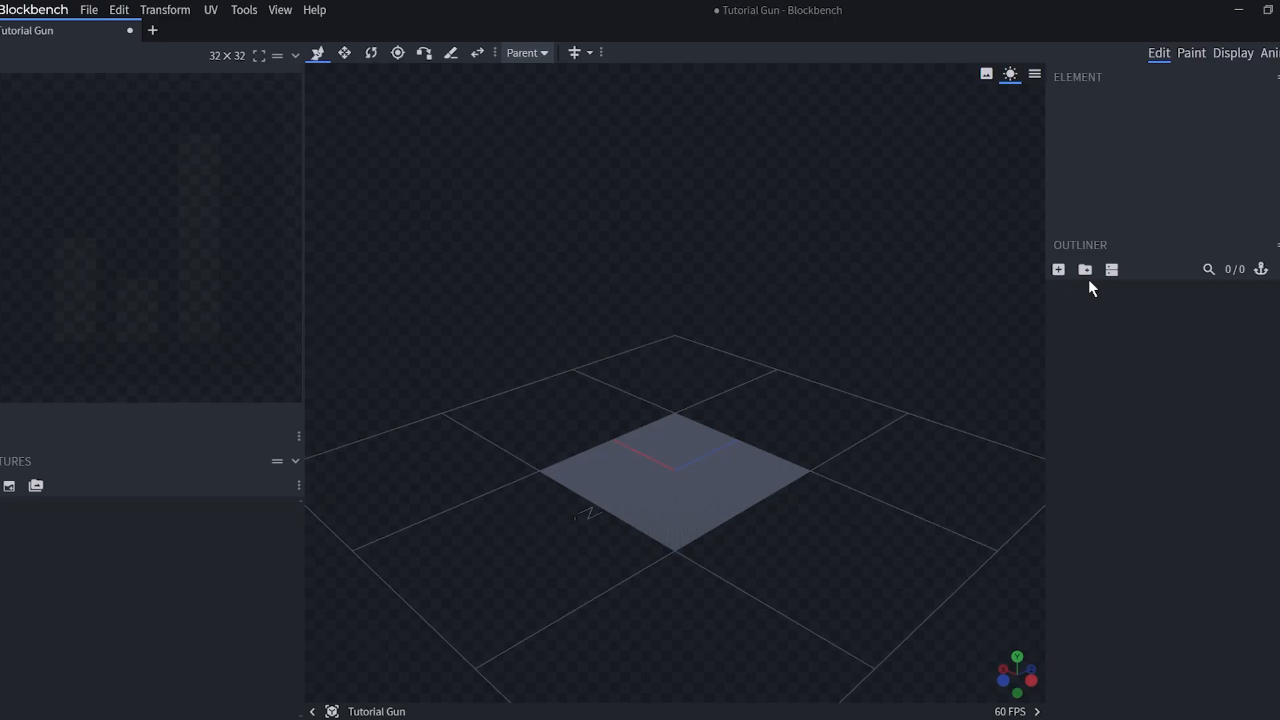
Add a single bone group to the outliner and rename it TutorialGun
{"action": "left_click", "coordinate": [1085, 269]}
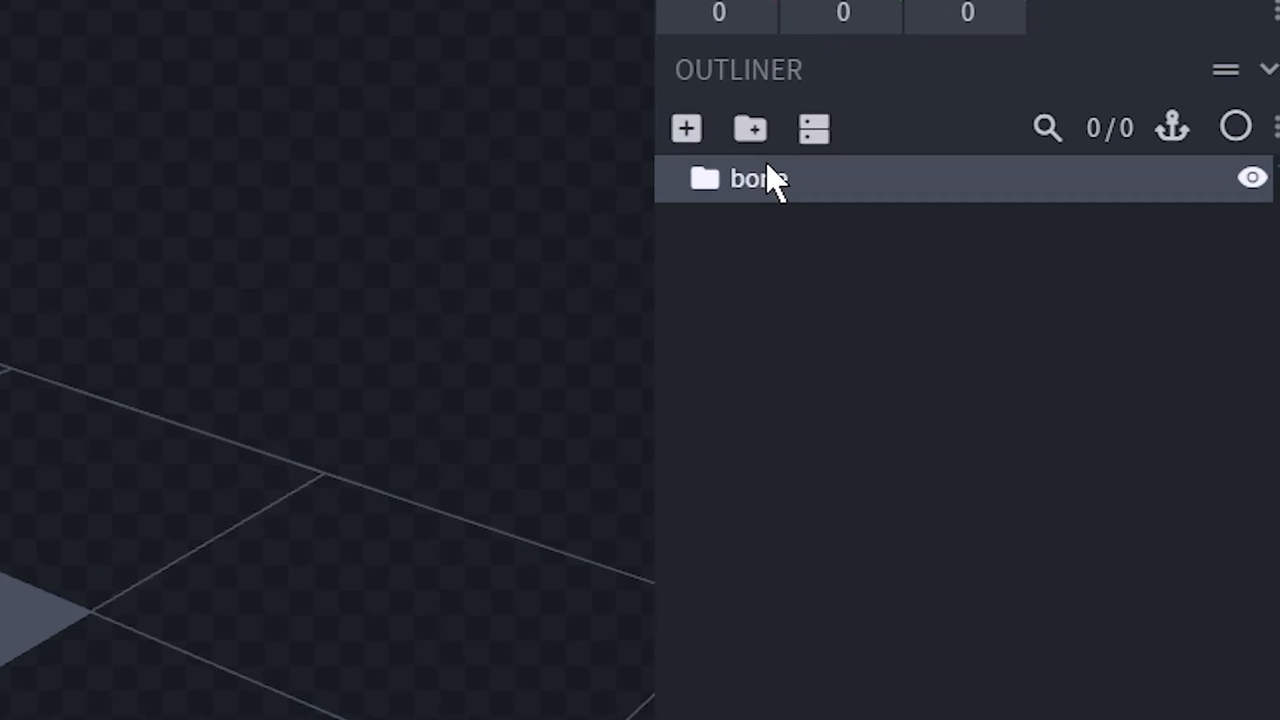
{"action": "left_click", "coordinate": [751, 132]}
{"action": "key", "text": "ctrl+z"}
{"action": "double_click", "coordinate": [780, 175]}
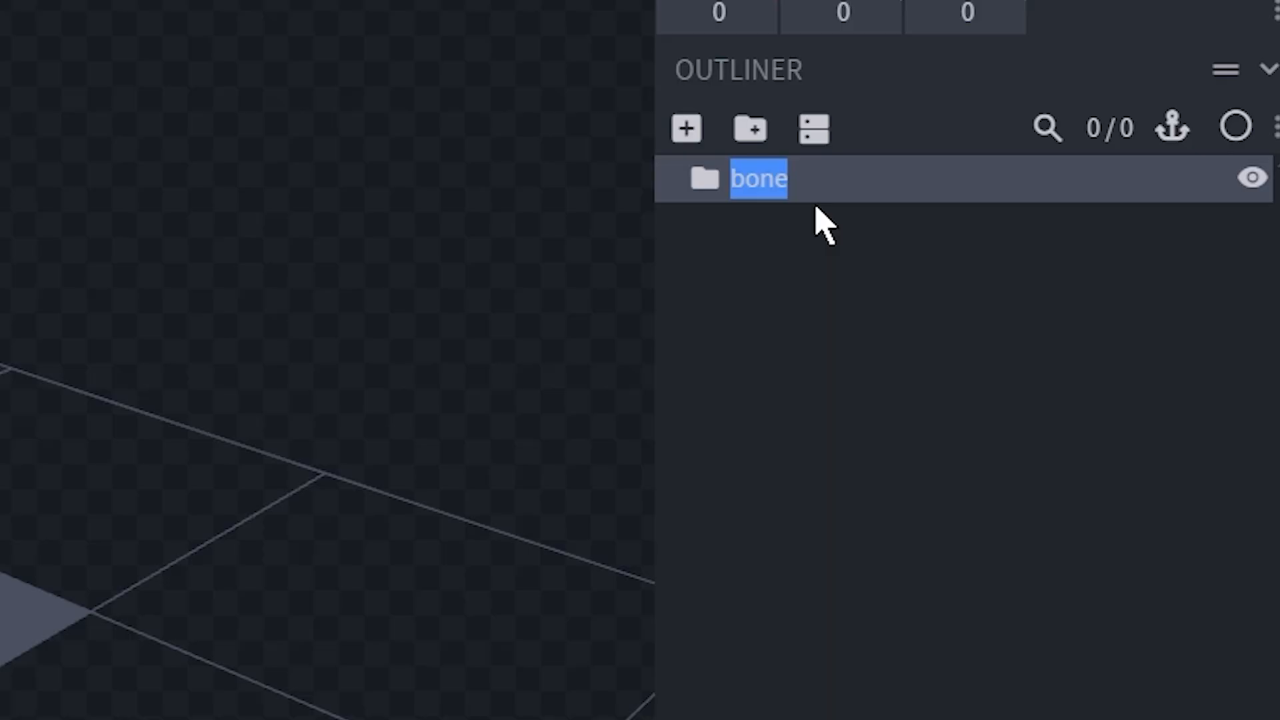
{"action": "type", "text": "TutorialGu"}
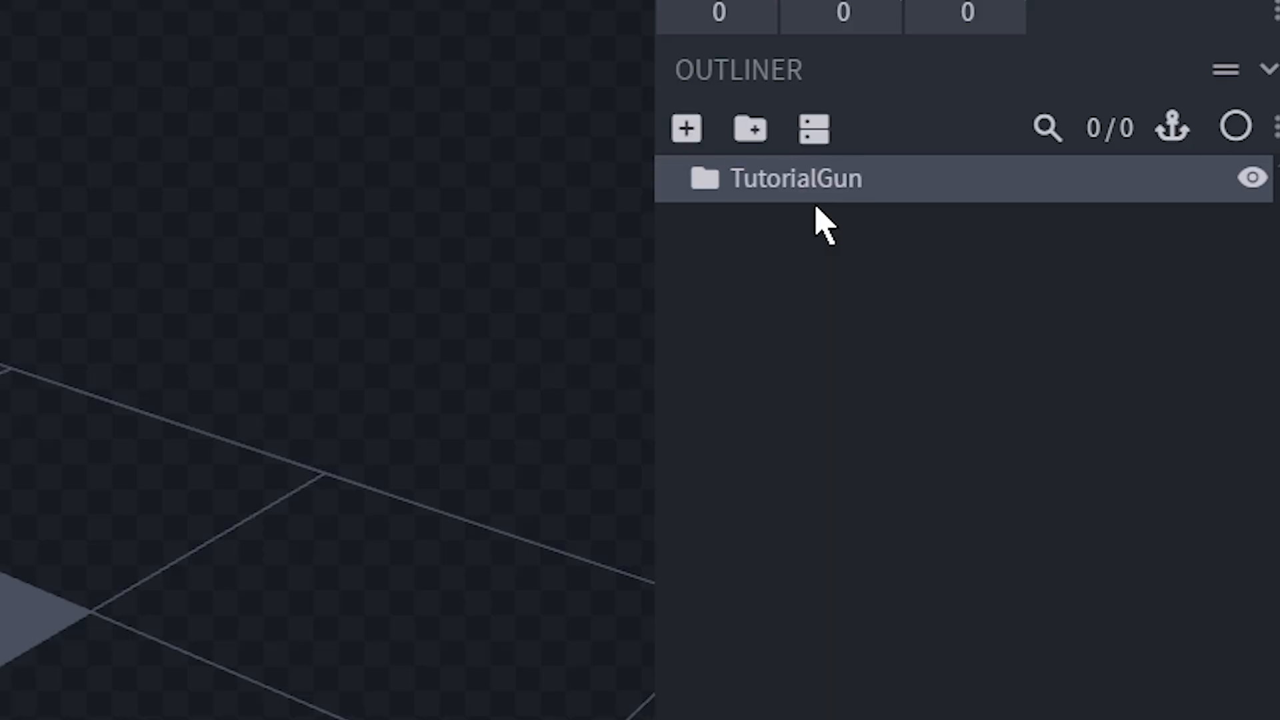
Add a cube inside the TutorialGun group
{"action": "left_click", "coordinate": [697, 137]}
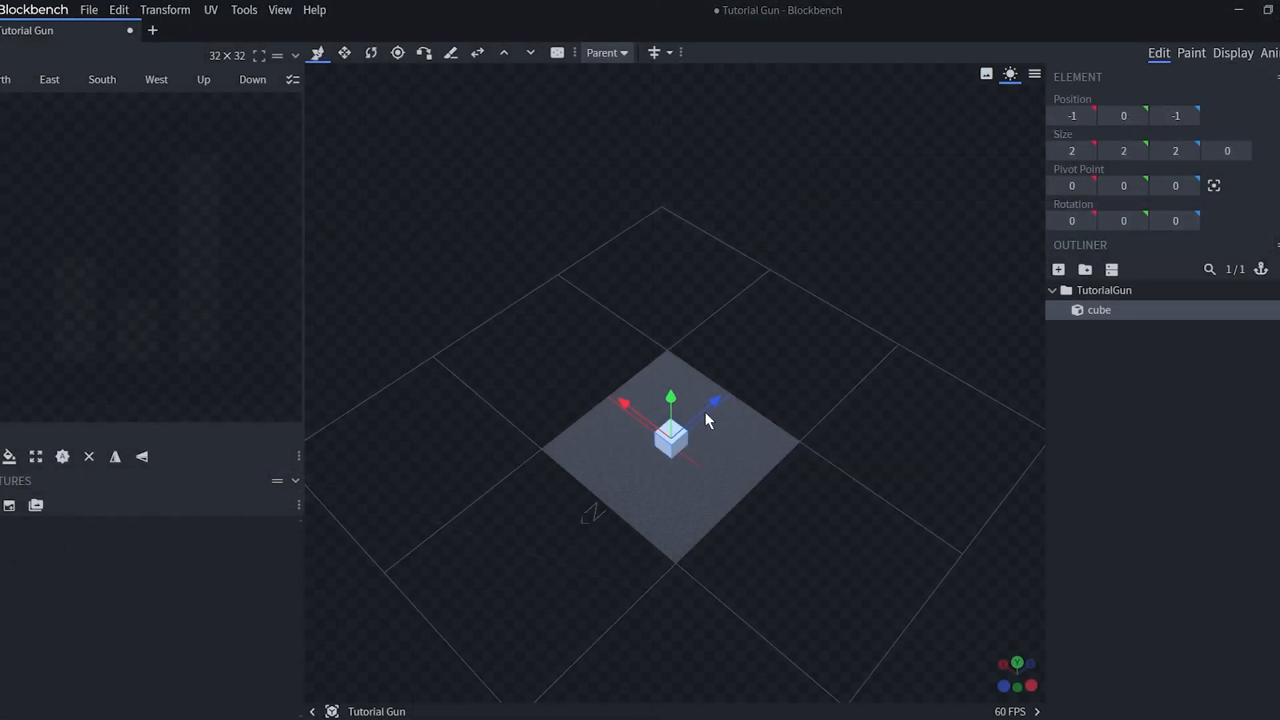
{"action": "scroll", "coordinate": [709, 420], "scroll_direction": "up", "scroll_amount": 3}
{"action": "left_click_drag", "start_coordinate": [739, 476], "coordinate": [687, 525]}
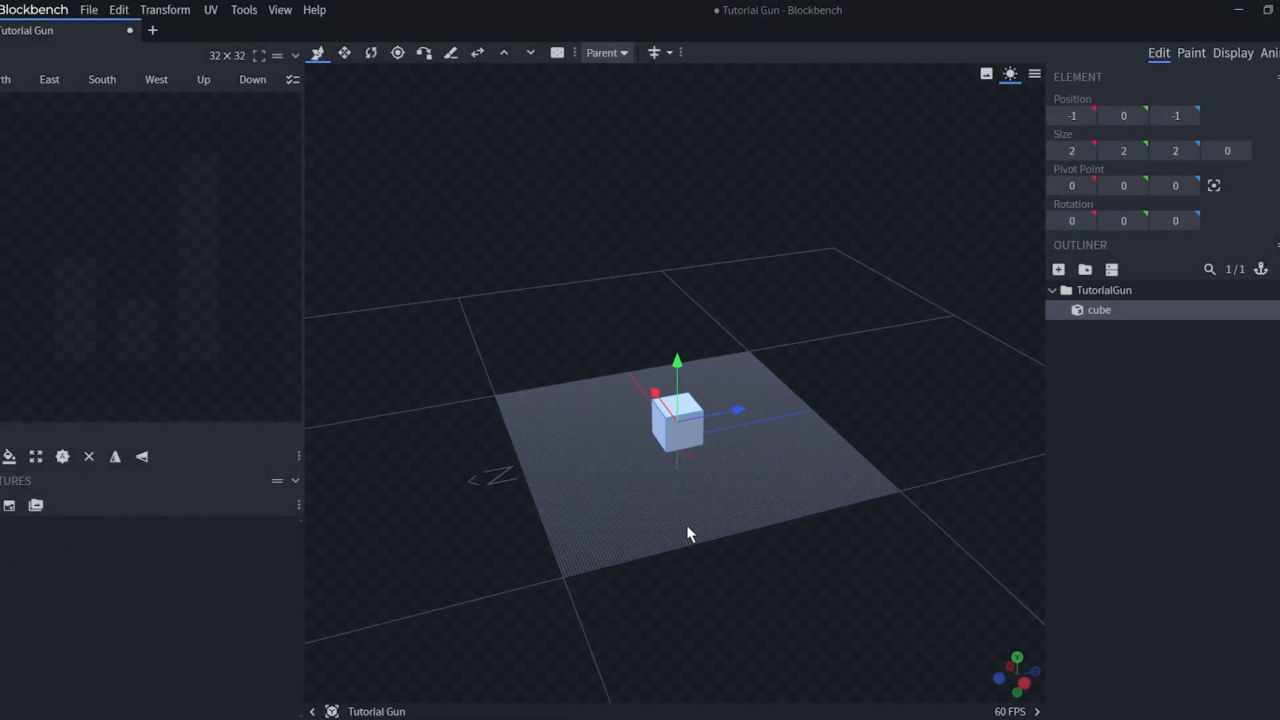
{"action": "scroll", "coordinate": [699, 530], "scroll_direction": "up", "scroll_amount": 5}
{"action": "left_click_drag", "start_coordinate": [768, 450], "coordinate": [733, 498]}
{"action": "right_click_drag", "start_coordinate": [766, 486], "coordinate": [724, 484]}
{"action": "scroll", "coordinate": [724, 484], "scroll_direction": "up", "scroll_amount": 2}
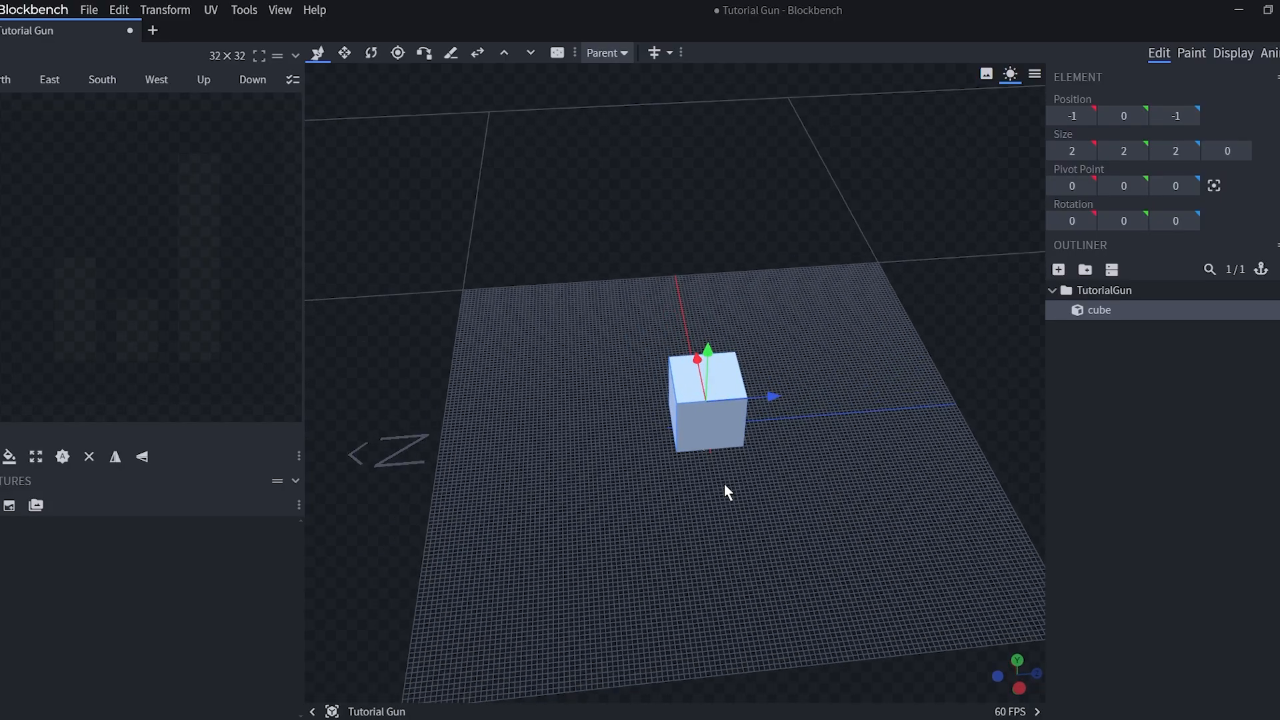
{"action": "scroll", "coordinate": [726, 486], "scroll_direction": "down", "scroll_amount": 3}
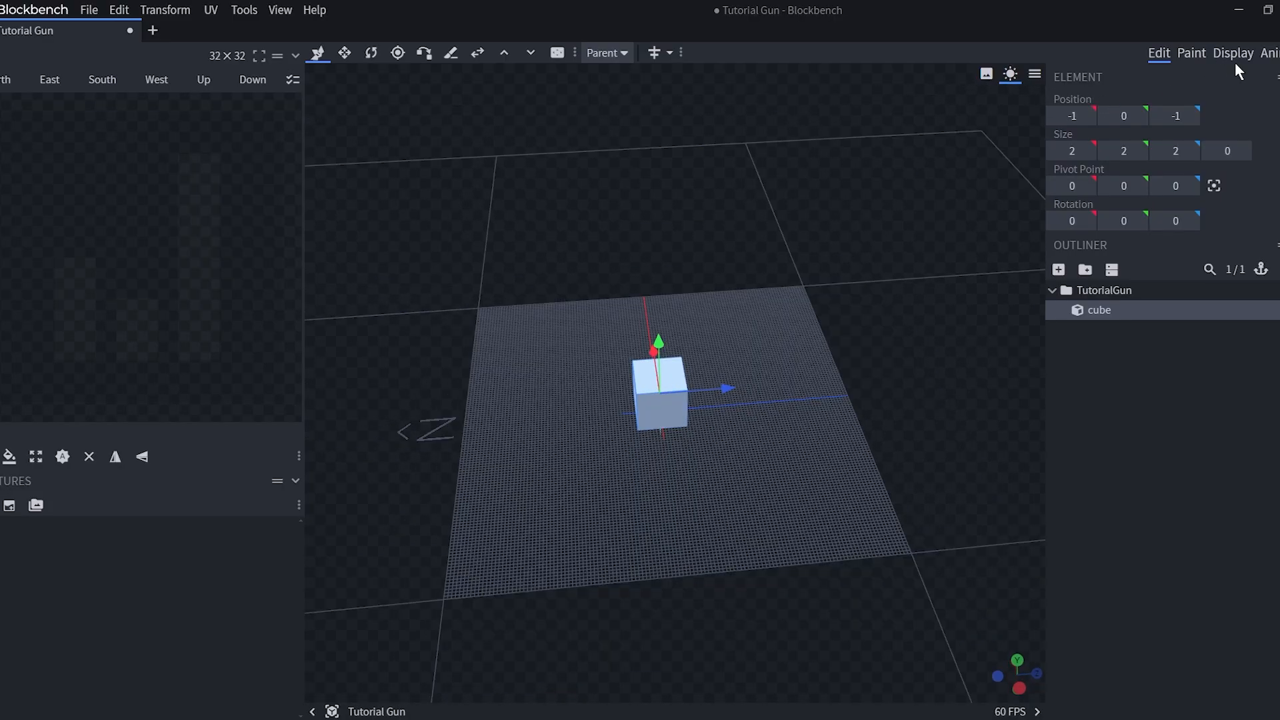
Preview the cube in the player's hand in display mode, and return to edit mode
{"action": "left_click", "coordinate": [1233, 52]}
{"action": "scroll", "coordinate": [671, 379], "scroll_direction": "up", "scroll_amount": 5}
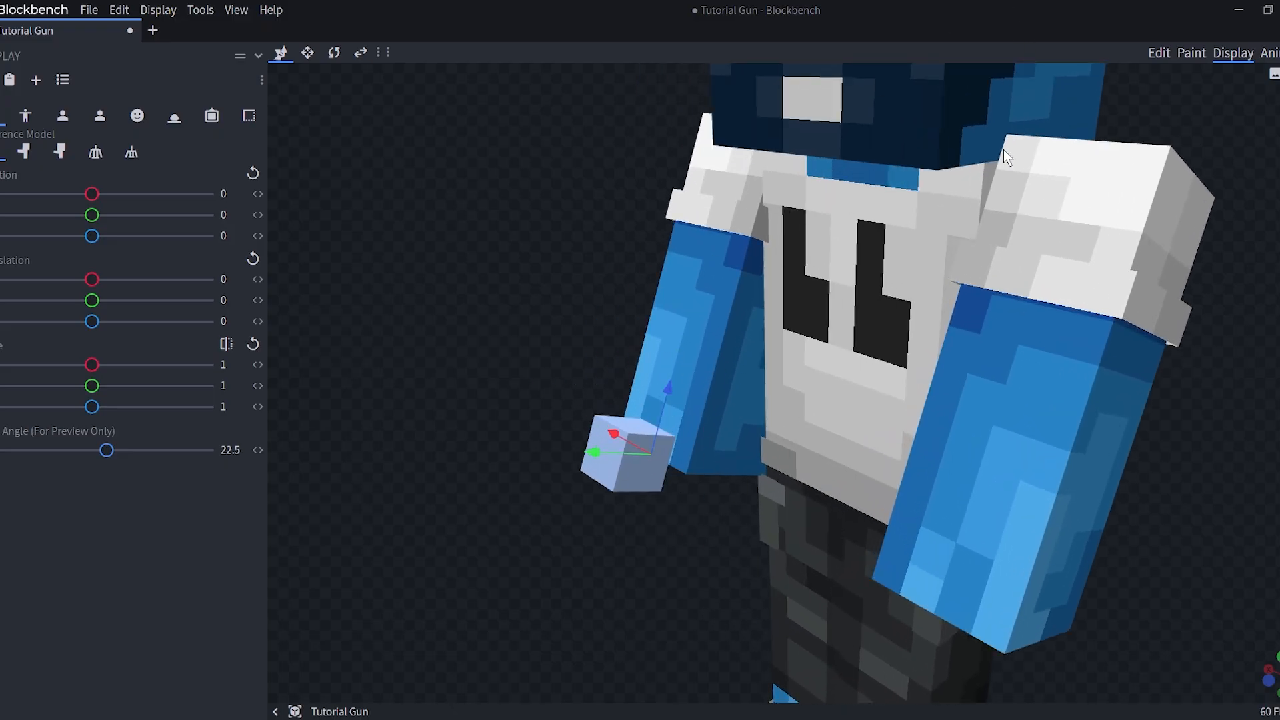
{"action": "left_click", "coordinate": [1158, 55]}
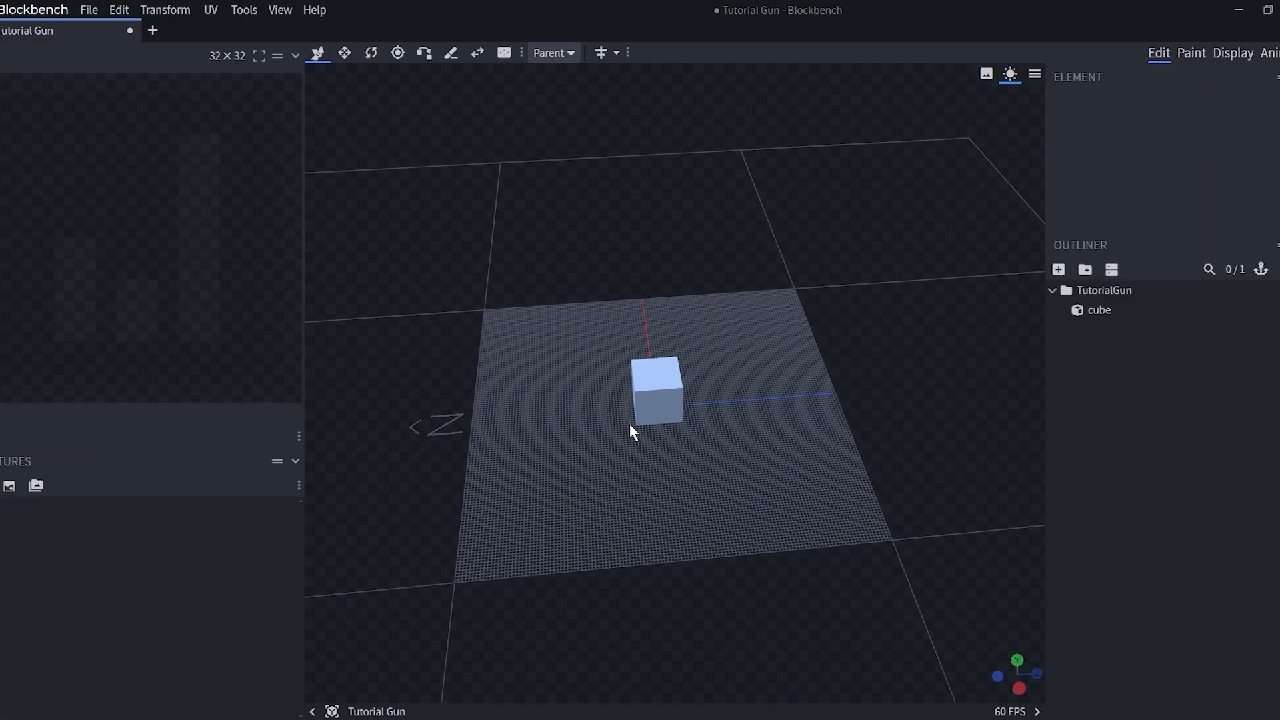
Move the cube 2 units along positive Z and stretch it vertically both ways to a 5.375-unit-high grip
{"action": "left_click", "coordinate": [650, 391]}
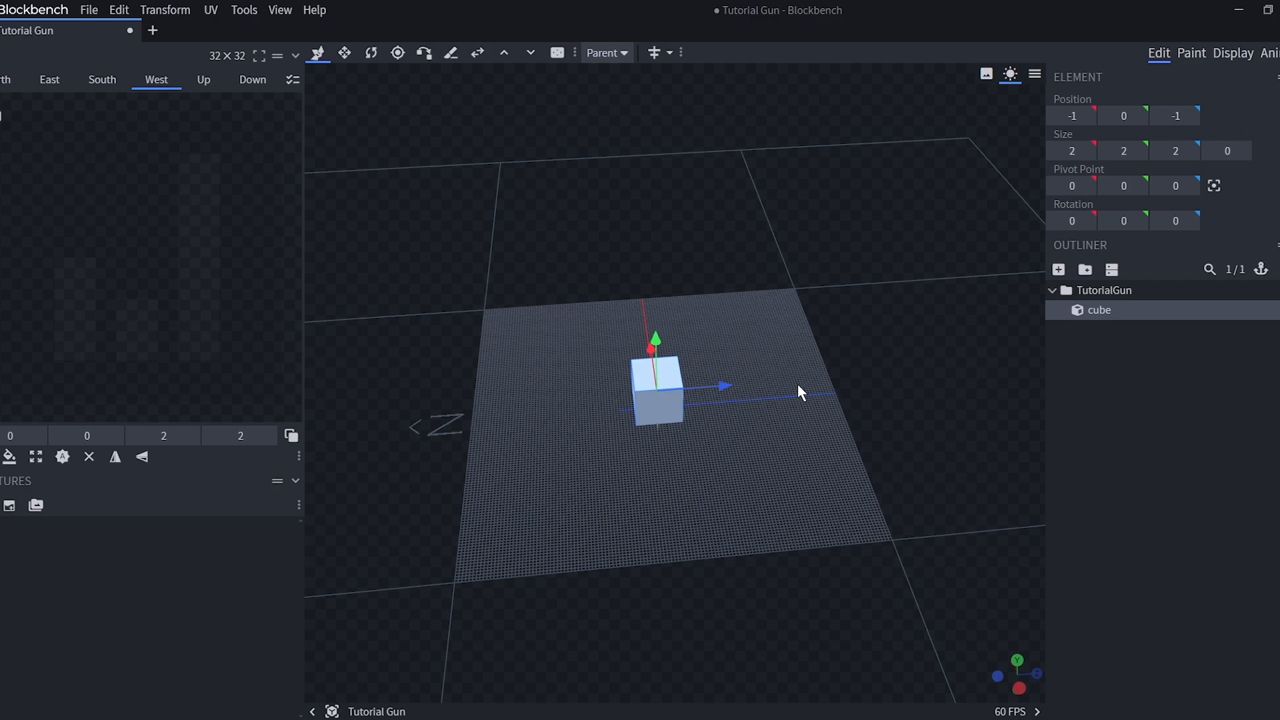
{"action": "left_click_drag", "start_coordinate": [797, 383], "coordinate": [761, 368]}
{"action": "left_click_drag", "start_coordinate": [698, 407], "coordinate": [761, 408]}
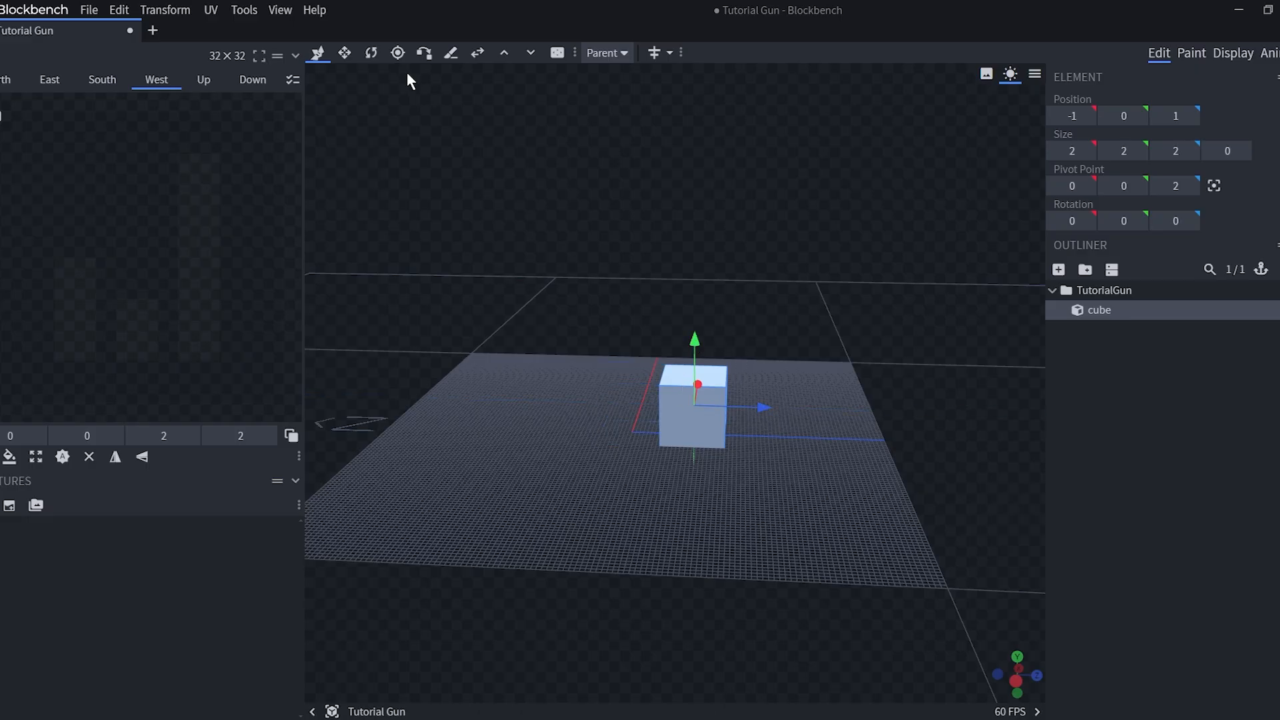
{"action": "left_click", "coordinate": [344, 52]}
{"action": "left_click_drag", "start_coordinate": [694, 448], "coordinate": [694, 512]}
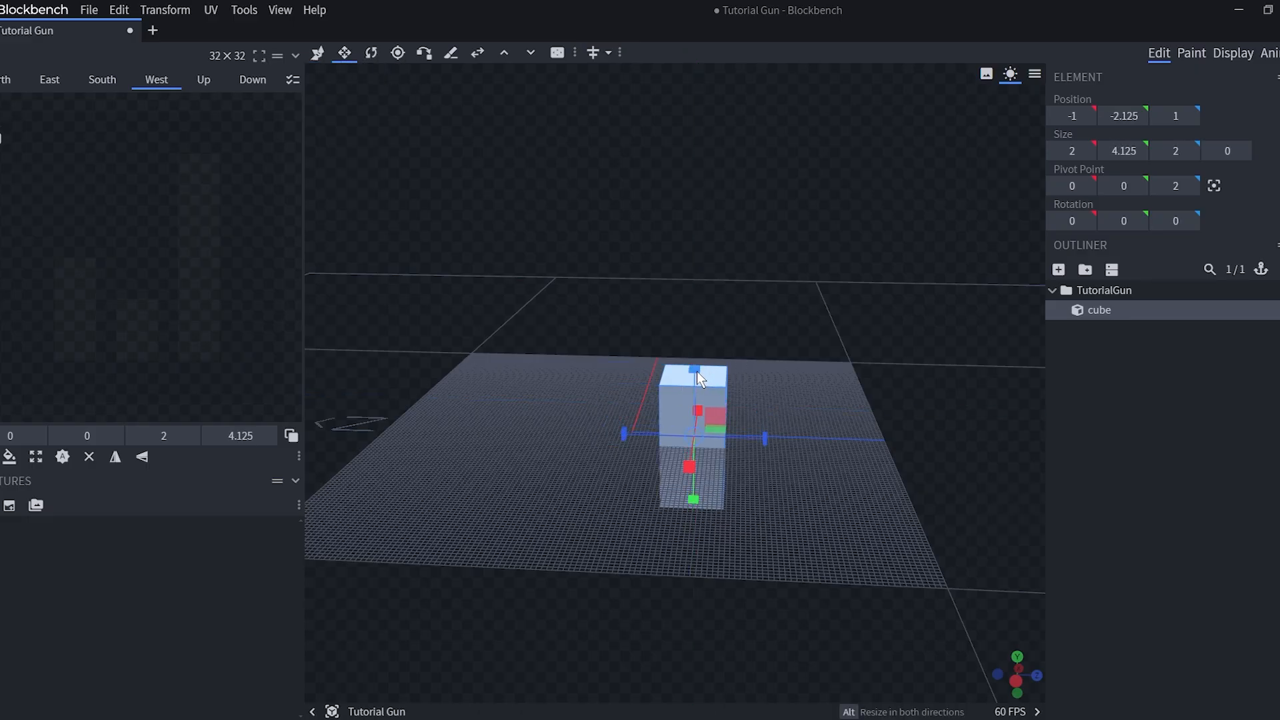
{"action": "left_click_drag", "start_coordinate": [698, 378], "coordinate": [684, 337]}
{"action": "left_click_drag", "start_coordinate": [758, 314], "coordinate": [742, 359]}
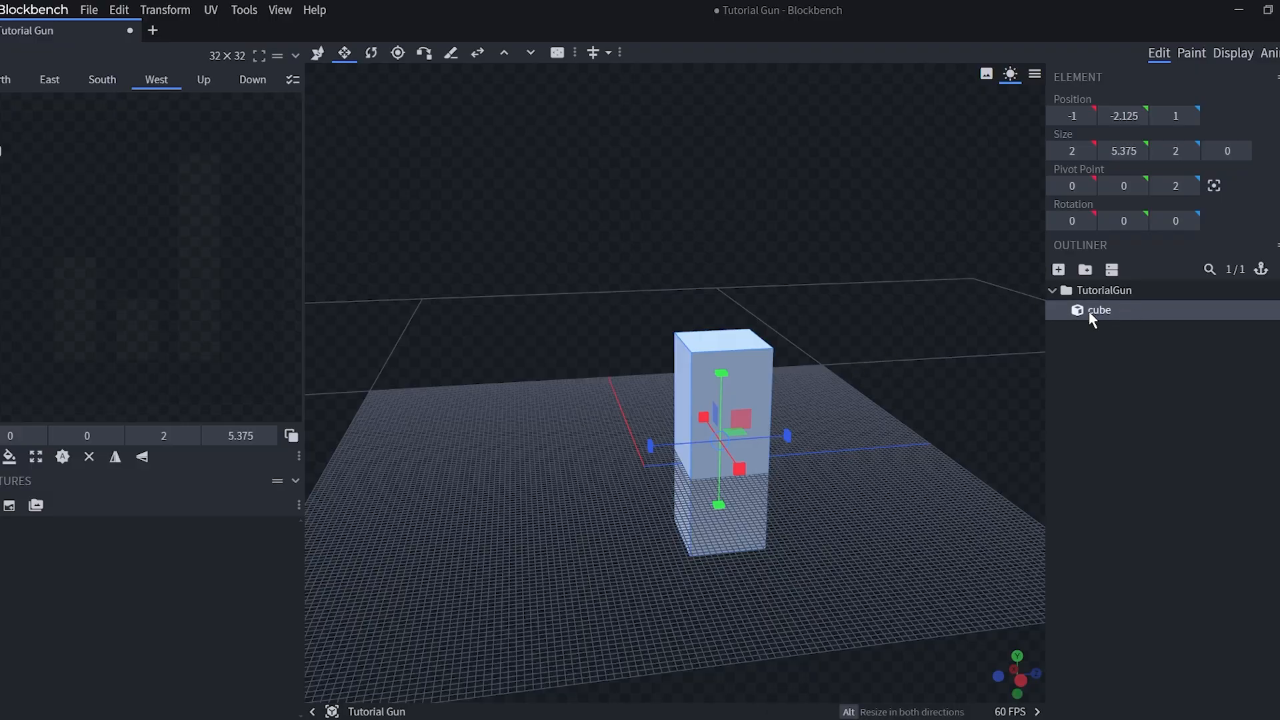
Duplicate the grip cube and resize the copy into a horizontal barrel extending forward from the grip's upper end
{"action": "key", "text": "ctrl+d"}
{"action": "left_click", "coordinate": [1106, 310]}
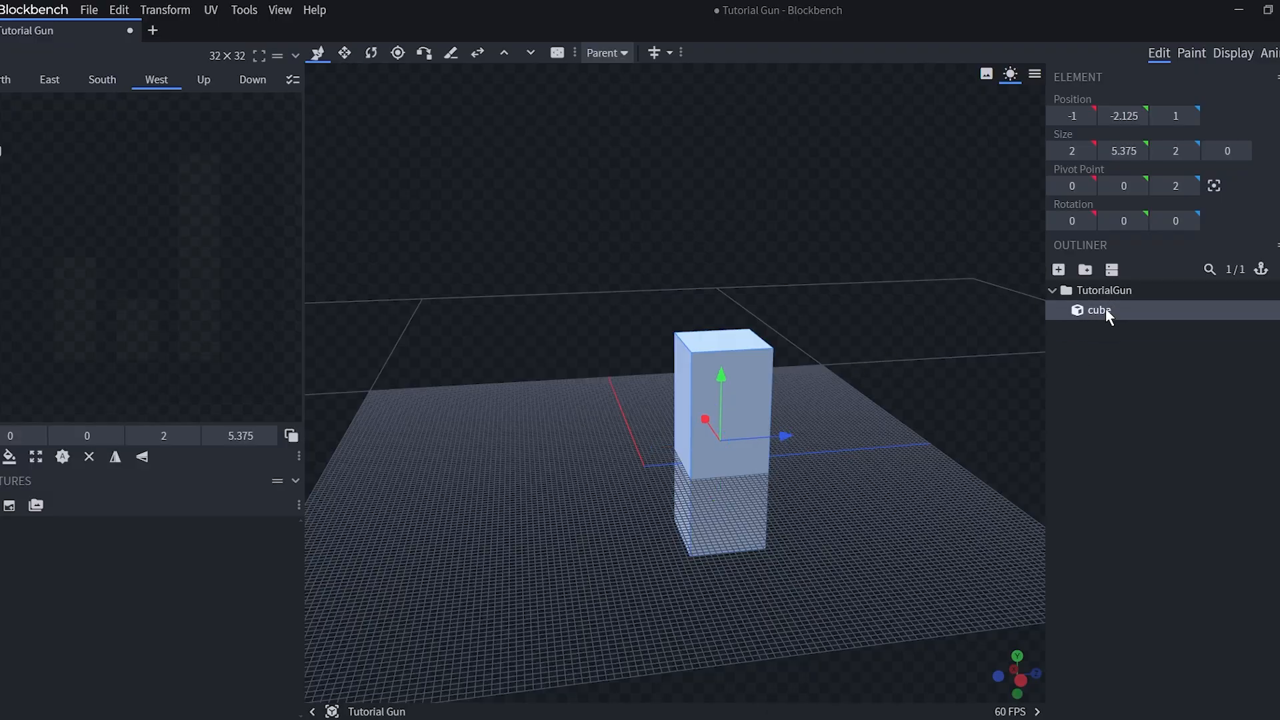
{"action": "left_click", "coordinate": [1101, 328]}
{"action": "key", "text": "s"}
{"action": "left_click_drag", "start_coordinate": [720, 506], "coordinate": [434, 394]}
{"action": "left_click_drag", "start_coordinate": [684, 378], "coordinate": [599, 378]}
{"action": "mouse_move", "coordinate": [666, 263]}
{"action": "left_mouse_down"}
{"action": "mouse_move", "coordinate": [679, 216]}
{"action": "mouse_move", "coordinate": [689, 266]}
{"action": "left_mouse_up"}
{"action": "scroll", "coordinate": [707, 208], "scroll_direction": "up", "scroll_amount": 3}
Duplicate the barrel cube and resize the copy into a 0.25 × 1.875 × 1.875 trigger centred beneath the barrel, in front of the grip
{"action": "key", "text": "ctrl+d"}
{"action": "key", "text": "v"}
{"action": "left_click_drag", "start_coordinate": [693, 197], "coordinate": [524, 346]}
{"action": "key", "text": "s"}
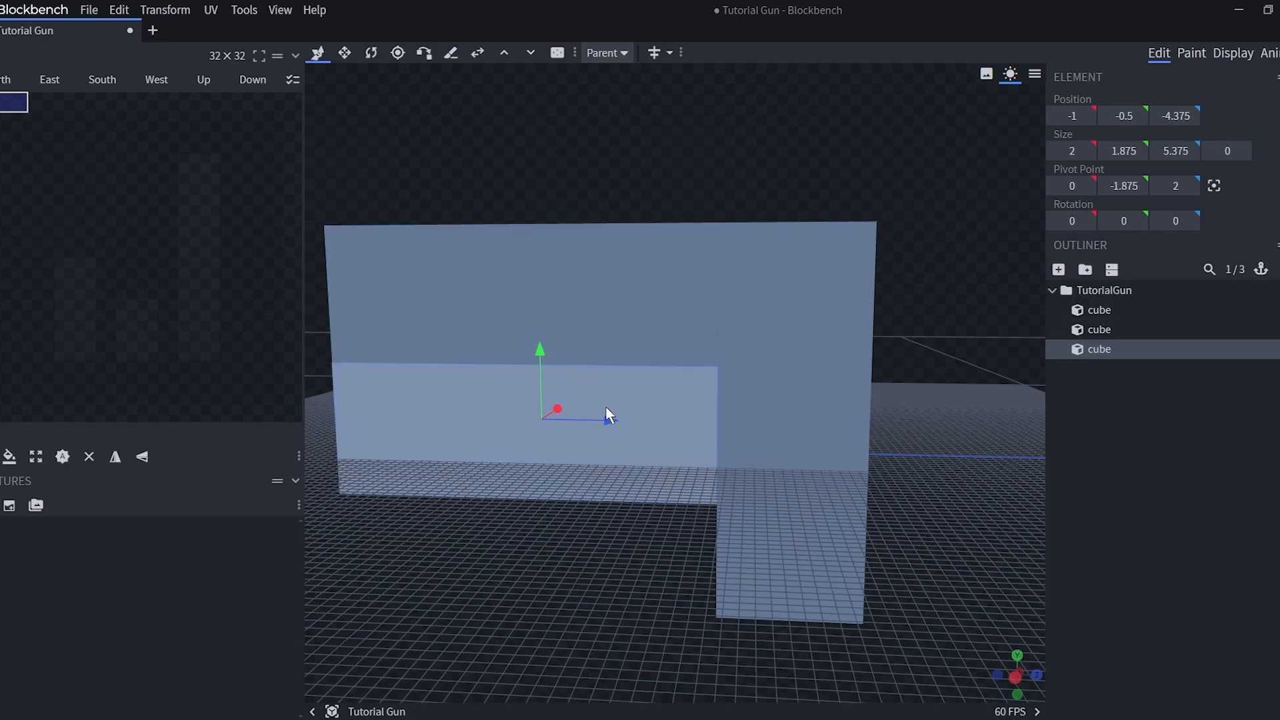
{"action": "left_click_drag", "start_coordinate": [606, 417], "coordinate": [669, 422]}
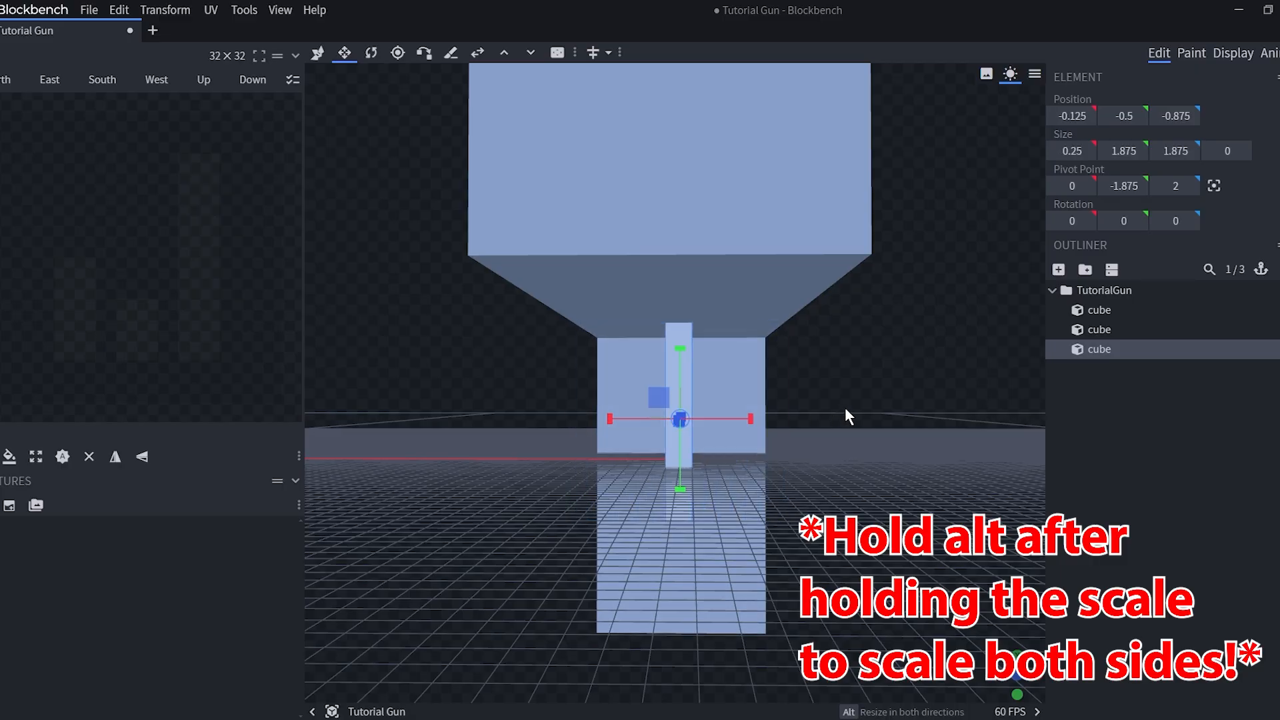
{"action": "left_click_drag", "start_coordinate": [846, 408], "coordinate": [636, 546]}
{"action": "scroll", "coordinate": [636, 543], "scroll_direction": "down", "scroll_amount": 7}
{"action": "left_click", "coordinate": [1161, 508]}
{"action": "left_click_drag", "start_coordinate": [800, 365], "coordinate": [831, 382]}
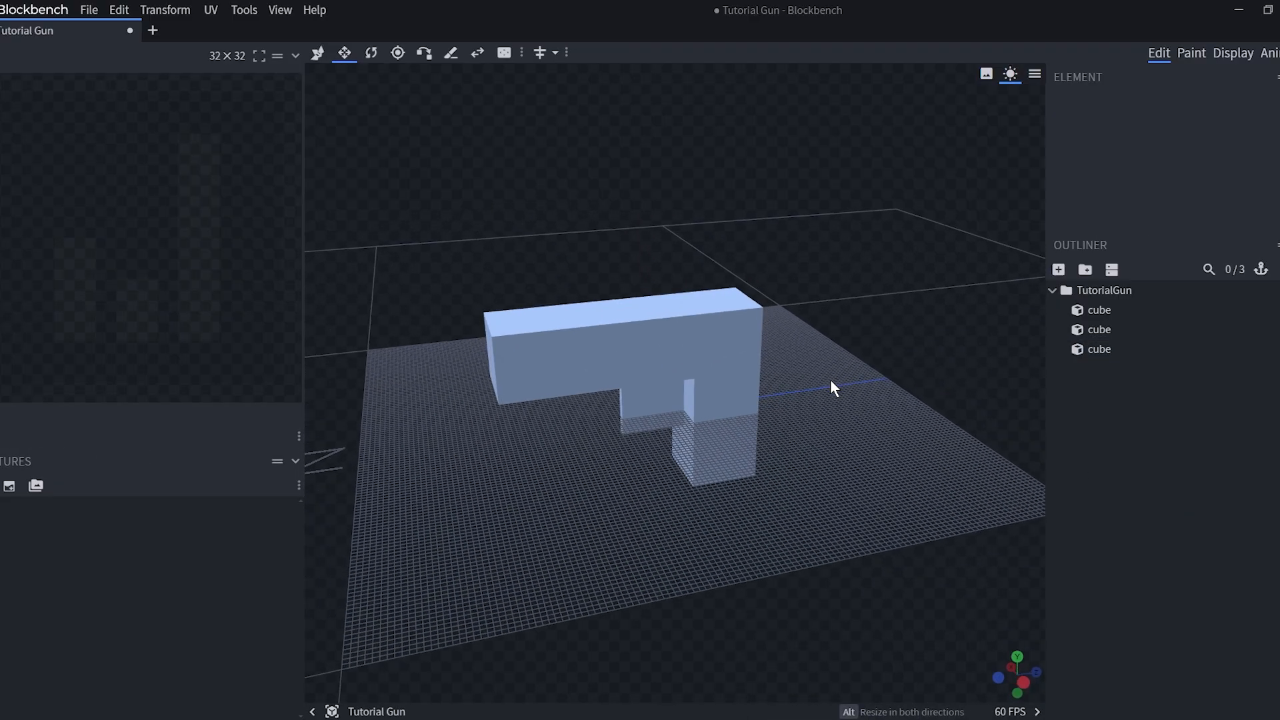
Create a 16x texture template named tutorialguntexture with Keep Multi Texture Occupancy turned off
{"action": "left_click", "coordinate": [10, 486]}
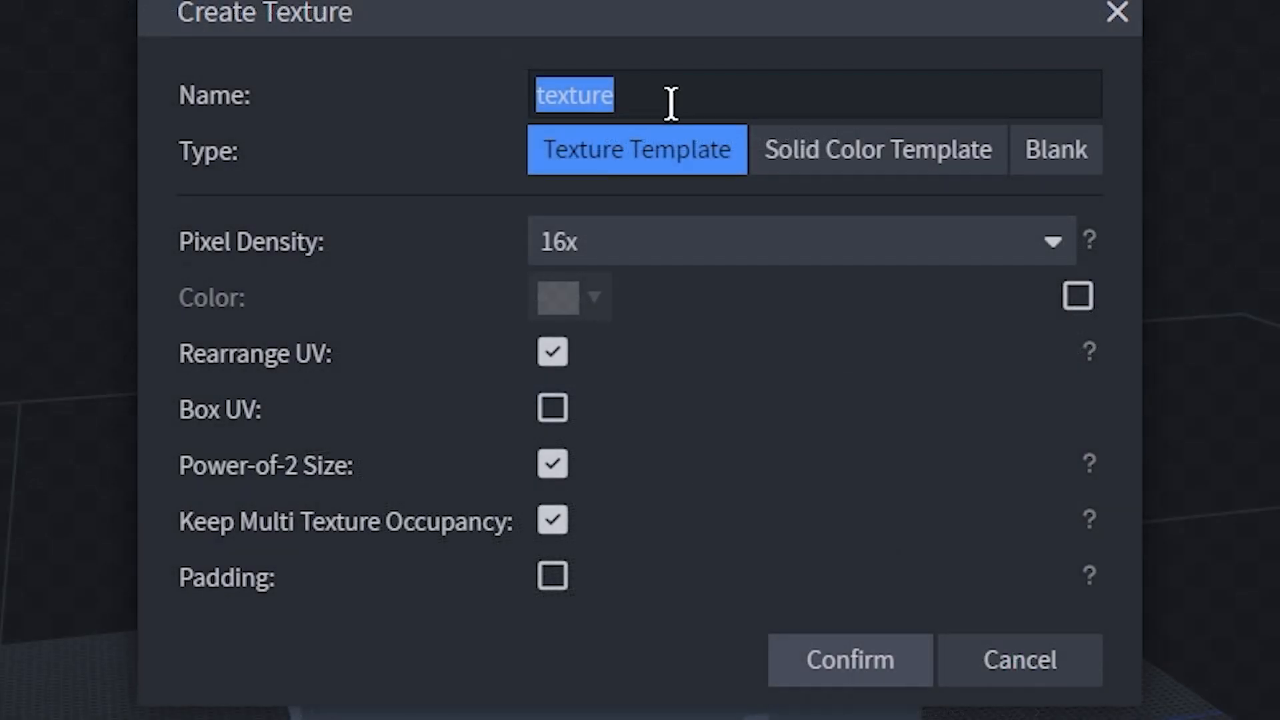
{"action": "type", "text": "tutorialgun"}
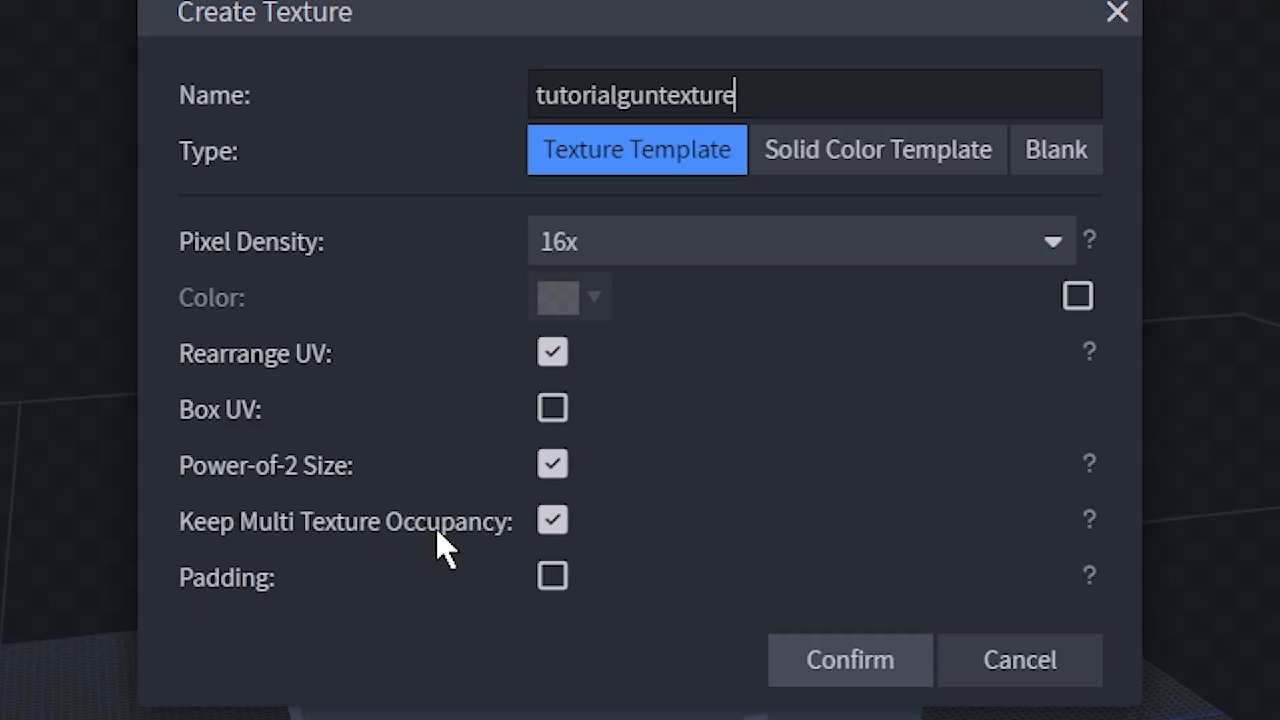
{"action": "left_click", "coordinate": [552, 520]}
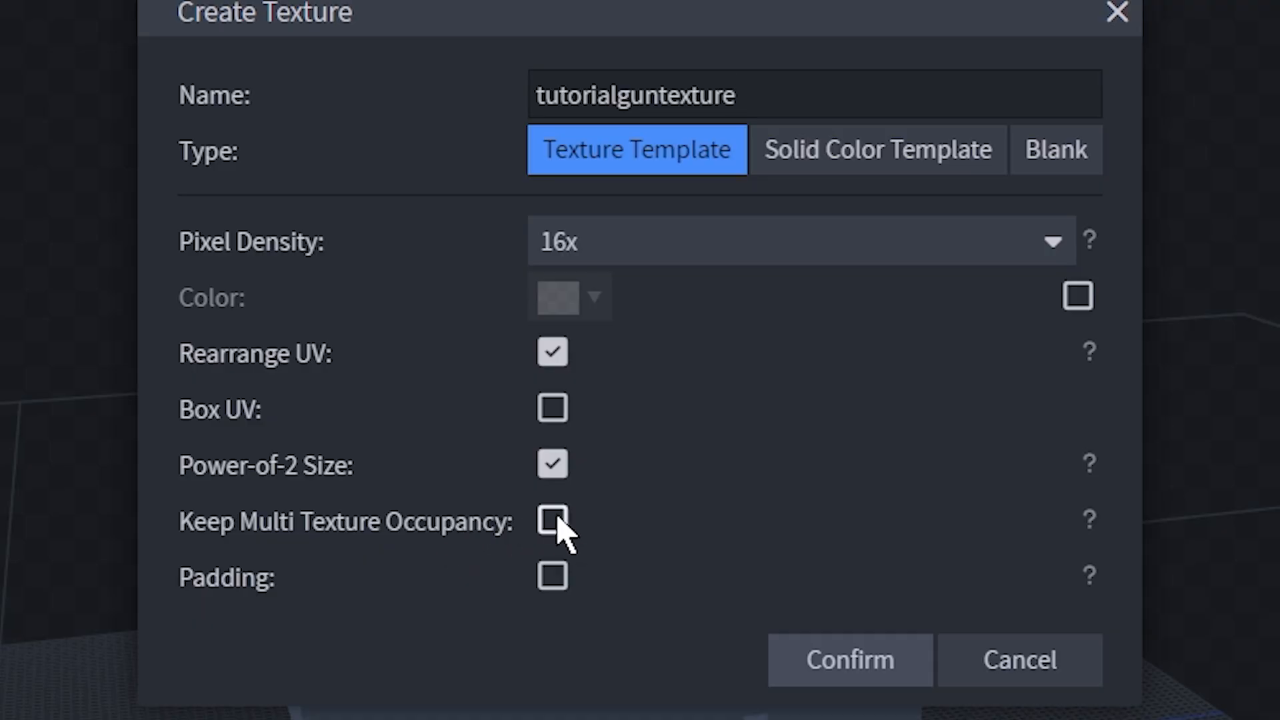
{"action": "left_click", "coordinate": [855, 672]}
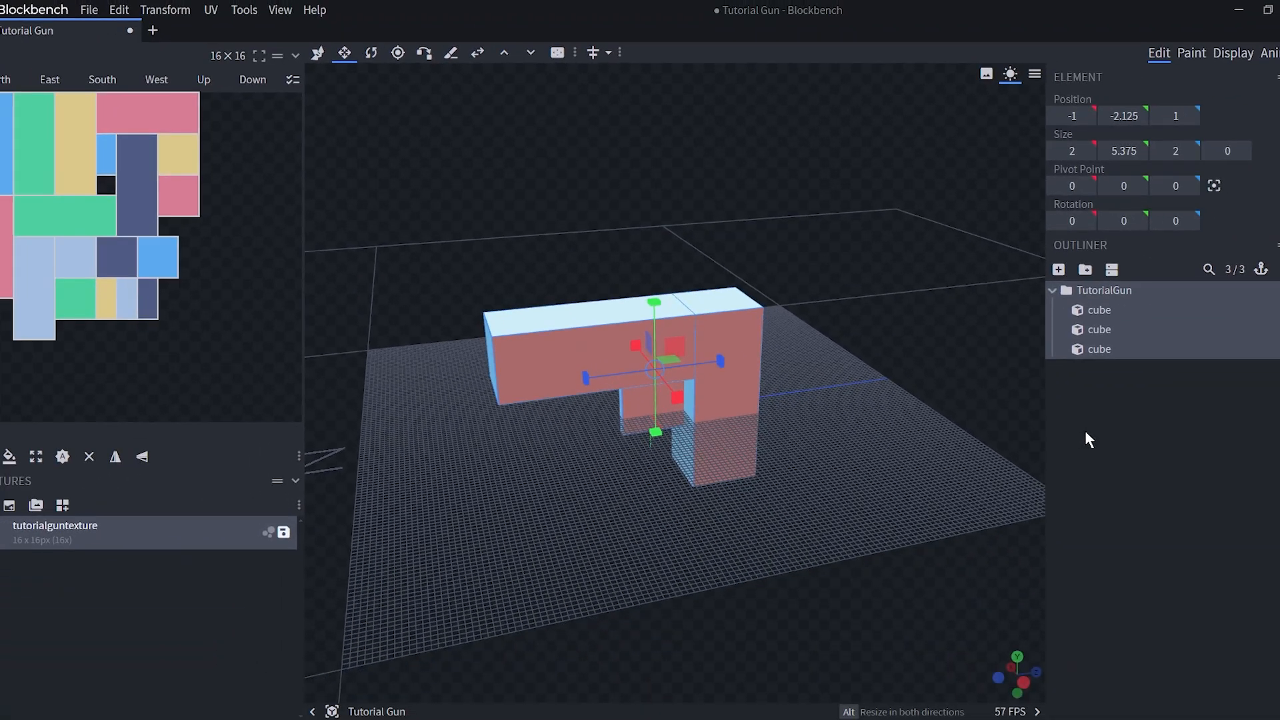
{"action": "left_click", "coordinate": [1086, 432]}
In paint mode, fill the top, front and one side of the barrel and the matching grip side with grey #808080
{"action": "left_click_drag", "start_coordinate": [733, 200], "coordinate": [810, 187]}
{"action": "scroll", "coordinate": [973, 168], "scroll_direction": "up", "scroll_amount": 1}
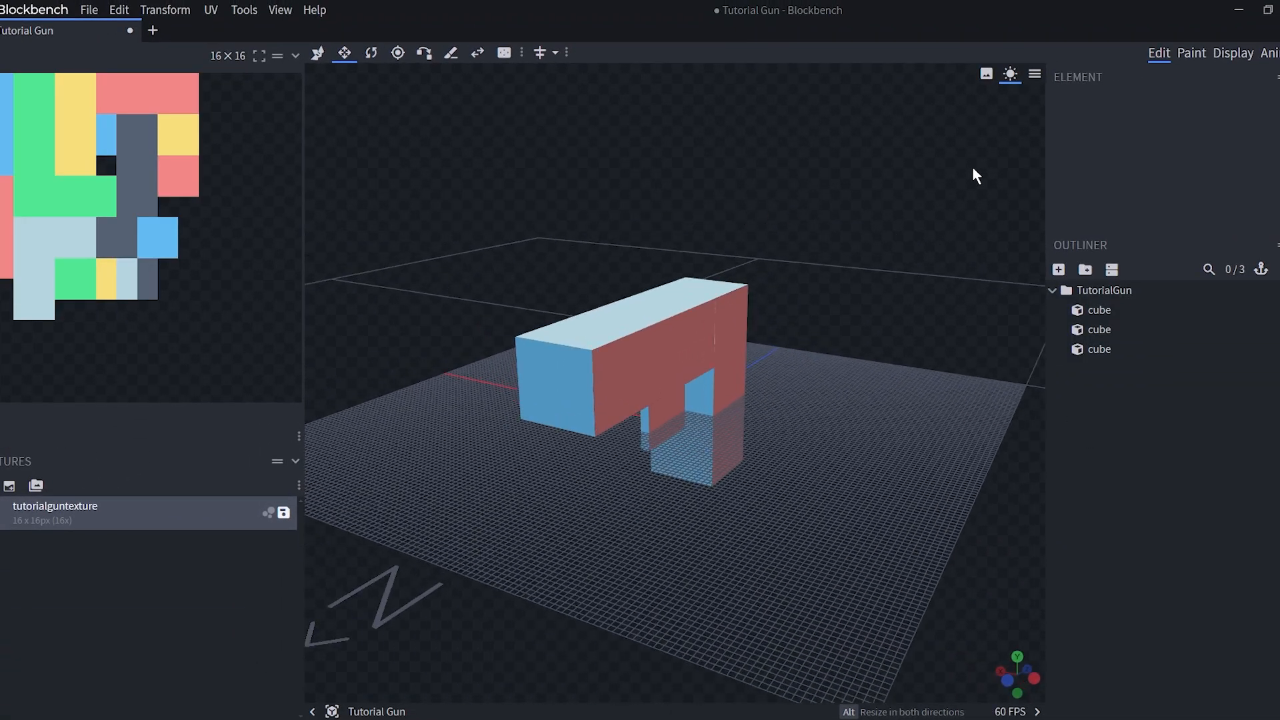
{"action": "left_click", "coordinate": [1192, 53]}
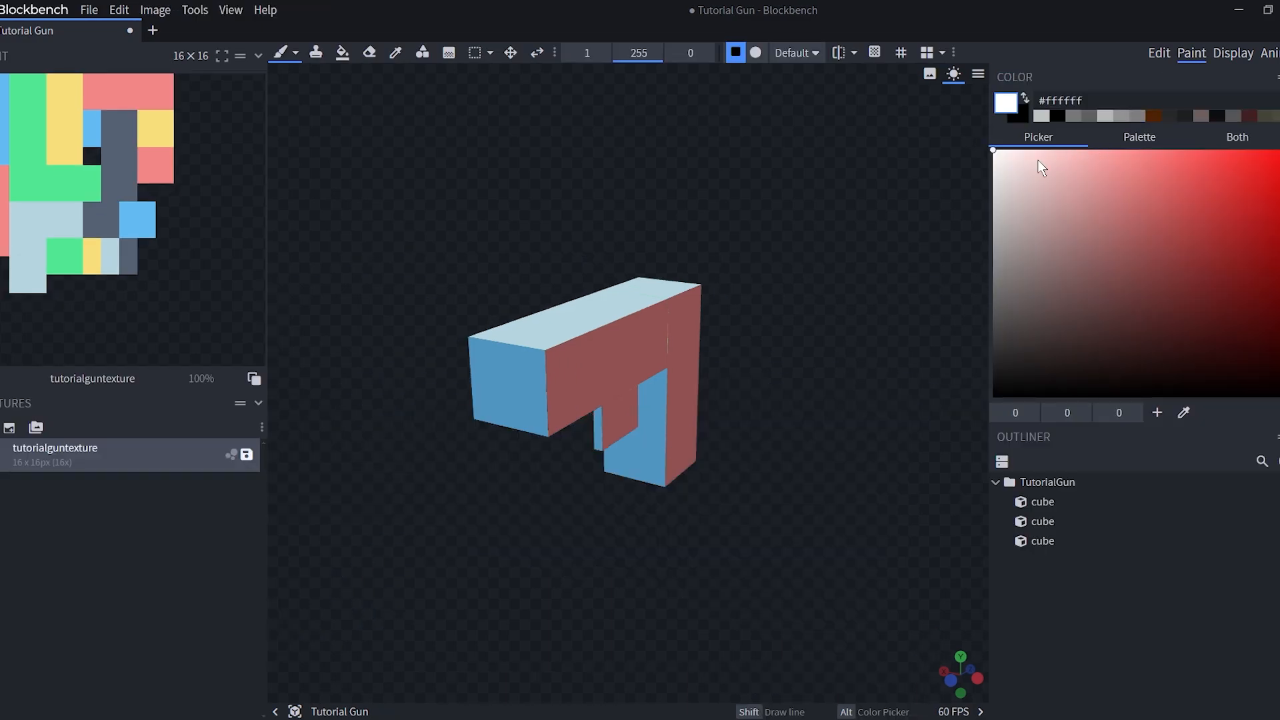
{"action": "left_click_drag", "start_coordinate": [617, 257], "coordinate": [588, 400]}
{"action": "scroll", "coordinate": [493, 193], "scroll_direction": "up", "scroll_amount": 2}
{"action": "right_click_drag", "start_coordinate": [494, 193], "coordinate": [566, 242]}
{"action": "mouse_move", "coordinate": [1089, 280]}
{"action": "left_mouse_down"}
{"action": "mouse_move", "coordinate": [860, 228]}
{"action": "mouse_move", "coordinate": [854, 272]}
{"action": "left_mouse_up"}
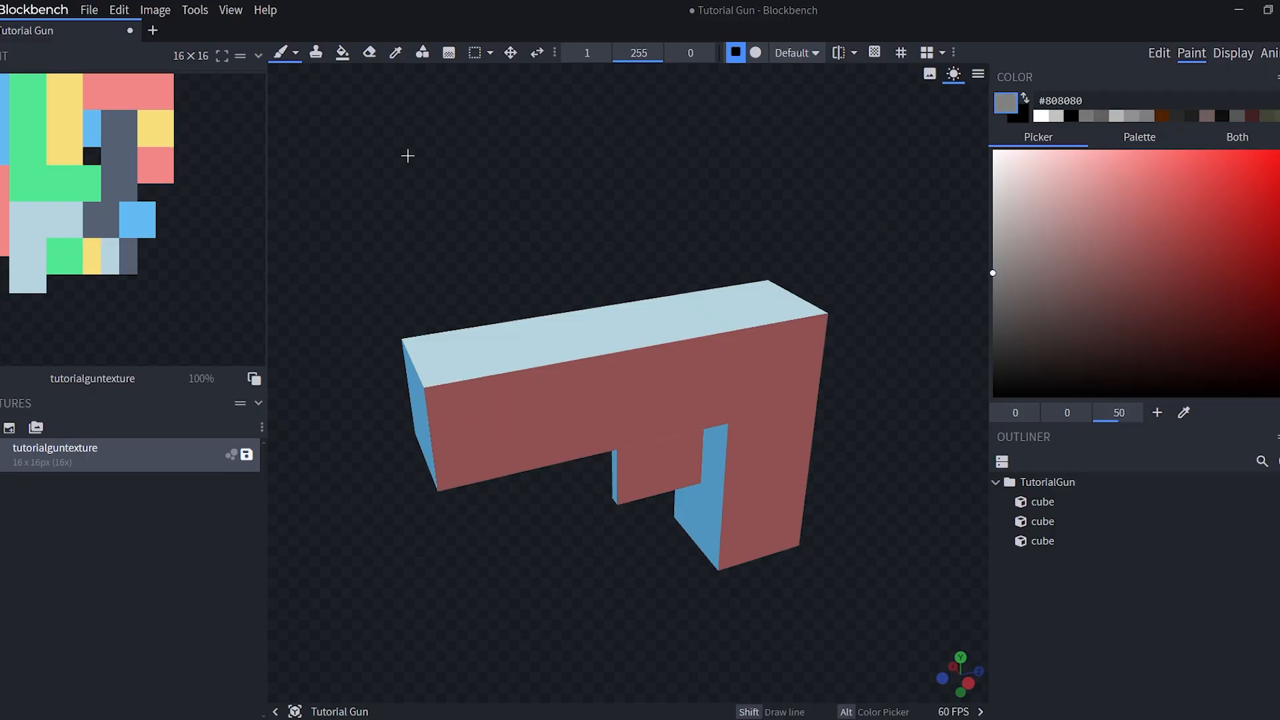
{"action": "left_click", "coordinate": [342, 53]}
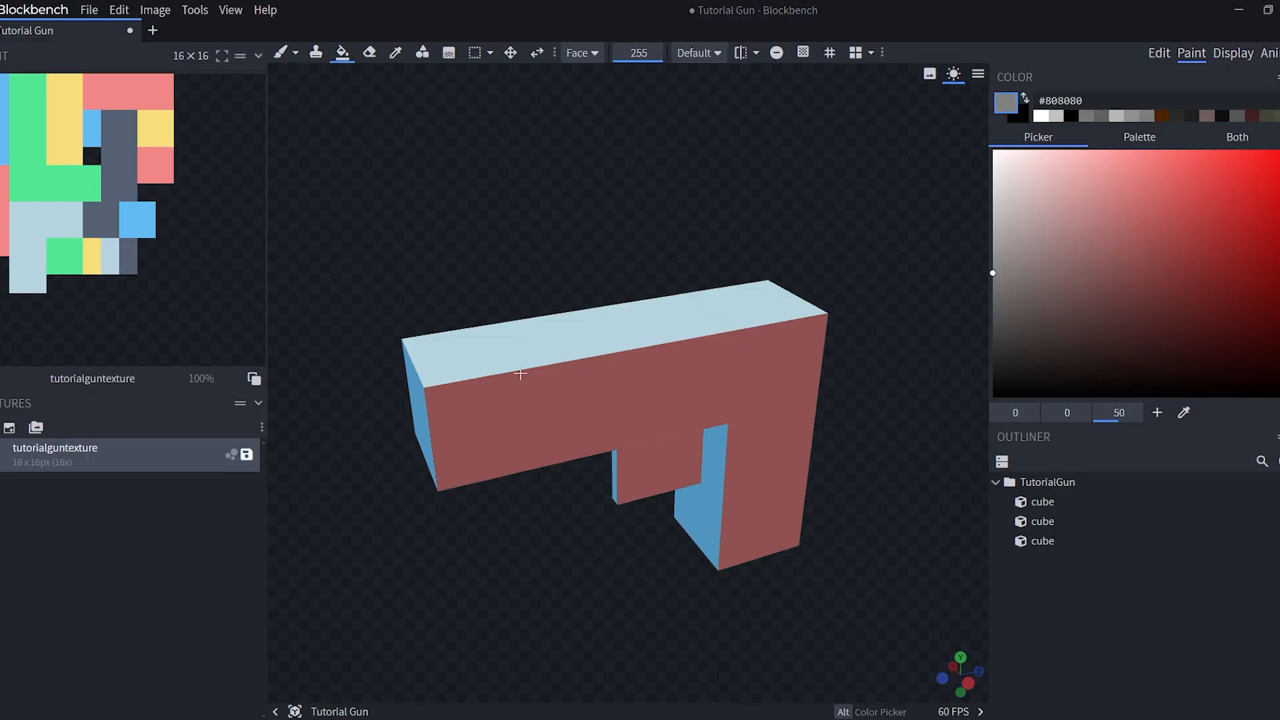
{"action": "left_click", "coordinate": [515, 375]}
{"action": "left_click", "coordinate": [567, 340]}
{"action": "left_click", "coordinate": [752, 307]}
{"action": "left_click", "coordinate": [774, 446]}
Fill the barrel's underside and the remaining side and bottom faces of the barrel and grip with the same grey
{"action": "left_click_drag", "start_coordinate": [533, 547], "coordinate": [774, 500]}
{"action": "left_click", "coordinate": [637, 433]}
{"action": "key", "text": "ctrl+z"}
{"action": "left_click", "coordinate": [791, 360]}
{"action": "left_click", "coordinate": [854, 346]}
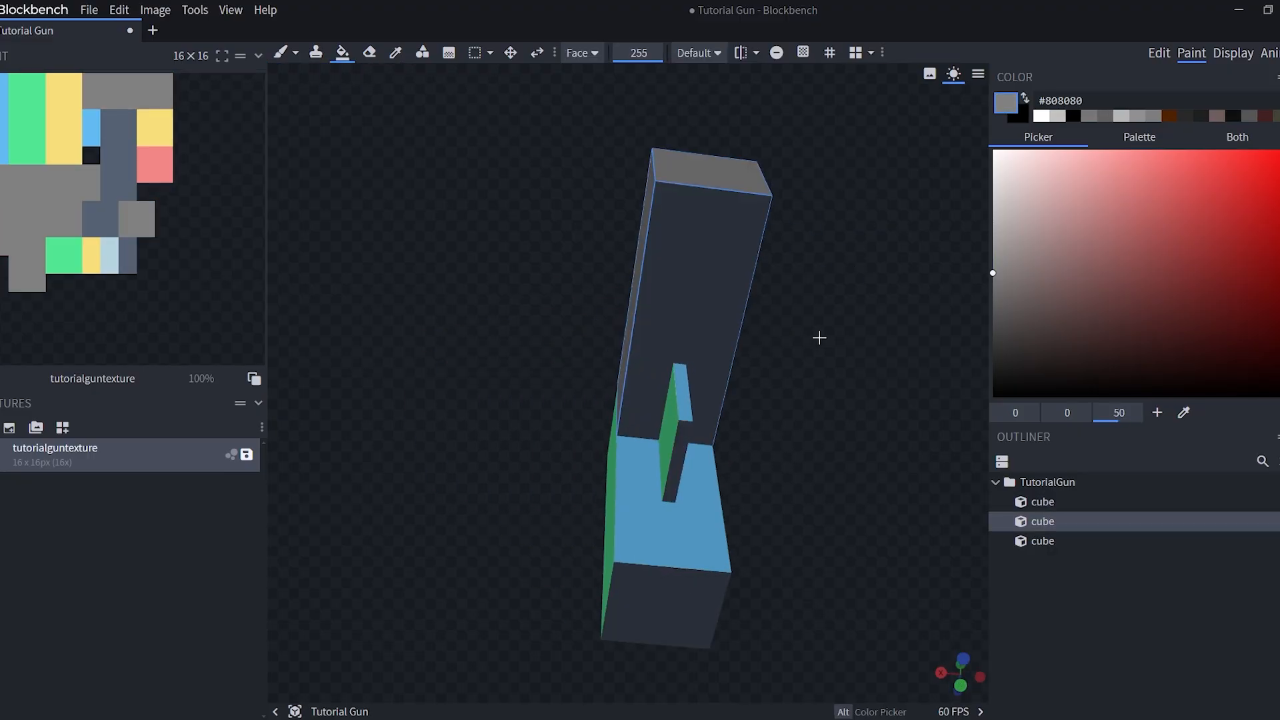
{"action": "left_click_drag", "start_coordinate": [432, 220], "coordinate": [587, 166]}
{"action": "left_click", "coordinate": [627, 514]}
{"action": "left_click", "coordinate": [654, 373]}
Paint the front face of the trigger block beneath the barrel grey with the brush
{"action": "left_click_drag", "start_coordinate": [530, 530], "coordinate": [636, 529]}
{"action": "scroll", "coordinate": [600, 537], "scroll_direction": "up", "scroll_amount": 3}
{"action": "right_click_drag", "start_coordinate": [574, 543], "coordinate": [518, 396]}
{"action": "scroll", "coordinate": [507, 388], "scroll_direction": "up", "scroll_amount": 2}
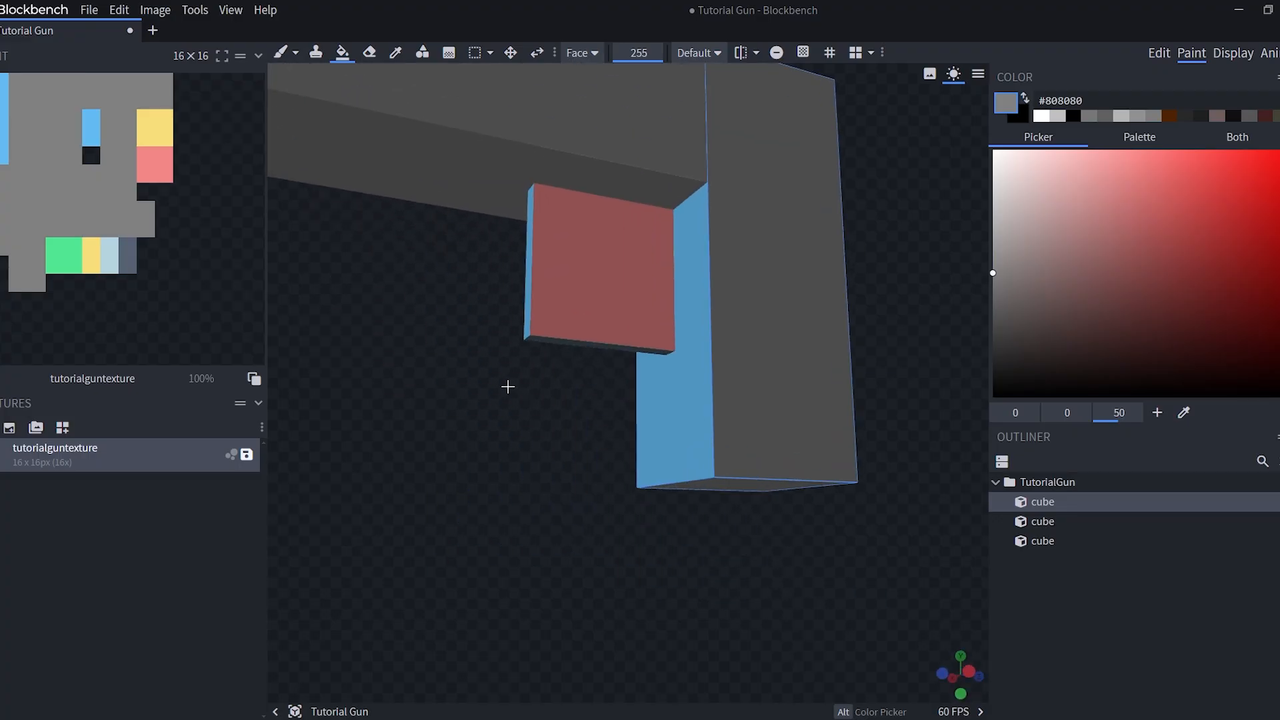
{"action": "left_click_drag", "start_coordinate": [514, 396], "coordinate": [544, 438]}
{"action": "right_click", "coordinate": [544, 438]}
{"action": "scroll", "coordinate": [518, 406], "scroll_direction": "up", "scroll_amount": 3}
{"action": "right_click_drag", "start_coordinate": [499, 398], "coordinate": [514, 414]}
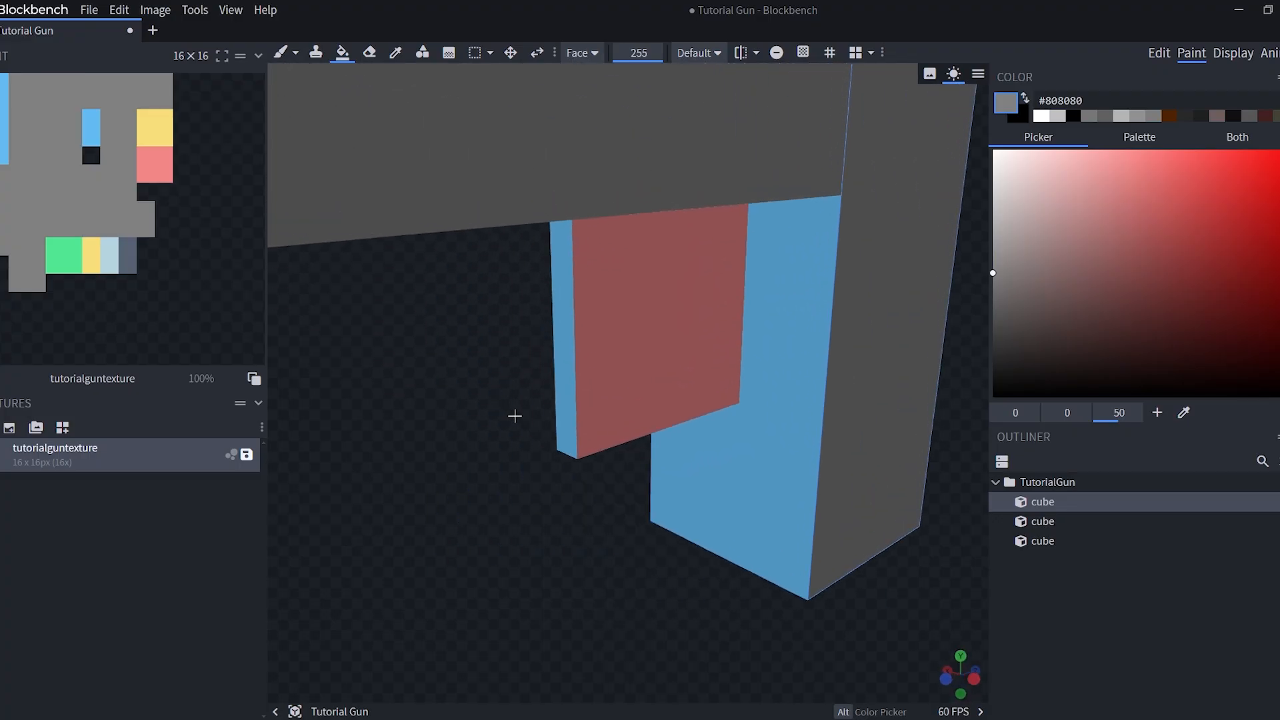
{"action": "key", "text": "b"}
{"action": "left_click_drag", "start_coordinate": [460, 252], "coordinate": [559, 285]}
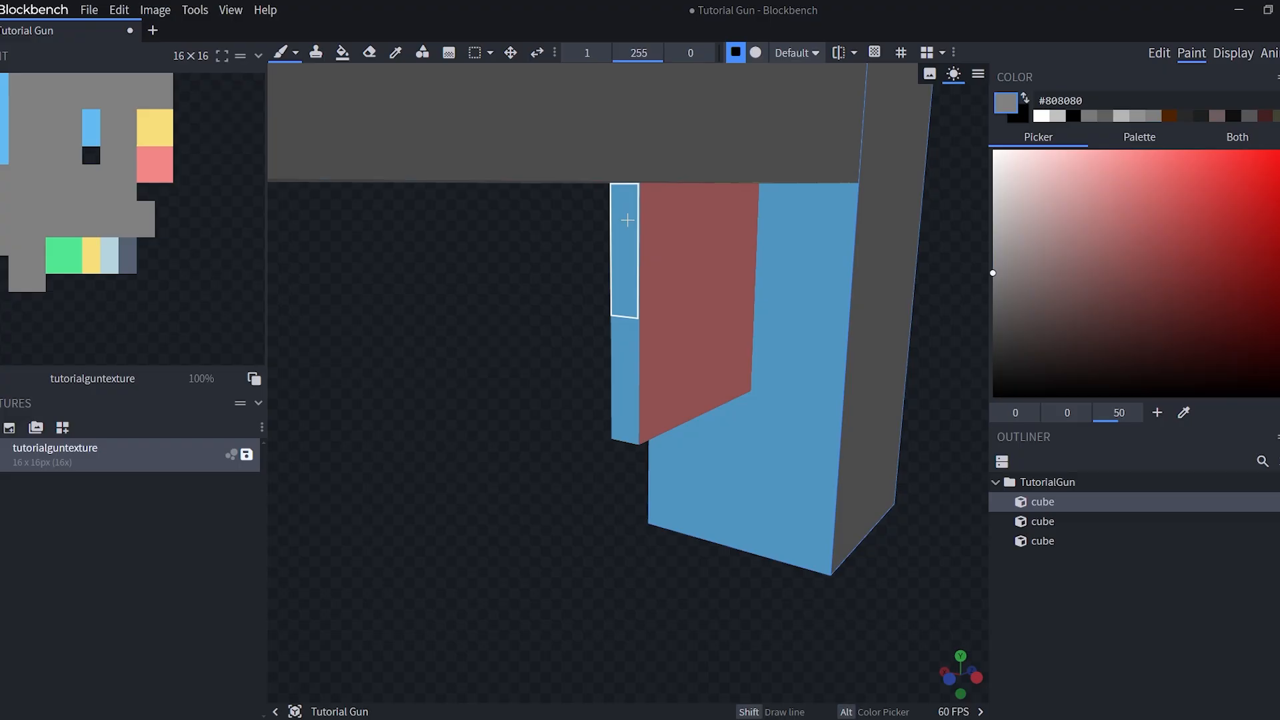
{"action": "mouse_move", "coordinate": [460, 283]}
{"action": "left_mouse_down"}
{"action": "mouse_move", "coordinate": [518, 266]}
{"action": "mouse_move", "coordinate": [606, 298]}
{"action": "mouse_move", "coordinate": [623, 363]}
{"action": "mouse_move", "coordinate": [560, 397]}
{"action": "left_mouse_up"}
Erase the trigger block's two side faces to make them transparent, and paint its top face grey
{"action": "key", "text": "e"}
{"action": "left_click_drag", "start_coordinate": [466, 400], "coordinate": [710, 405]}
{"action": "left_click_drag", "start_coordinate": [720, 271], "coordinate": [793, 343]}
{"action": "left_click_drag", "start_coordinate": [833, 407], "coordinate": [687, 393]}
{"action": "key", "text": "b"}
{"action": "left_click_drag", "start_coordinate": [660, 267], "coordinate": [660, 373]}
{"action": "left_click_drag", "start_coordinate": [531, 464], "coordinate": [451, 449]}
{"action": "scroll", "coordinate": [451, 449], "scroll_direction": "up", "scroll_amount": 5}
{"action": "mouse_move", "coordinate": [887, 480]}
{"action": "left_mouse_down"}
{"action": "mouse_move", "coordinate": [849, 531]}
{"action": "mouse_move", "coordinate": [920, 373]}
{"action": "left_mouse_up"}
{"action": "scroll", "coordinate": [786, 385], "scroll_direction": "up", "scroll_amount": 2}
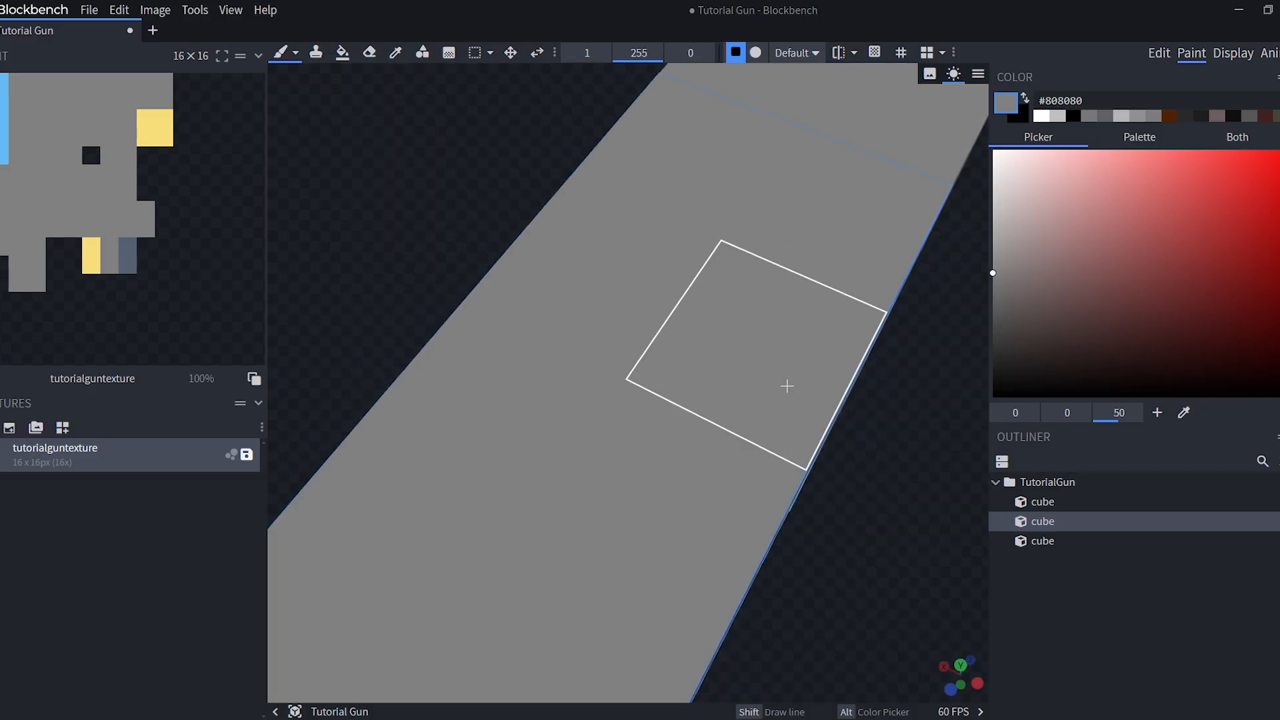
Paint the trigger block's underside grey and add one grey pixel at the upper rear corner of each side face
{"action": "scroll", "coordinate": [787, 385], "scroll_direction": "down", "scroll_amount": 7}
{"action": "mouse_move", "coordinate": [786, 386]}
{"action": "left_mouse_down"}
{"action": "mouse_move", "coordinate": [572, 490]}
{"action": "mouse_move", "coordinate": [474, 620]}
{"action": "mouse_move", "coordinate": [566, 512]}
{"action": "mouse_move", "coordinate": [754, 480]}
{"action": "left_mouse_up"}
{"action": "left_click_drag", "start_coordinate": [707, 463], "coordinate": [787, 457]}
{"action": "left_click_drag", "start_coordinate": [767, 506], "coordinate": [681, 577]}
{"action": "scroll", "coordinate": [664, 497], "scroll_direction": "up", "scroll_amount": 2}
{"action": "scroll", "coordinate": [665, 498], "scroll_direction": "down", "scroll_amount": 6}
{"action": "left_click_drag", "start_coordinate": [717, 518], "coordinate": [780, 518]}
{"action": "left_click", "coordinate": [643, 317]}
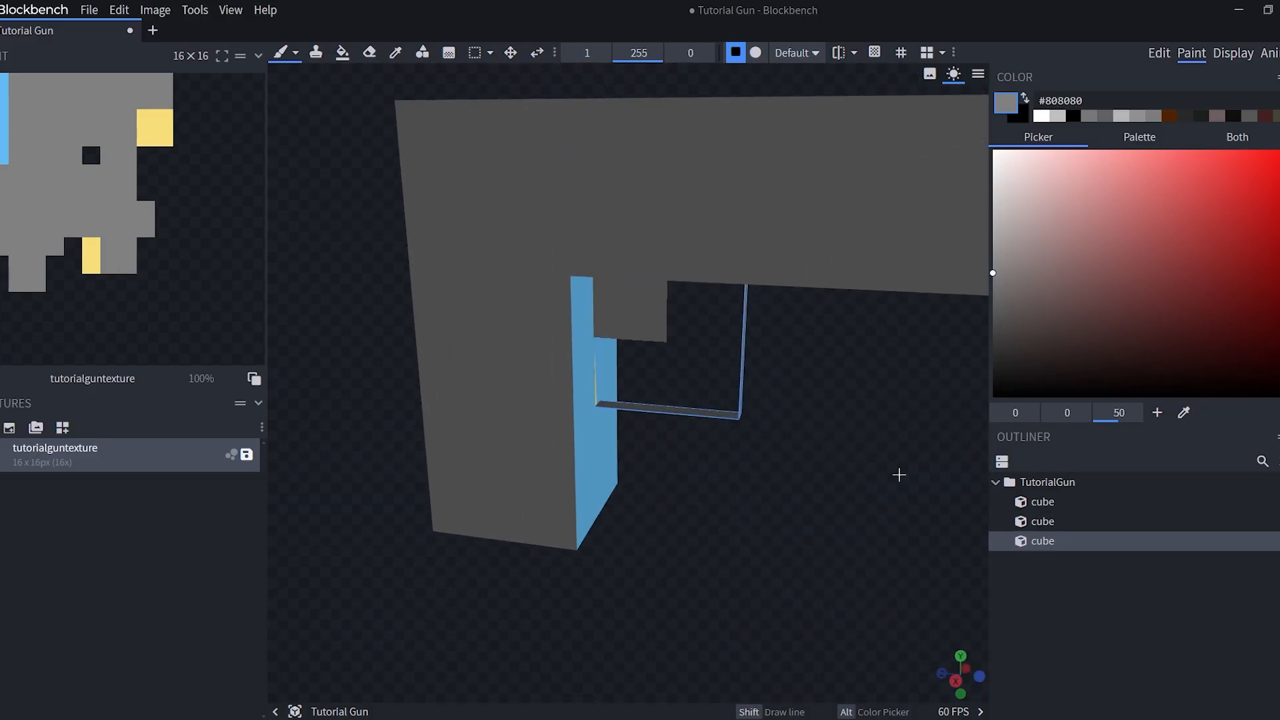
{"action": "left_click_drag", "start_coordinate": [897, 474], "coordinate": [716, 460]}
{"action": "left_click_drag", "start_coordinate": [640, 448], "coordinate": [608, 480]}
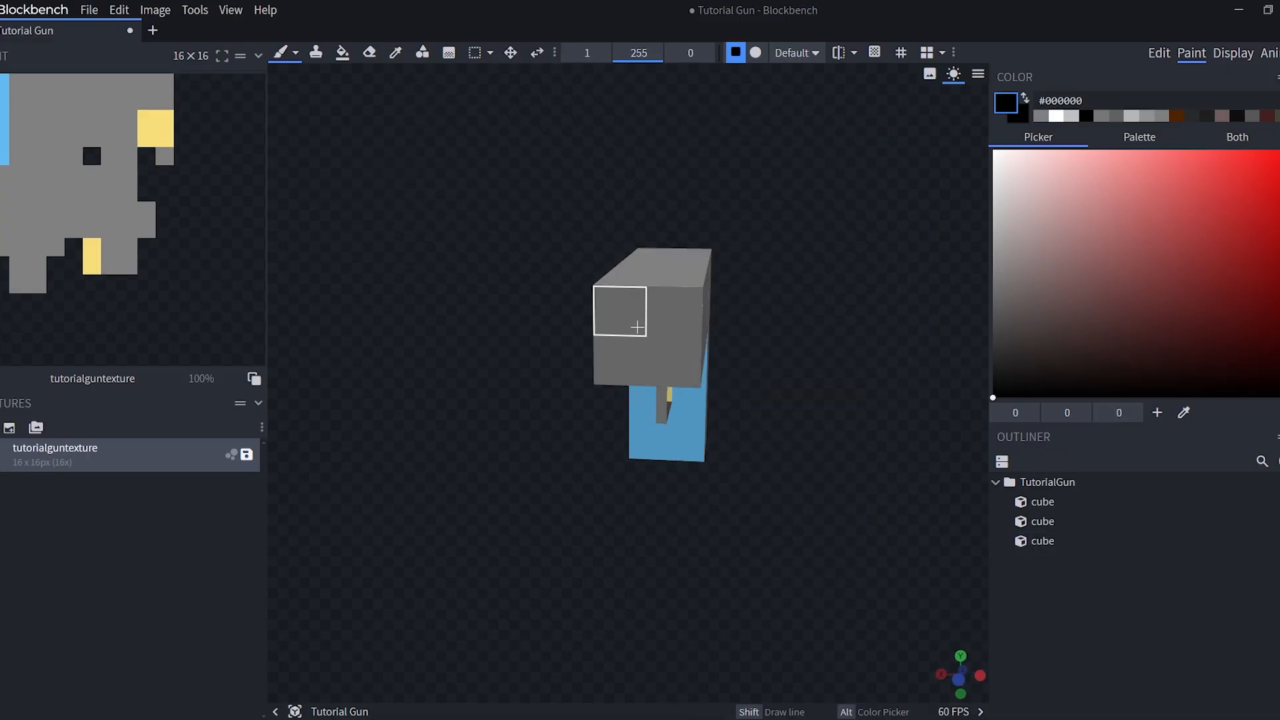
Fill the barrel's muzzle face with black #000000 and the grip's front face with the barrel's grey #808080
{"action": "mouse_move", "coordinate": [638, 328]}
{"action": "left_mouse_down"}
{"action": "mouse_move", "coordinate": [666, 343]}
{"action": "mouse_move", "coordinate": [670, 314]}
{"action": "left_mouse_up"}
{"action": "left_click_drag", "start_coordinate": [787, 340], "coordinate": [691, 362]}
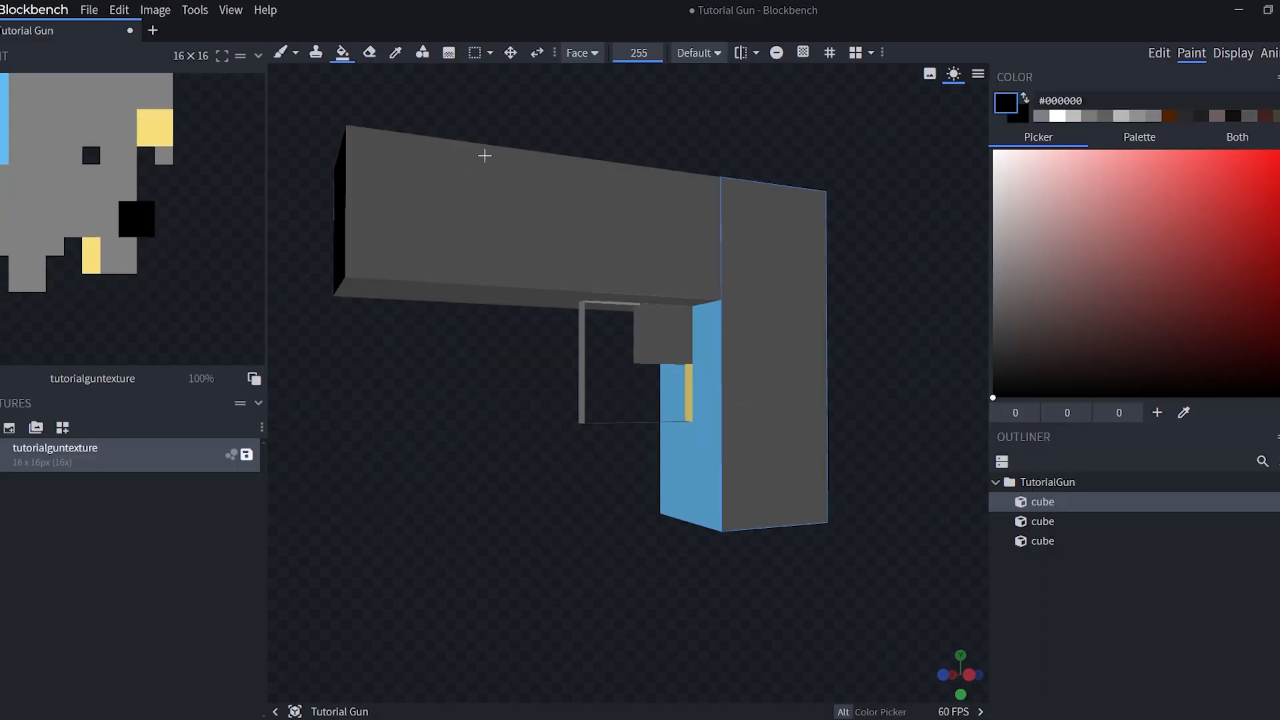
{"action": "left_click", "coordinate": [484, 155], "text": "alt"}
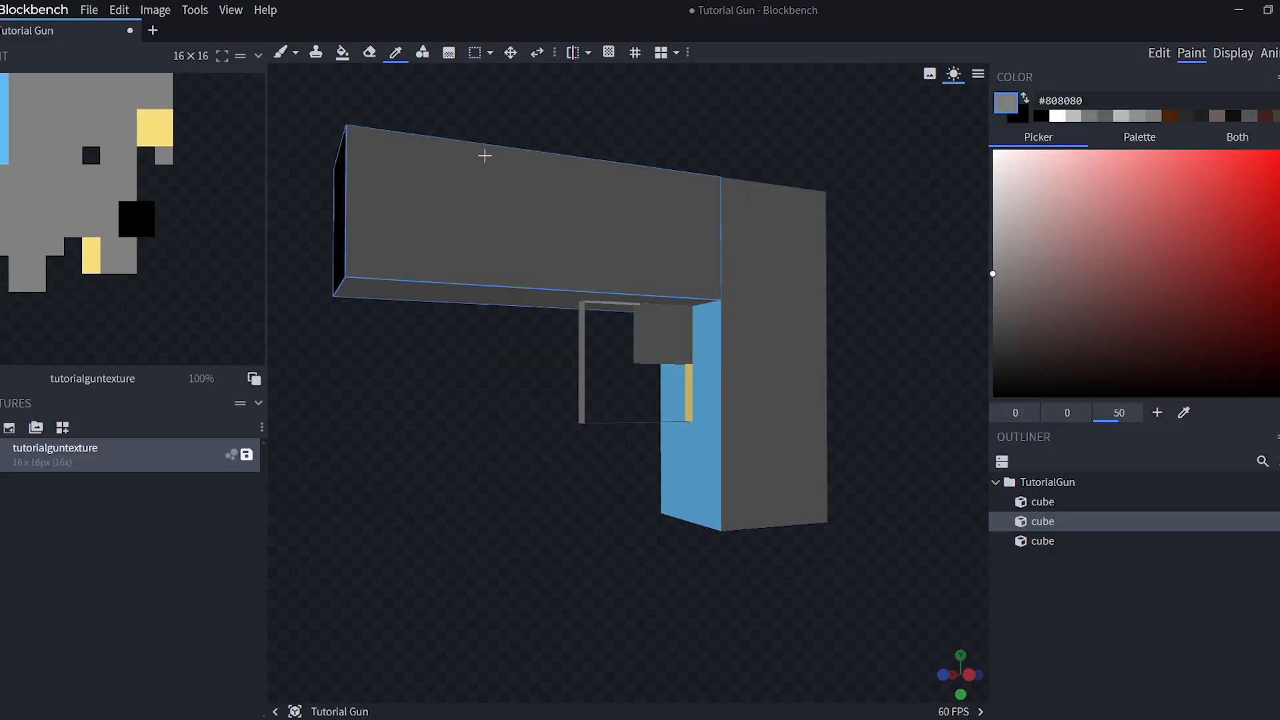
{"action": "left_click_drag", "start_coordinate": [626, 483], "coordinate": [703, 466]}
{"action": "left_click", "coordinate": [704, 469]}
{"action": "left_click_drag", "start_coordinate": [578, 558], "coordinate": [474, 526]}
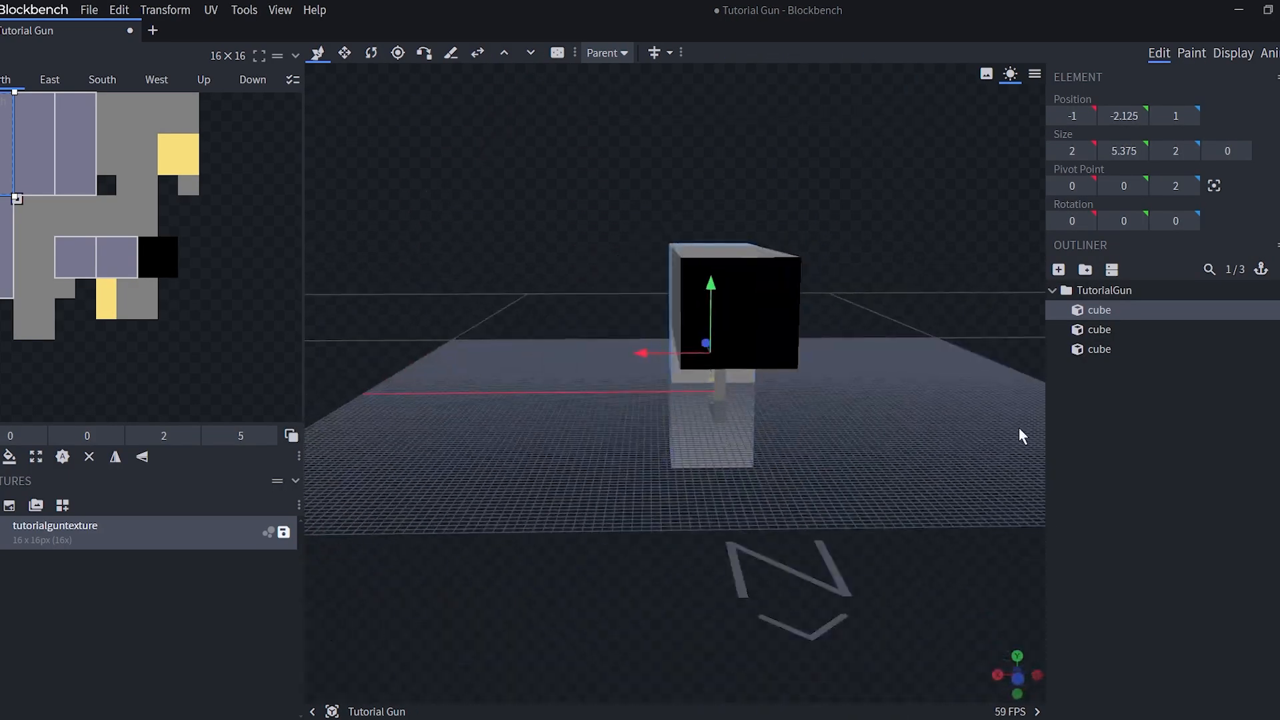
{"action": "left_click", "coordinate": [783, 463]}
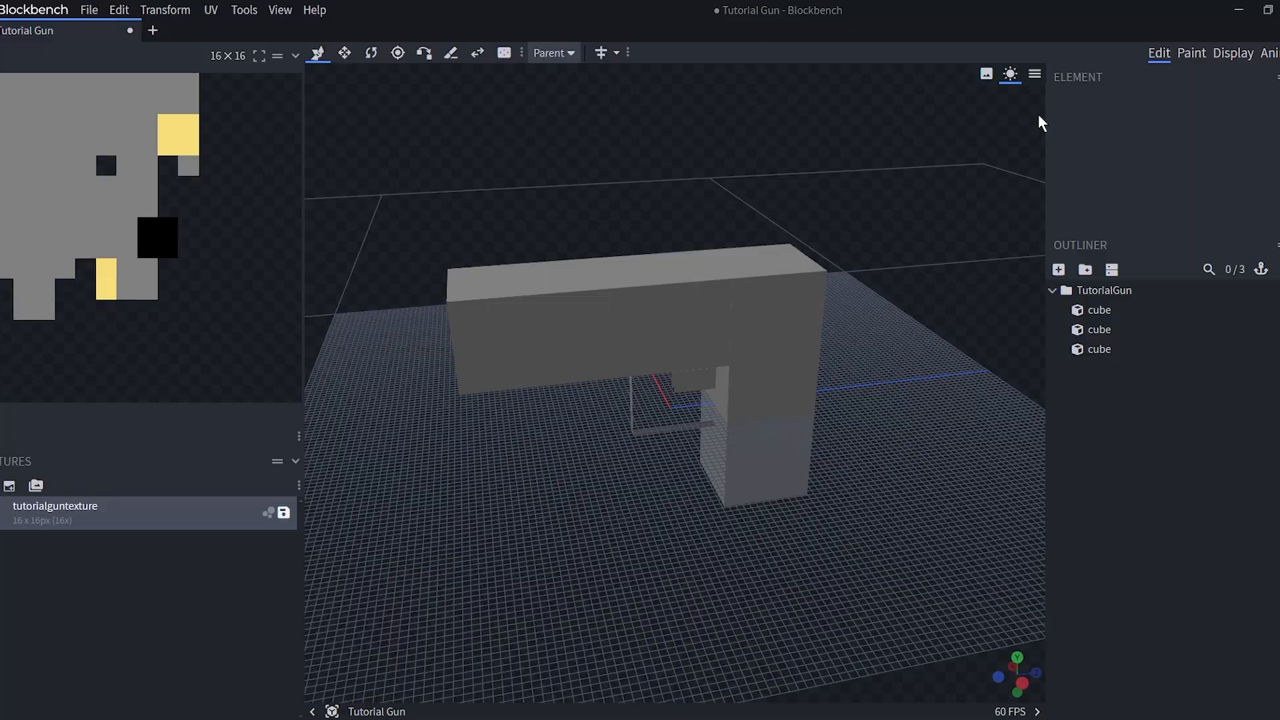
In display mode, set the gun's third-person right translation to X -0.75 and Z -0.75
{"action": "left_click", "coordinate": [1229, 55]}
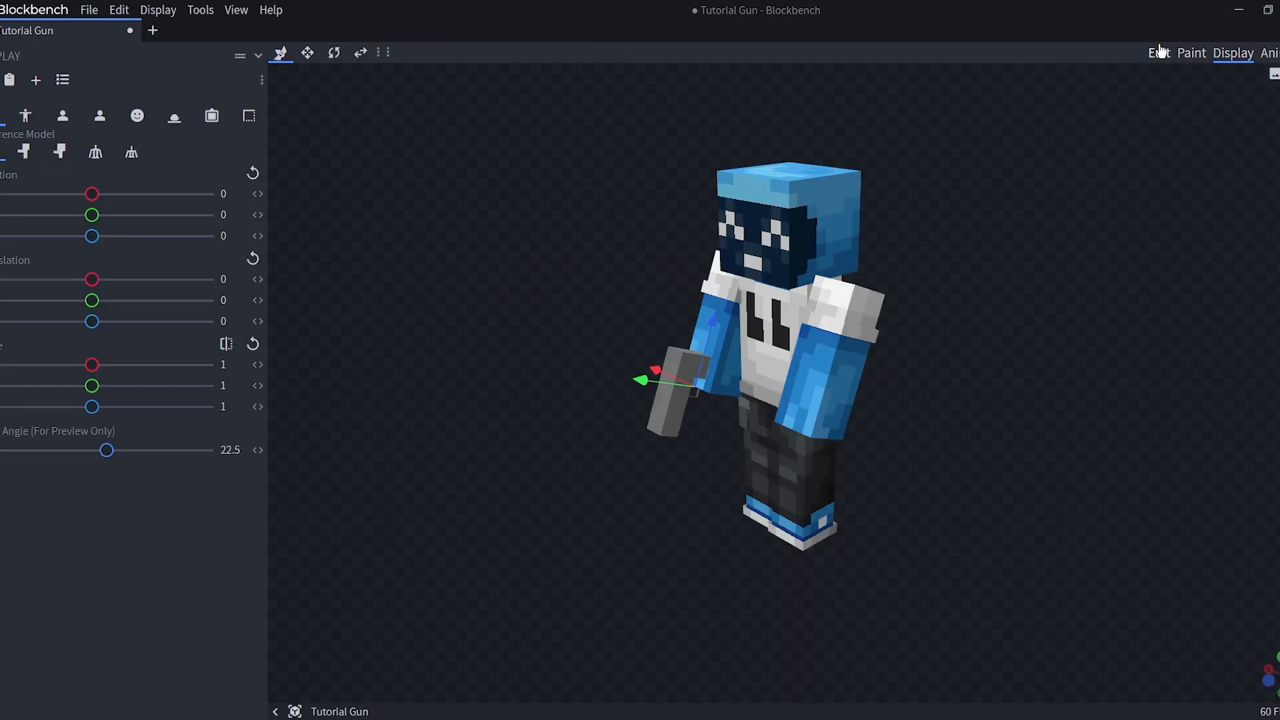
{"action": "left_click", "coordinate": [1160, 52]}
{"action": "left_click", "coordinate": [1230, 53]}
{"action": "scroll", "coordinate": [935, 321], "scroll_direction": "up", "scroll_amount": 4}
{"action": "scroll", "coordinate": [936, 327], "scroll_direction": "down", "scroll_amount": 4}
{"action": "scroll", "coordinate": [673, 342], "scroll_direction": "up", "scroll_amount": 6}
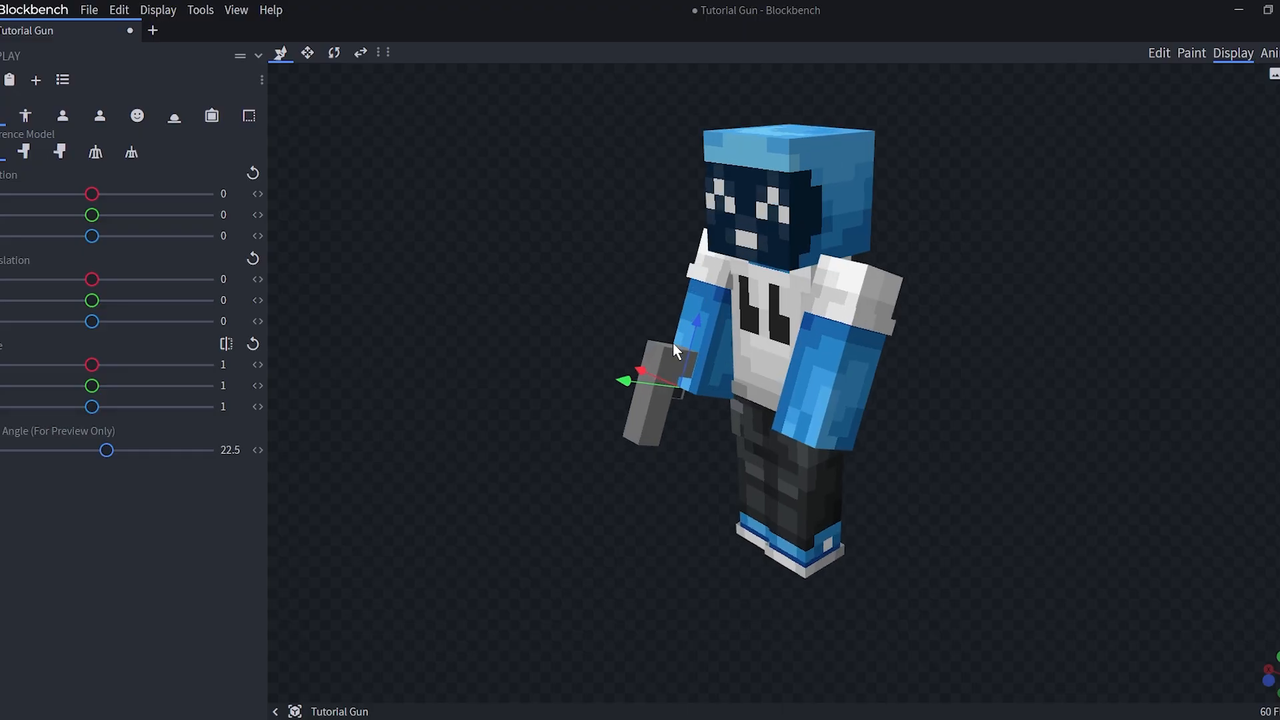
{"action": "left_click_drag", "start_coordinate": [482, 298], "coordinate": [400, 268]}
{"action": "left_click_drag", "start_coordinate": [496, 270], "coordinate": [1030, 347]}
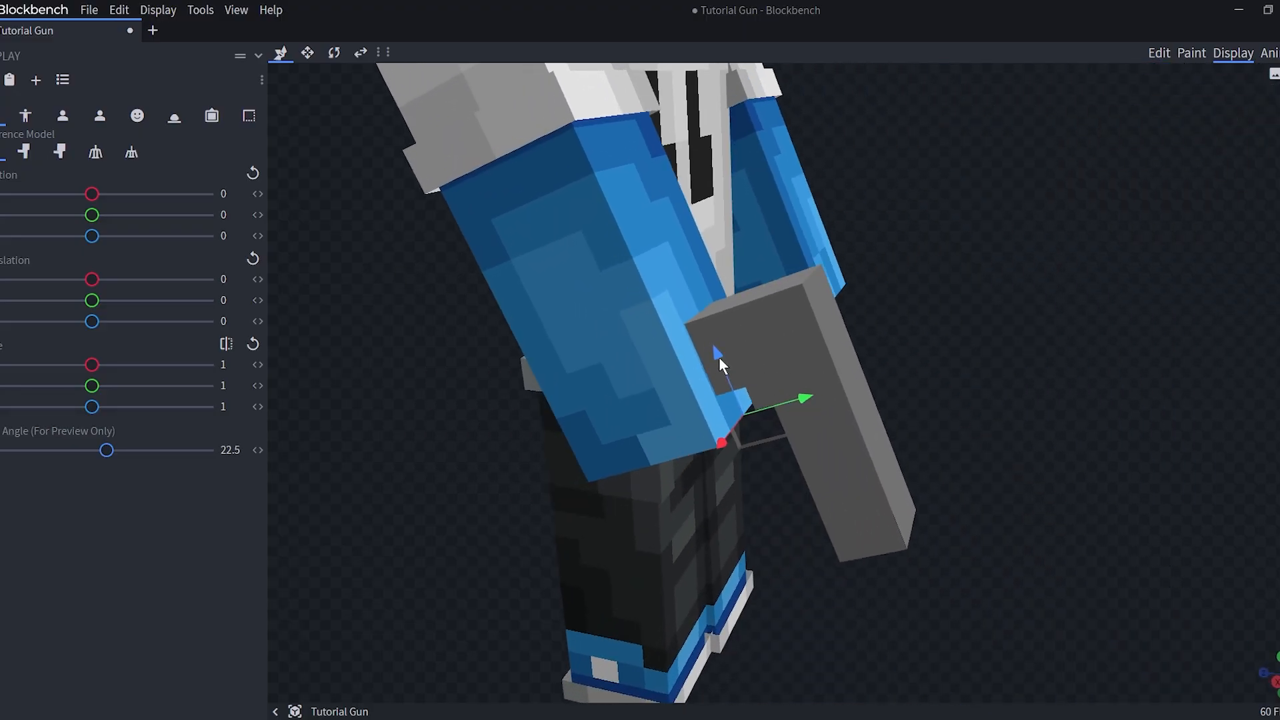
{"action": "left_click_drag", "start_coordinate": [846, 366], "coordinate": [749, 366]}
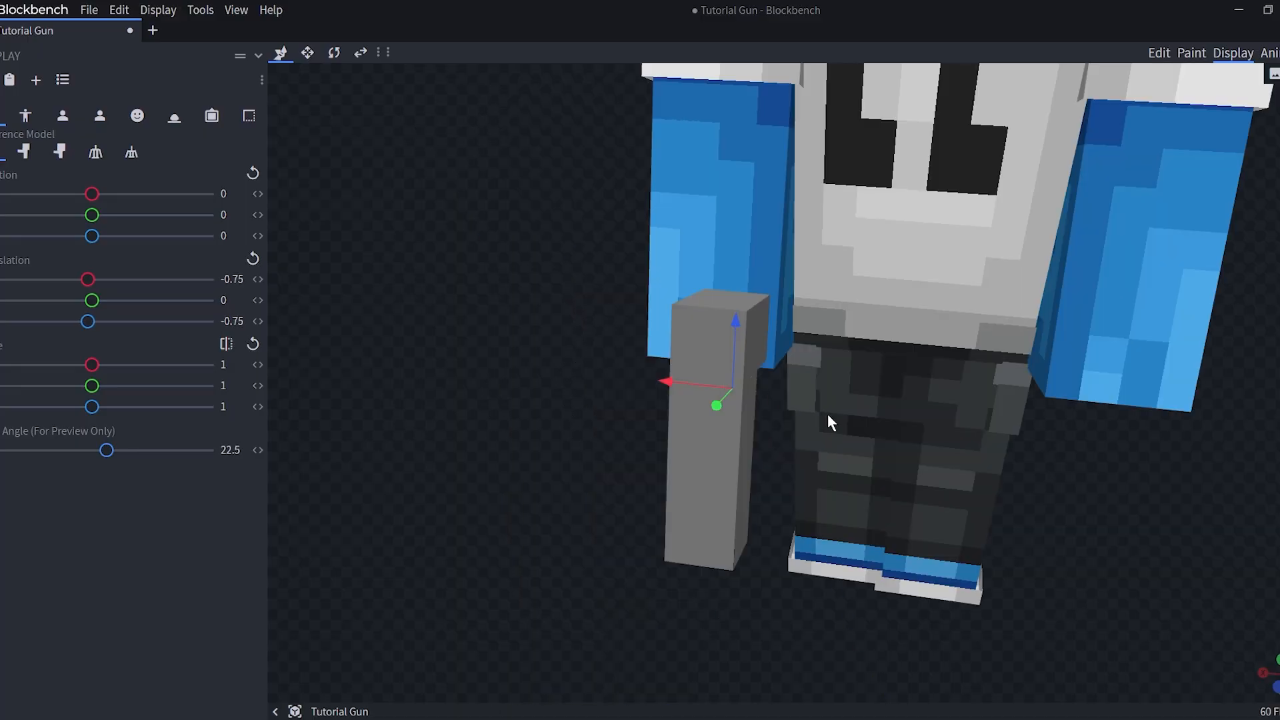
{"action": "left_click_drag", "start_coordinate": [830, 421], "coordinate": [800, 360]}
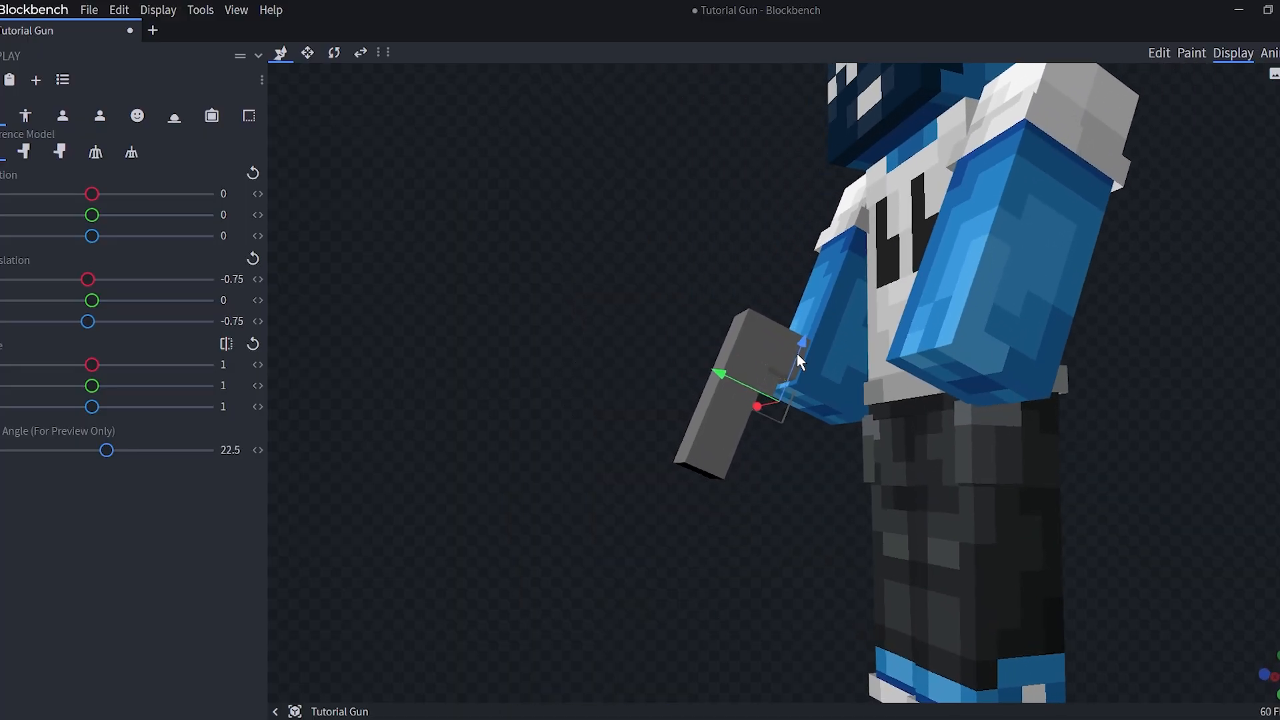
Set the gun's third-person left translation to X -0.75 and Z -0.75
{"action": "left_click", "coordinate": [25, 116]}
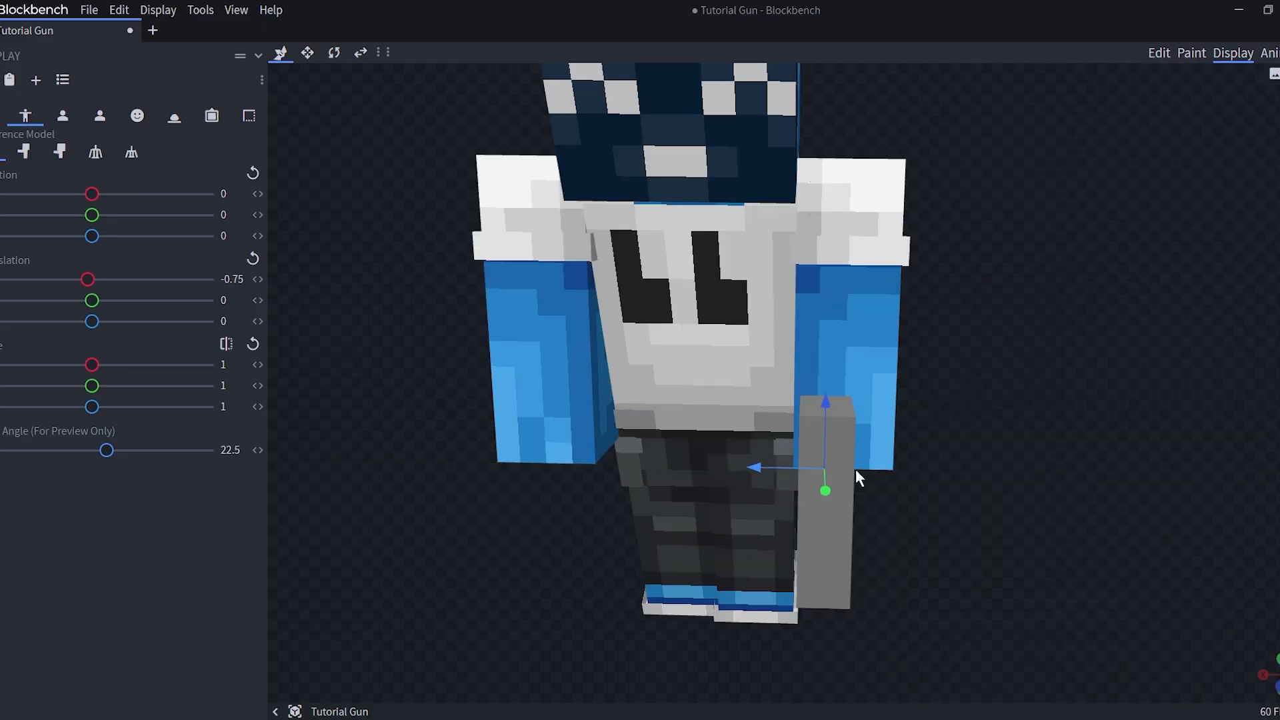
{"action": "left_click_drag", "start_coordinate": [854, 471], "coordinate": [1114, 343]}
{"action": "scroll", "coordinate": [1067, 333], "scroll_direction": "up", "scroll_amount": 3}
{"action": "left_click_drag", "start_coordinate": [954, 333], "coordinate": [943, 320]}
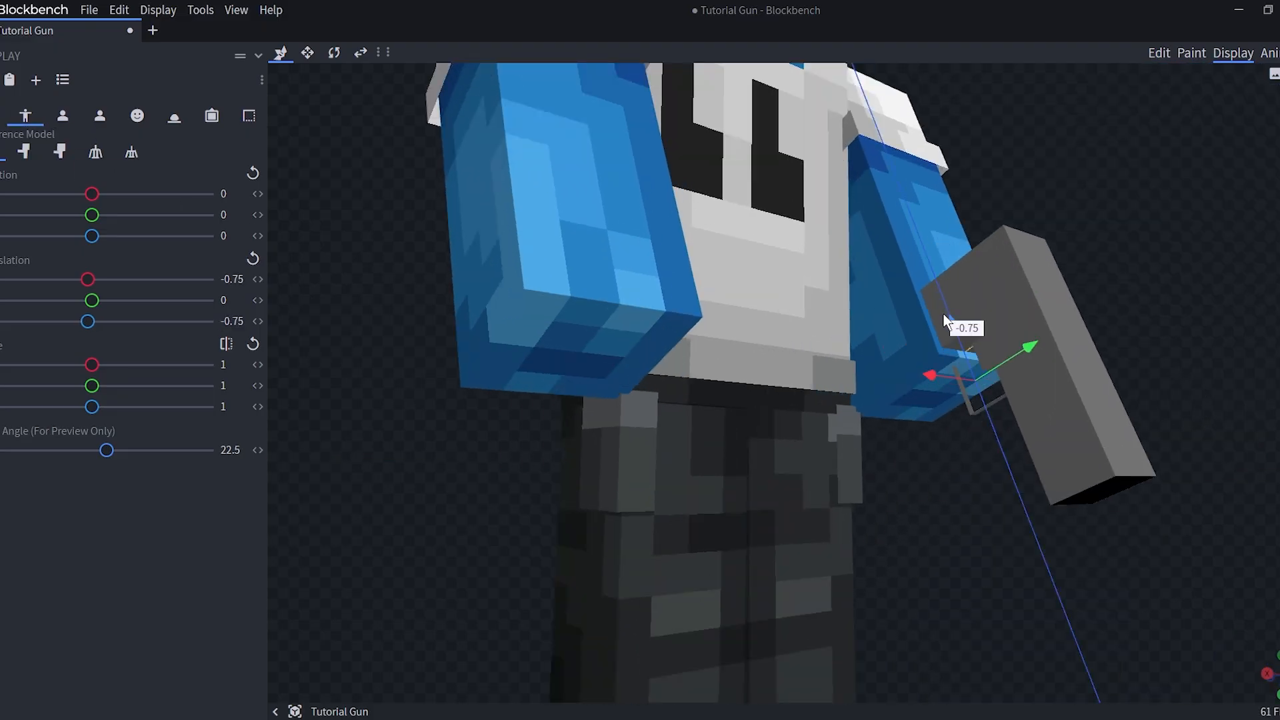
{"action": "left_click_drag", "start_coordinate": [923, 446], "coordinate": [776, 474]}
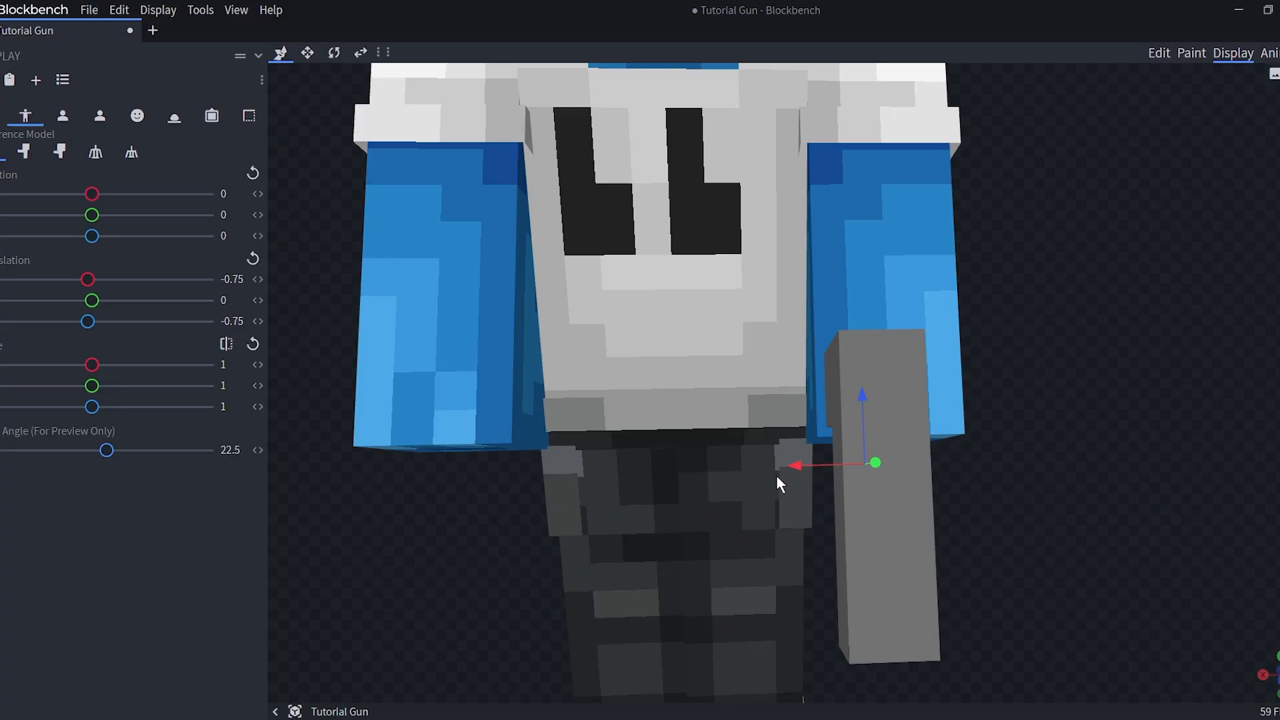
{"action": "scroll", "coordinate": [776, 475], "scroll_direction": "down", "scroll_amount": 3}
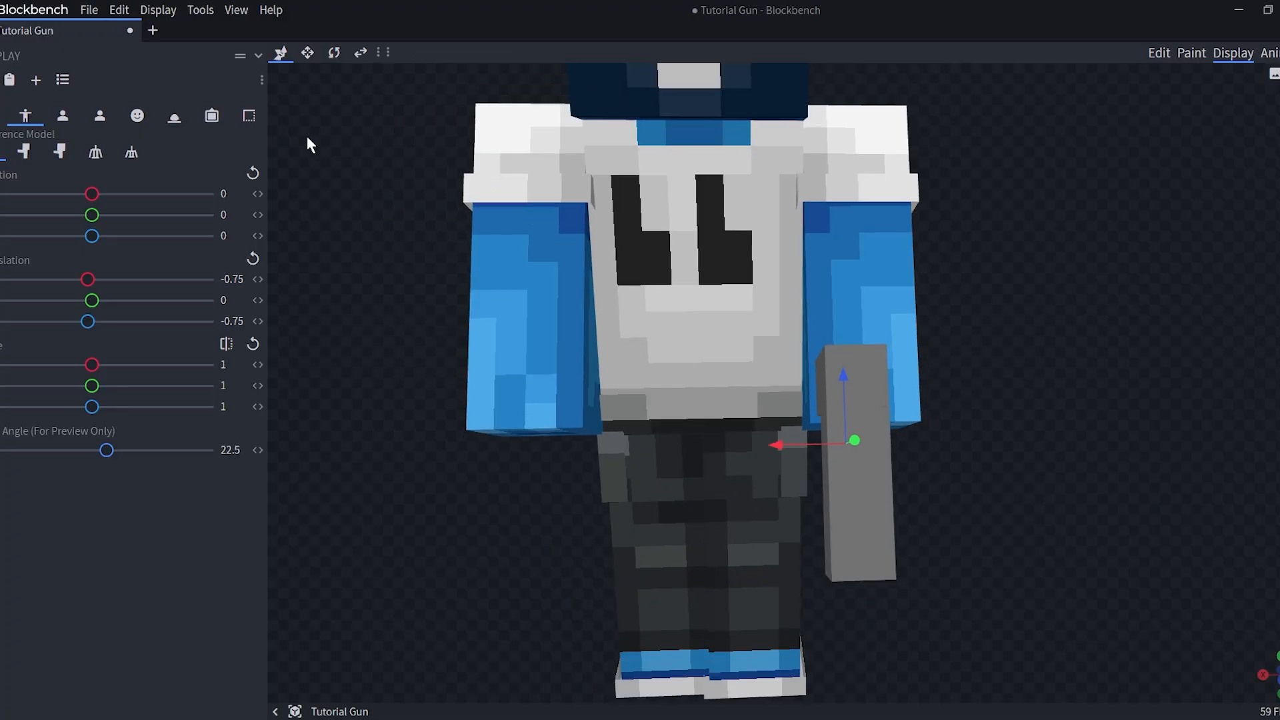
Set the gun's first-person right translation to X -0.75 and Y 1.75
{"action": "left_click", "coordinate": [63, 116]}
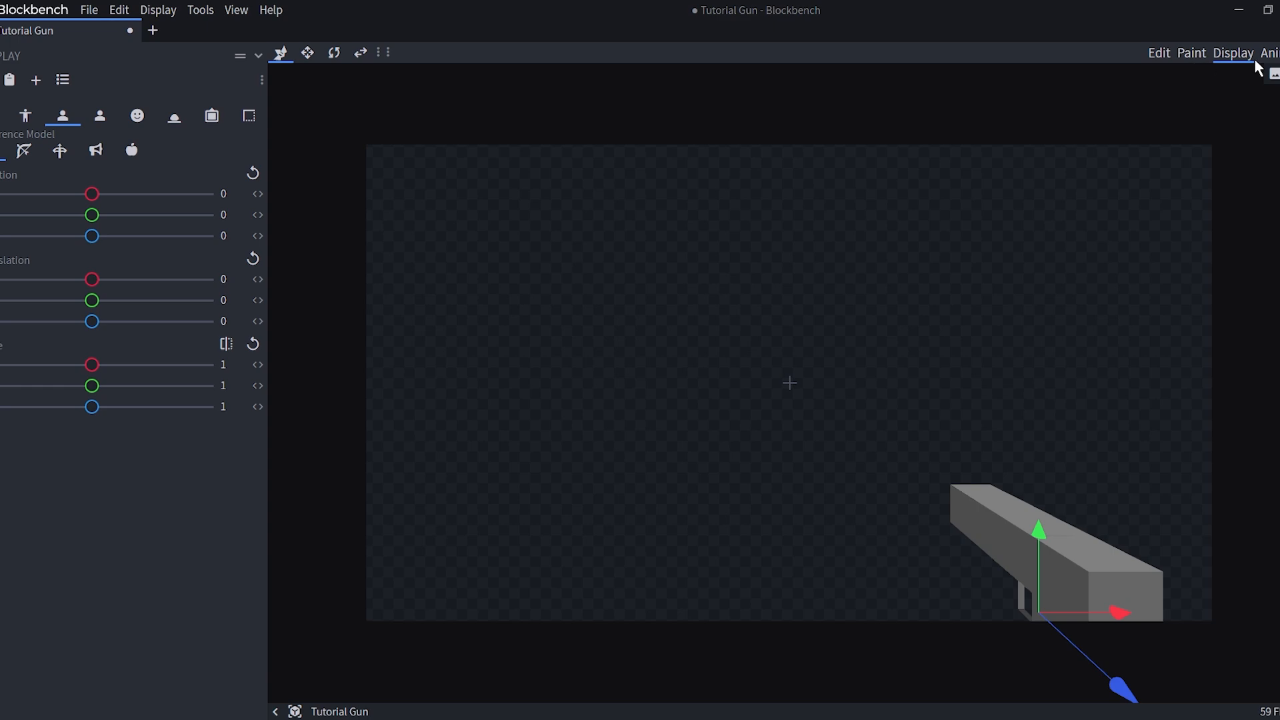
{"action": "left_click_drag", "start_coordinate": [1002, 571], "coordinate": [1010, 500]}
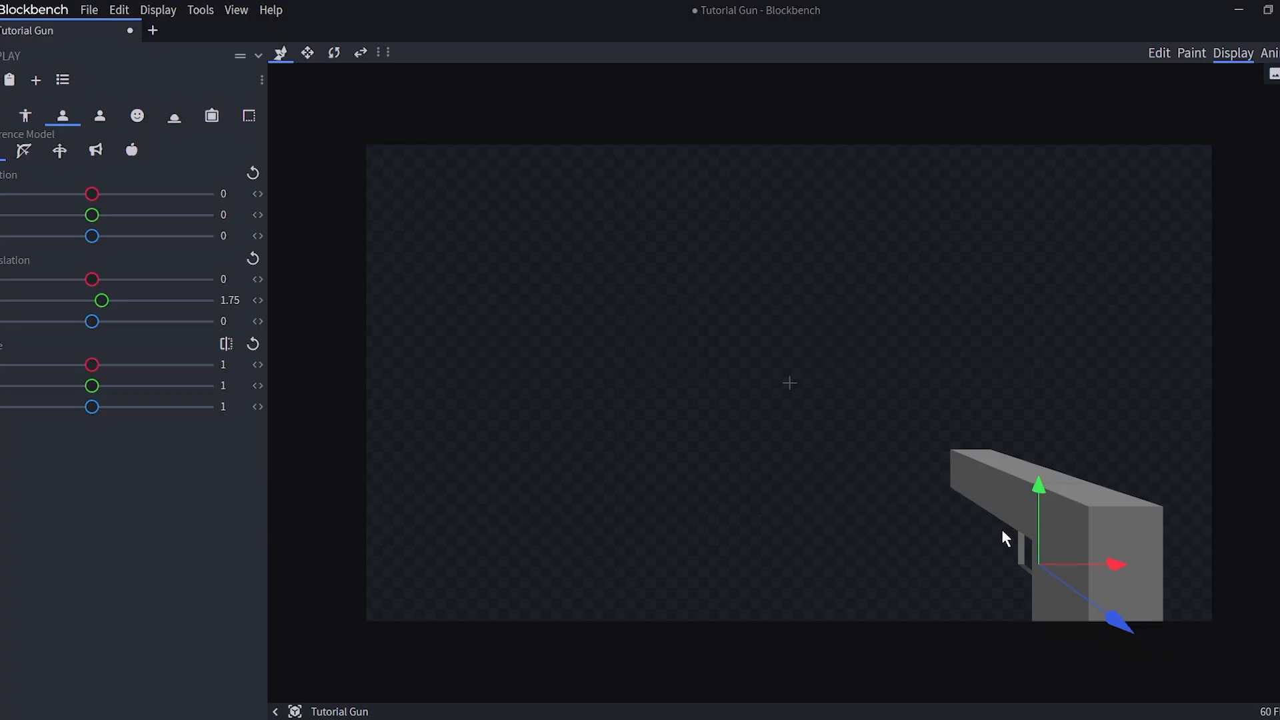
{"action": "left_click_drag", "start_coordinate": [1110, 565], "coordinate": [1086, 582]}
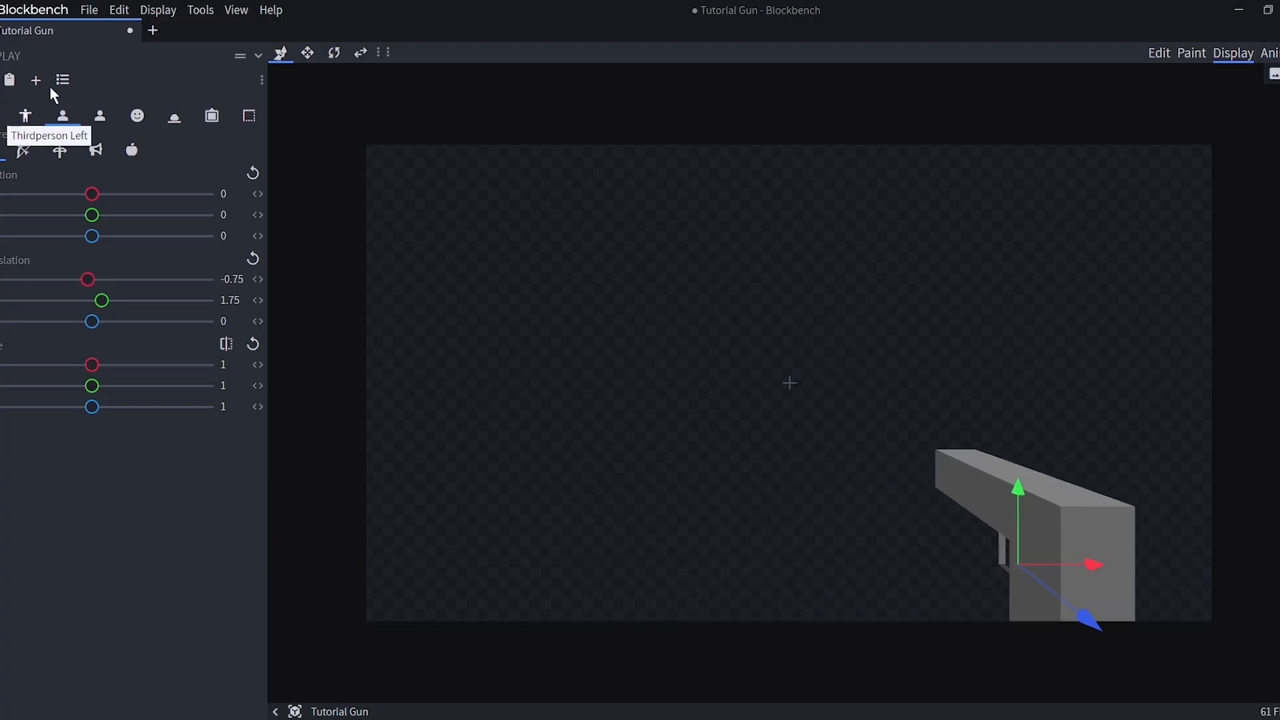
Preview the gun in the first-person left, head and ground display slots
{"action": "left_click", "coordinate": [100, 116]}
{"action": "left_click", "coordinate": [137, 116]}
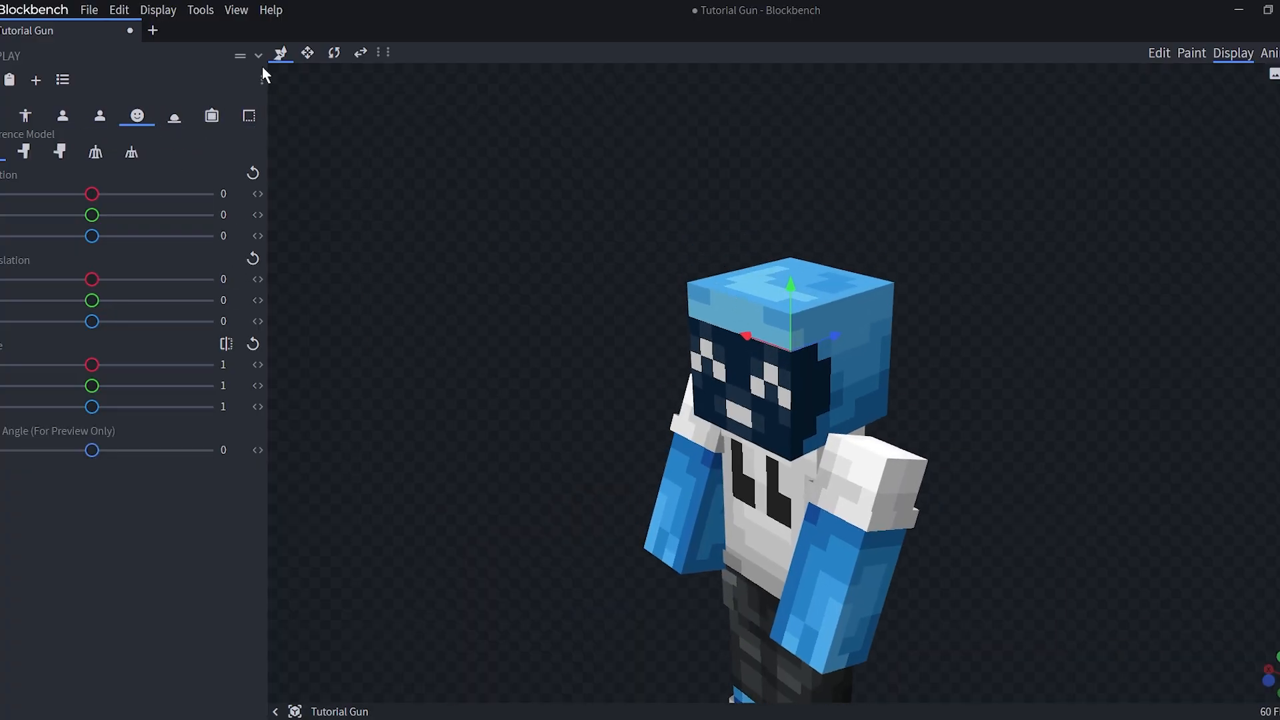
{"action": "left_click", "coordinate": [174, 116]}
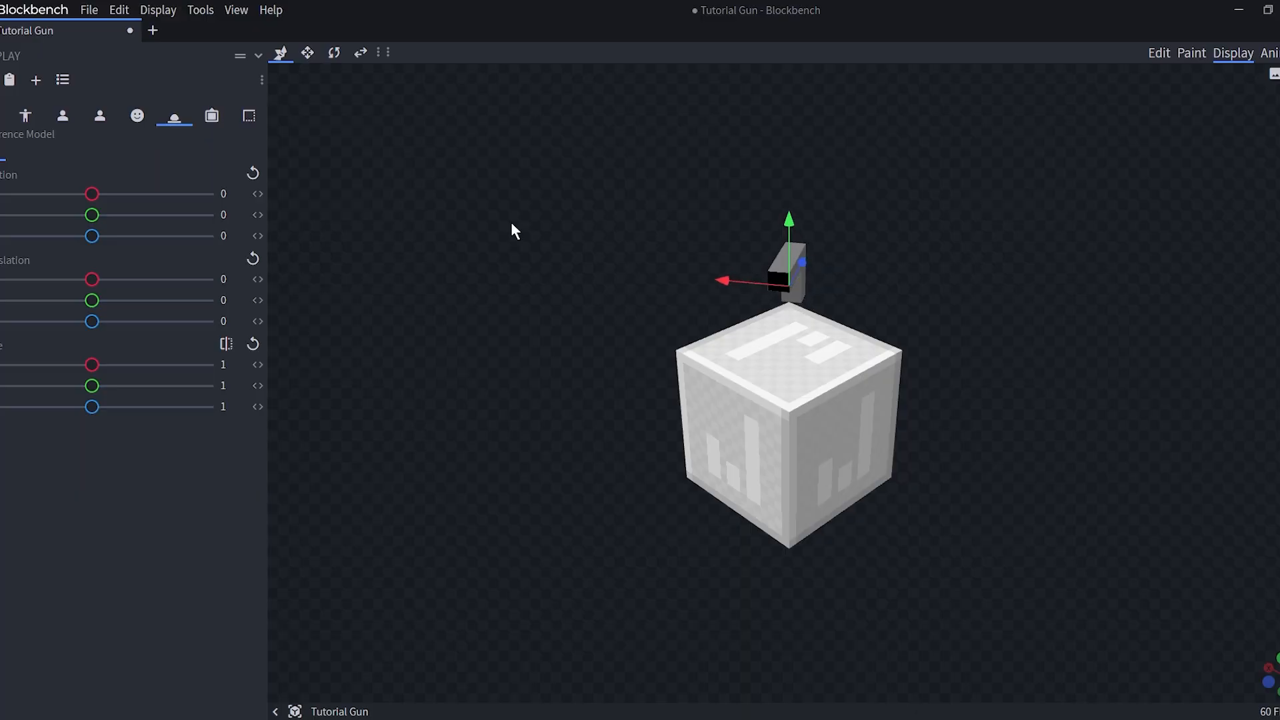
Rotate the gun in the item frame display slot to about X 93.57, Y 64.92 and Z -93.18 so its side faces outward
{"action": "left_click", "coordinate": [211, 117]}
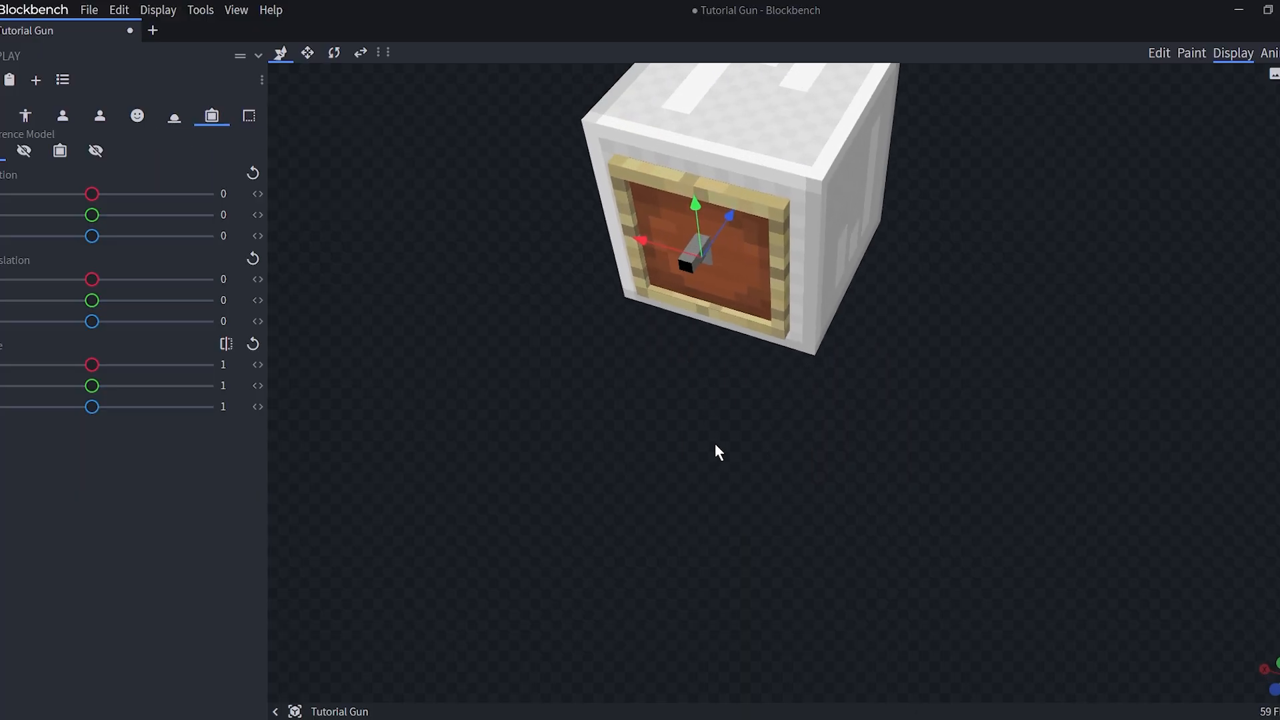
{"action": "key", "text": "r"}
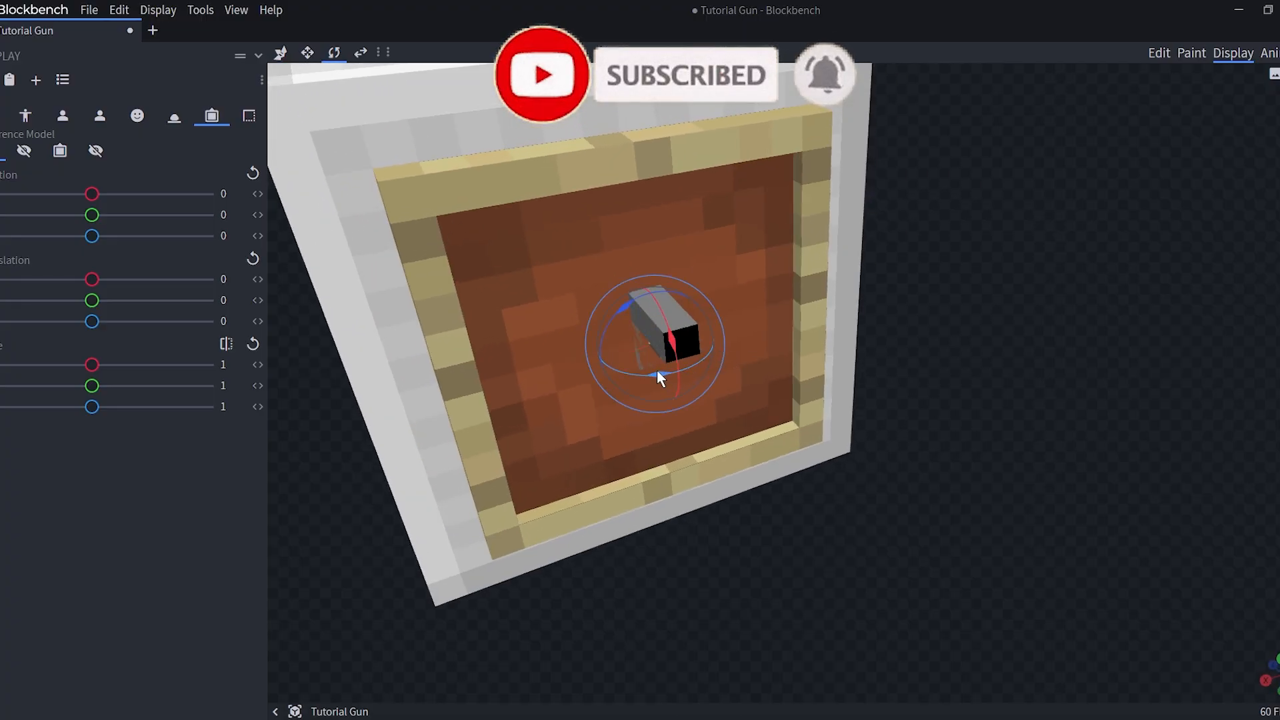
{"action": "left_click_drag", "start_coordinate": [661, 377], "coordinate": [746, 340]}
{"action": "left_click_drag", "start_coordinate": [625, 308], "coordinate": [583, 318]}
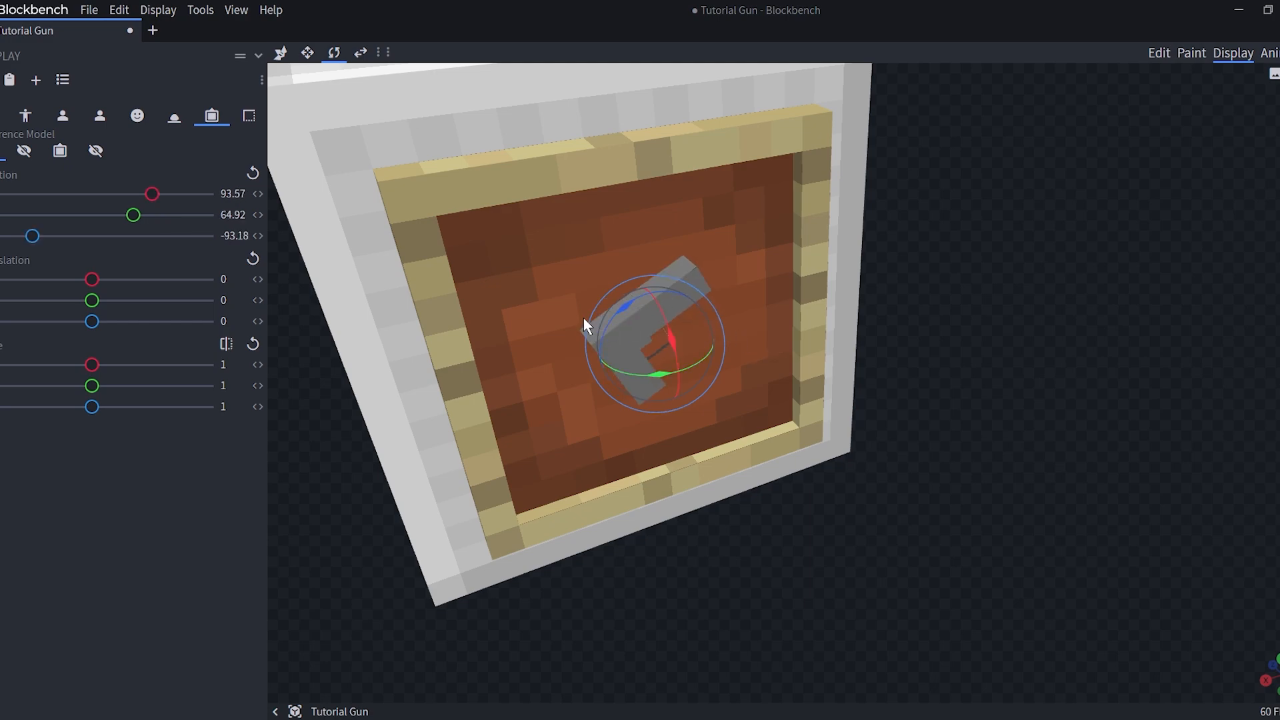
Rotate the gun in the GUI display slot to show its side profile, and tilt it within the slot
{"action": "left_click", "coordinate": [248, 115]}
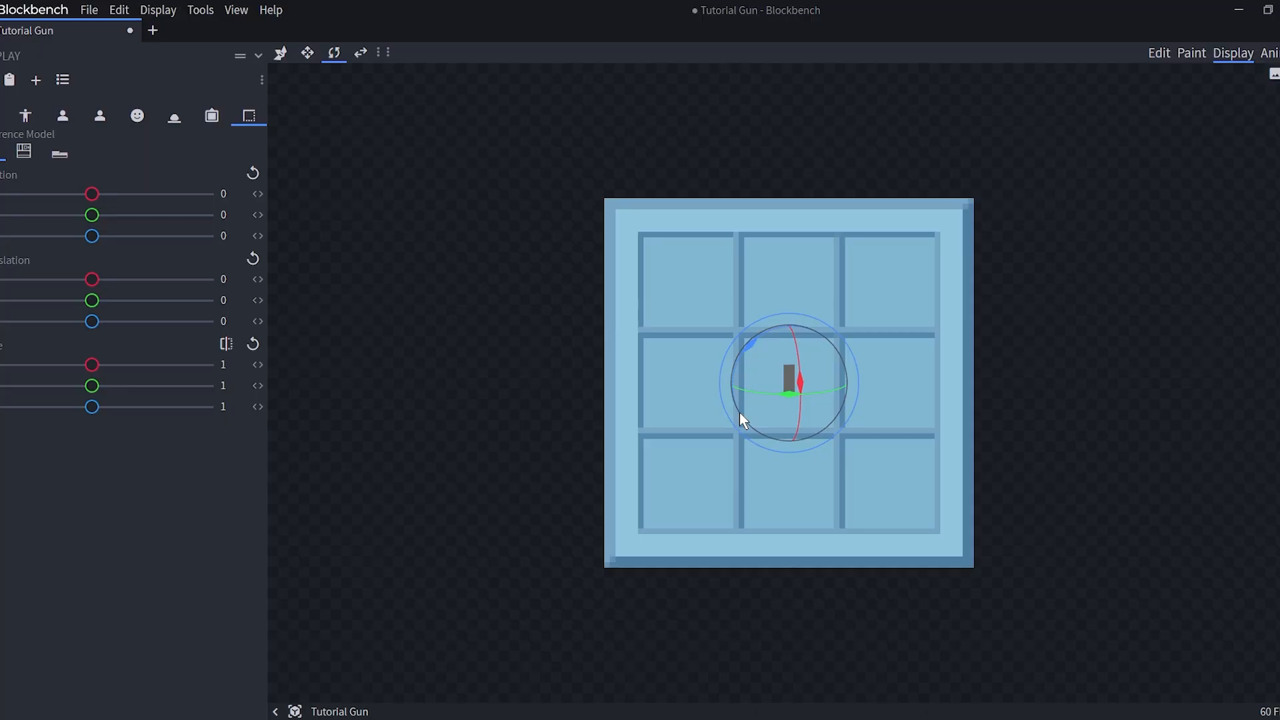
{"action": "left_click_drag", "start_coordinate": [784, 394], "coordinate": [672, 370]}
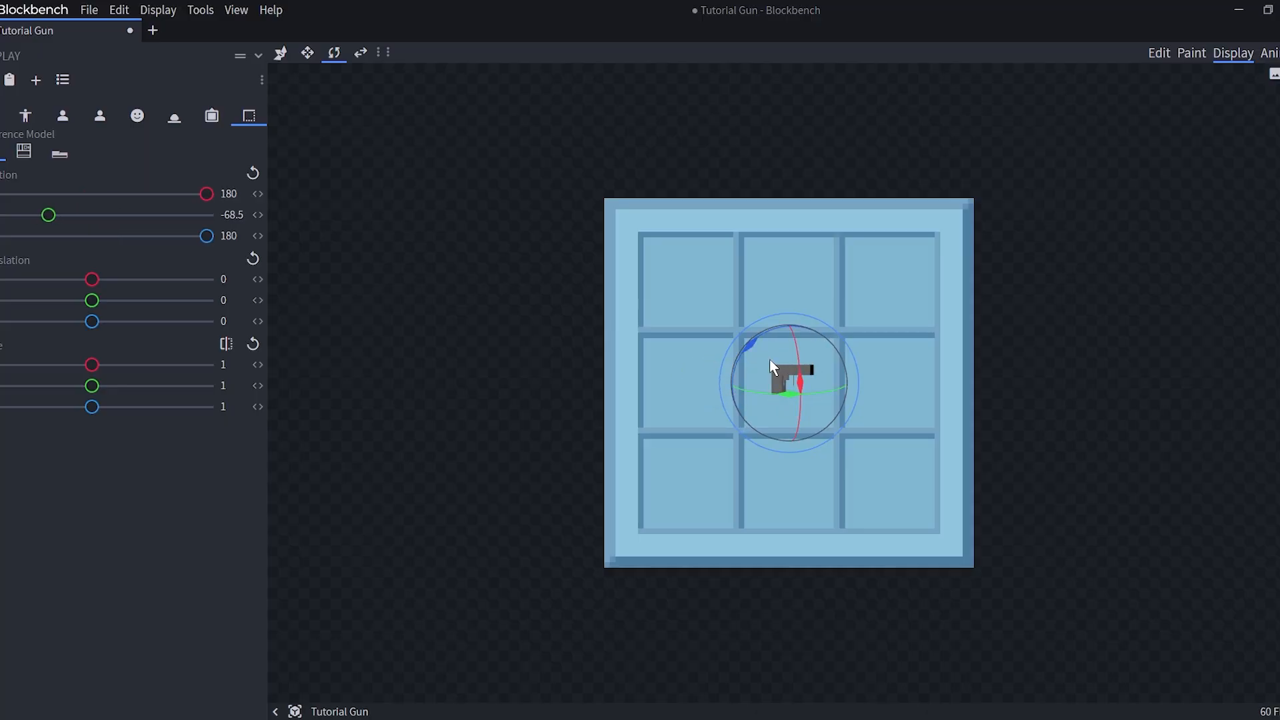
{"action": "left_click_drag", "start_coordinate": [745, 350], "coordinate": [670, 338]}
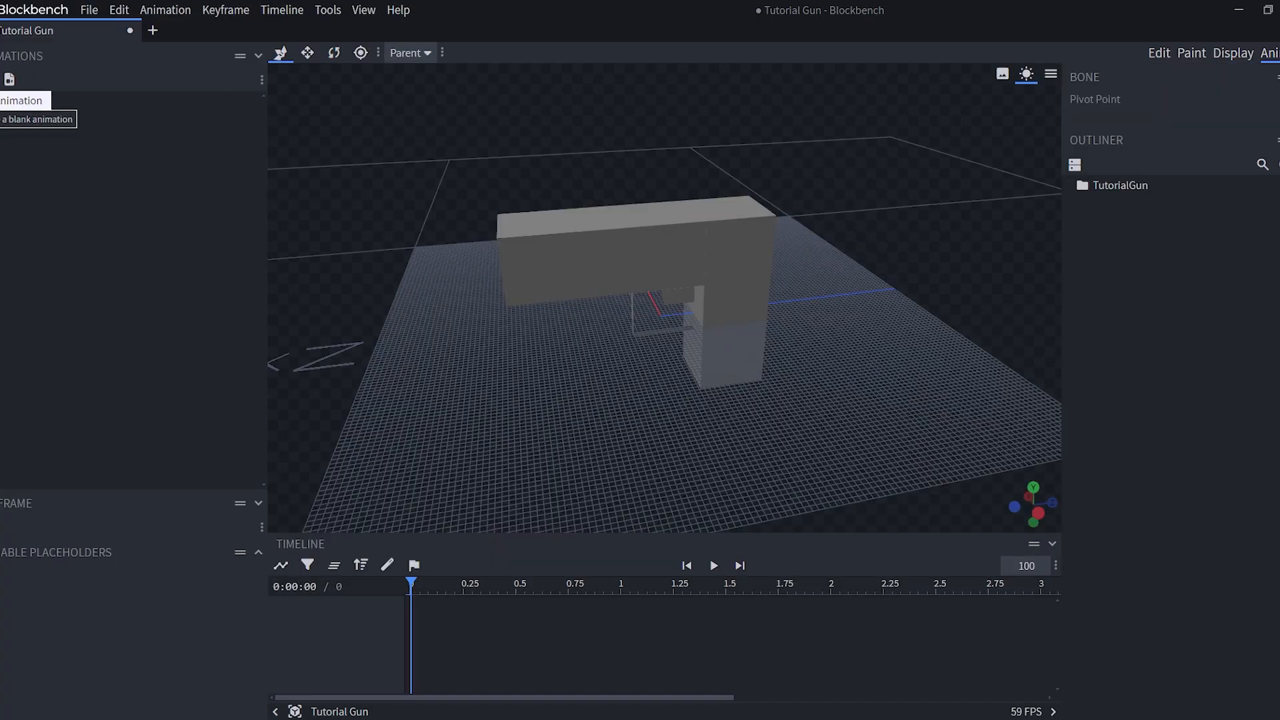
Create a new animation named idle with its loop mode set to Loop
{"action": "left_click", "coordinate": [10, 79]}
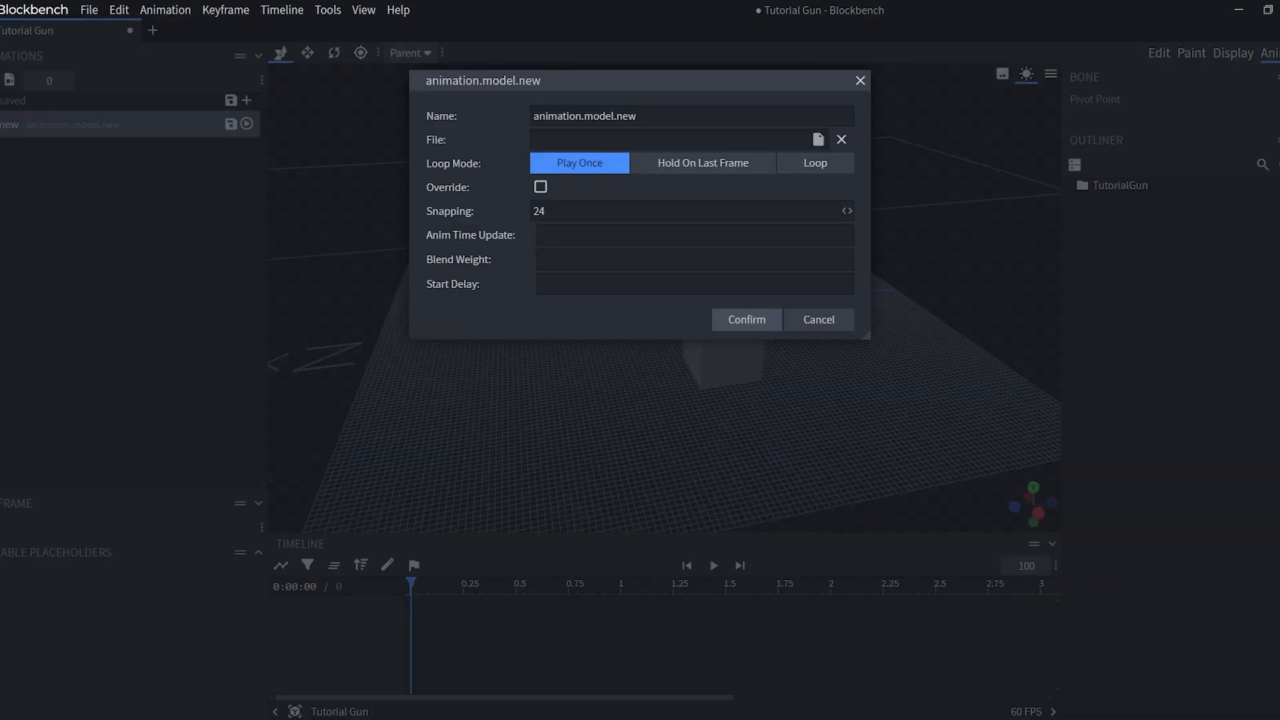
{"action": "triple_click", "coordinate": [646, 116]}
{"action": "type", "text": "idle"}
{"action": "left_click", "coordinate": [815, 164]}
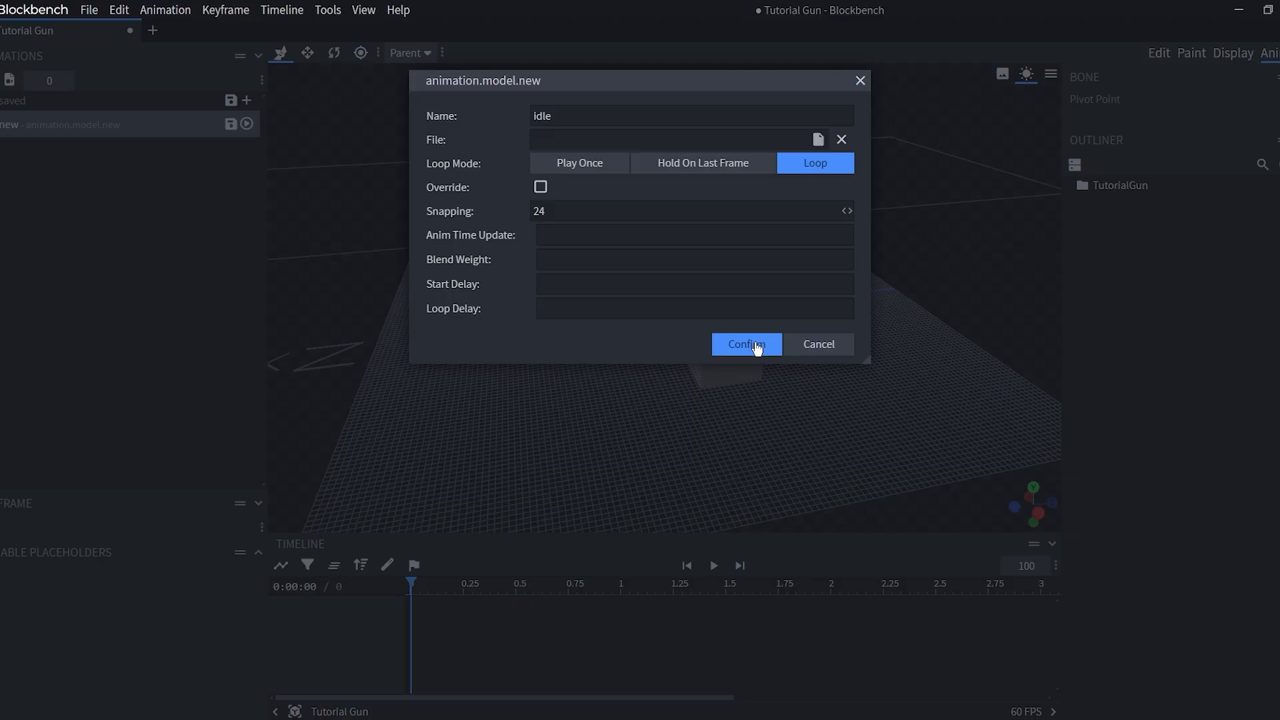
{"action": "left_click", "coordinate": [755, 345]}
Select the TutorialGun bone and set the idle animation's length to 1 second
{"action": "left_click_drag", "start_coordinate": [511, 121], "coordinate": [846, 294]}
{"action": "left_click", "coordinate": [775, 283]}
{"action": "left_click_drag", "start_coordinate": [412, 583], "coordinate": [458, 584]}
{"action": "left_click_drag", "start_coordinate": [411, 585], "coordinate": [622, 600]}
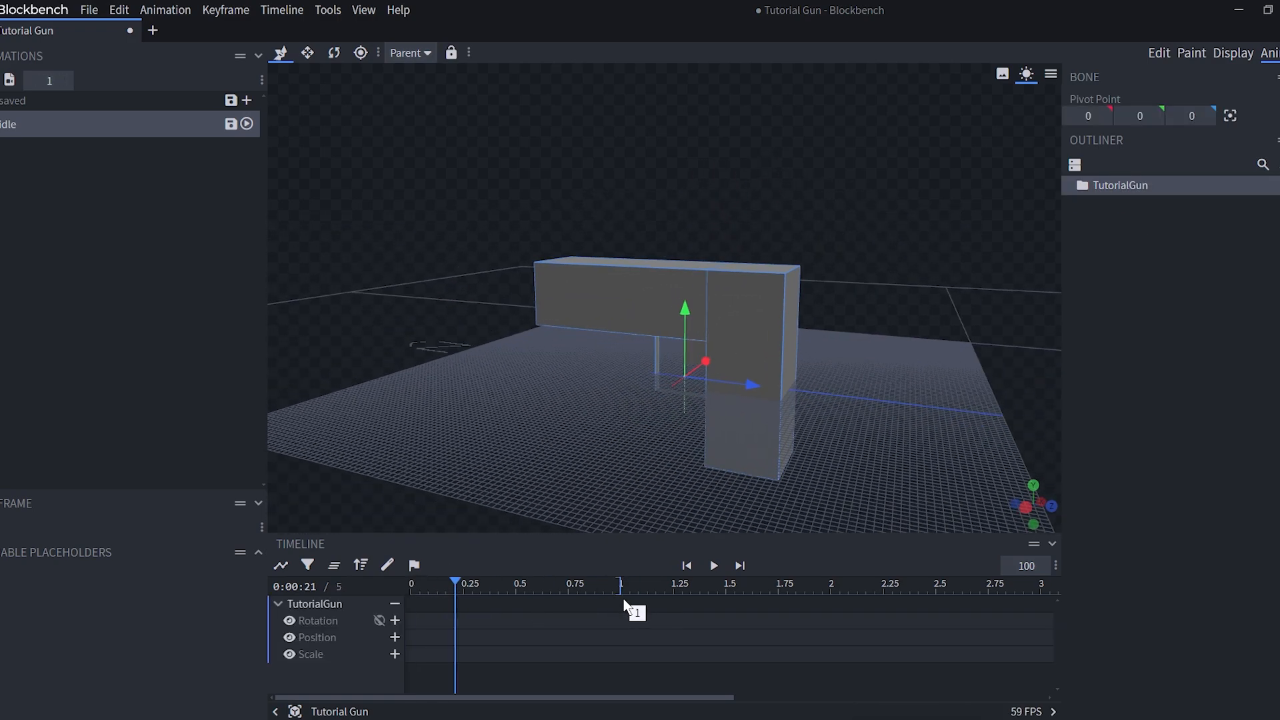
Add rotation and position keyframes to TutorialGun at 0 and 0.5 seconds, raising and tilting the gun slightly at 0.5
{"action": "left_click", "coordinate": [410, 584]}
{"action": "left_click", "coordinate": [395, 637]}
{"action": "left_click_drag", "start_coordinate": [412, 583], "coordinate": [516, 583]}
{"action": "left_click", "coordinate": [394, 620]}
{"action": "left_click", "coordinate": [395, 637]}
{"action": "left_click_drag", "start_coordinate": [683, 316], "coordinate": [682, 306]}
{"action": "key", "text": "r"}
{"action": "left_click_drag", "start_coordinate": [728, 341], "coordinate": [726, 323]}
Copy the idle animation's starting rotation and position keyframes to the 1 second mark
{"action": "left_click_drag", "start_coordinate": [516, 583], "coordinate": [438, 583]}
{"action": "left_click_drag", "start_coordinate": [407, 657], "coordinate": [460, 612]}
{"action": "left_click_drag", "start_coordinate": [457, 657], "coordinate": [405, 610]}
{"action": "key", "text": "ctrl+c"}
{"action": "left_click_drag", "start_coordinate": [560, 585], "coordinate": [621, 586]}
{"action": "key", "text": "ctrl+v"}
{"action": "left_click_drag", "start_coordinate": [621, 585], "coordinate": [516, 586]}
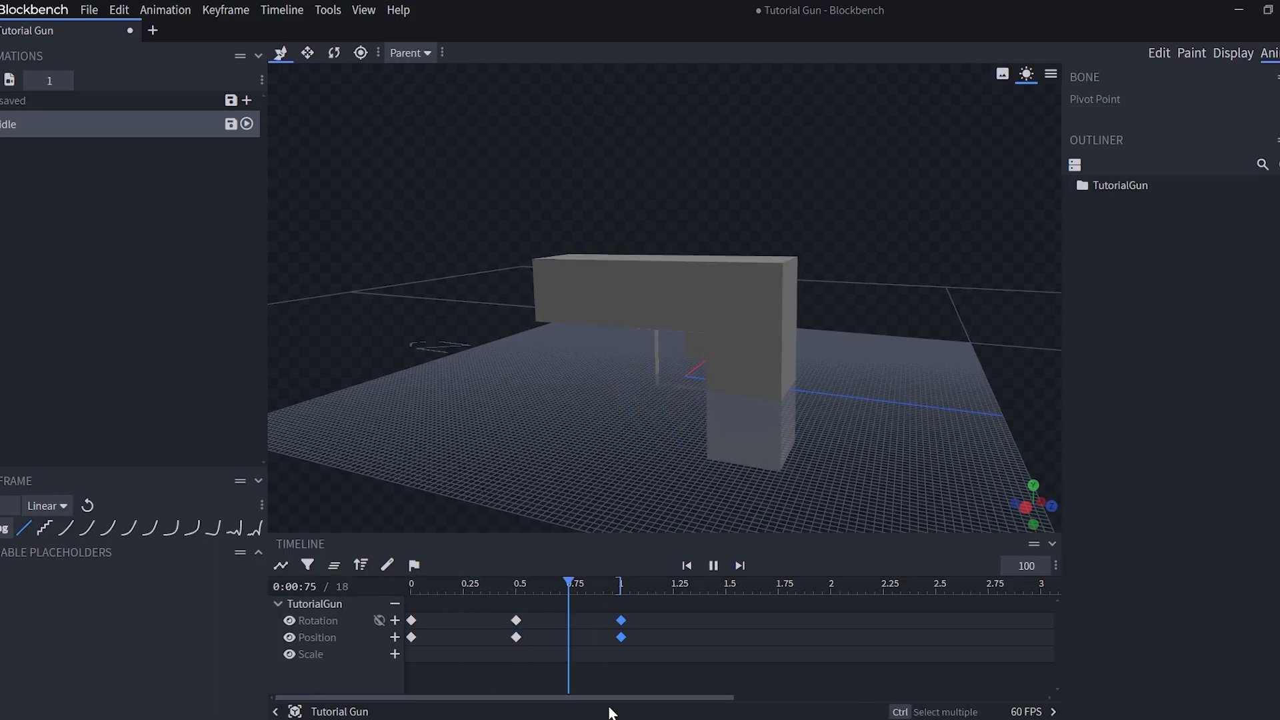
Apply GeckoLib sine ease-in-out easing to the idle keyframes at 0.5 and 1 second, and play the animation back
{"action": "key", "text": "space"}
{"action": "left_click_drag", "start_coordinate": [650, 660], "coordinate": [487, 616]}
{"action": "left_click", "coordinate": [59, 527]}
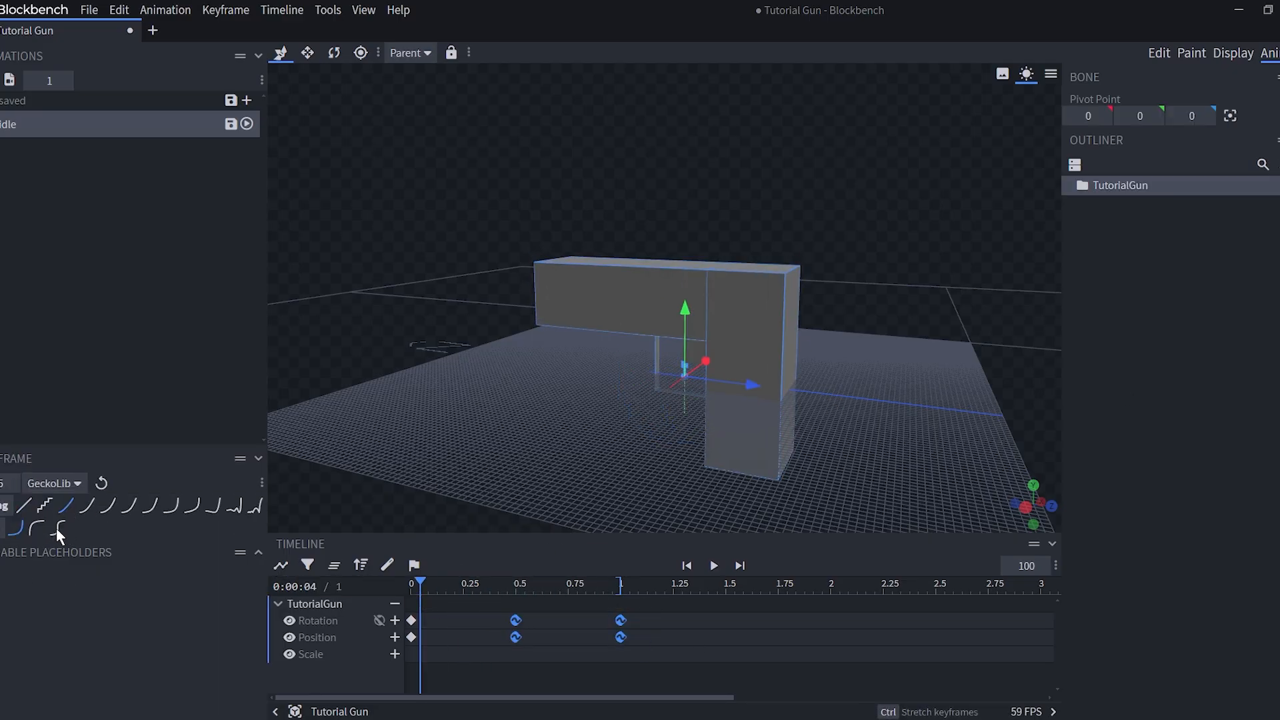
{"action": "key", "text": "space"}
{"action": "left_click", "coordinate": [932, 322]}
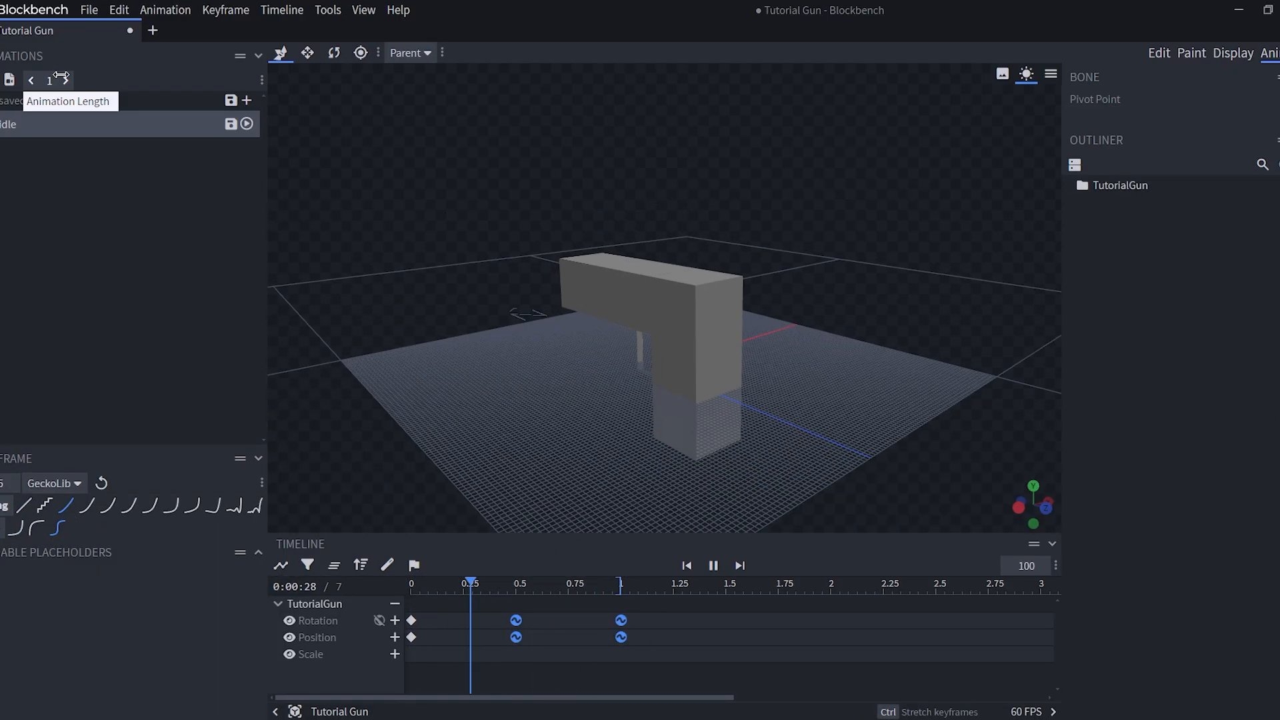
{"action": "key", "text": "space"}
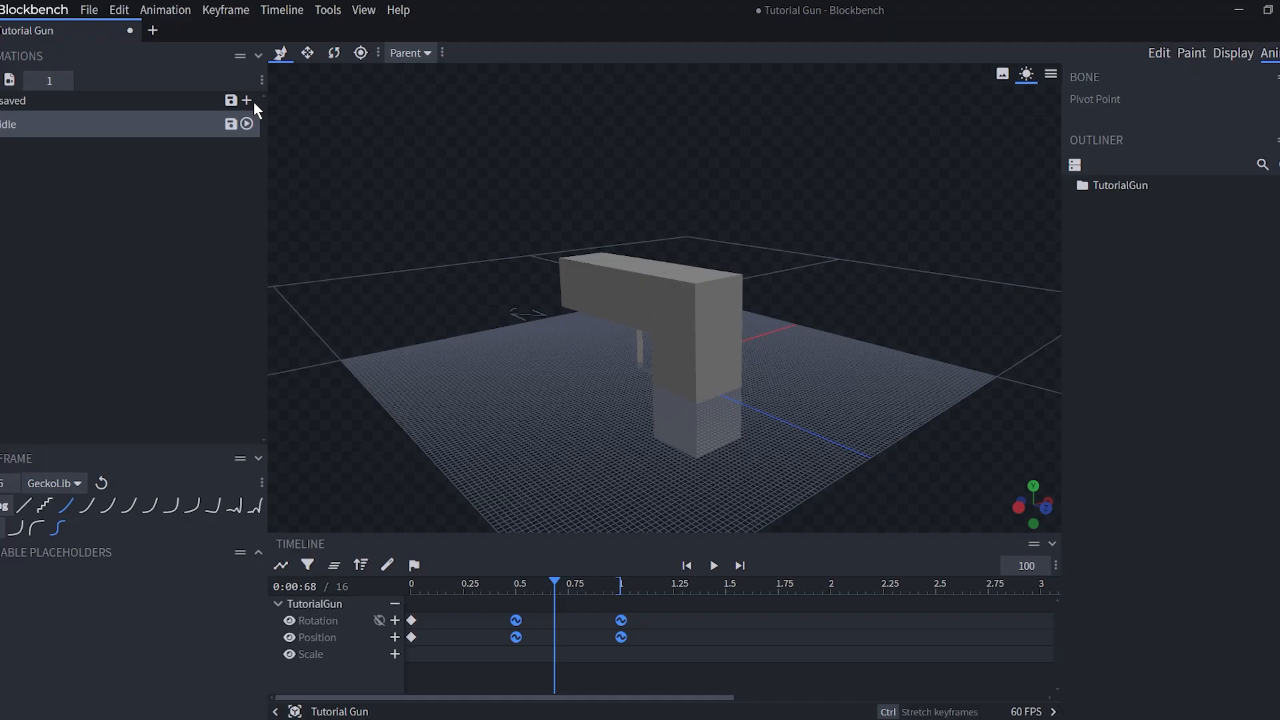
Create a second animation named shoot, set its length to 0.4167 seconds, and select the gun bone
{"action": "left_click", "coordinate": [247, 100]}
{"action": "type", "text": "shoot"}
{"action": "left_click", "coordinate": [742, 321]}
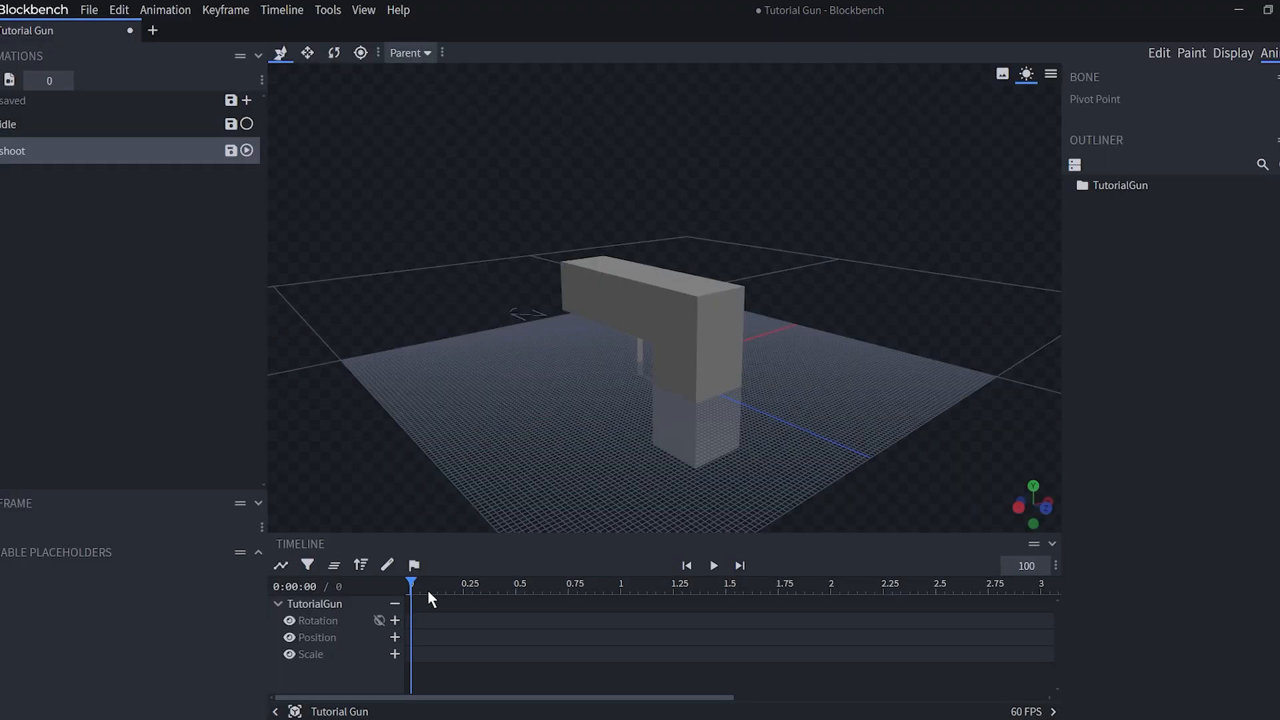
{"action": "left_click", "coordinate": [446, 587]}
{"action": "left_click", "coordinate": [411, 587]}
{"action": "left_click", "coordinate": [581, 290]}
{"action": "scroll", "coordinate": [505, 275], "scroll_direction": "up", "scroll_amount": 3}
{"action": "left_click_drag", "start_coordinate": [505, 275], "coordinate": [577, 237]}
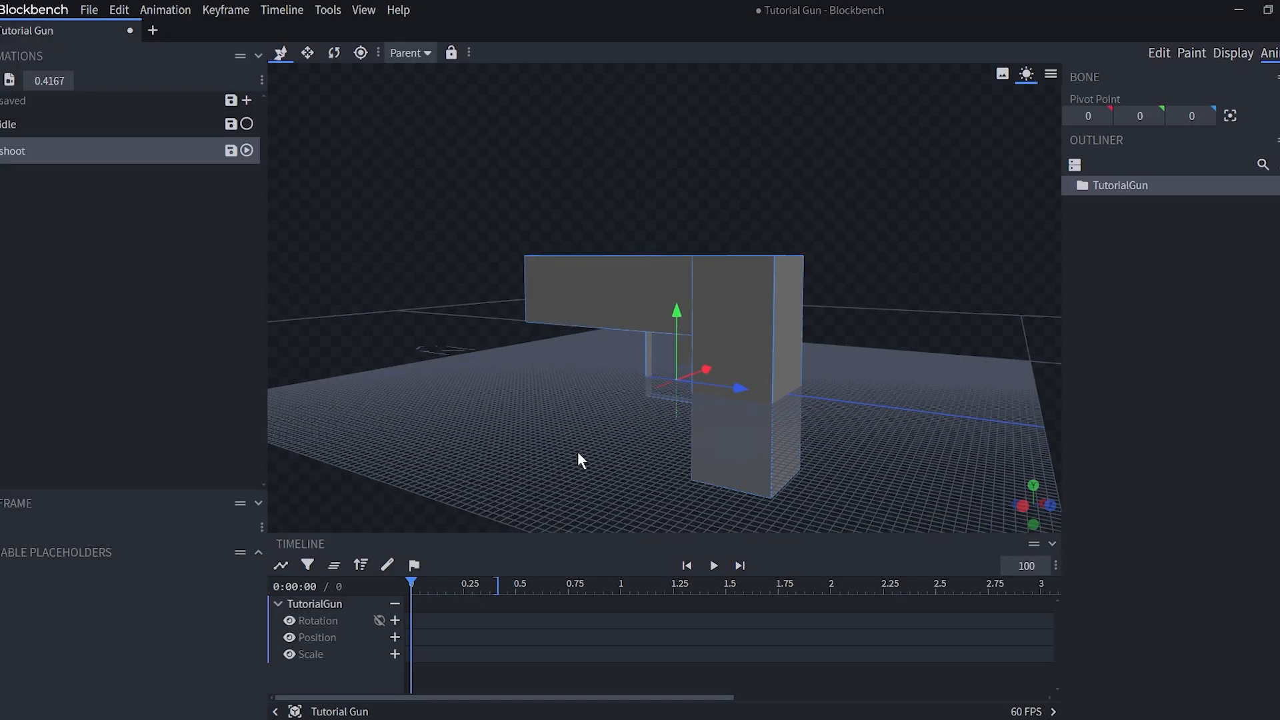
Keyframe the gun's rotation and position at 0 and 0.21 seconds, tilting the barrel up and moving the gun back and up at 0.21
{"action": "left_click", "coordinate": [394, 621]}
{"action": "left_click", "coordinate": [395, 637]}
{"action": "left_click_drag", "start_coordinate": [418, 582], "coordinate": [455, 587]}
{"action": "key", "text": "r"}
{"action": "left_click_drag", "start_coordinate": [718, 354], "coordinate": [728, 374]}
{"action": "key", "text": "v"}
{"action": "left_click_drag", "start_coordinate": [739, 388], "coordinate": [760, 391]}
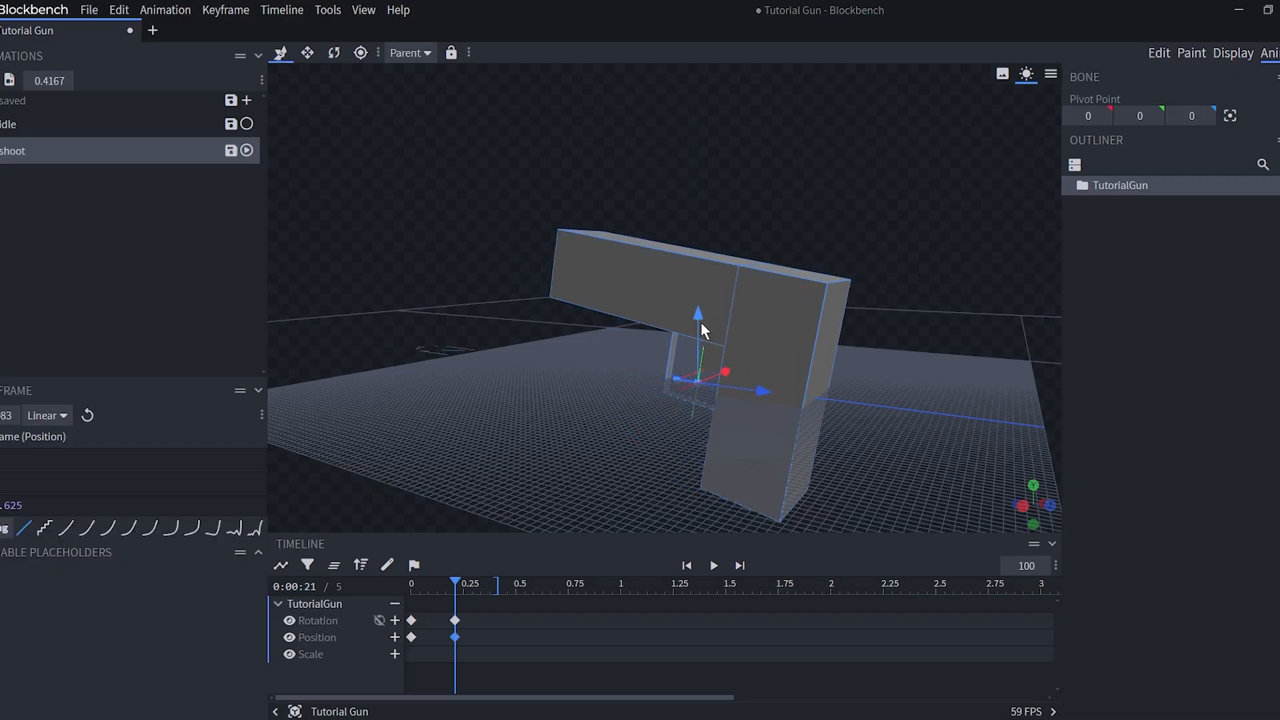
{"action": "left_click_drag", "start_coordinate": [701, 322], "coordinate": [701, 306]}
Add a rotation keyframe at 0.08 seconds in the shoot animation, adjust the gun's tilt there, and play the animation
{"action": "left_click_drag", "start_coordinate": [455, 586], "coordinate": [428, 587]}
{"action": "key", "text": "r"}
{"action": "left_click_drag", "start_coordinate": [728, 354], "coordinate": [708, 328]}
{"action": "mouse_move", "coordinate": [429, 585]}
{"action": "left_mouse_down"}
{"action": "mouse_move", "coordinate": [400, 583]}
{"action": "mouse_move", "coordinate": [429, 586]}
{"action": "left_mouse_up"}
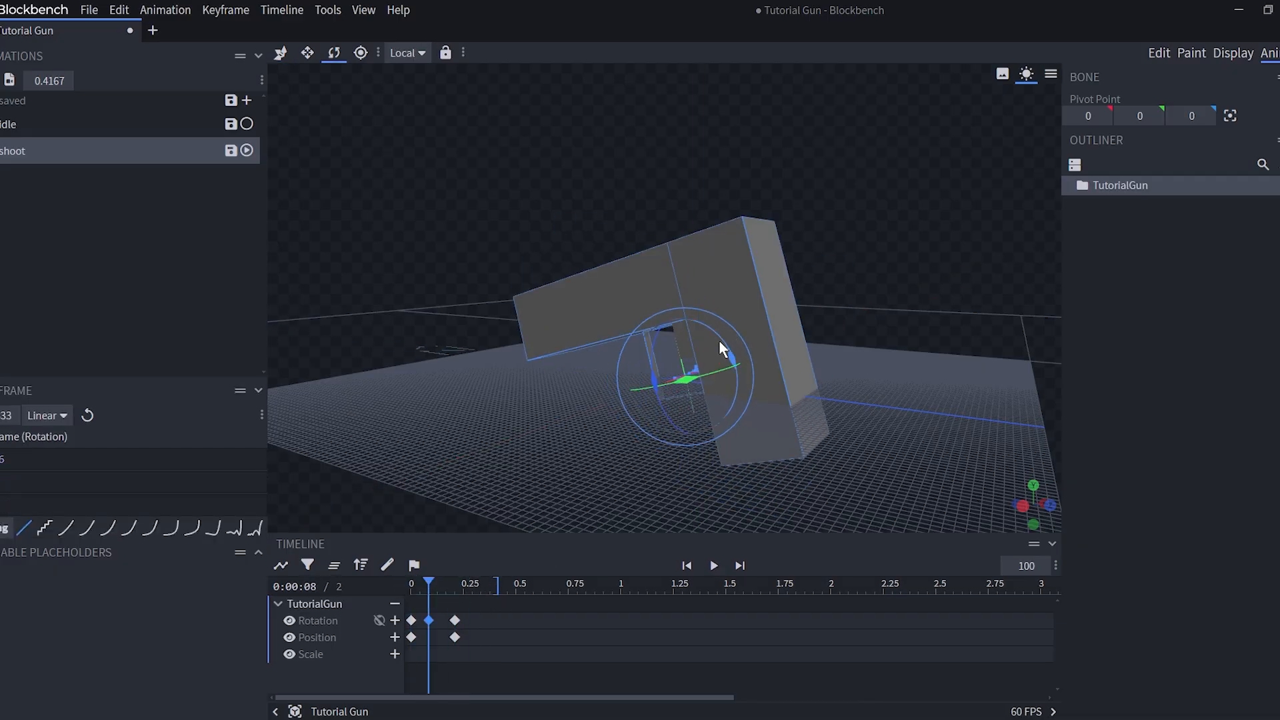
{"action": "left_click_drag", "start_coordinate": [720, 348], "coordinate": [733, 365]}
{"action": "left_click_drag", "start_coordinate": [428, 590], "coordinate": [405, 590]}
{"action": "key", "text": "space"}
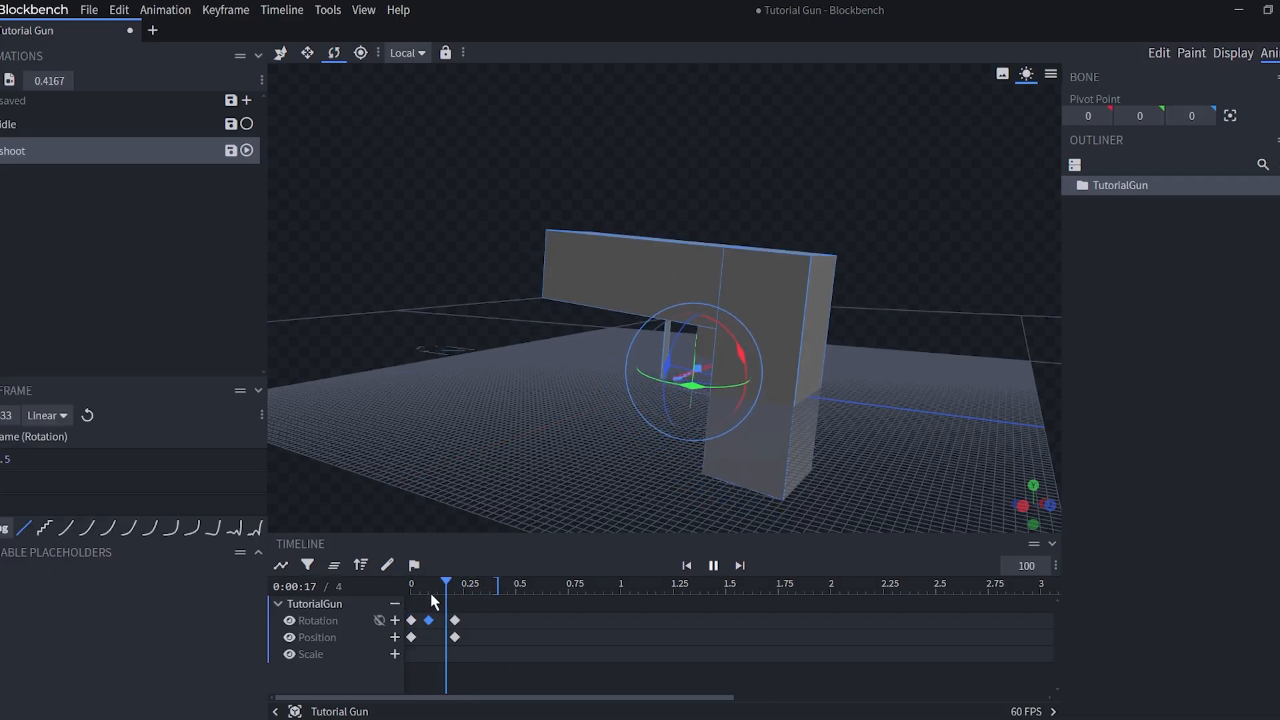
{"action": "left_click_drag", "start_coordinate": [566, 380], "coordinate": [537, 400]}
Copy the shoot animation's starting keyframes to 0.33 seconds as its end pose and play it back
{"action": "left_click_drag", "start_coordinate": [420, 645], "coordinate": [404, 615]}
{"action": "key", "text": "ctrl+c"}
{"action": "left_click_drag", "start_coordinate": [433, 585], "coordinate": [481, 584]}
{"action": "key", "text": "ctrl+v"}
{"action": "left_click", "coordinate": [411, 586]}
{"action": "key", "text": "space"}
{"action": "left_click_drag", "start_coordinate": [826, 300], "coordinate": [872, 248]}
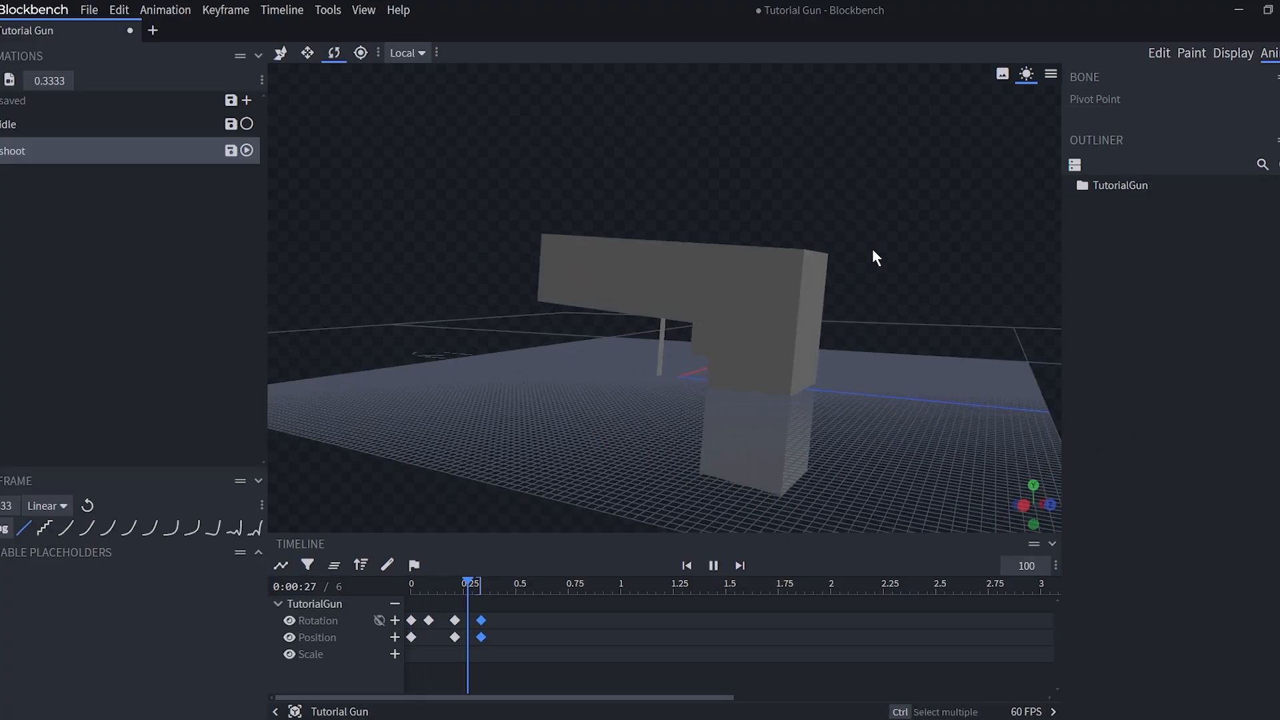
Apply GeckoLib sine ease-out easing to all shoot keyframes after the starting ones, and preview the recoil
{"action": "left_click", "coordinate": [411, 620]}
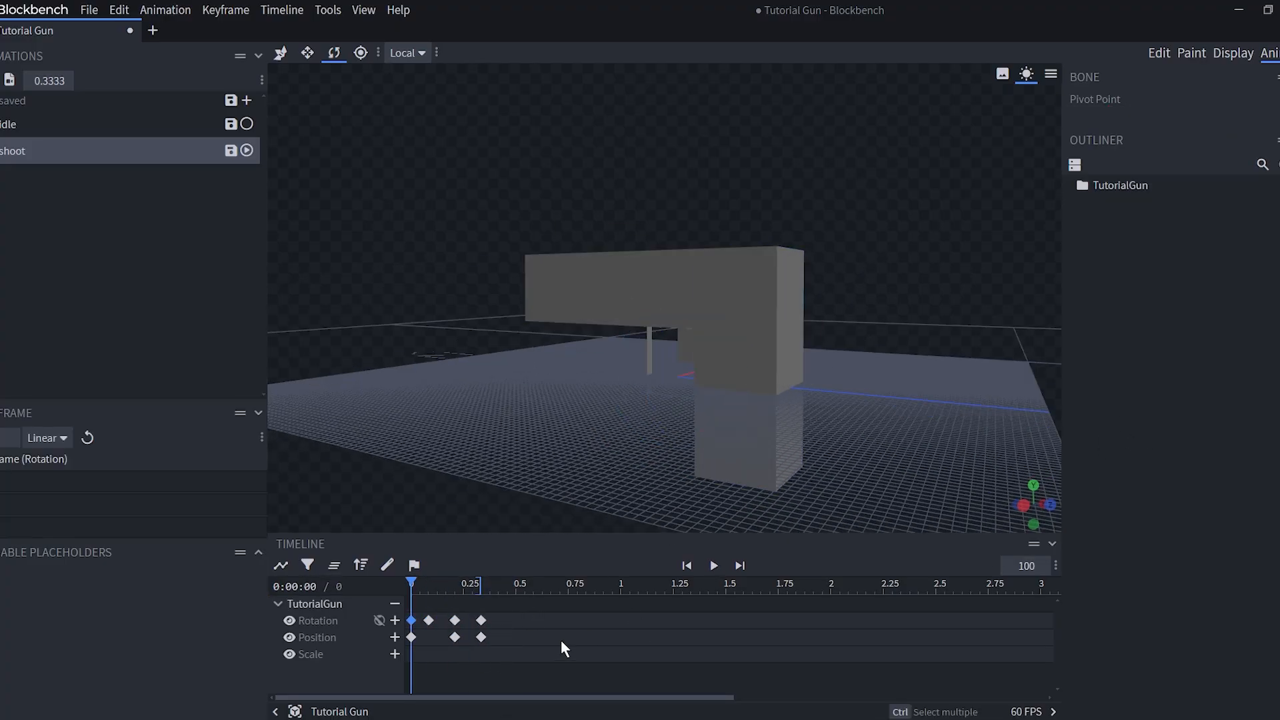
{"action": "left_click_drag", "start_coordinate": [521, 653], "coordinate": [420, 612]}
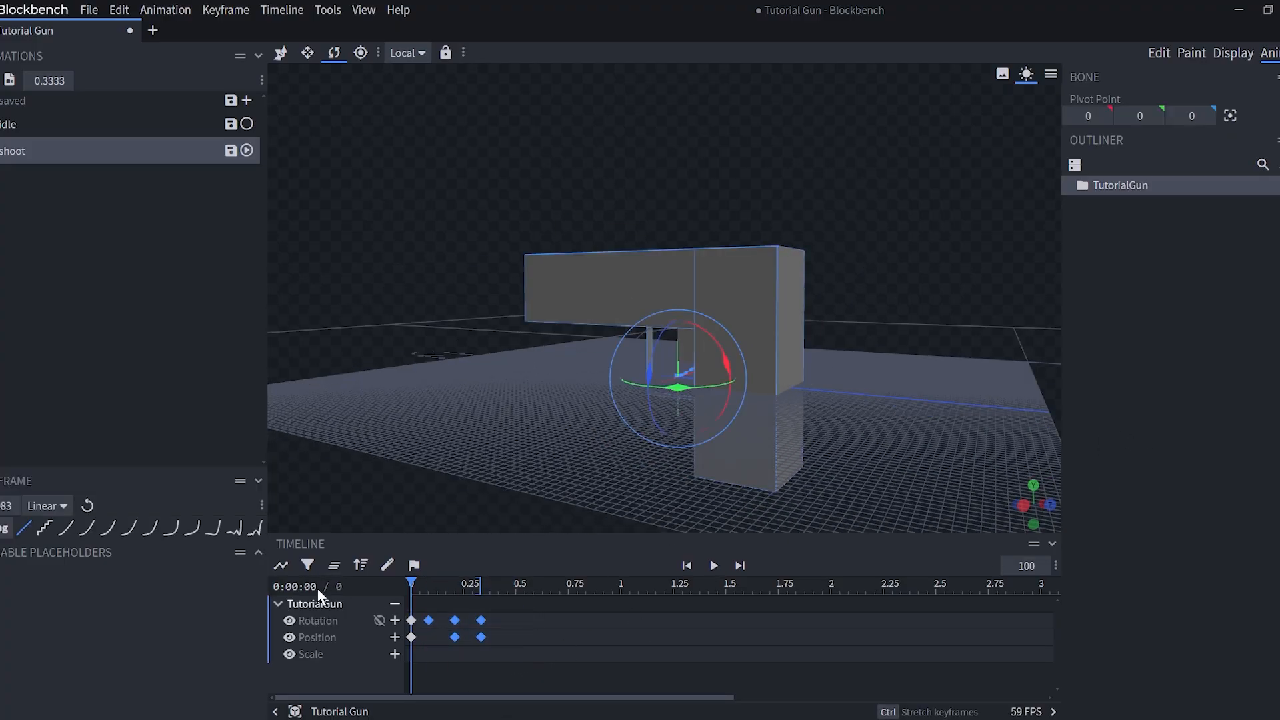
{"action": "left_click", "coordinate": [64, 528]}
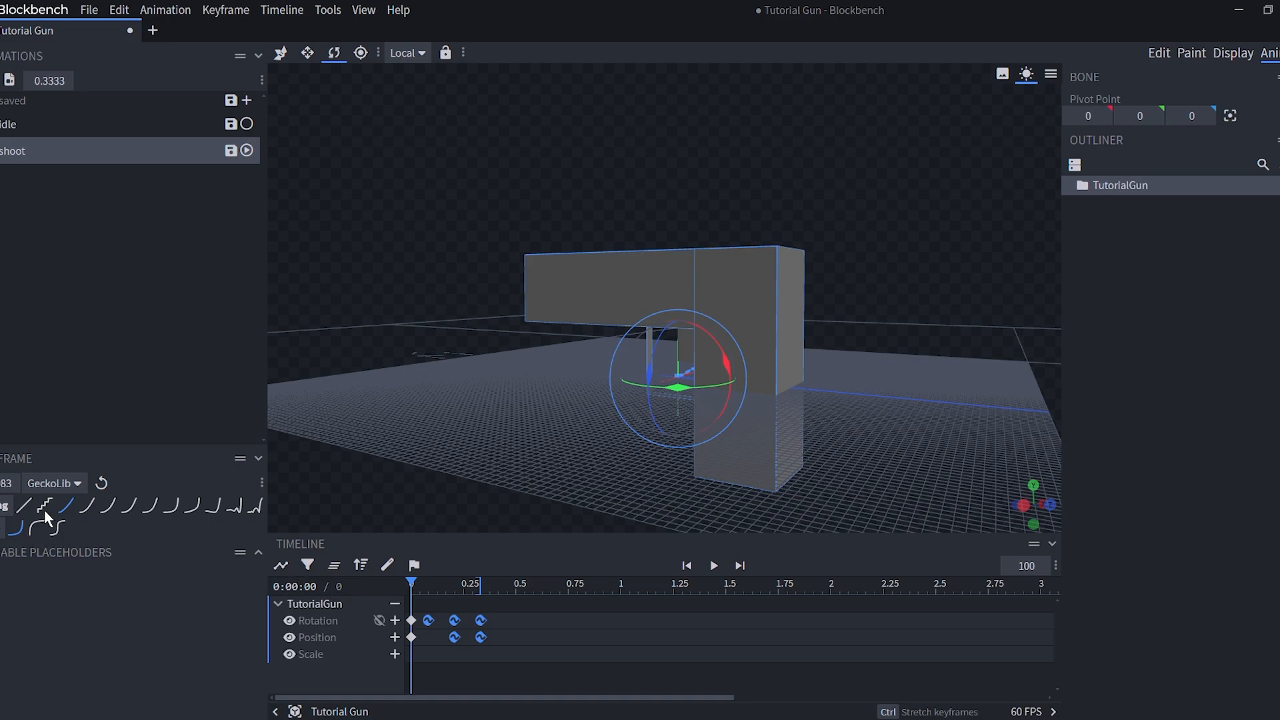
{"action": "left_click", "coordinate": [35, 528]}
{"action": "left_click_drag", "start_coordinate": [411, 586], "coordinate": [421, 585]}
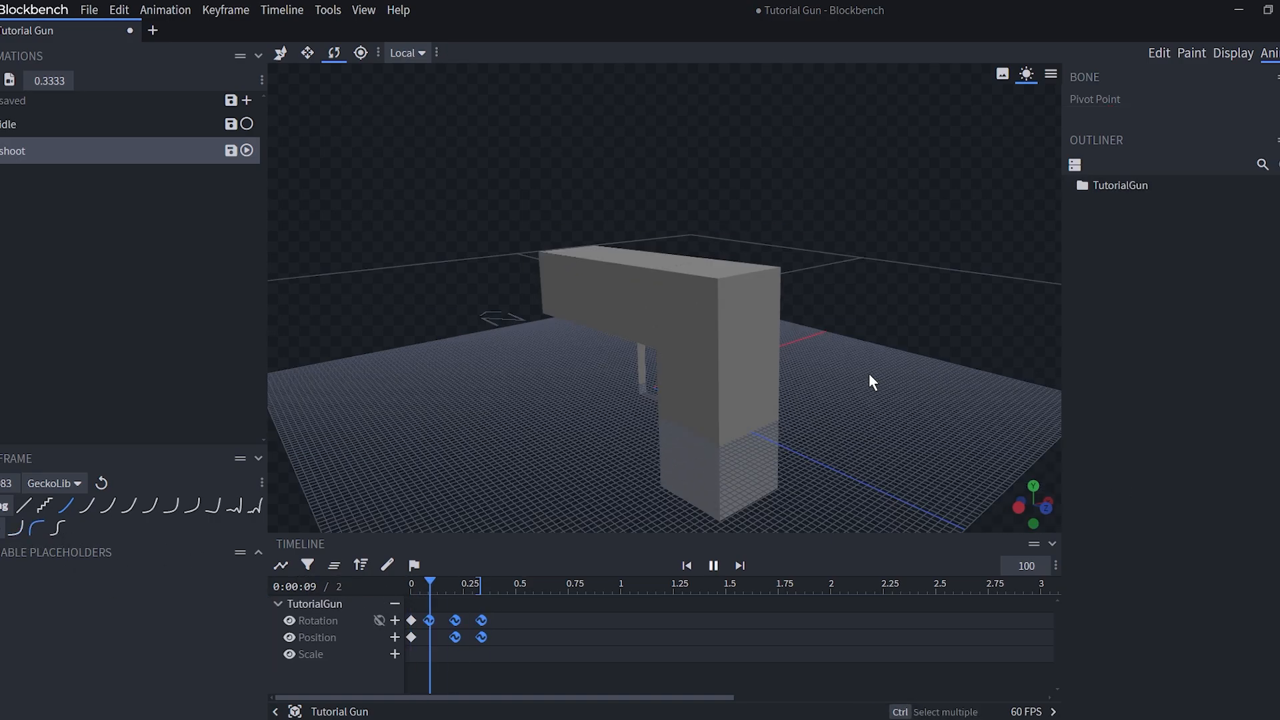
{"action": "key", "text": "space"}
{"action": "left_click_drag", "start_coordinate": [869, 374], "coordinate": [1034, 230]}
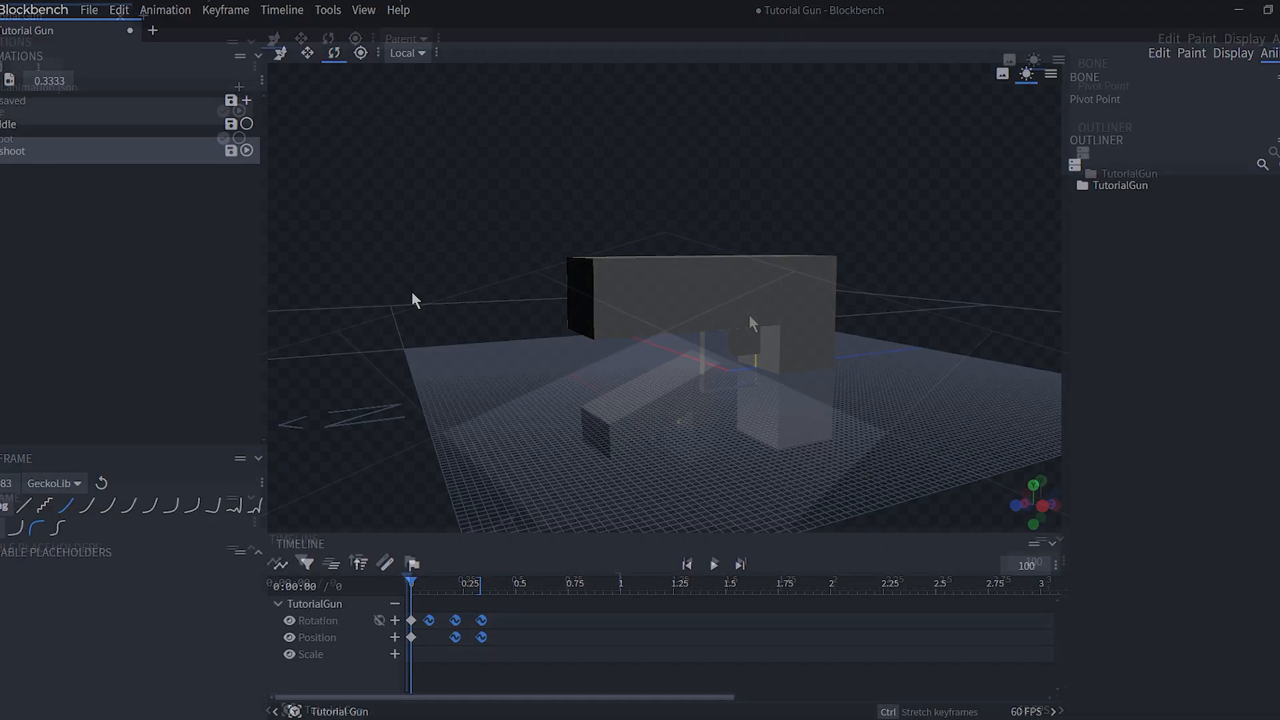
Return to edit mode and export the gun's GeckoLib display settings
{"action": "left_click_drag", "start_coordinate": [722, 251], "coordinate": [658, 185]}
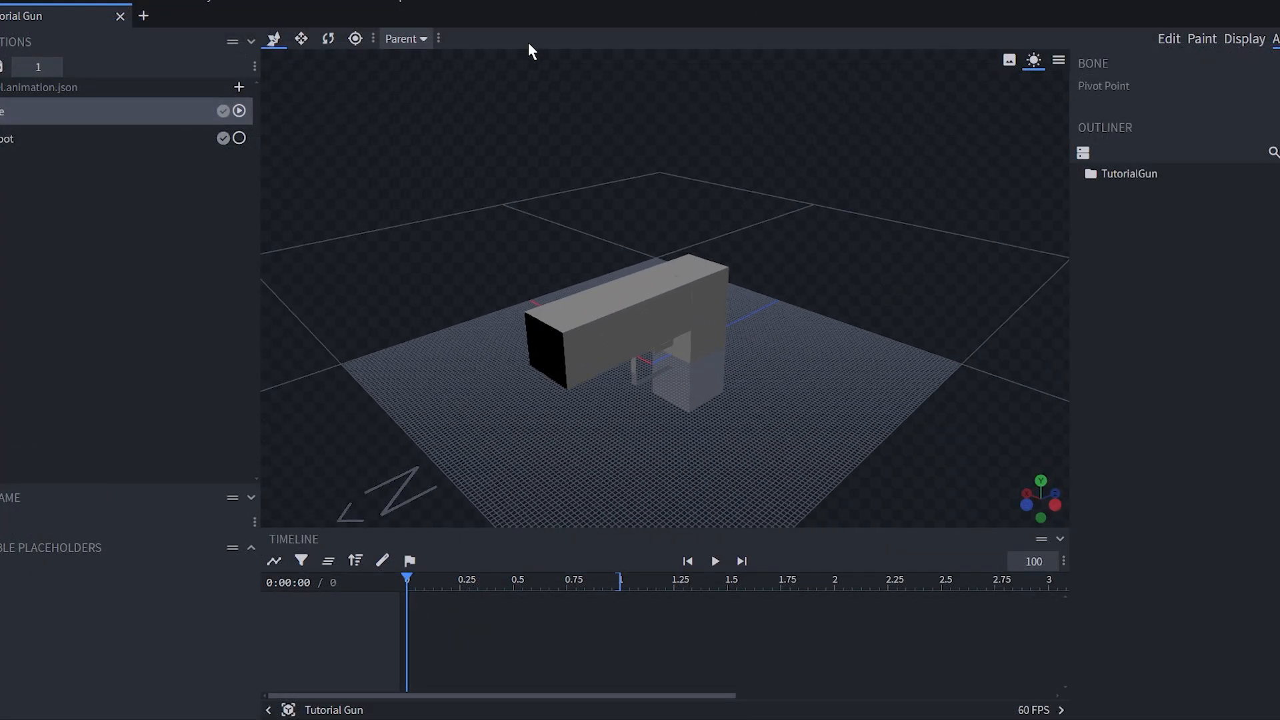
{"action": "left_click", "coordinate": [1169, 40]}
{"action": "left_click", "coordinate": [76, 2]}
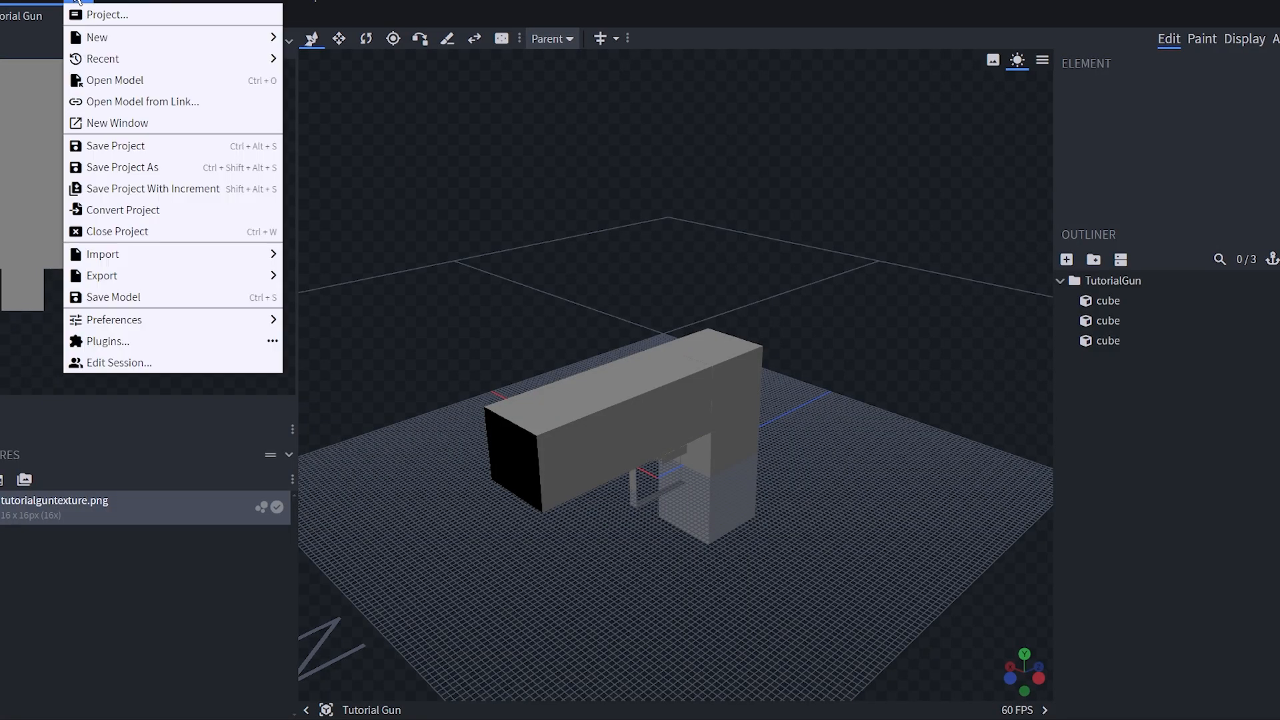
{"action": "mouse_move", "coordinate": [231, 276]}
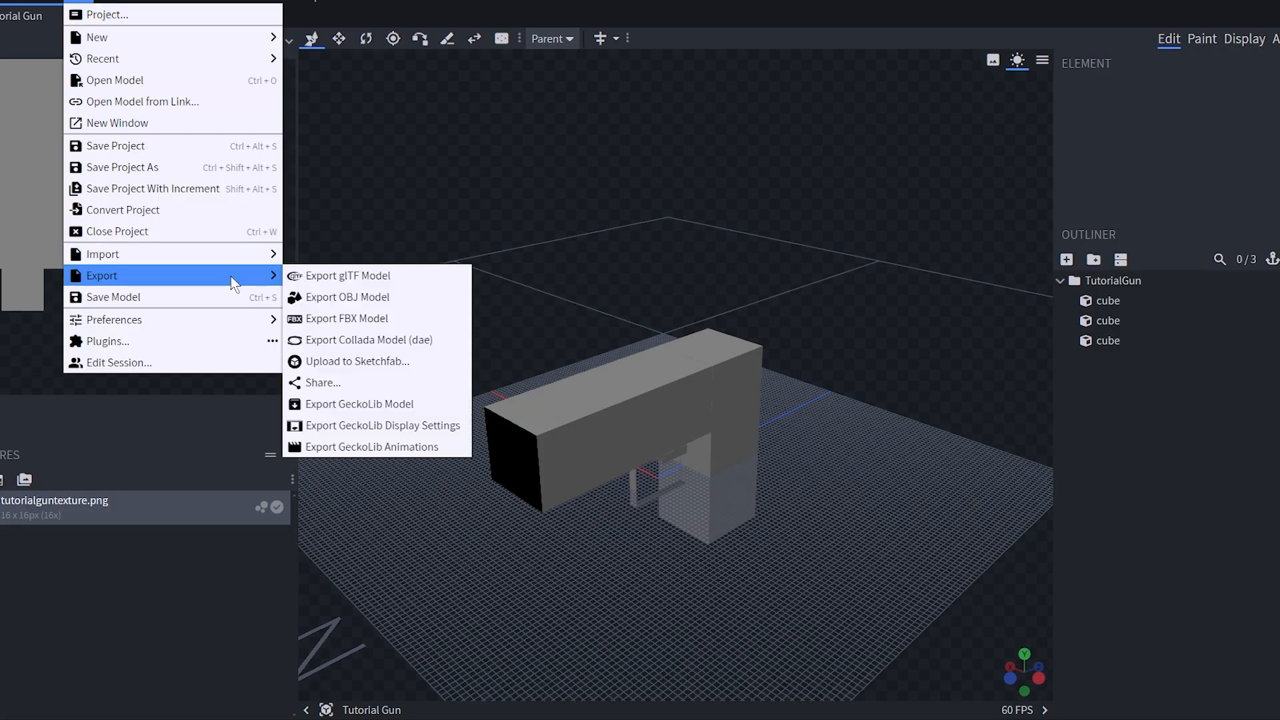
{"action": "left_click", "coordinate": [408, 428]}
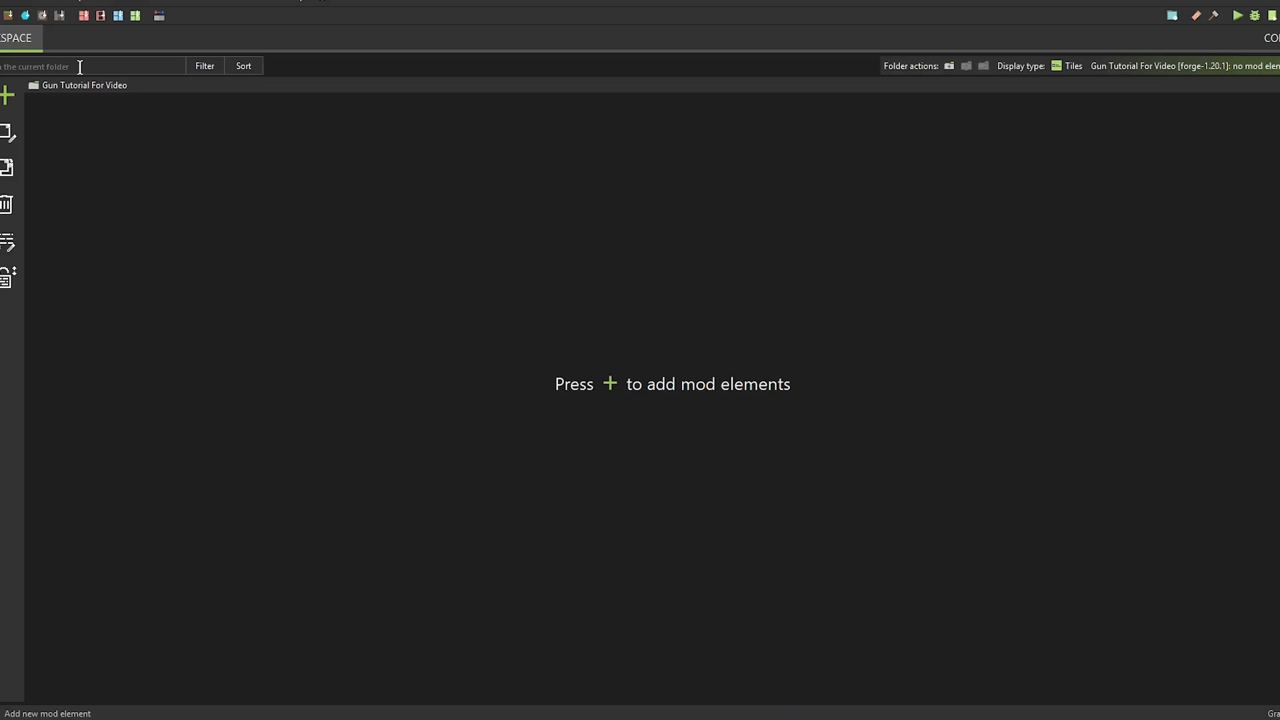
Switch to MCreator and import the exported GeckoLib model and display settings into the workspace
{"action": "left_click", "coordinate": [348, 2]}
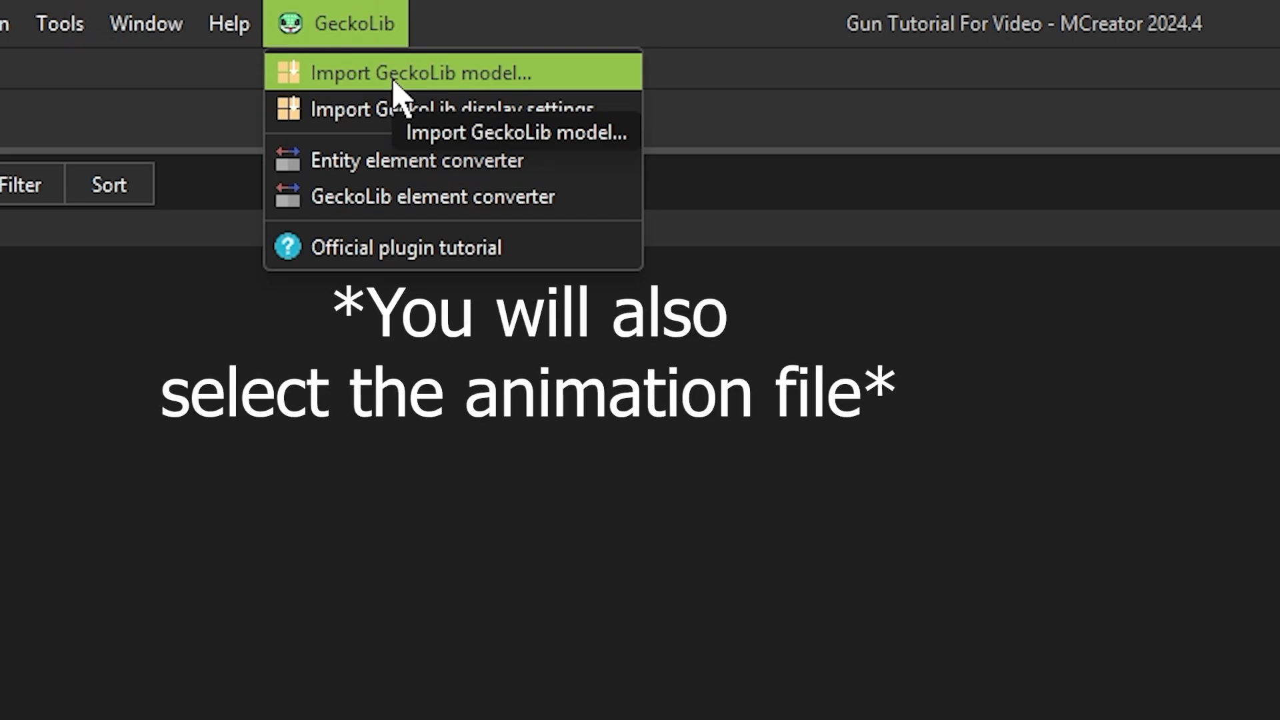
{"action": "left_click", "coordinate": [393, 82]}
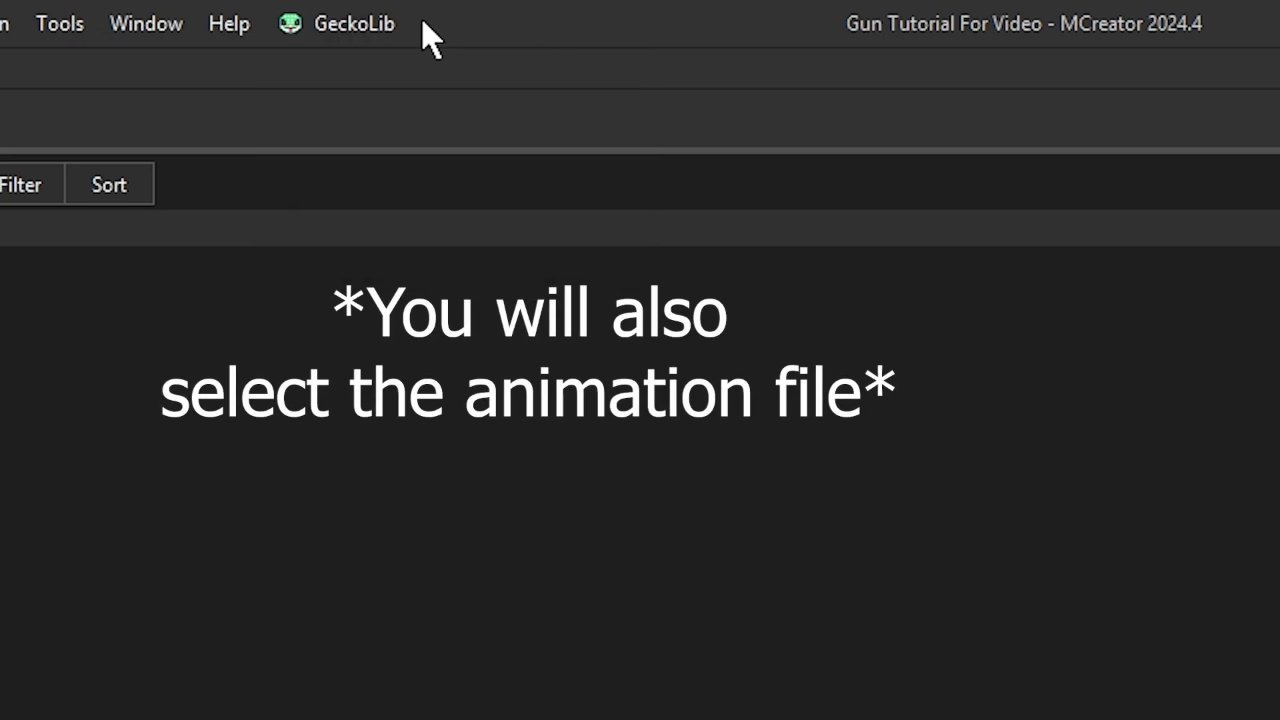
{"action": "left_click", "coordinate": [360, 12]}
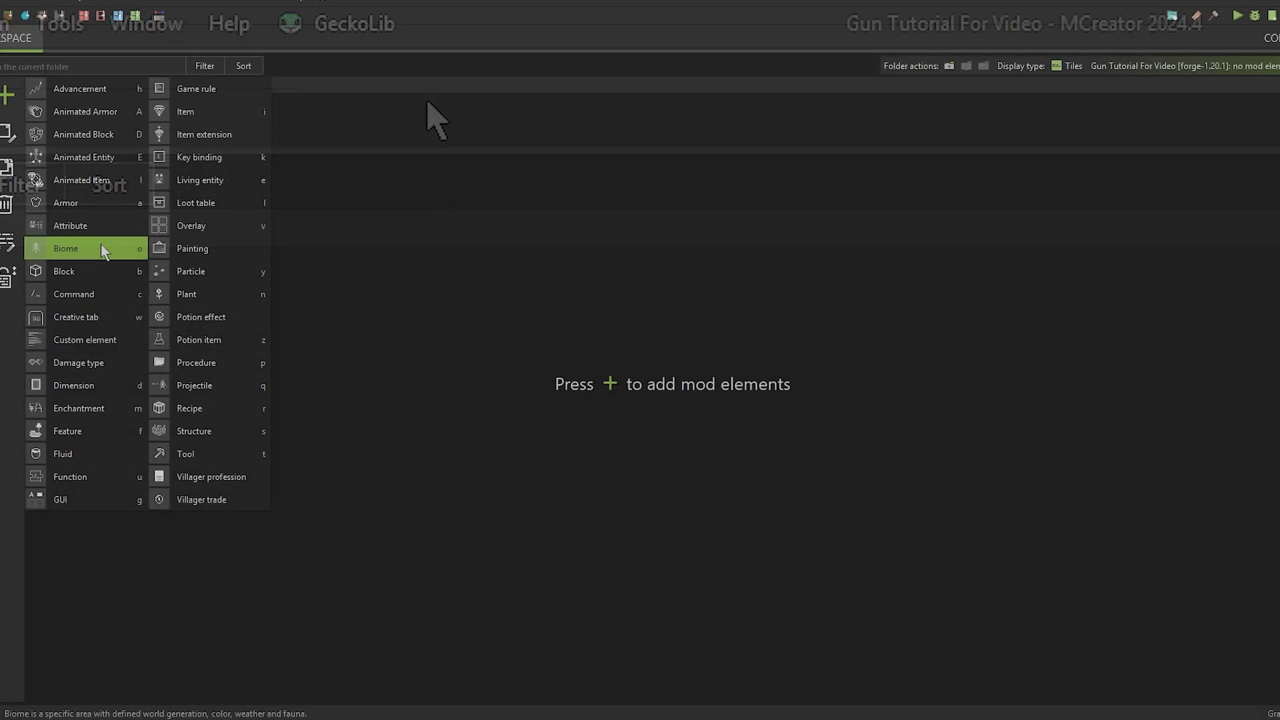
{"action": "left_click", "coordinate": [360, 294]}
Create a new Animated Item mod element named Tutorialgun
{"action": "left_click", "coordinate": [3, 97]}
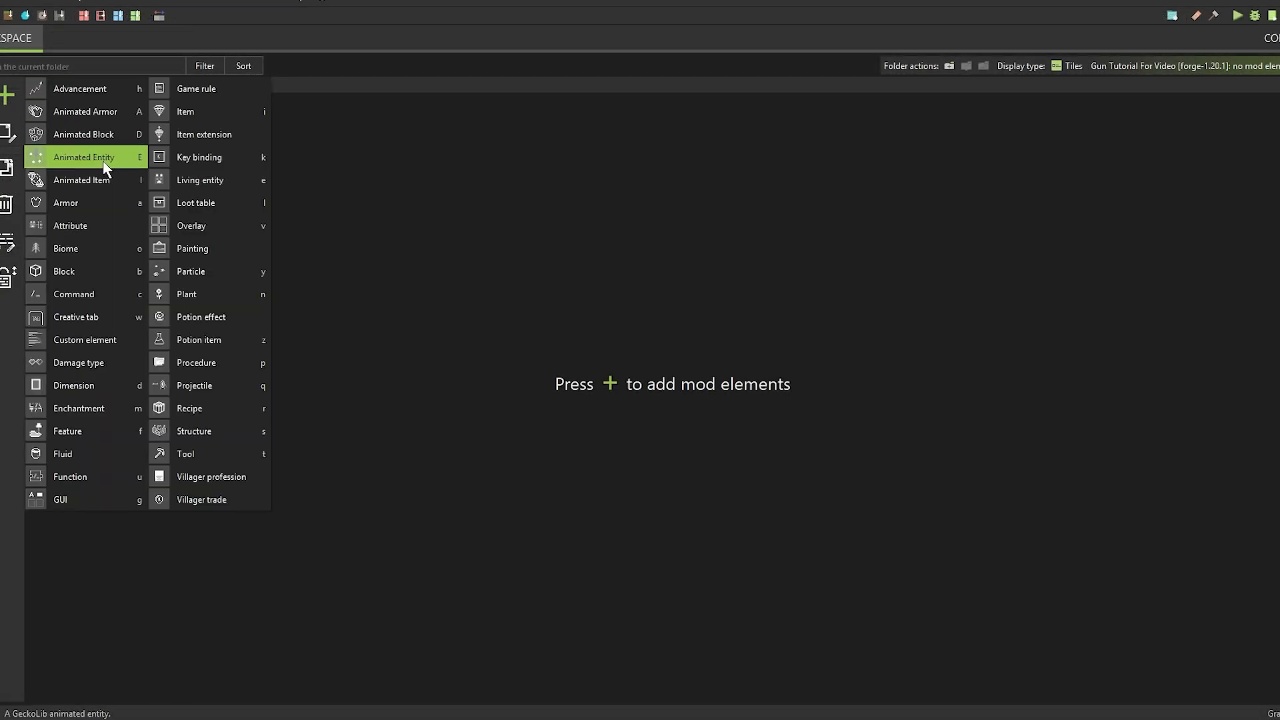
{"action": "left_click", "coordinate": [112, 180]}
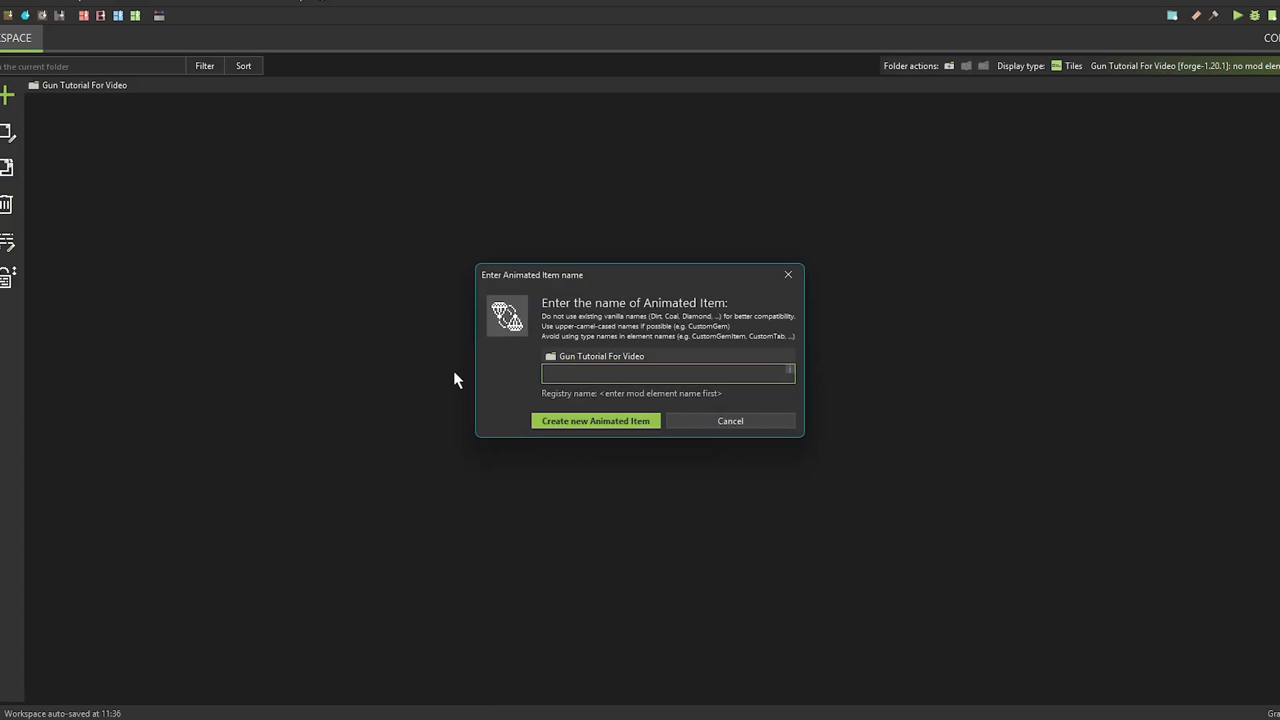
{"action": "type", "text": "Tutoria"}
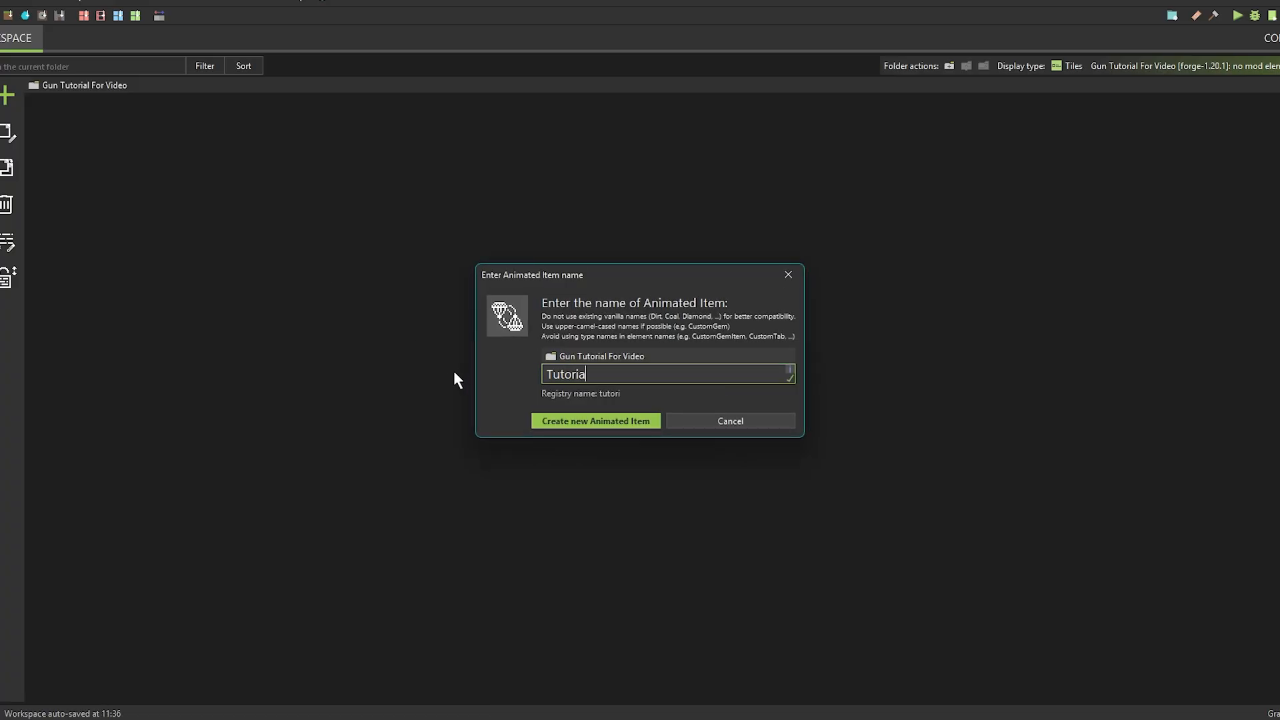
{"action": "type", "text": "l Gun"}
{"action": "key", "text": "BackSpace"}
{"action": "key", "text": "BackSpace"}
{"action": "key", "text": "BackSpace"}
{"action": "key", "text": "BackSpace"}
{"action": "type", "text": "gun"}
{"action": "key", "text": "Return"}
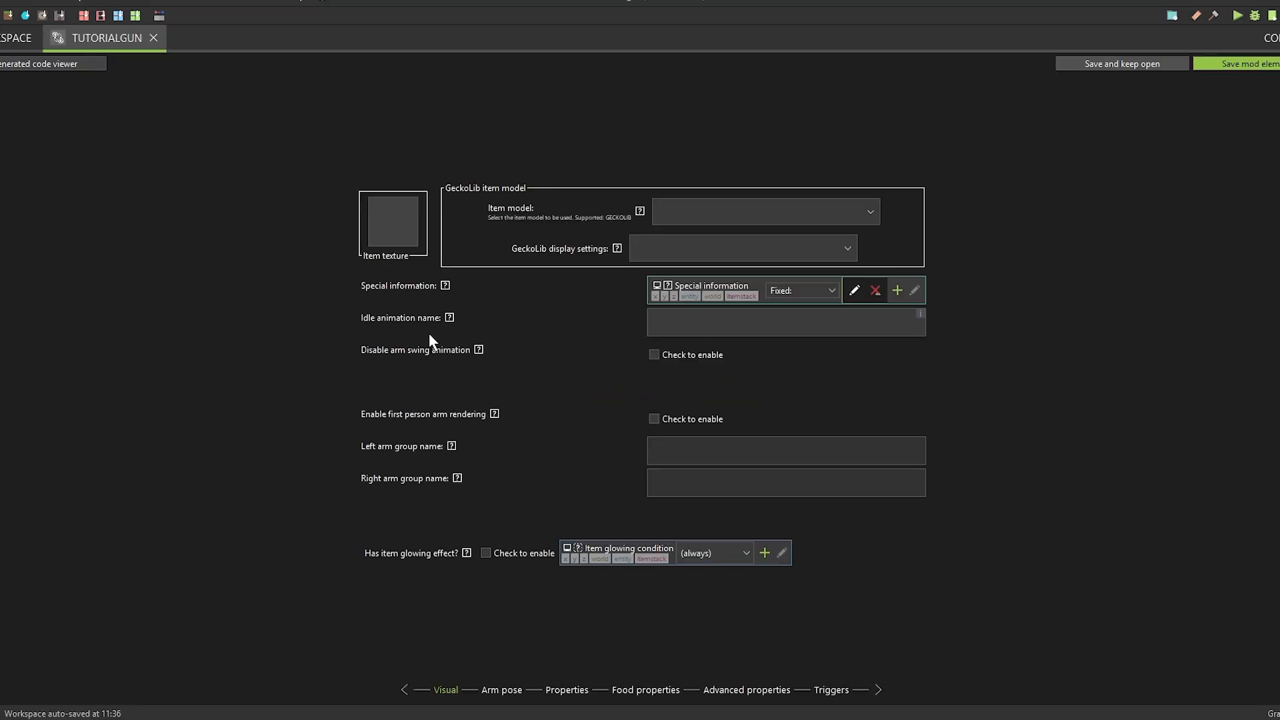
Set the item model to tutorial_gun.geo.json and the GeckoLib display settings to tutorial_gun.json
{"action": "left_click", "coordinate": [746, 211]}
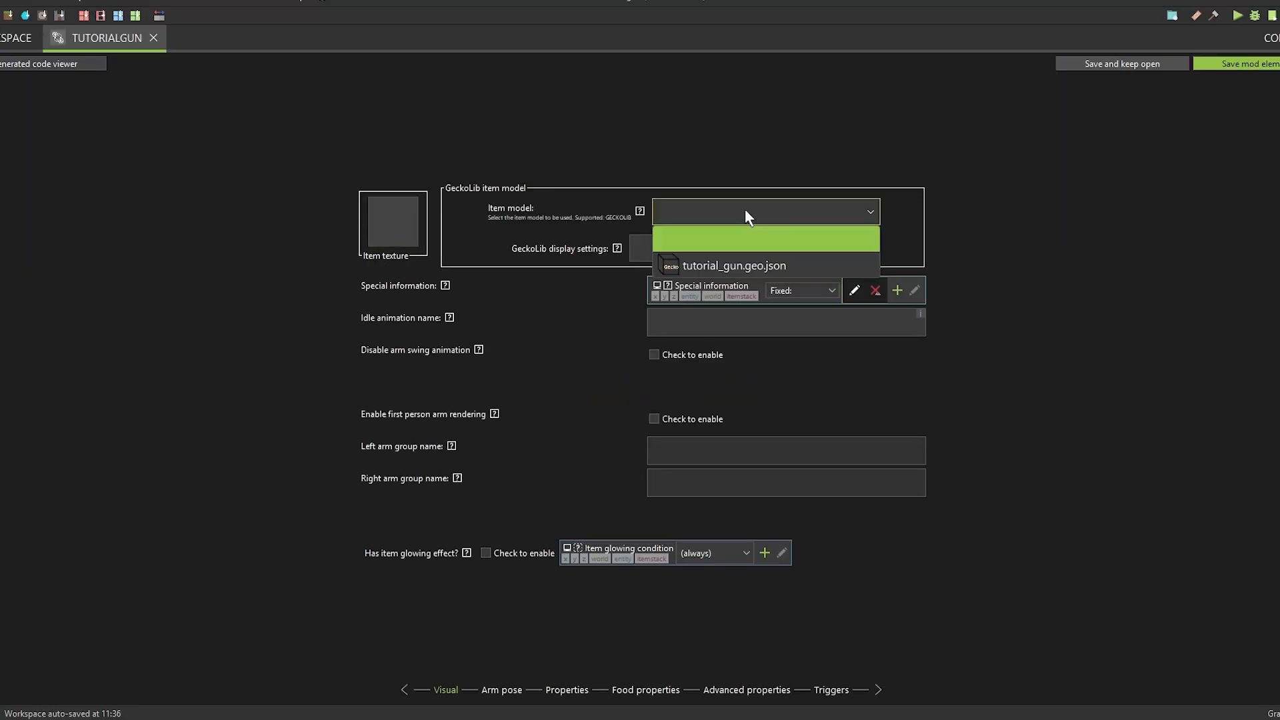
{"action": "left_click", "coordinate": [726, 265]}
{"action": "left_click", "coordinate": [716, 250]}
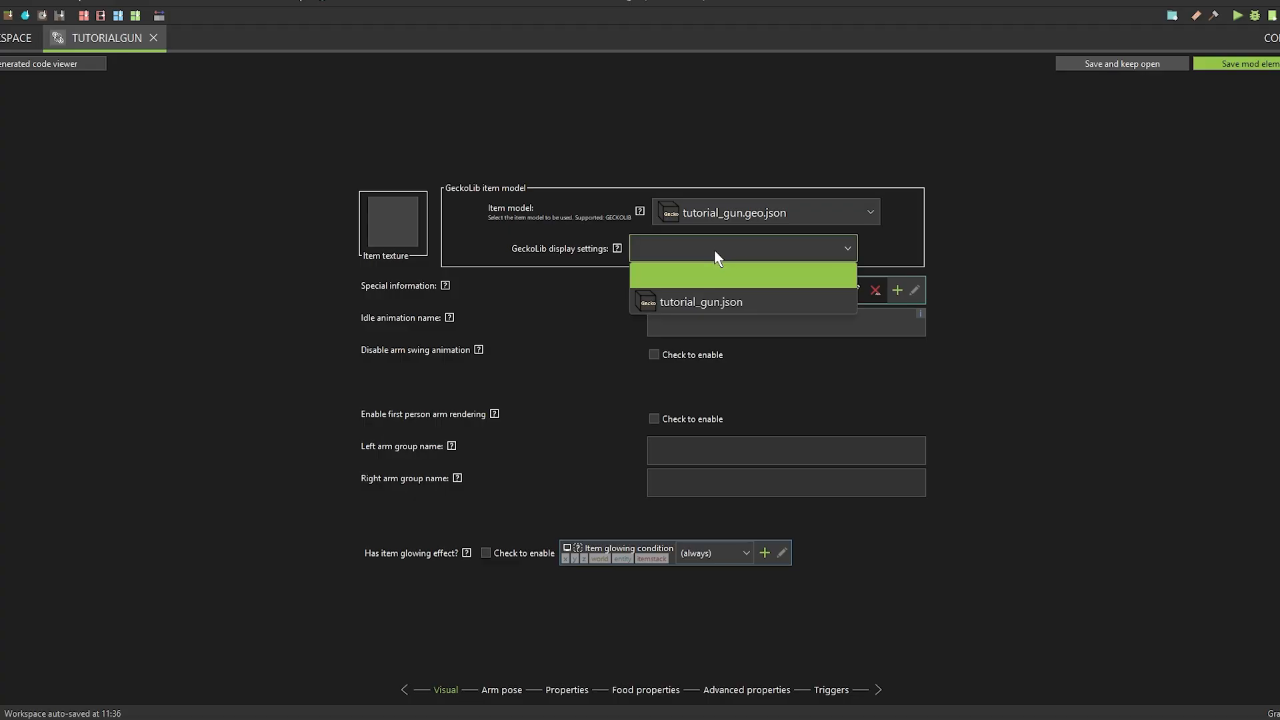
{"action": "left_click", "coordinate": [708, 302]}
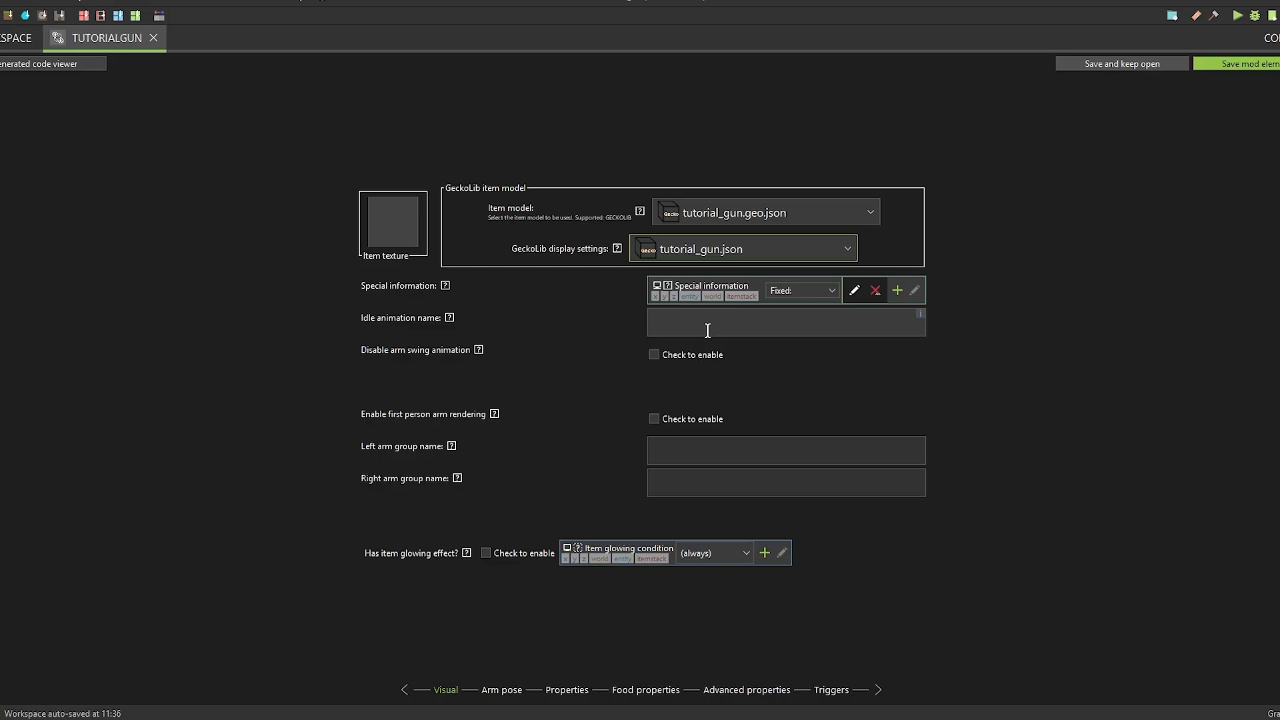
Set the idle animation name to idle and enable disabling of the arm swing animation
{"action": "left_click", "coordinate": [707, 330]}
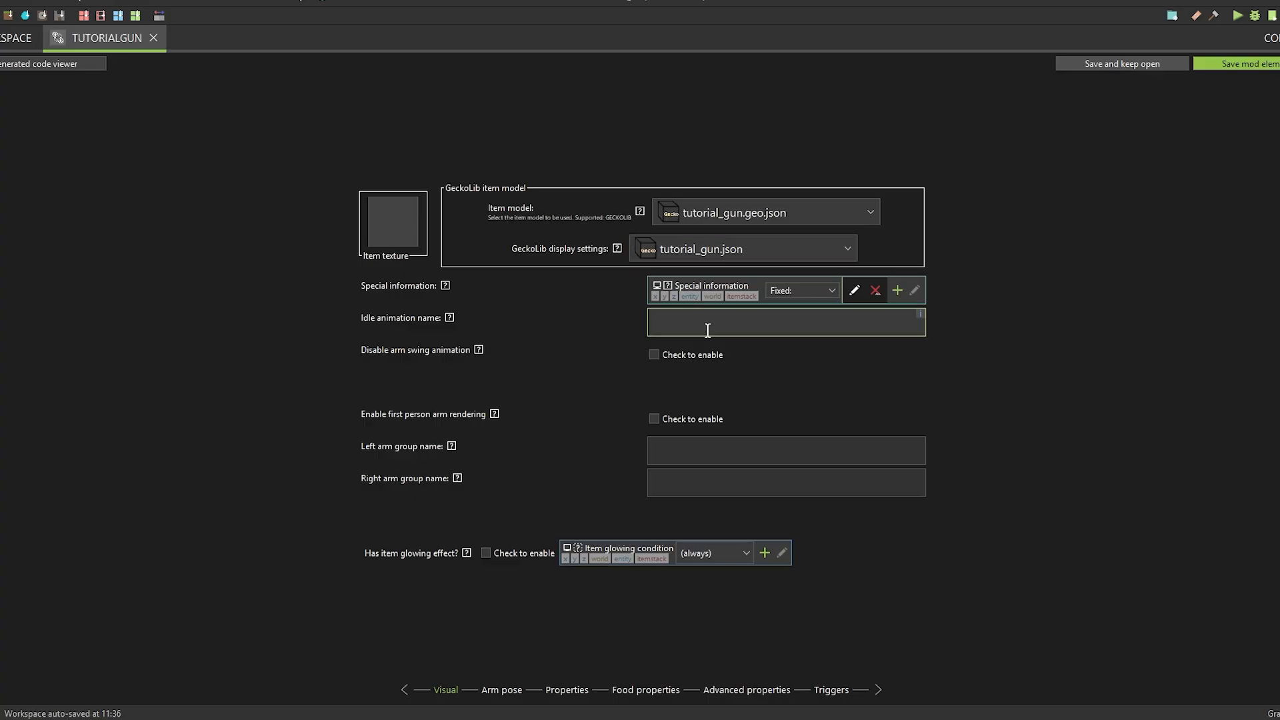
{"action": "type", "text": "idloe"}
{"action": "key", "text": "BackSpace"}
{"action": "key", "text": "BackSpace"}
{"action": "type", "text": "e"}
{"action": "left_click", "coordinate": [654, 355]}
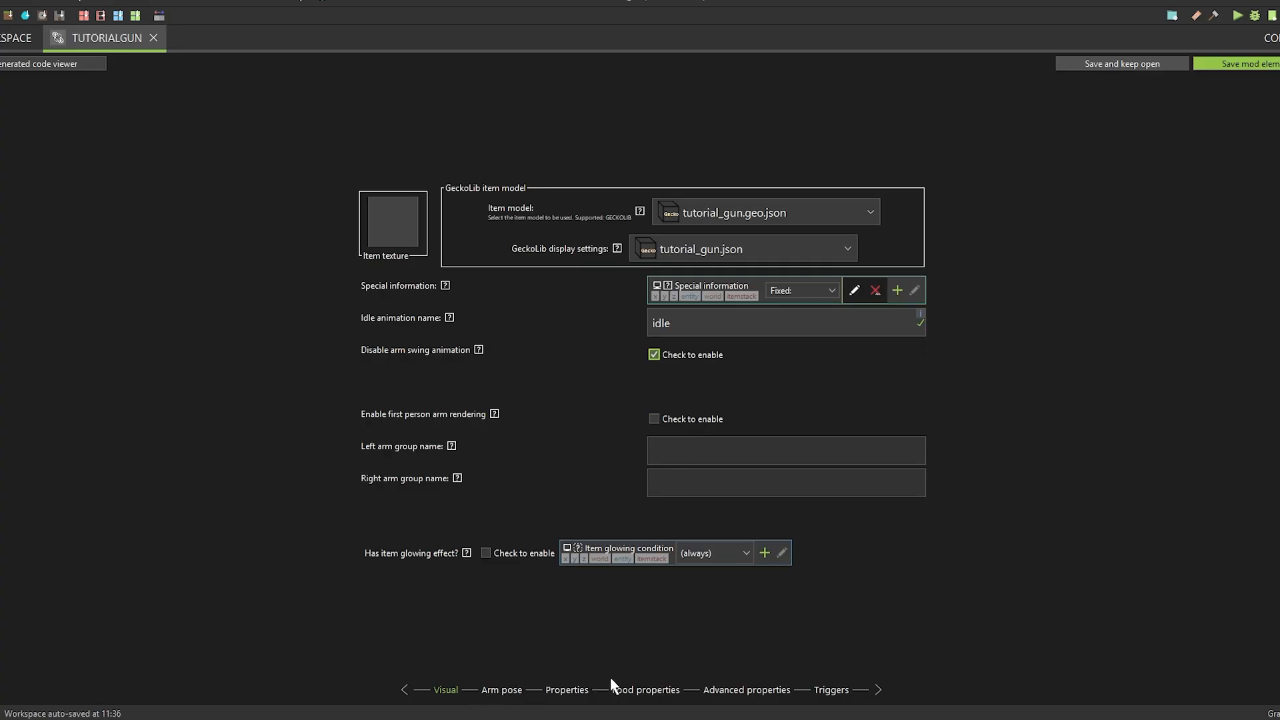
Create a procedure named TutorialgunEntitySwingsItem for the gun's trigger that runs when an entity swings the item
{"action": "left_click", "coordinate": [826, 691]}
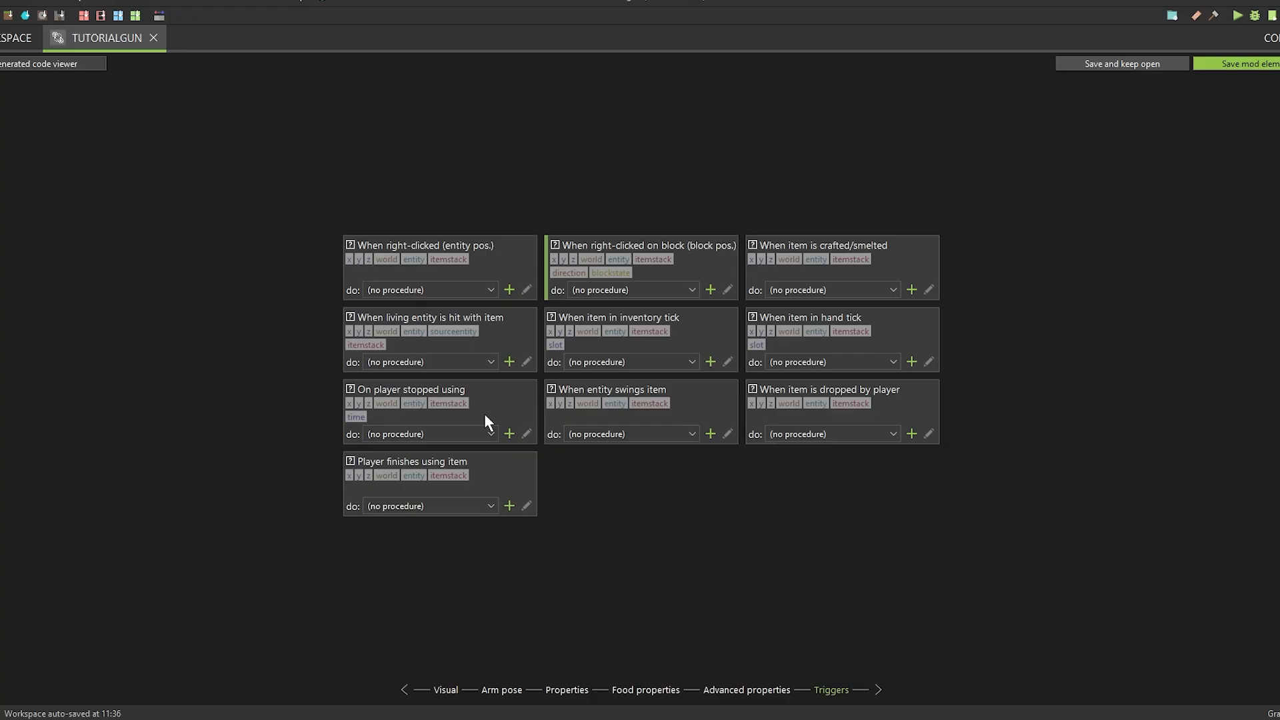
{"action": "left_click", "coordinate": [708, 433]}
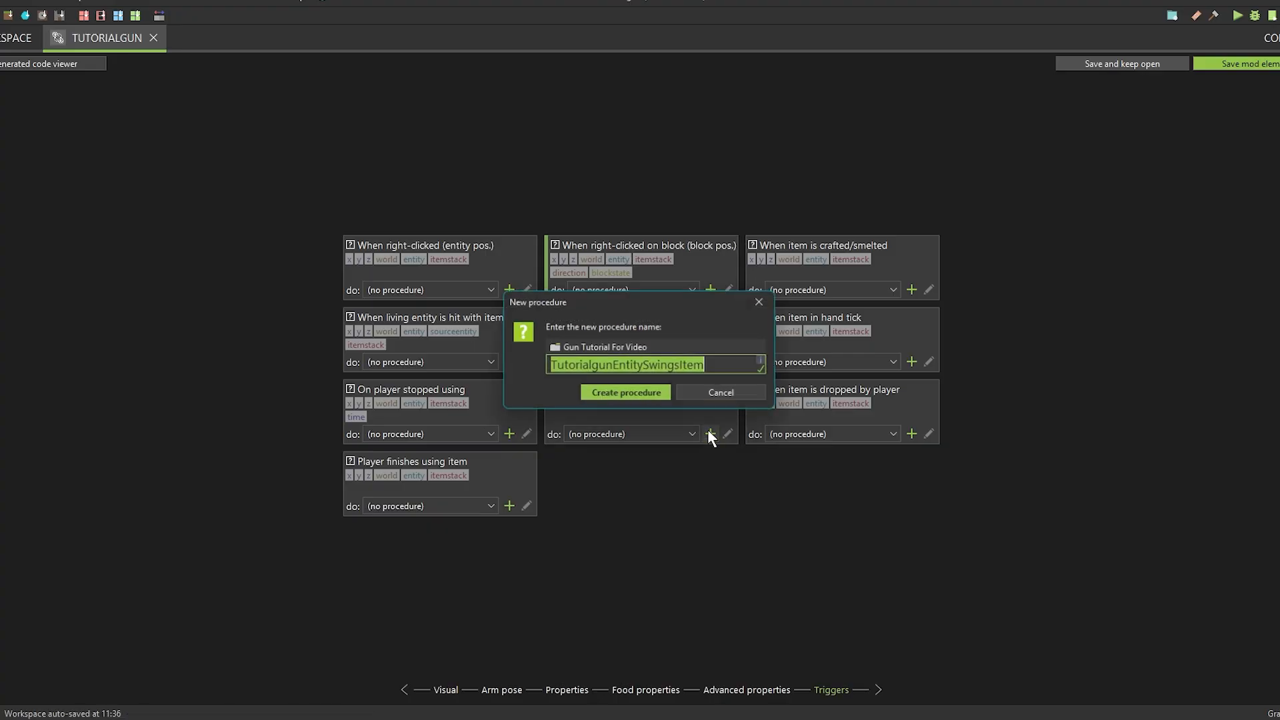
{"action": "left_click", "coordinate": [645, 393]}
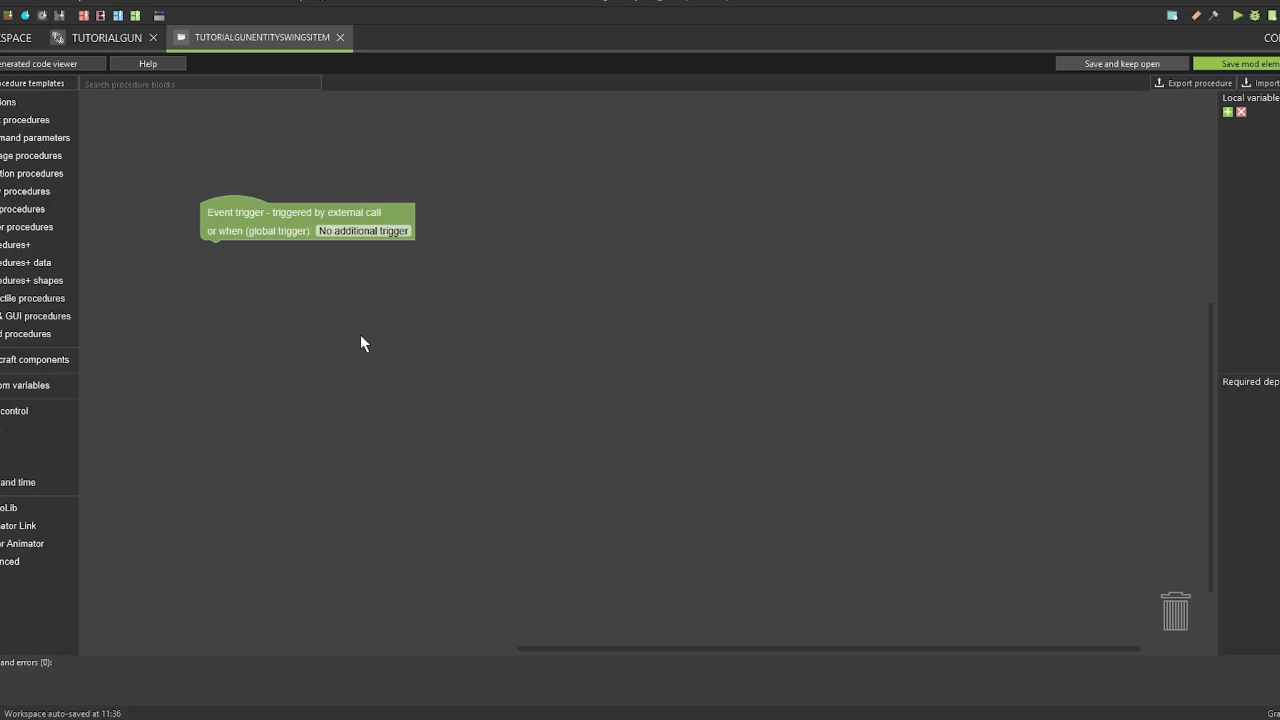
Create a new Item mod element named Bullet in the workspace and save it with a yellow candle-like texture
{"action": "left_click", "coordinate": [15, 42]}
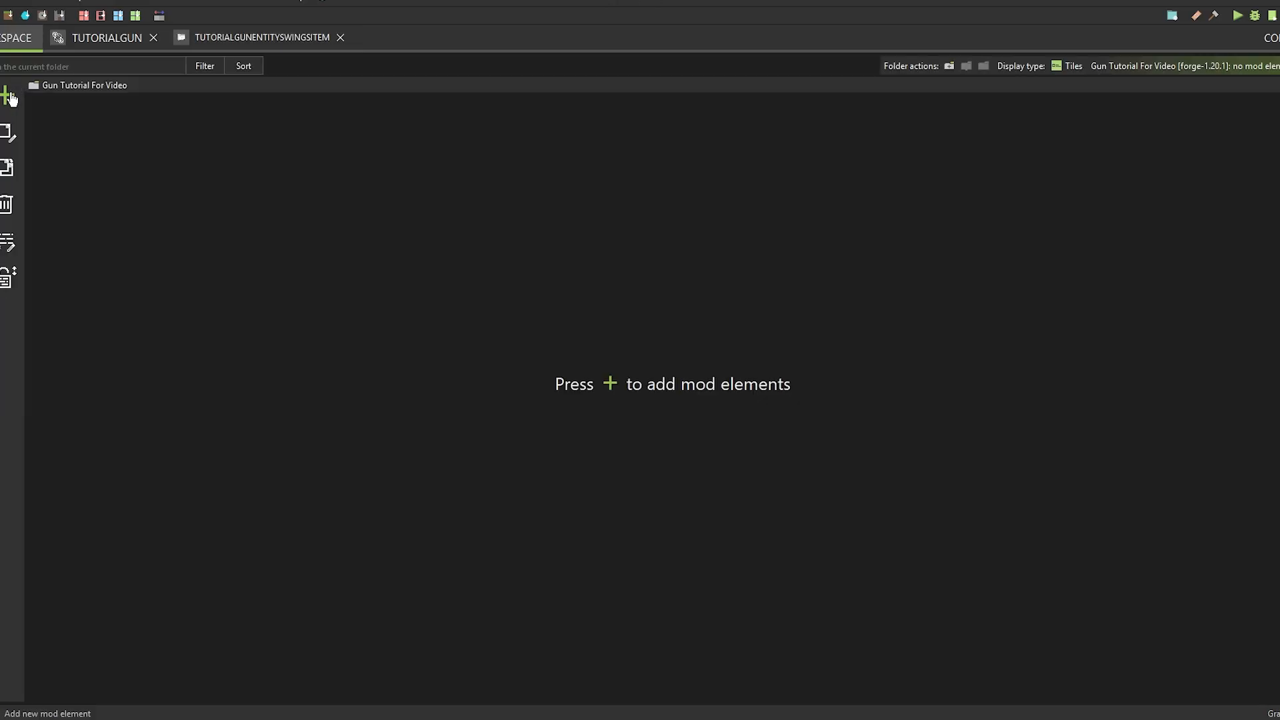
{"action": "left_click", "coordinate": [9, 97]}
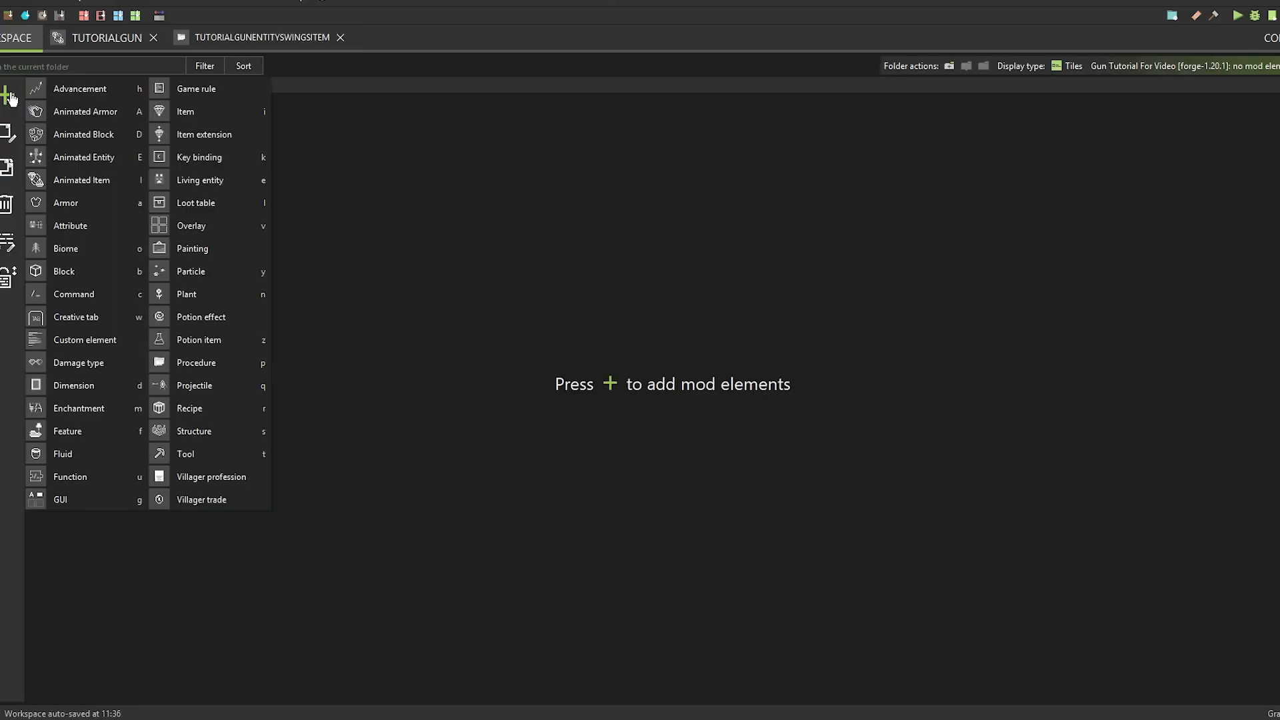
{"action": "left_click", "coordinate": [226, 111]}
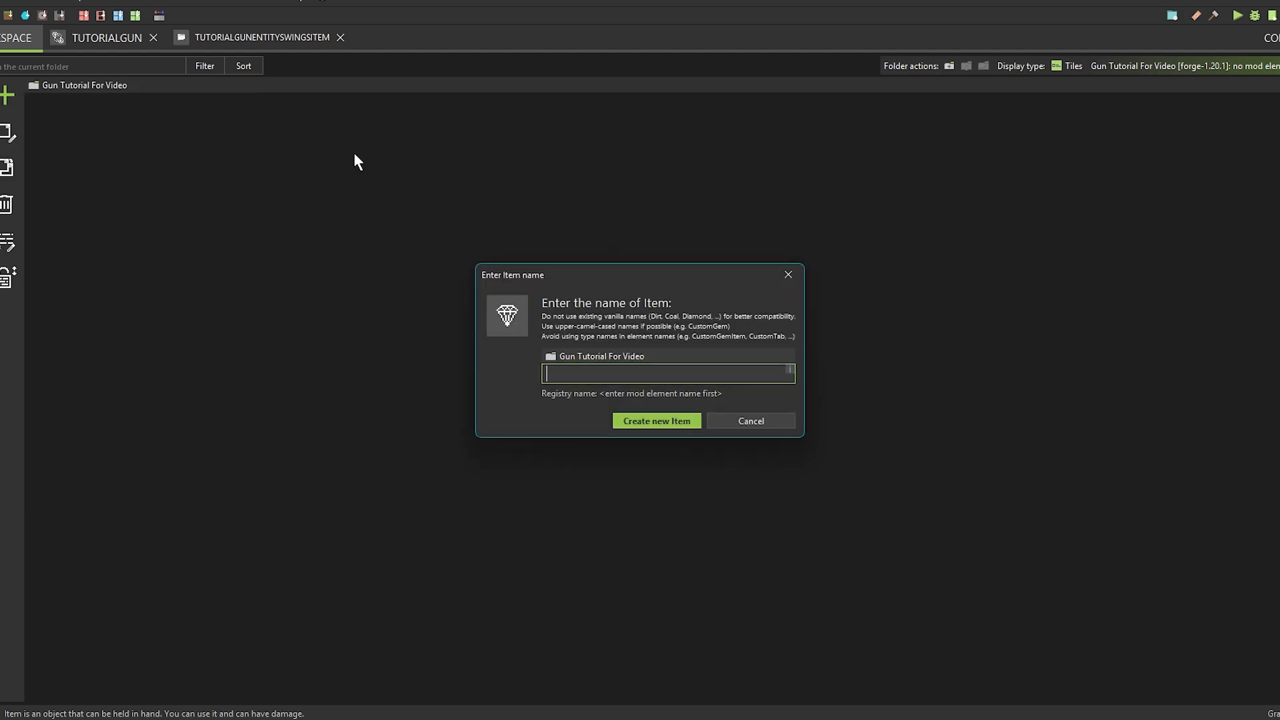
{"action": "type", "text": "Bu"}
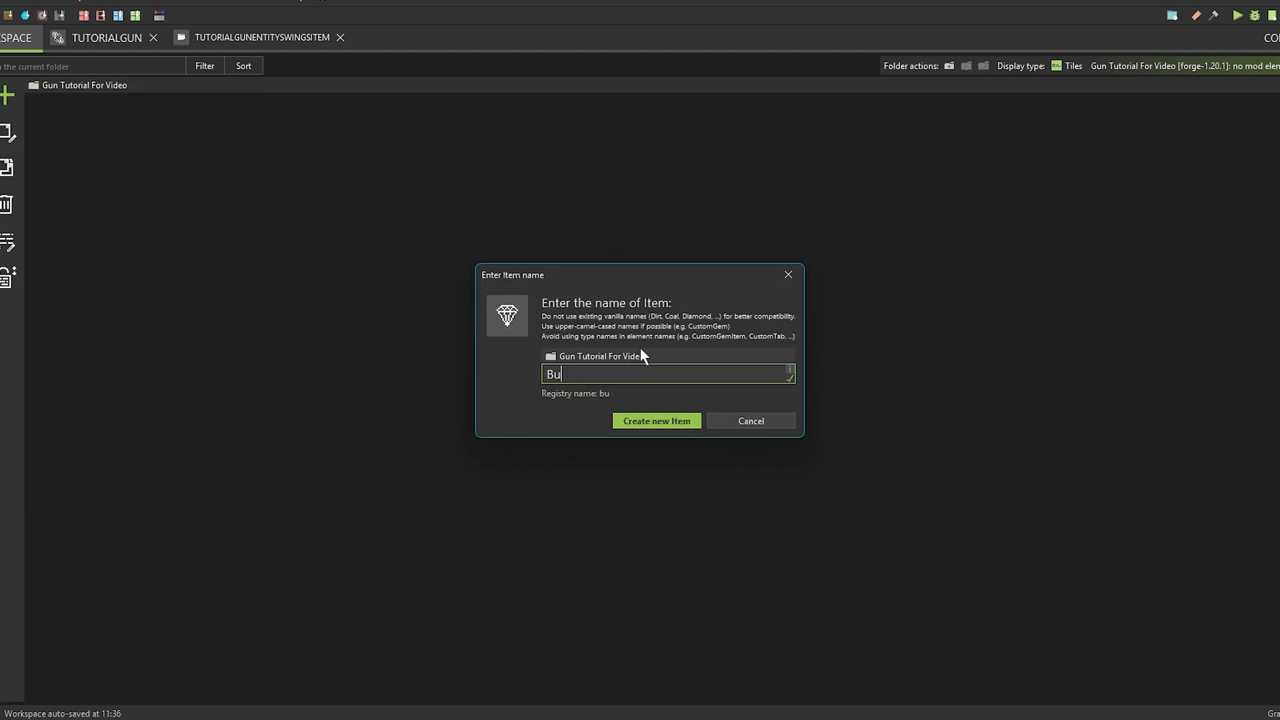
{"action": "type", "text": "llet"}
{"action": "key", "text": "Return"}
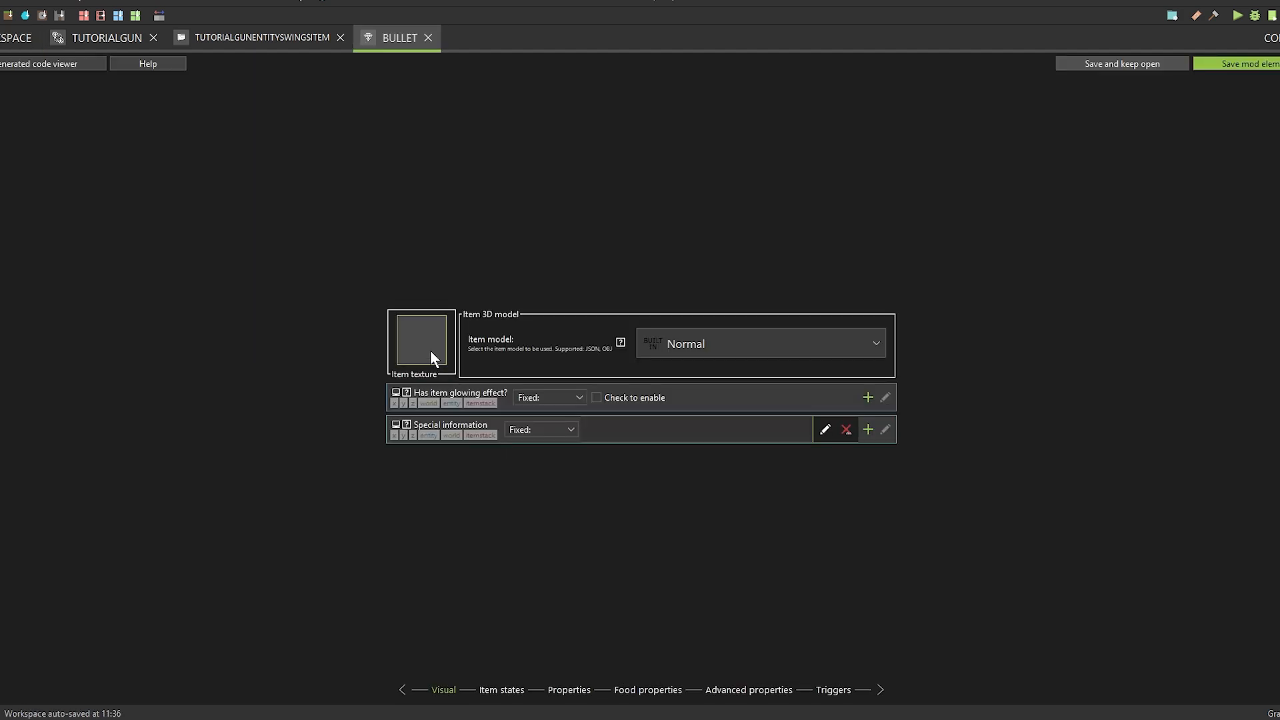
{"action": "left_click", "coordinate": [430, 350]}
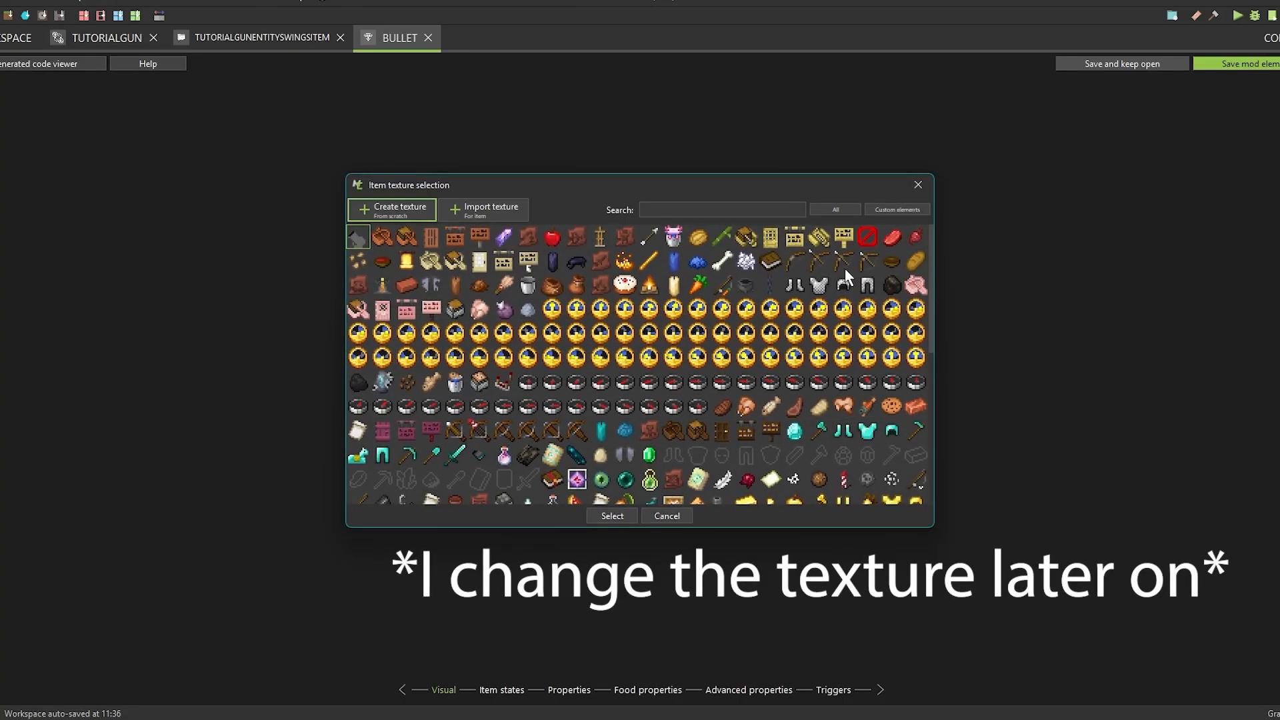
{"action": "scroll", "coordinate": [800, 308], "scroll_direction": "down", "scroll_amount": 3}
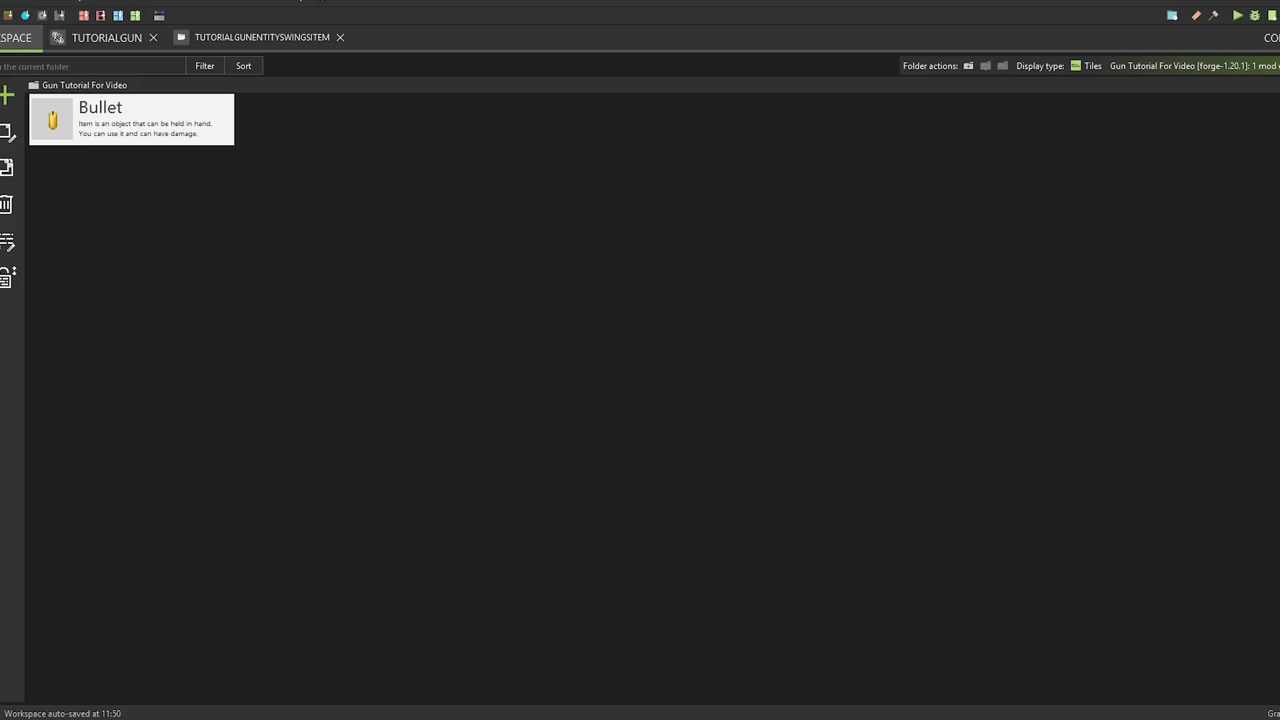
Create a new Projectile mod element named ActualBullet
{"action": "left_click", "coordinate": [8, 95]}
{"action": "left_click", "coordinate": [242, 390]}
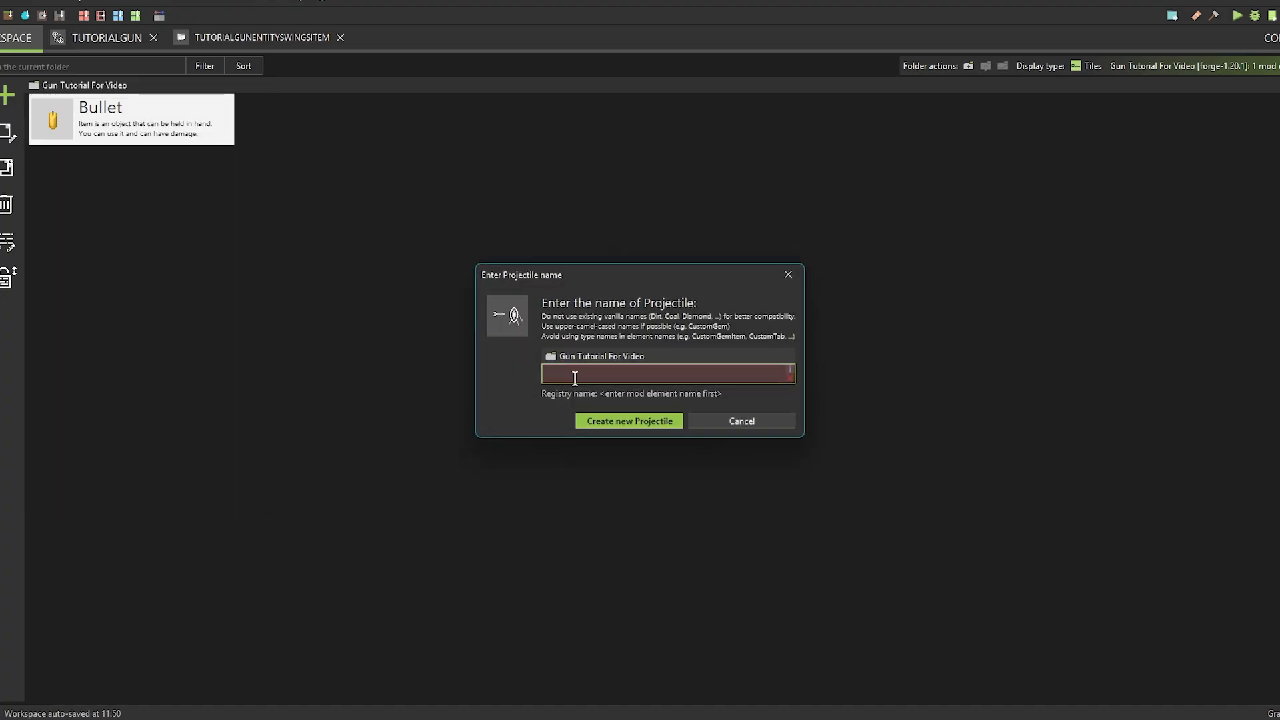
{"action": "type", "text": "Bullet"}
{"action": "key", "text": "BackSpace"}
{"action": "key", "text": "BackSpace"}
{"action": "key", "text": "BackSpace"}
{"action": "key", "text": "BackSpace"}
{"action": "key", "text": "BackSpace"}
{"action": "key", "text": "BackSpace"}
{"action": "type", "text": "Actuall"}
{"action": "key", "text": "BackSpace"}
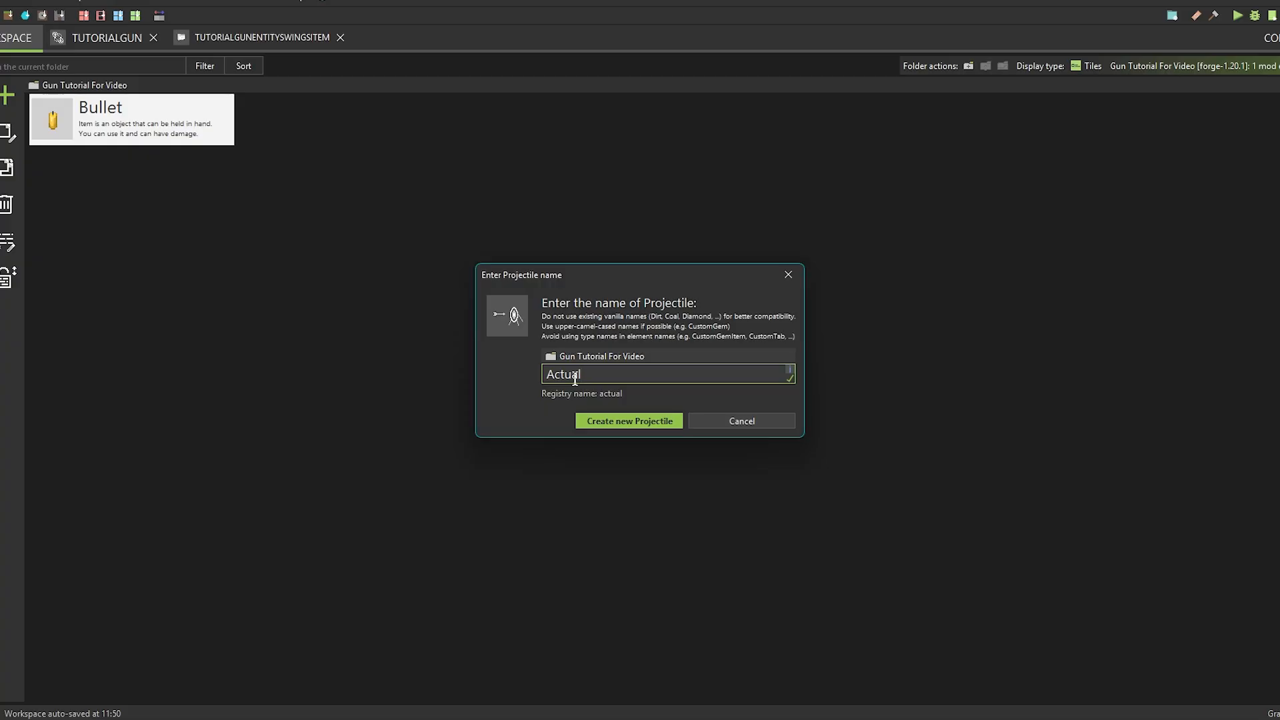
{"action": "type", "text": "Bullet"}
{"action": "key", "text": "Return"}
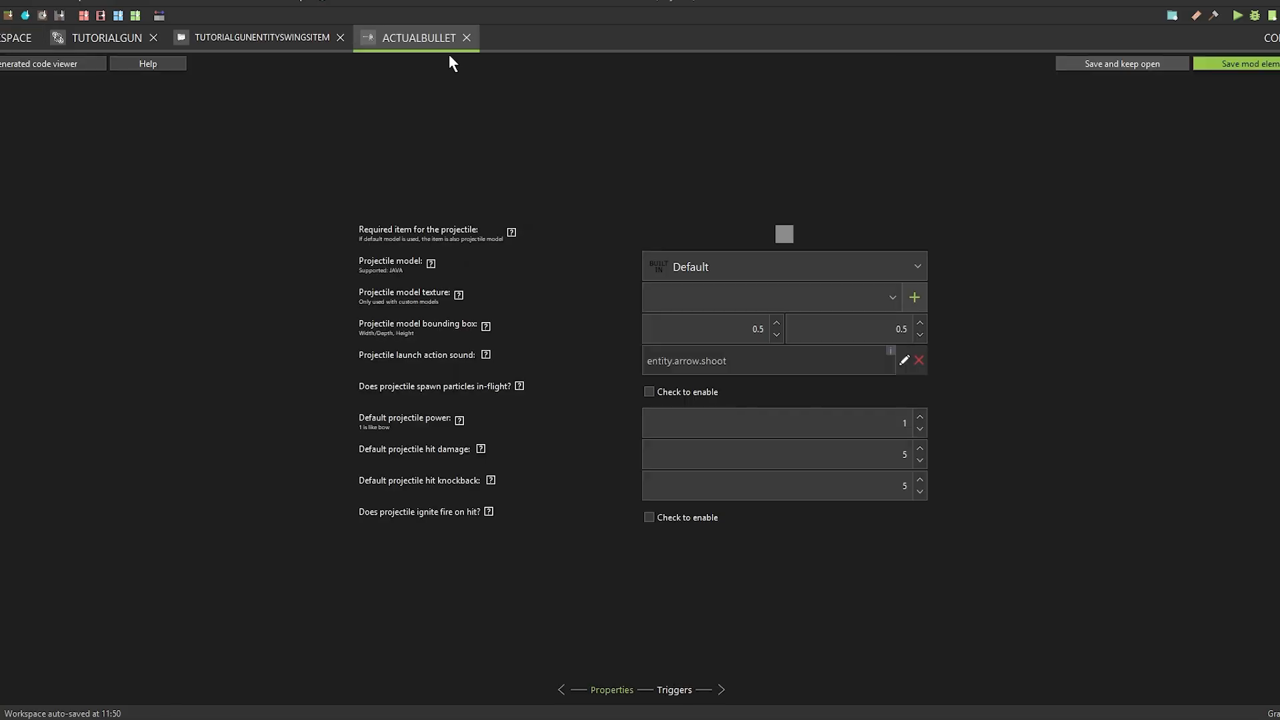
Set the Bullet item as the required item for the projectile
{"action": "left_click", "coordinate": [785, 234]}
{"action": "left_click", "coordinate": [338, 250]}
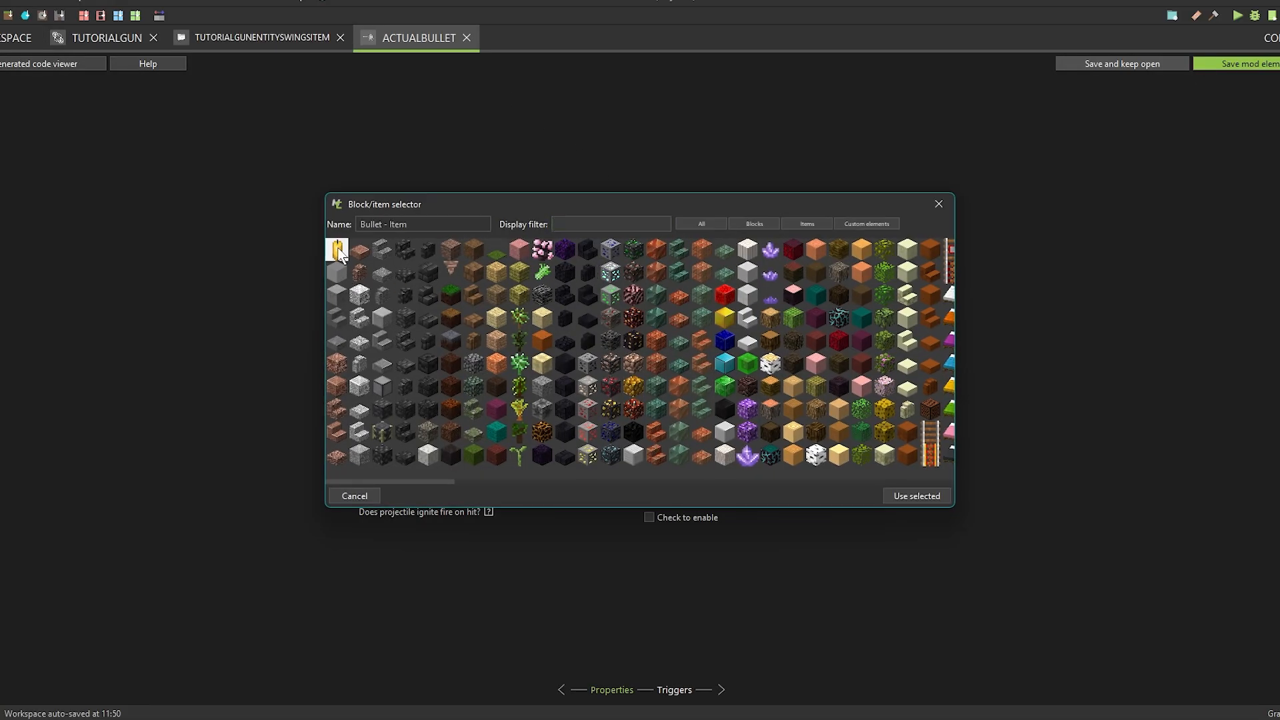
{"action": "double_click", "coordinate": [338, 251]}
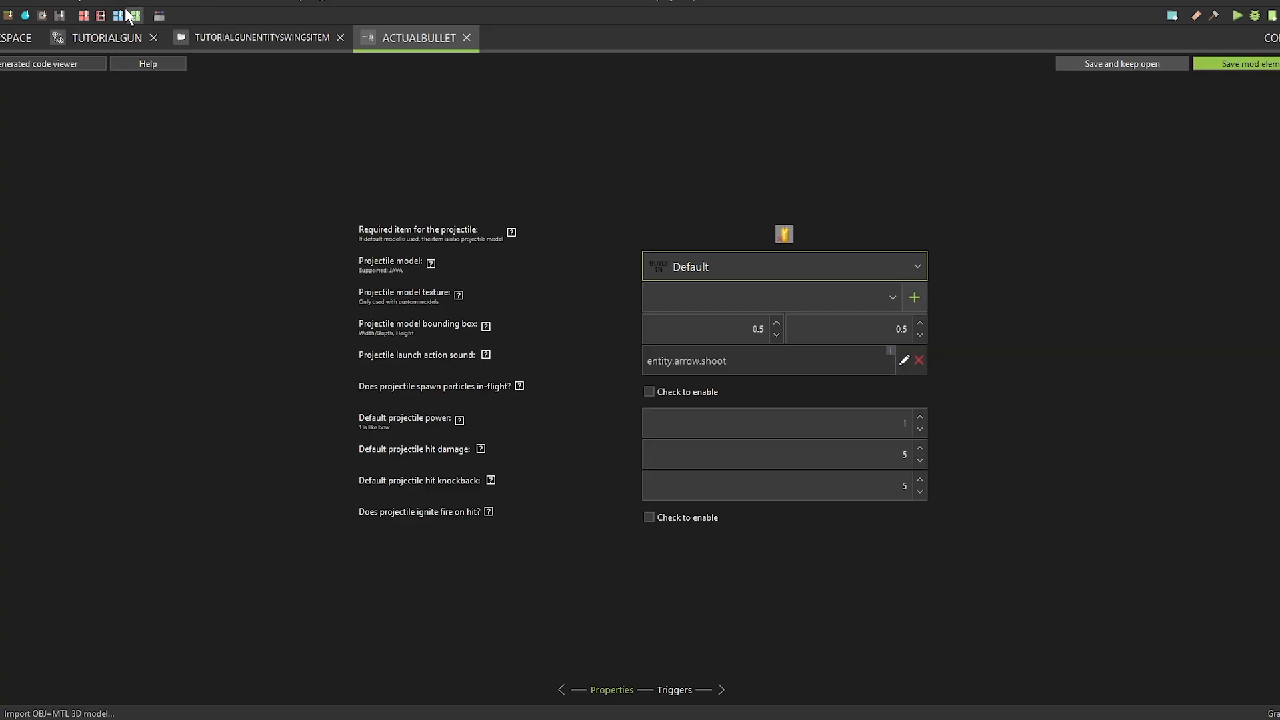
Reopen the Bullet item and create a new transparent 16 by 16 pixel texture for it from scratch
{"action": "left_click", "coordinate": [16, 38]}
{"action": "double_click", "coordinate": [58, 127]}
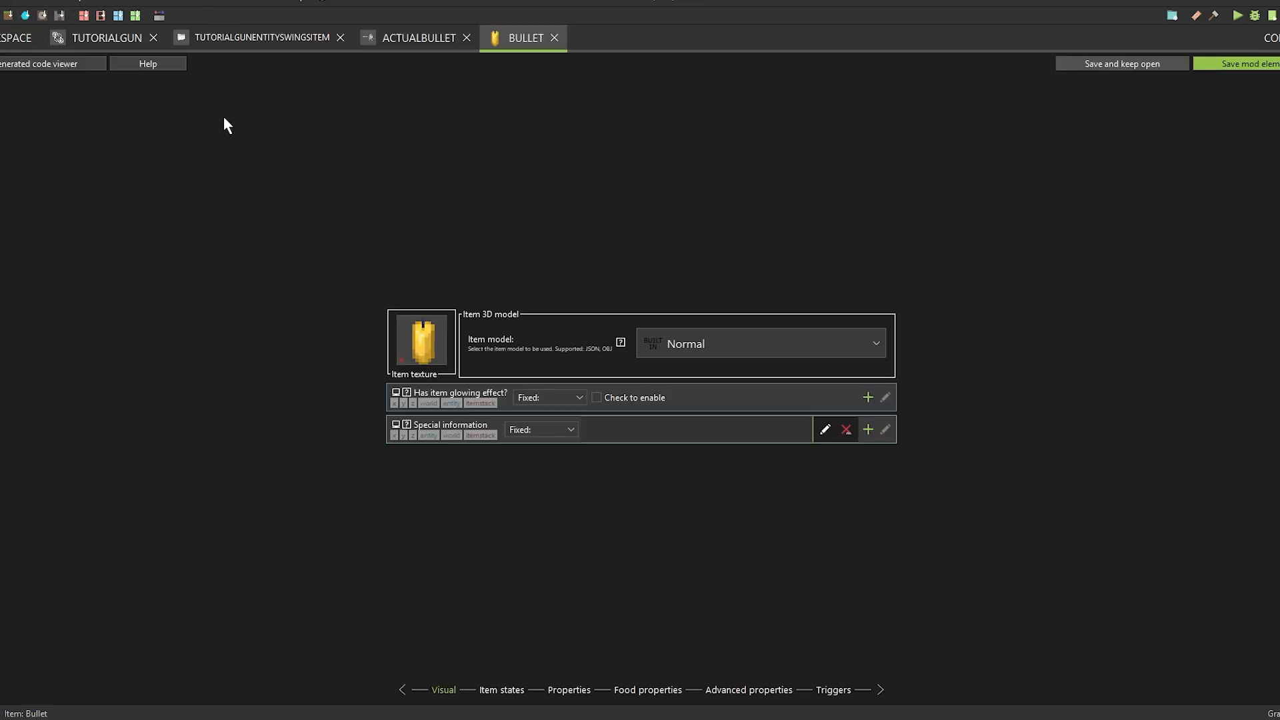
{"action": "left_click", "coordinate": [400, 366]}
{"action": "left_click", "coordinate": [380, 209]}
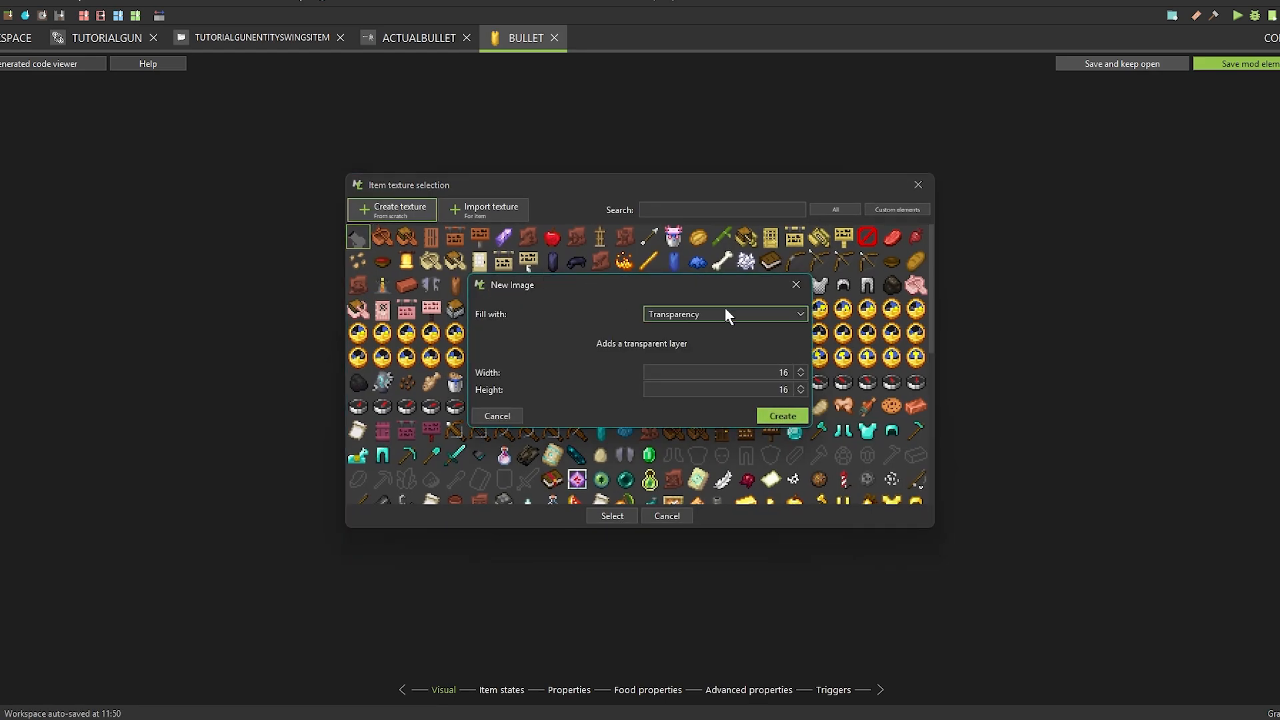
{"action": "left_click", "coordinate": [786, 416]}
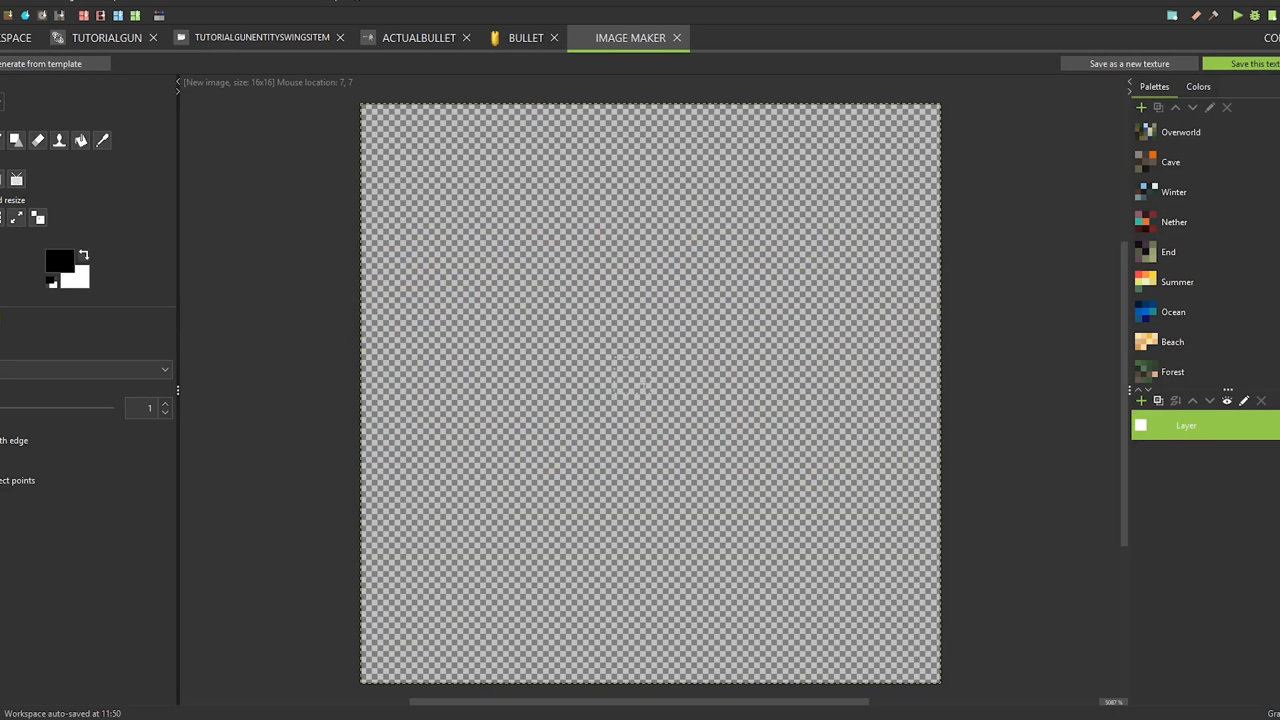
Paint an orange 2 by 2 pixel square in the centre of the blank texture
{"action": "left_click", "coordinate": [48, 261]}
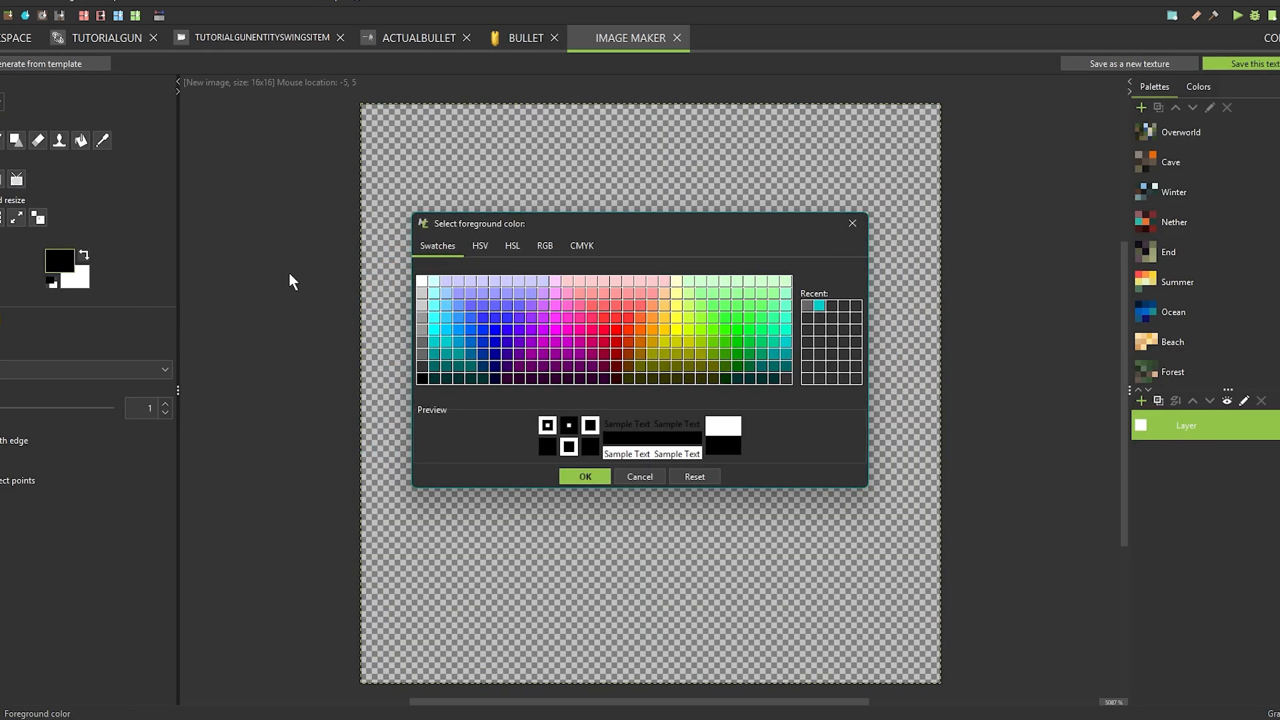
{"action": "left_click", "coordinate": [677, 329]}
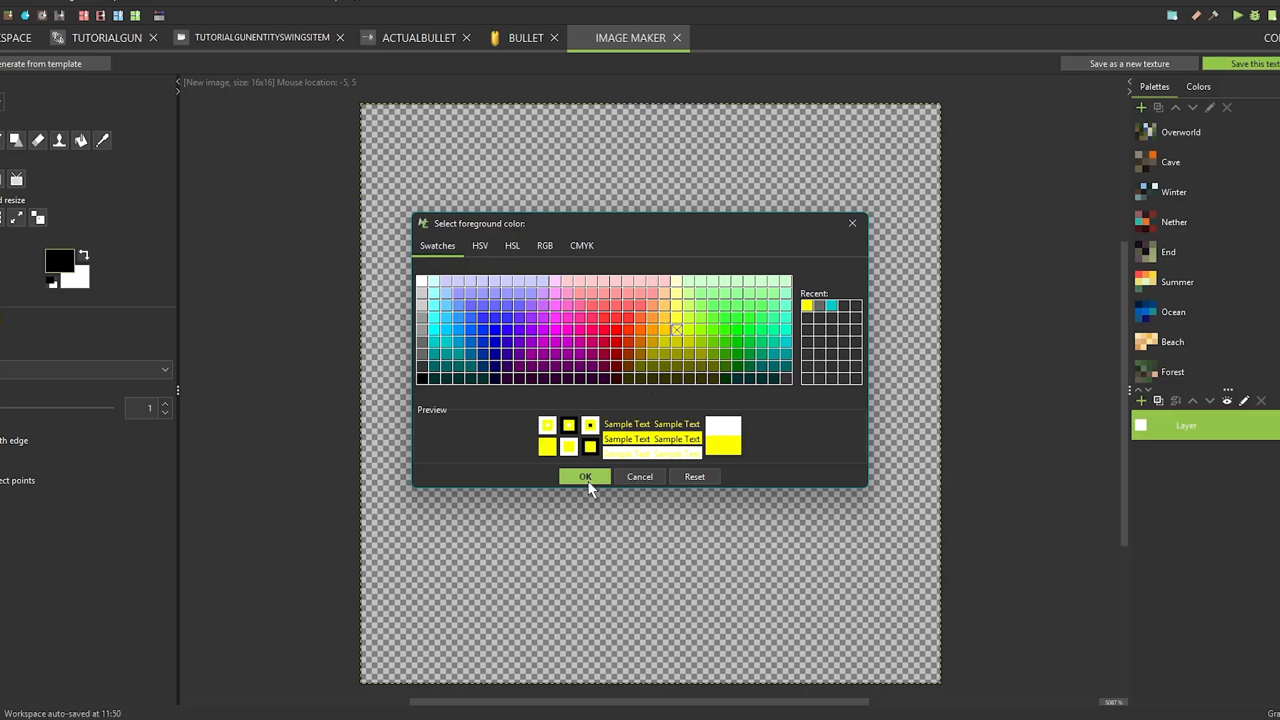
{"action": "left_click", "coordinate": [653, 329]}
{"action": "left_click", "coordinate": [585, 476]}
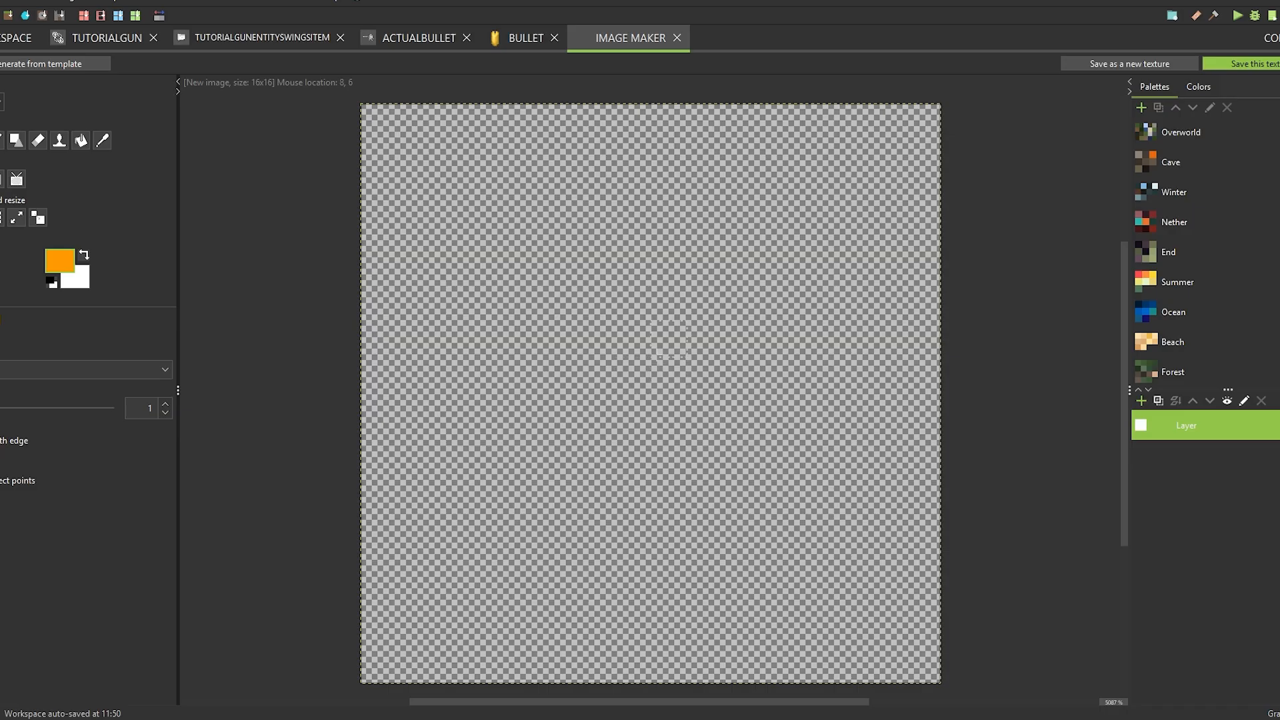
{"action": "left_click", "coordinate": [669, 374]}
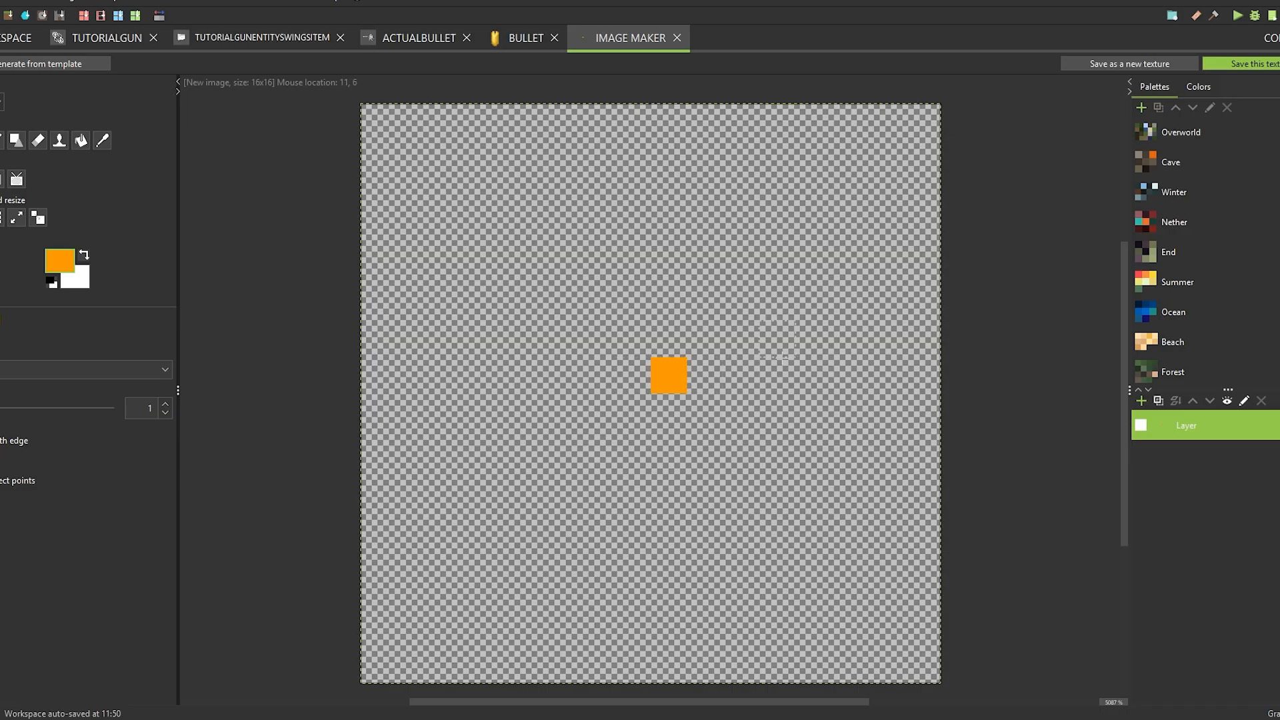
{"action": "left_click", "coordinate": [645, 382]}
{"action": "left_click", "coordinate": [632, 412]}
{"action": "left_click", "coordinate": [669, 411]}
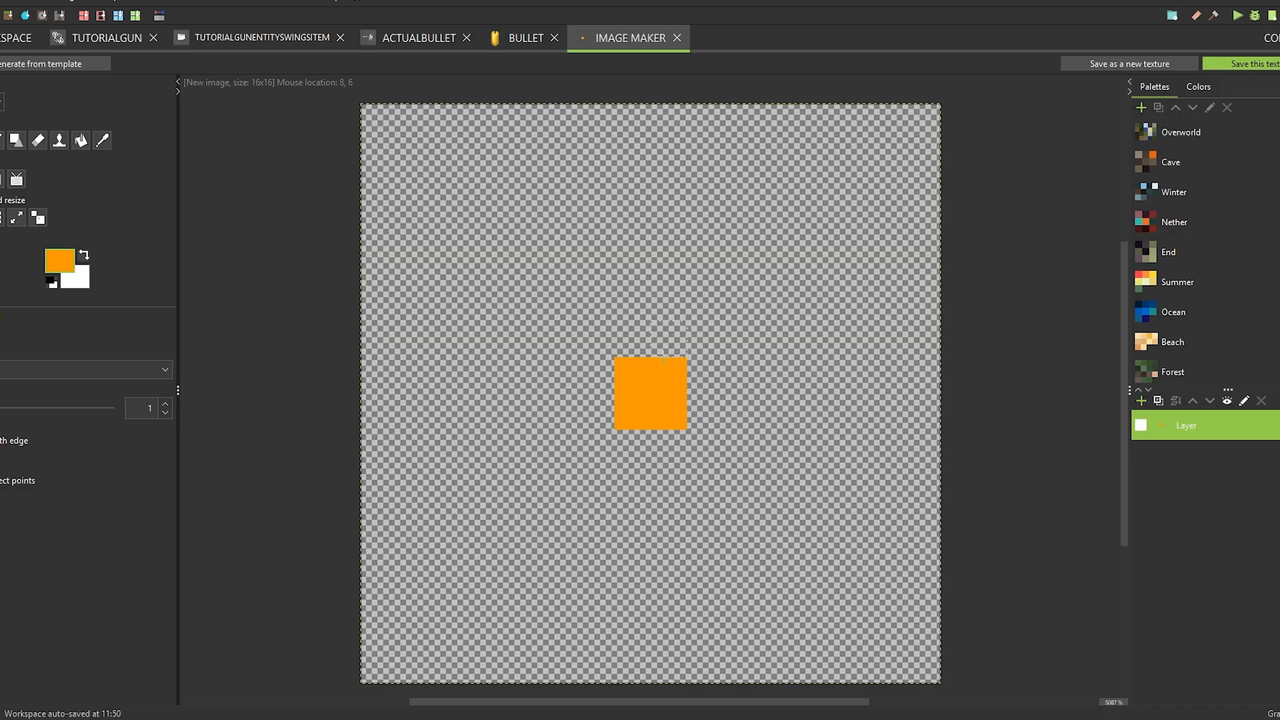
Save the image as a new Item texture named bullettexture and close the image editor
{"action": "left_click", "coordinate": [1140, 65]}
{"action": "left_click", "coordinate": [736, 352]}
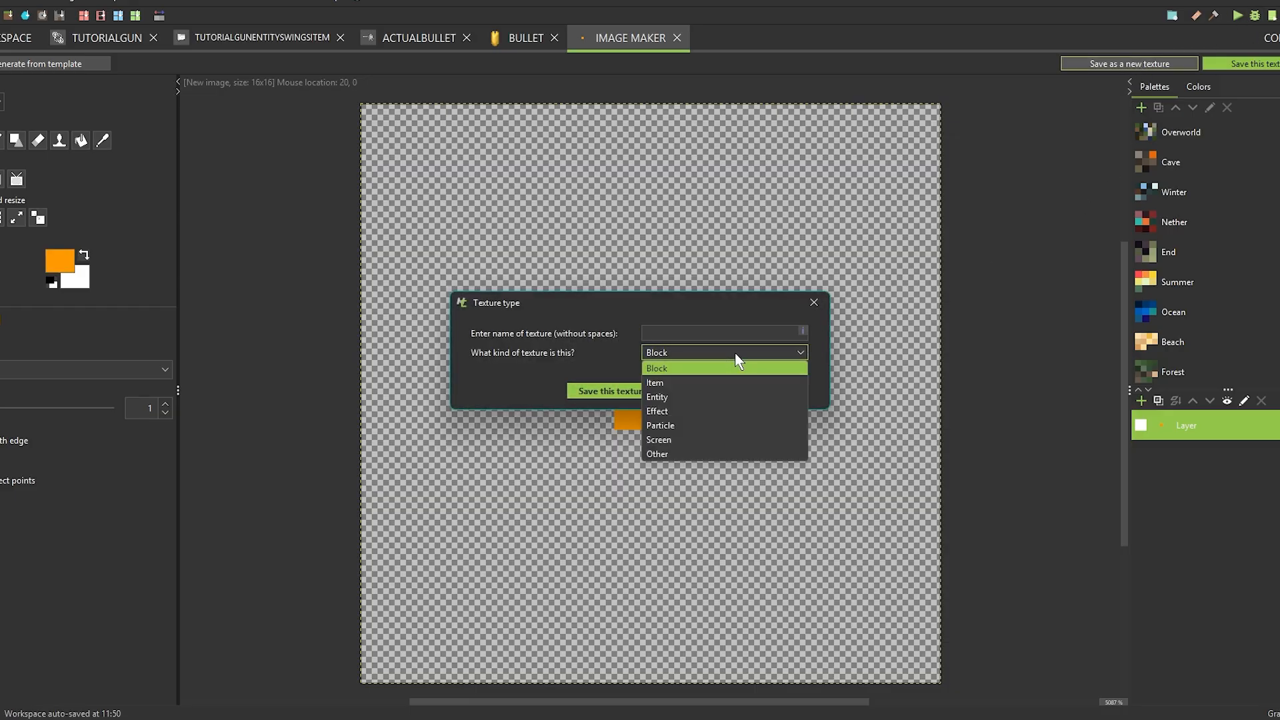
{"action": "left_click", "coordinate": [708, 383]}
{"action": "left_click", "coordinate": [677, 331]}
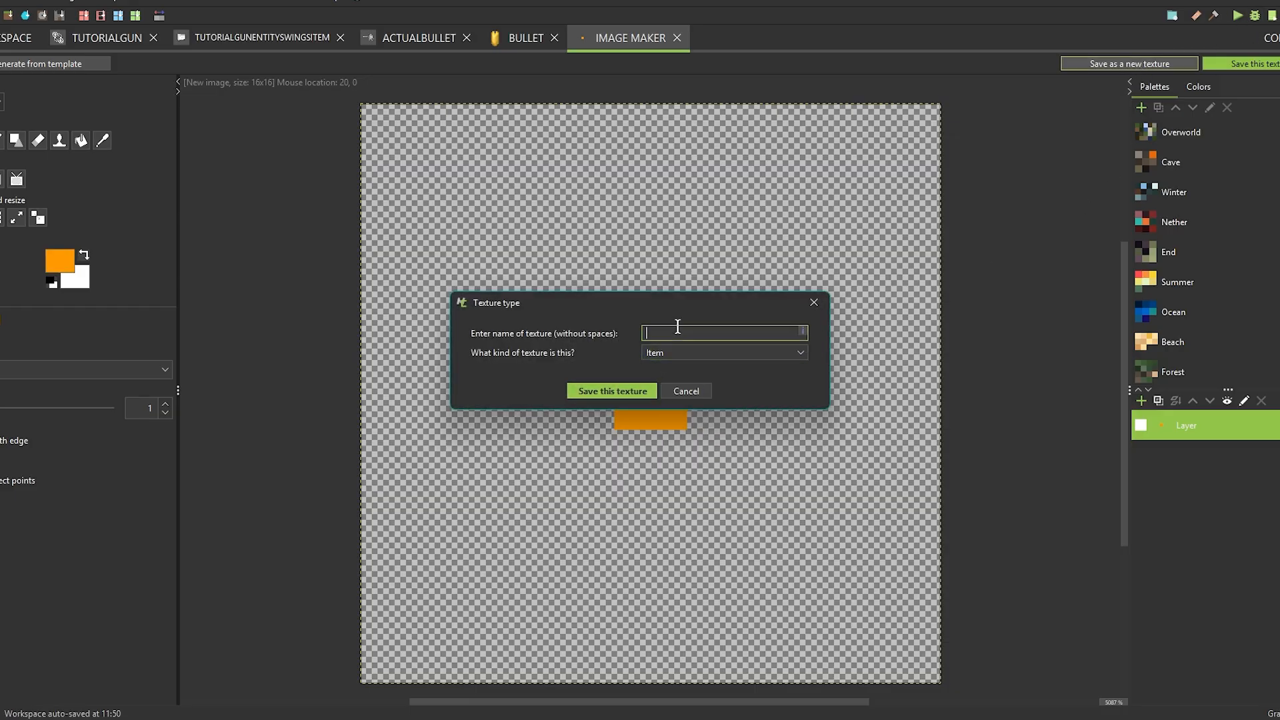
{"action": "type", "text": "bullettexture"}
{"action": "key", "text": "Return"}
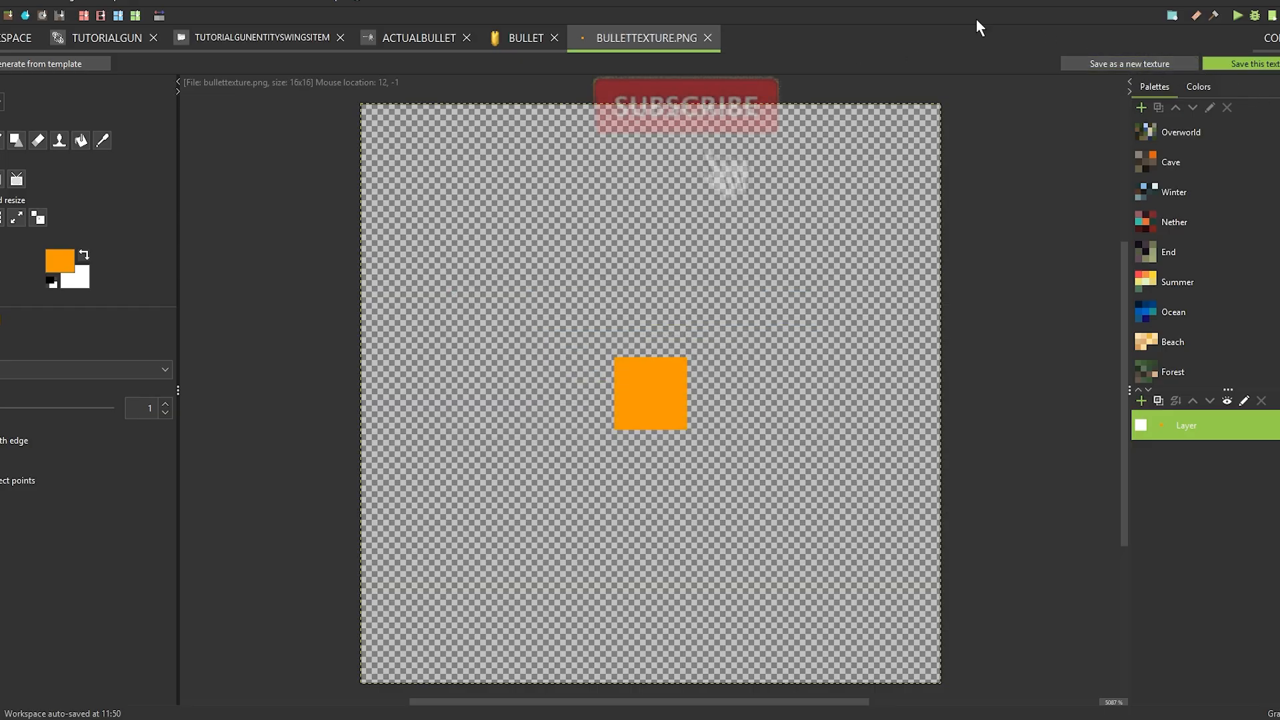
{"action": "left_click", "coordinate": [1253, 65]}
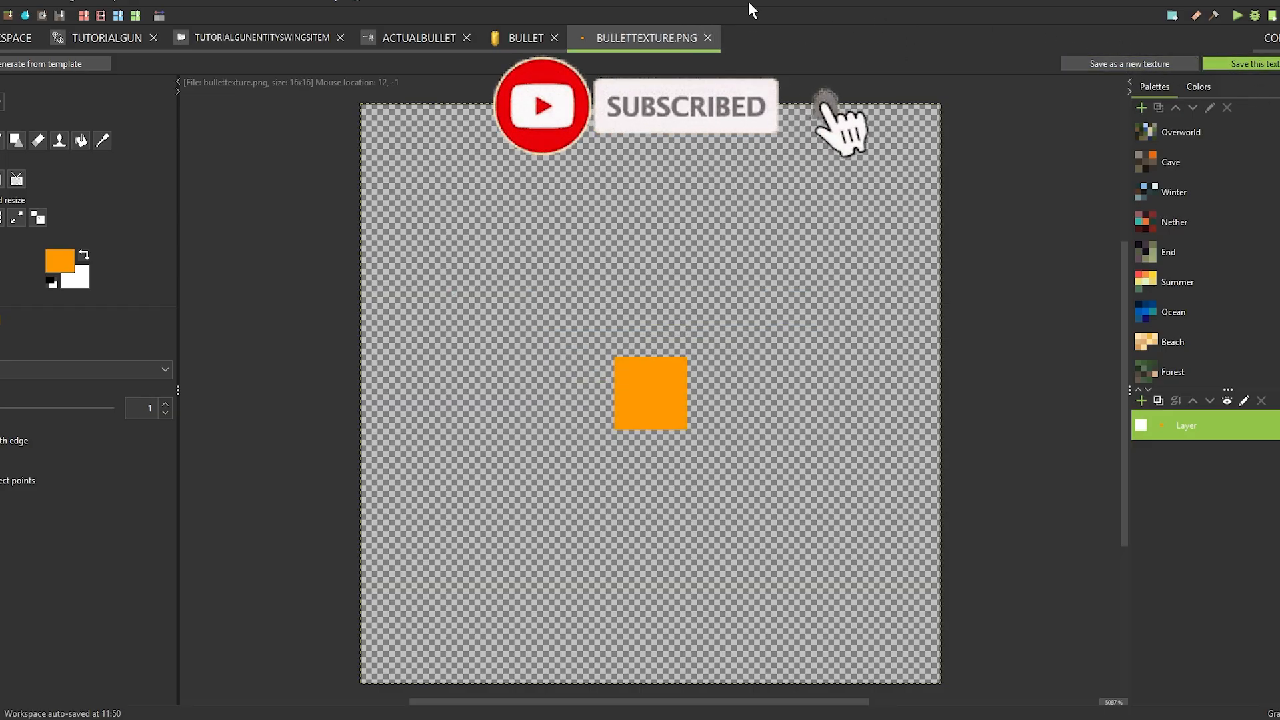
{"action": "left_click", "coordinate": [708, 38]}
Assign bullettexture to the Bullet item, save the mod element, and return to the ActualBullet projectile
{"action": "left_click", "coordinate": [427, 337]}
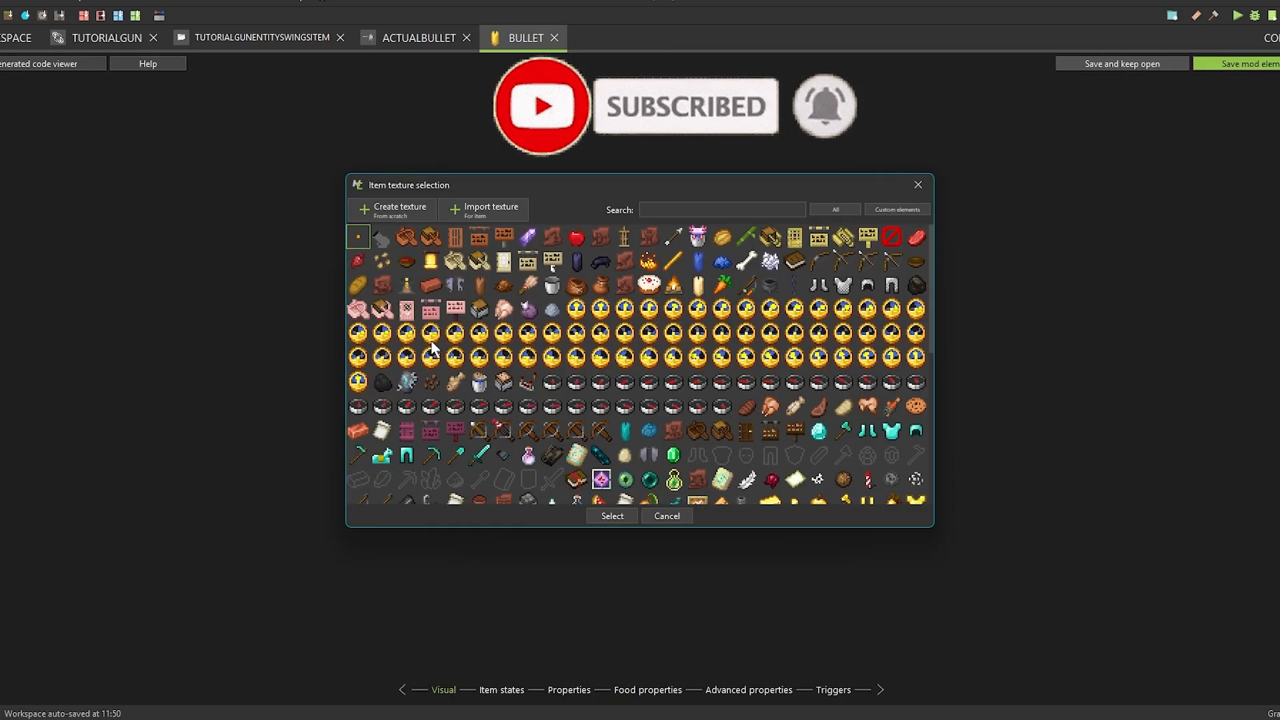
{"action": "double_click", "coordinate": [357, 244]}
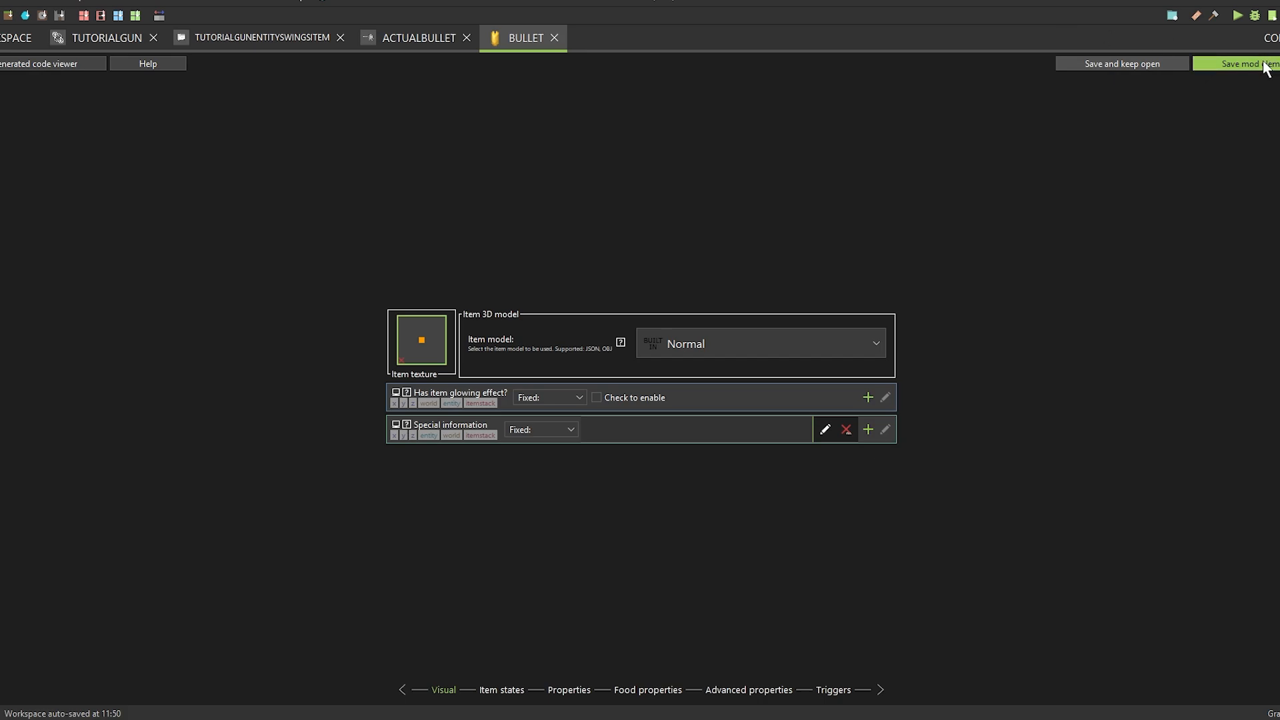
{"action": "left_click", "coordinate": [1236, 63]}
{"action": "left_click", "coordinate": [424, 41]}
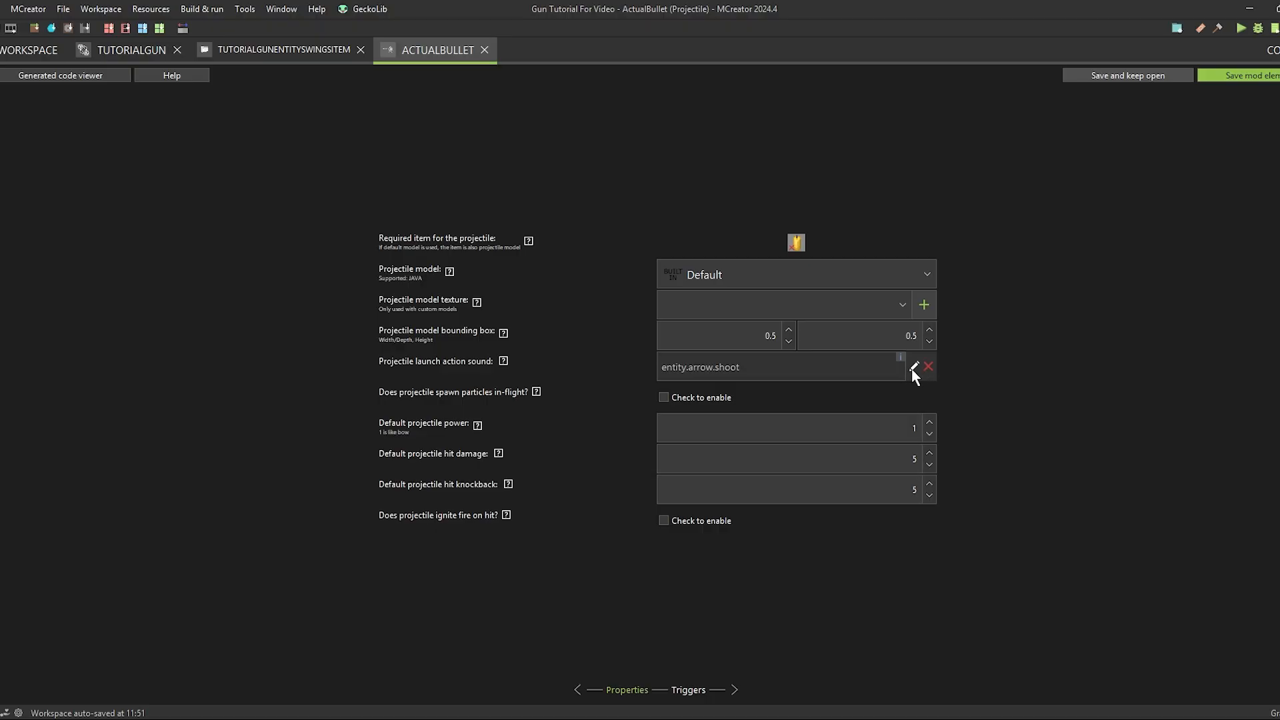
Replace the ActualBullet projectile's launch sound with entity.blaze.shoot and save the mod element
{"action": "left_click", "coordinate": [928, 366]}
{"action": "left_click", "coordinate": [805, 372]}
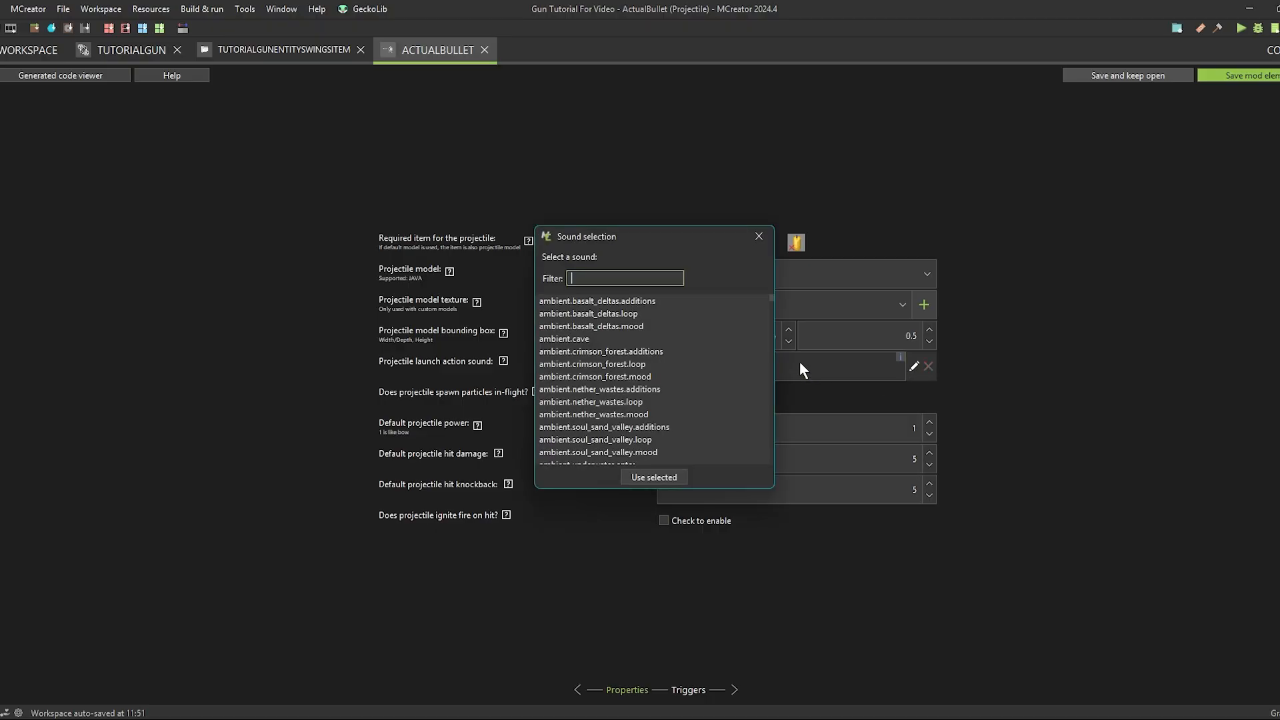
{"action": "type", "text": "shoot"}
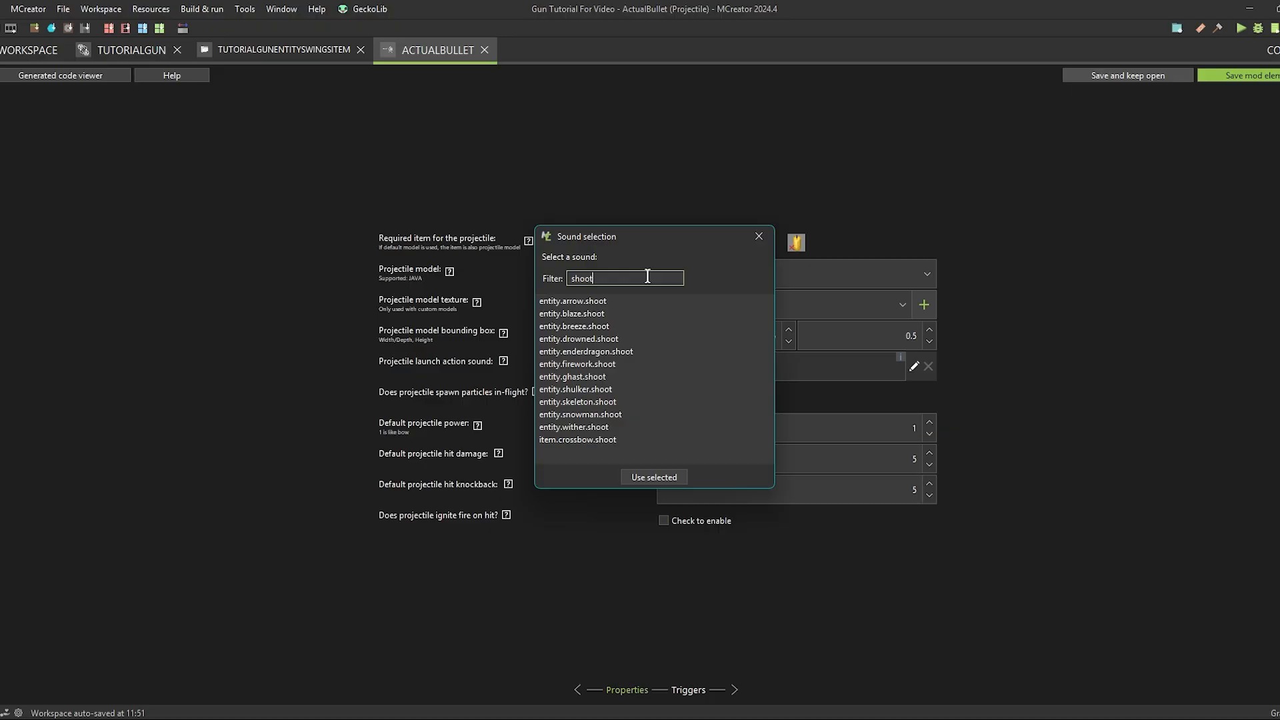
{"action": "double_click", "coordinate": [567, 314]}
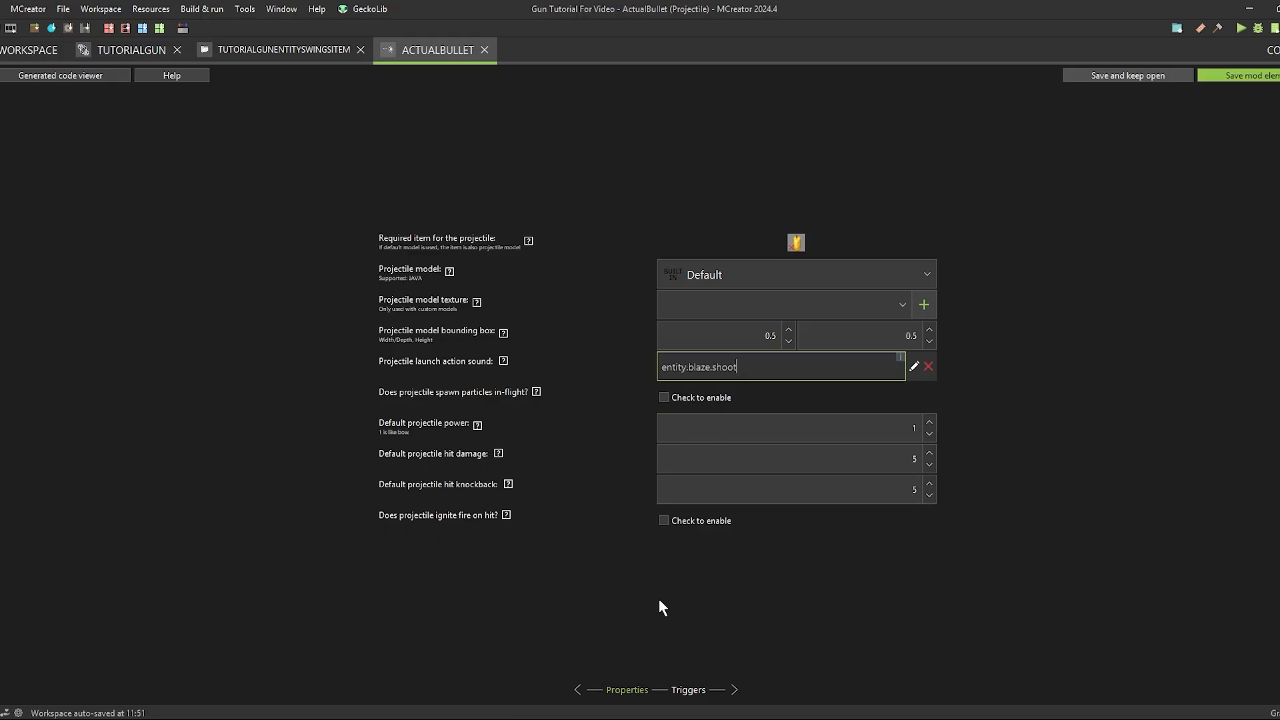
{"action": "left_click", "coordinate": [1248, 76]}
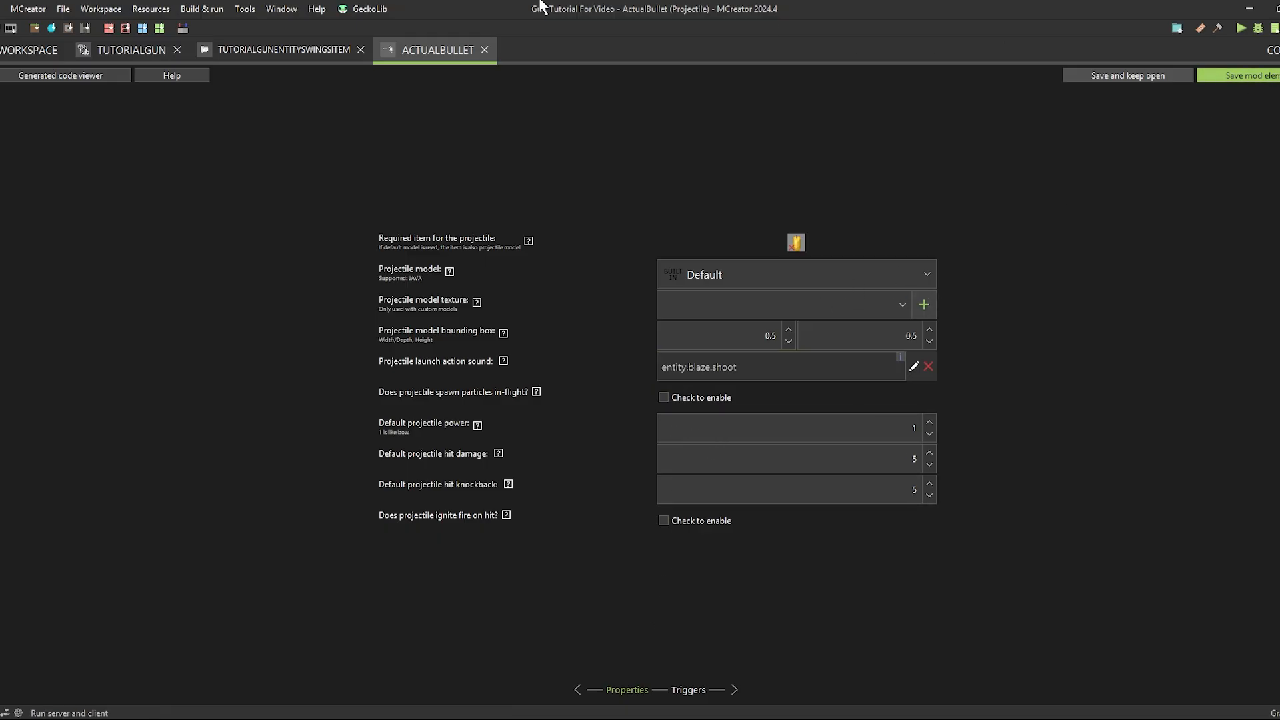
In the TutorialgunEntitySwingsItem procedure, attach a Shoot from entity block to the event trigger and plug an Arrow of type block into it
{"action": "left_click", "coordinate": [287, 50]}
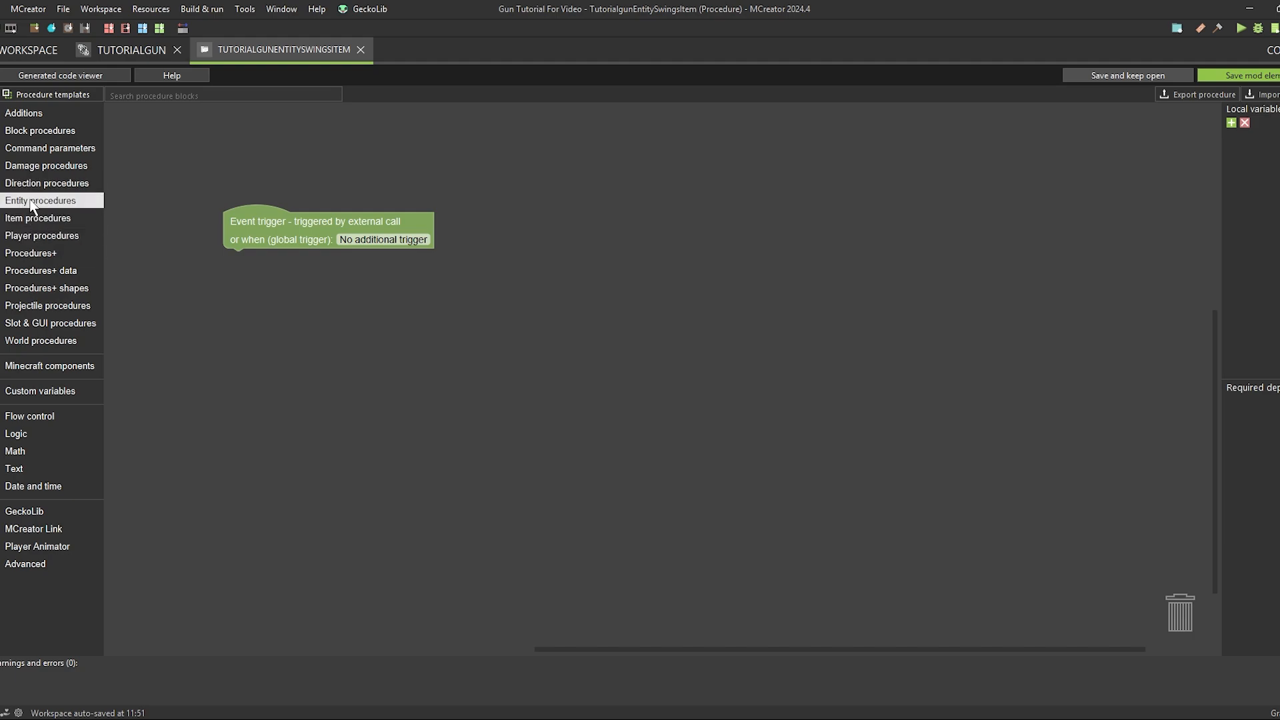
{"action": "left_click", "coordinate": [47, 306]}
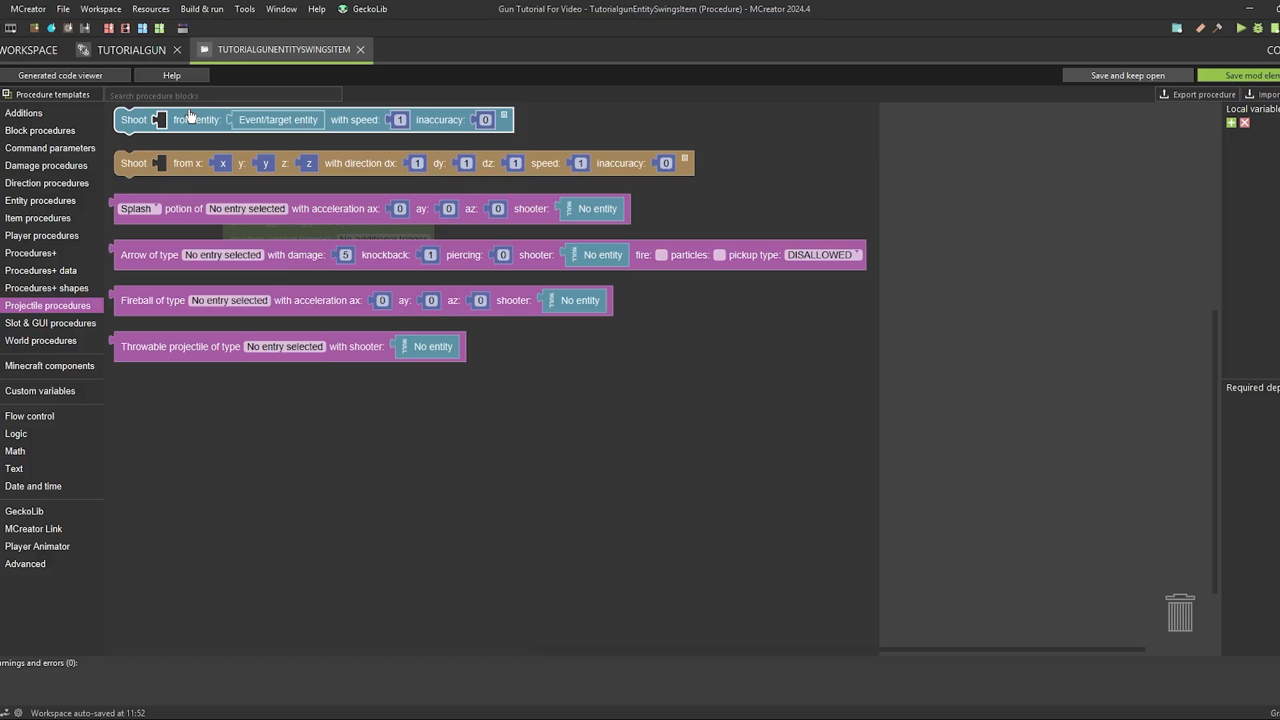
{"action": "left_click_drag", "start_coordinate": [191, 117], "coordinate": [338, 293]}
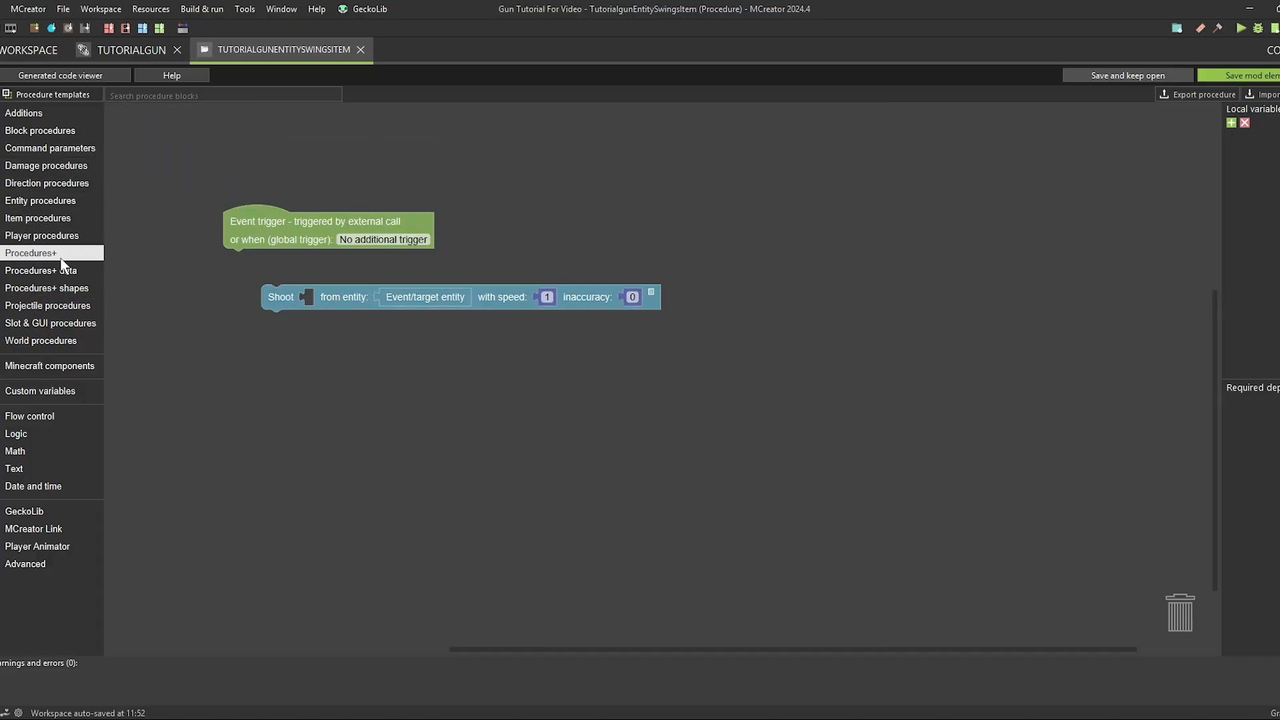
{"action": "left_click", "coordinate": [48, 306]}
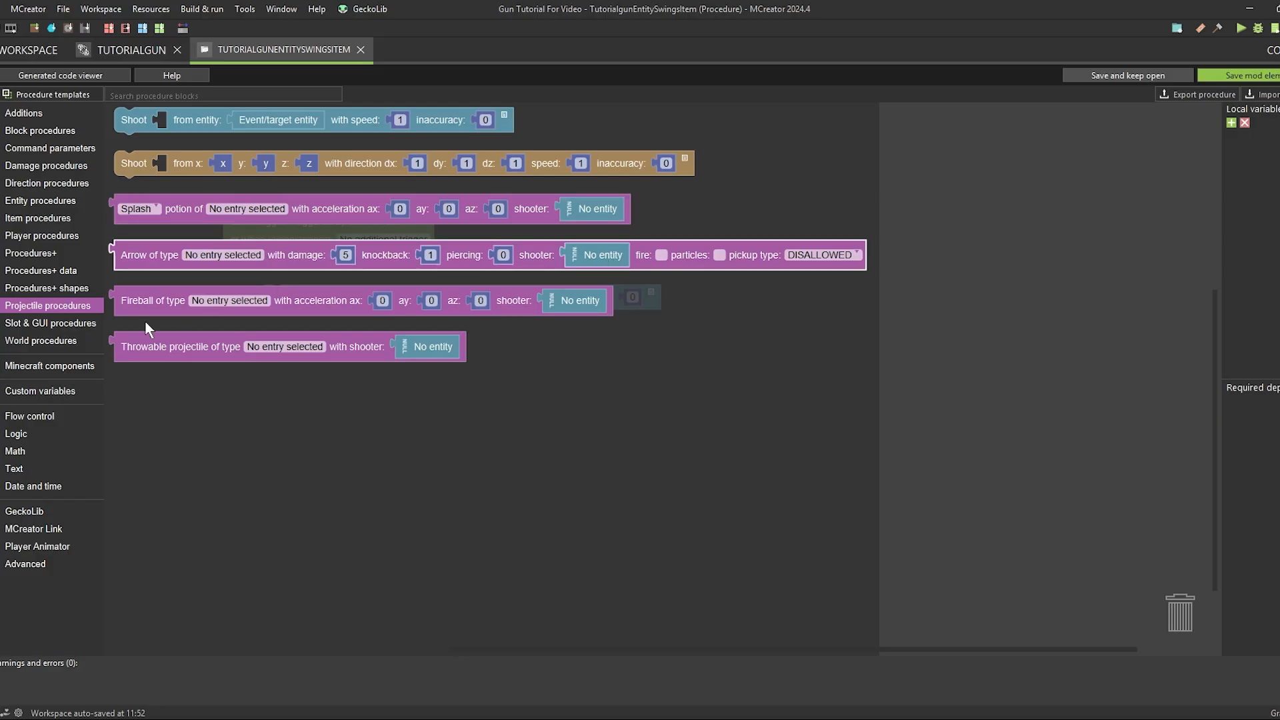
{"action": "left_click_drag", "start_coordinate": [132, 266], "coordinate": [233, 285]}
{"action": "scroll", "coordinate": [362, 378], "scroll_direction": "down", "scroll_amount": 1}
{"action": "left_click_drag", "start_coordinate": [378, 330], "coordinate": [352, 338]}
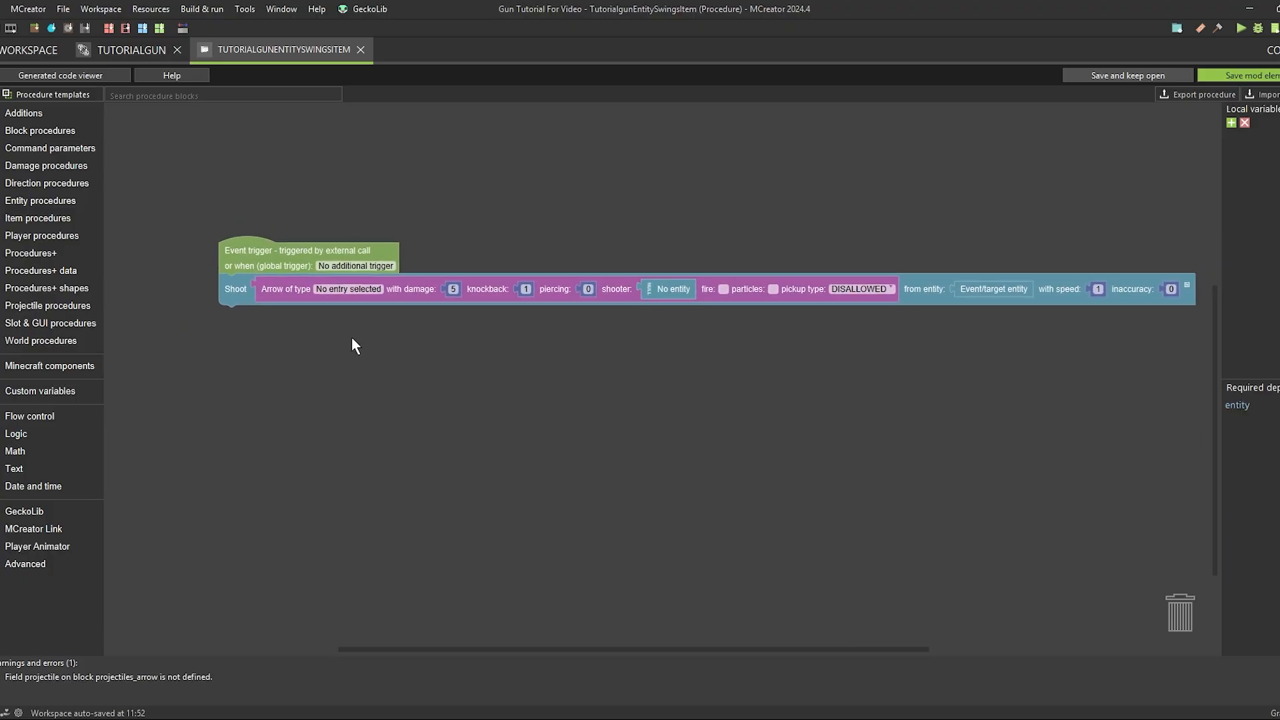
Enable particles on the arrow block and choose Actual Bullet as its projectile type
{"action": "scroll", "coordinate": [467, 296], "scroll_direction": "up", "scroll_amount": 1}
{"action": "left_click", "coordinate": [822, 289]}
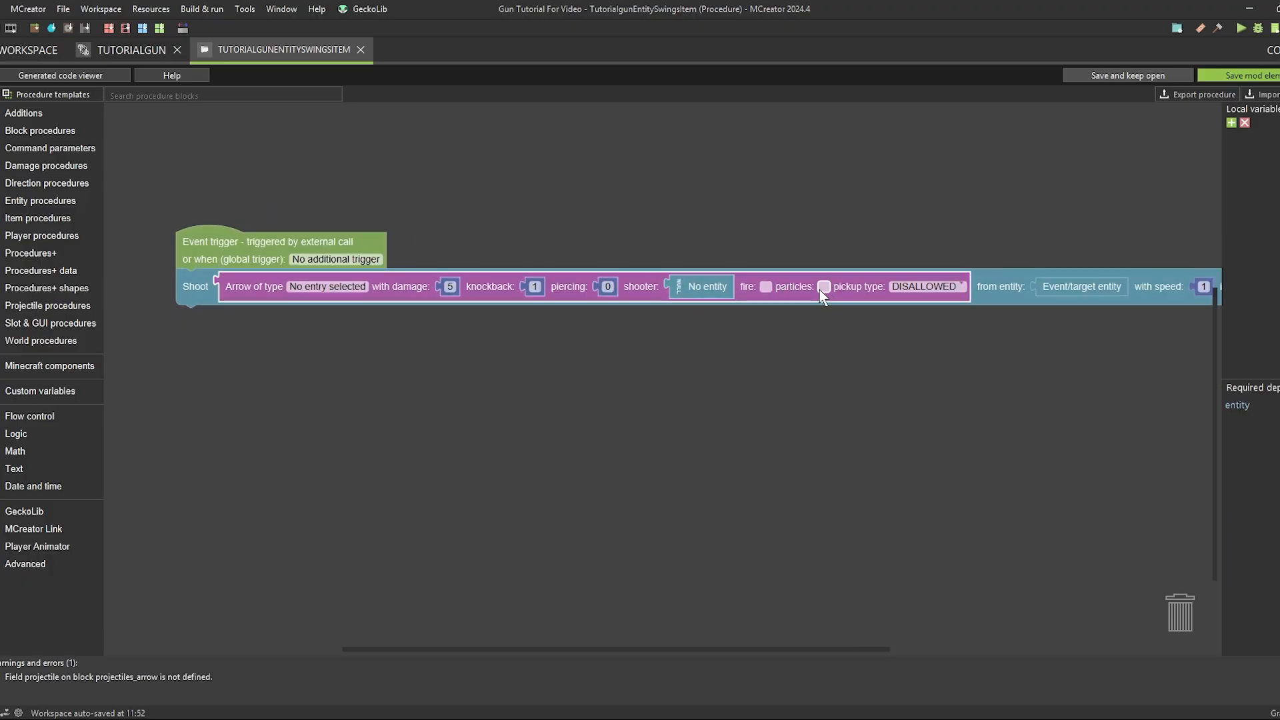
{"action": "left_click", "coordinate": [823, 287]}
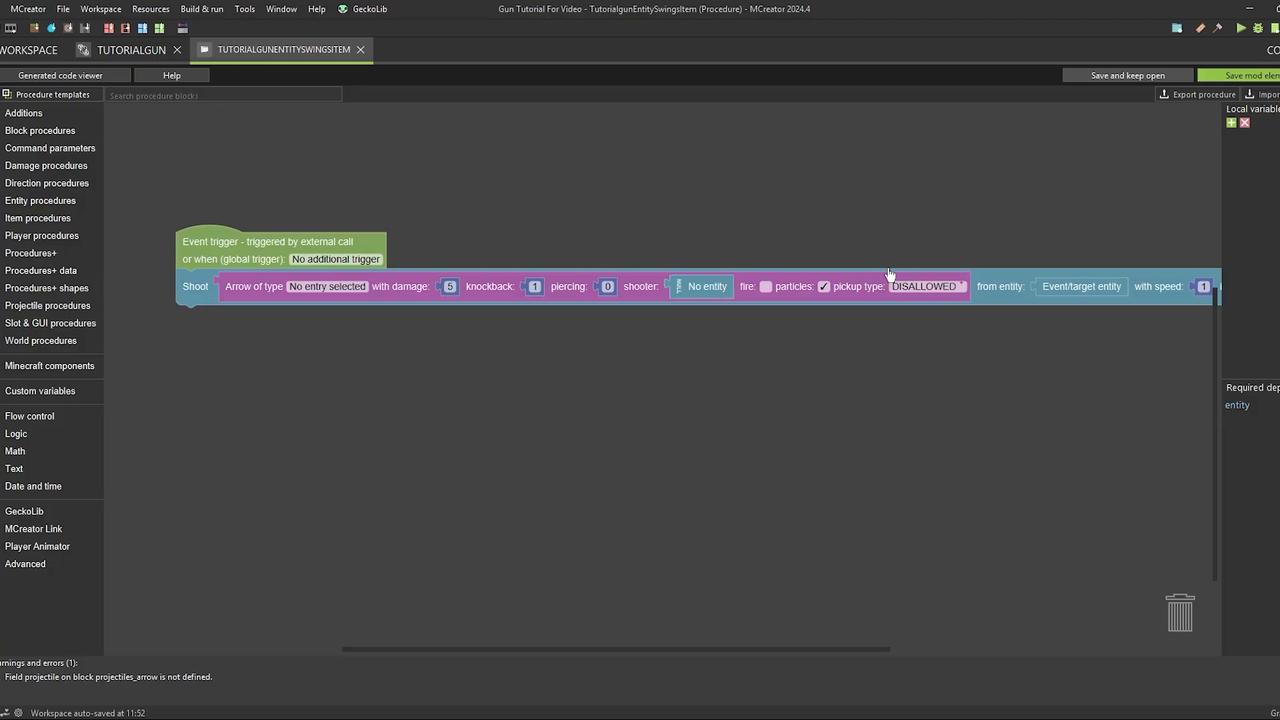
{"action": "left_click", "coordinate": [321, 286]}
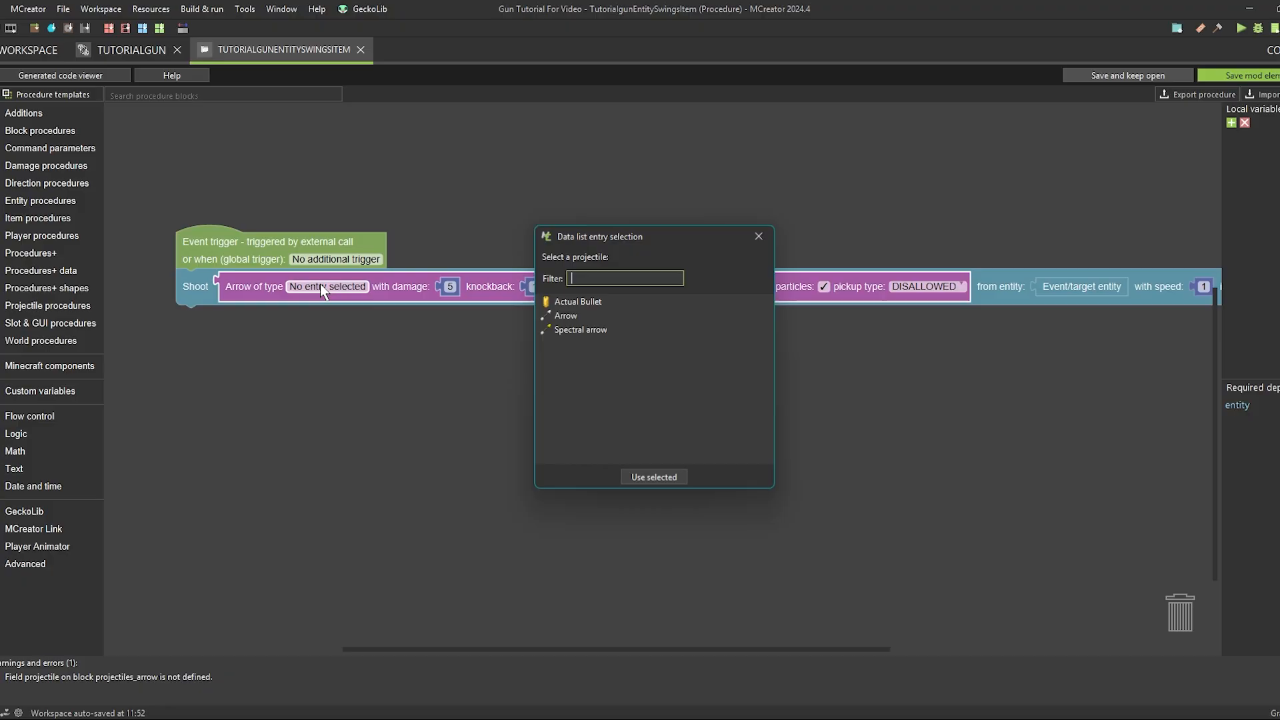
{"action": "double_click", "coordinate": [567, 300]}
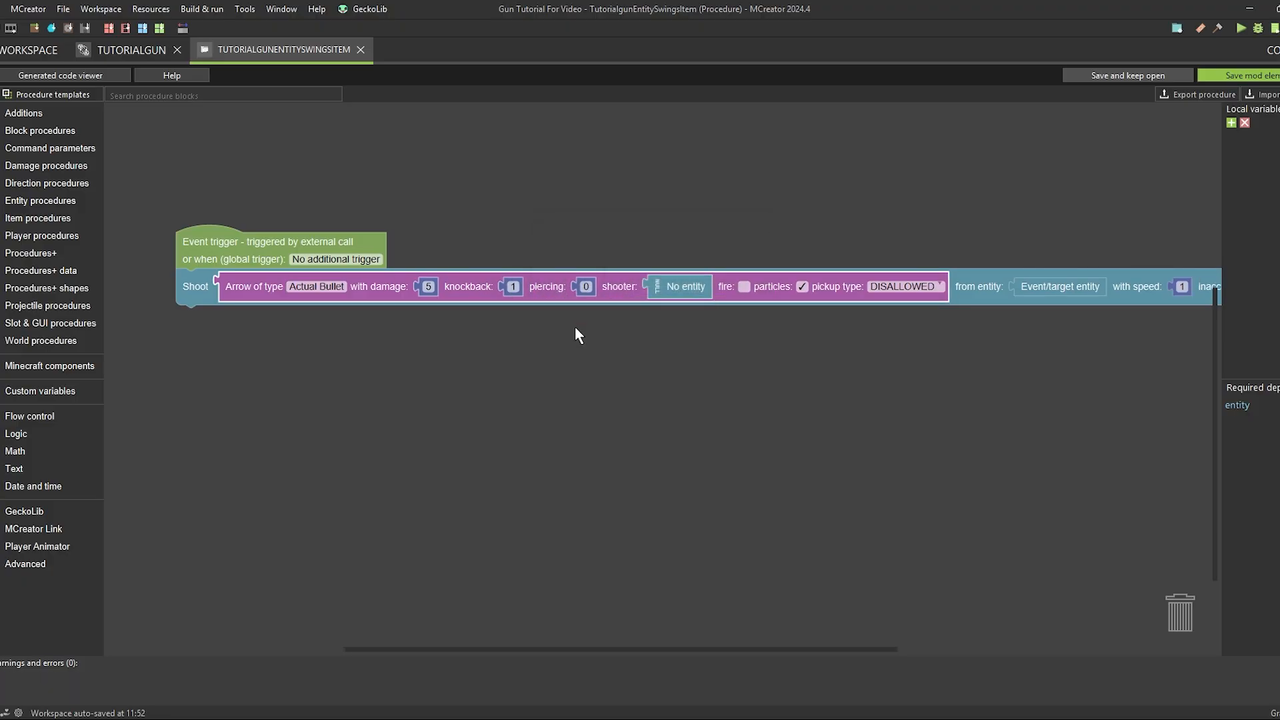
Try a damage of 10 on the arrow block and set it back to 5
{"action": "left_click", "coordinate": [426, 287]}
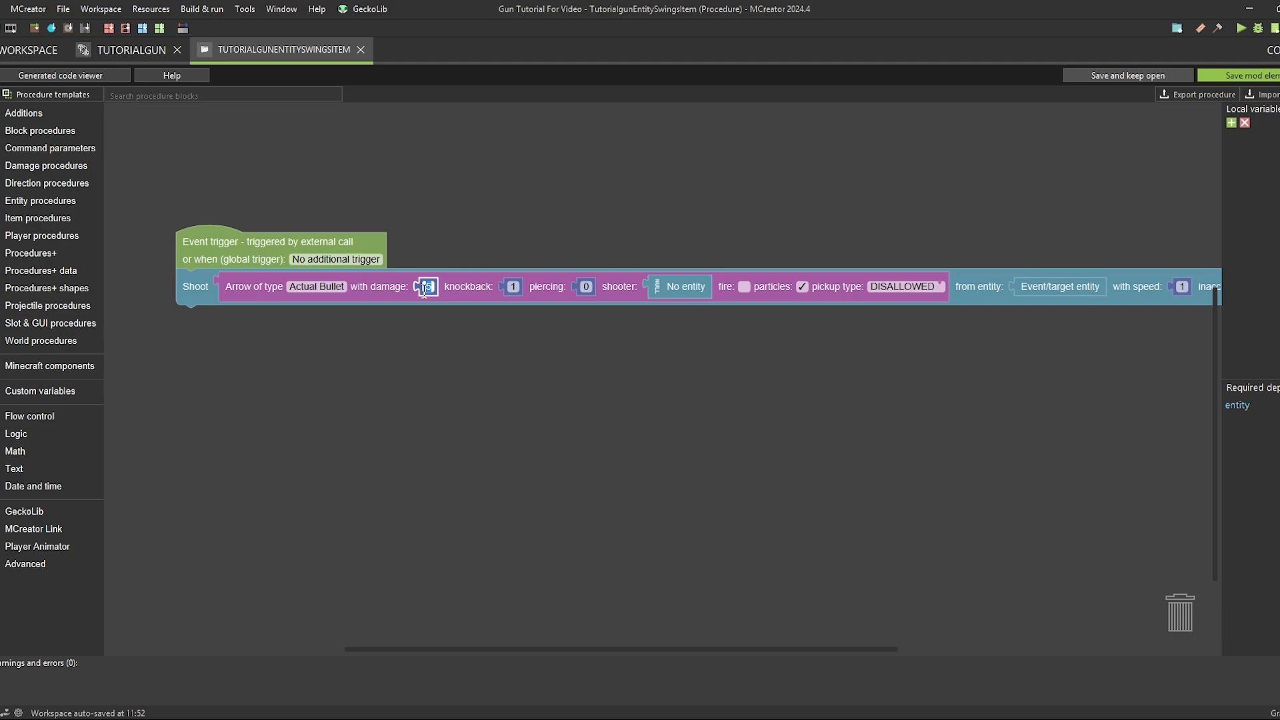
{"action": "type", "text": "10"}
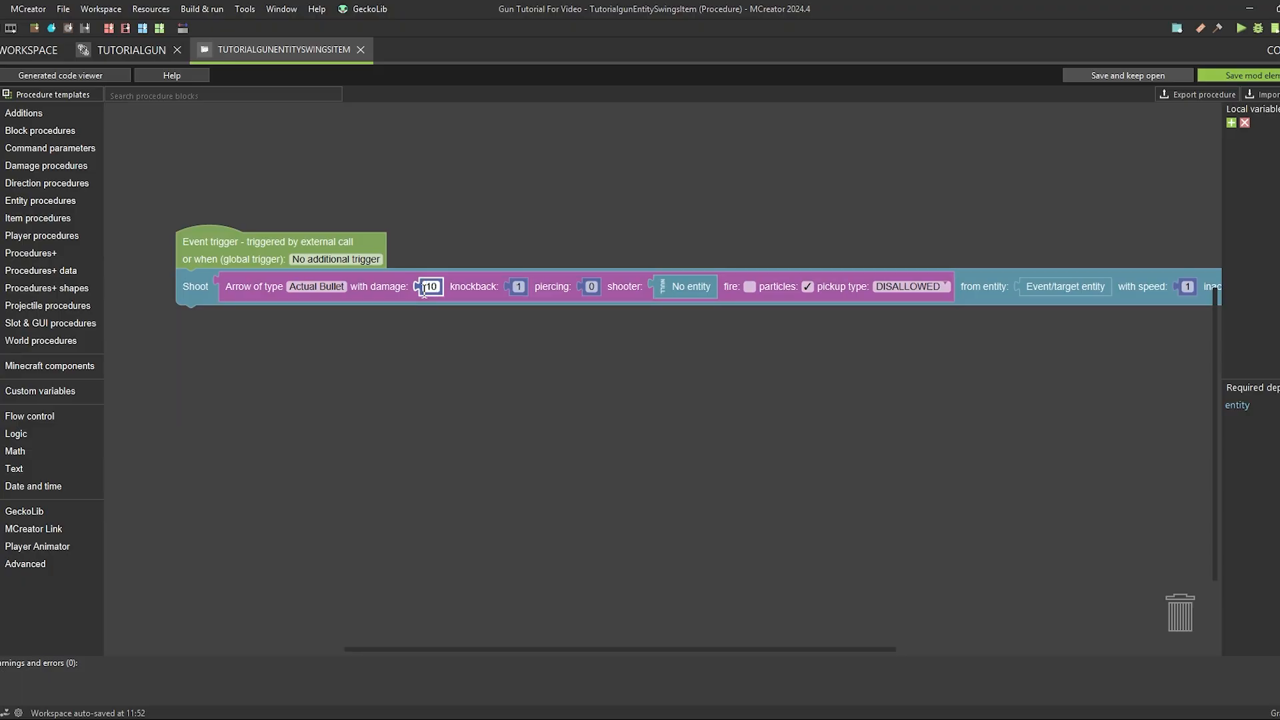
{"action": "key", "text": "BackSpace"}
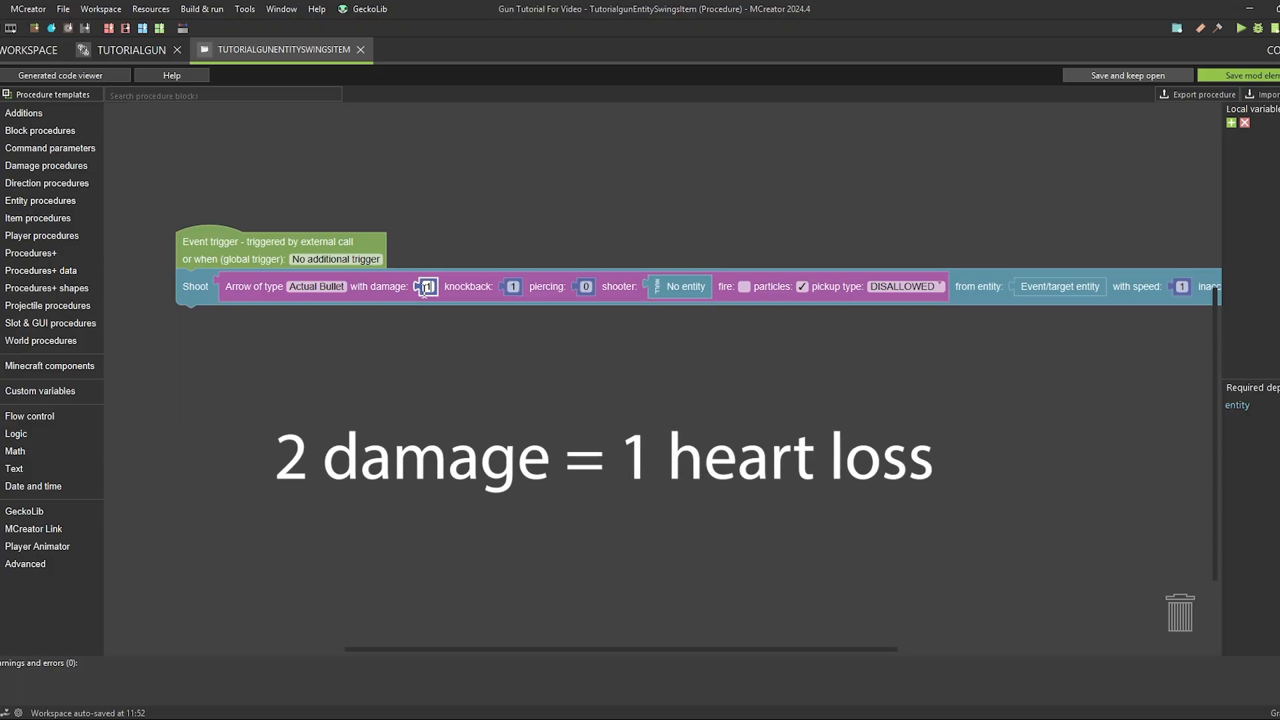
{"action": "type", "text": "0"}
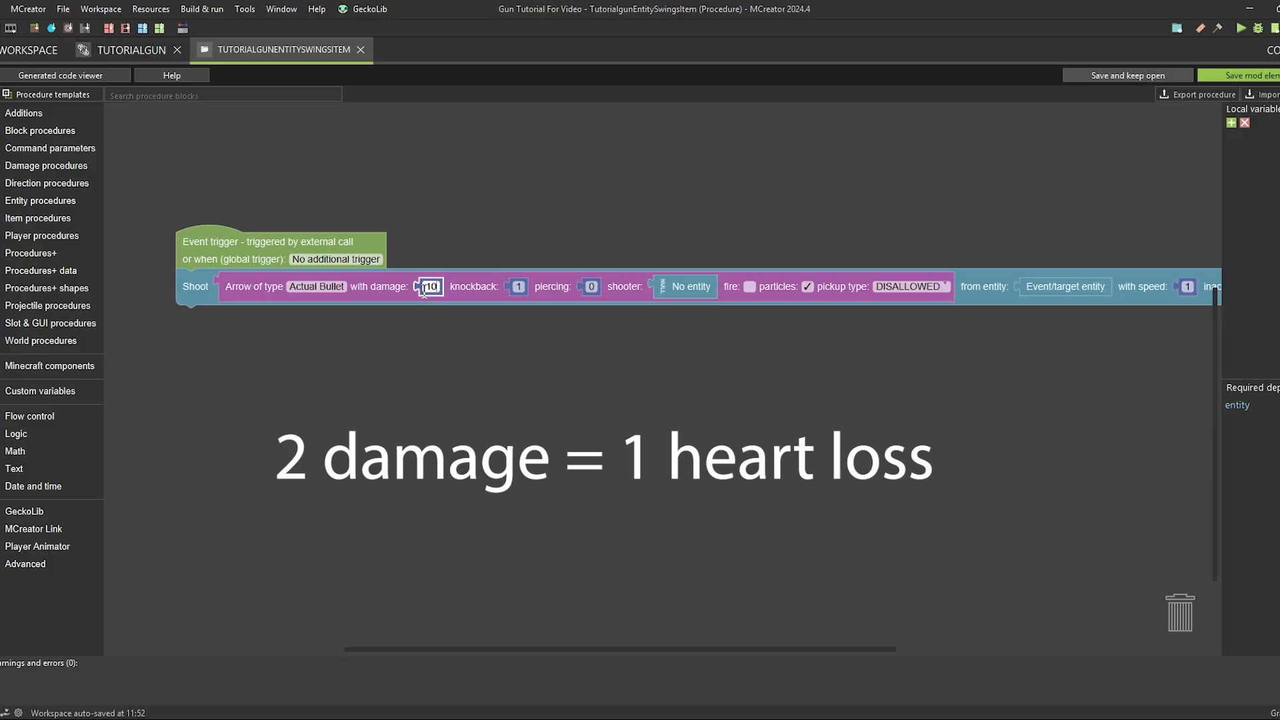
{"action": "key", "text": "BackSpace"}
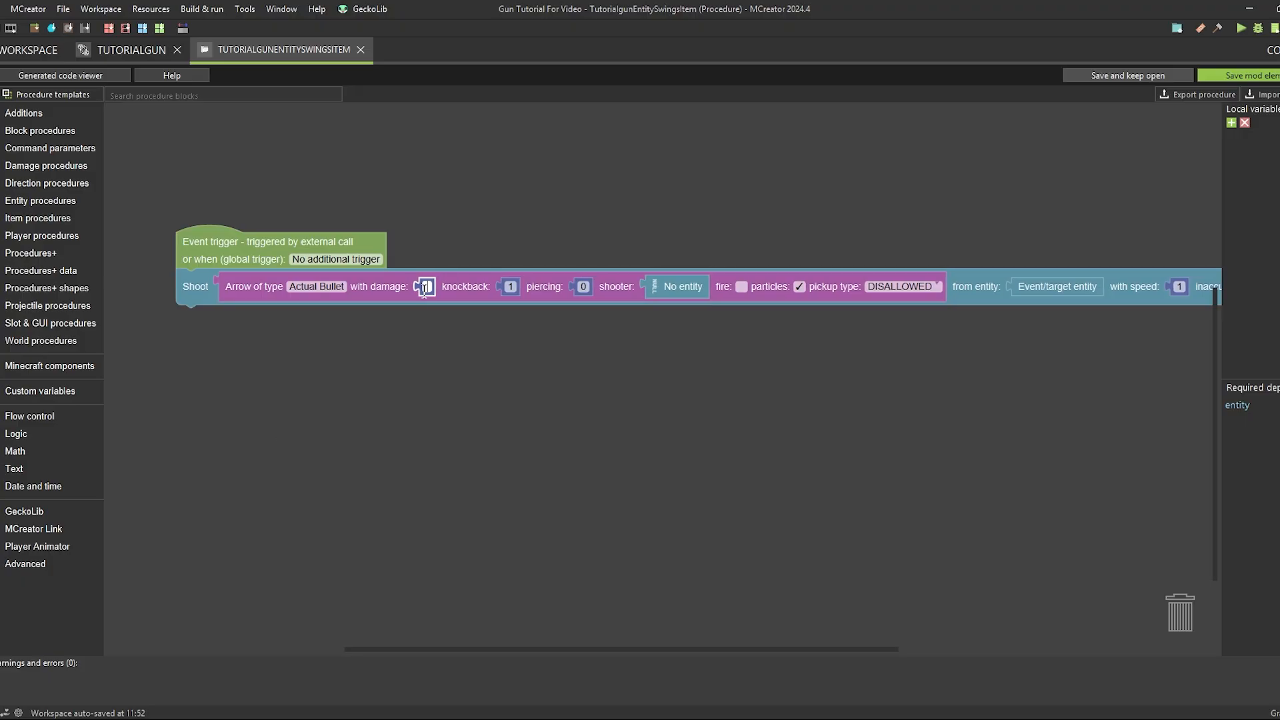
{"action": "key", "text": "BackSpace"}
{"action": "type", "text": "5"}
{"action": "left_click", "coordinate": [508, 357]}
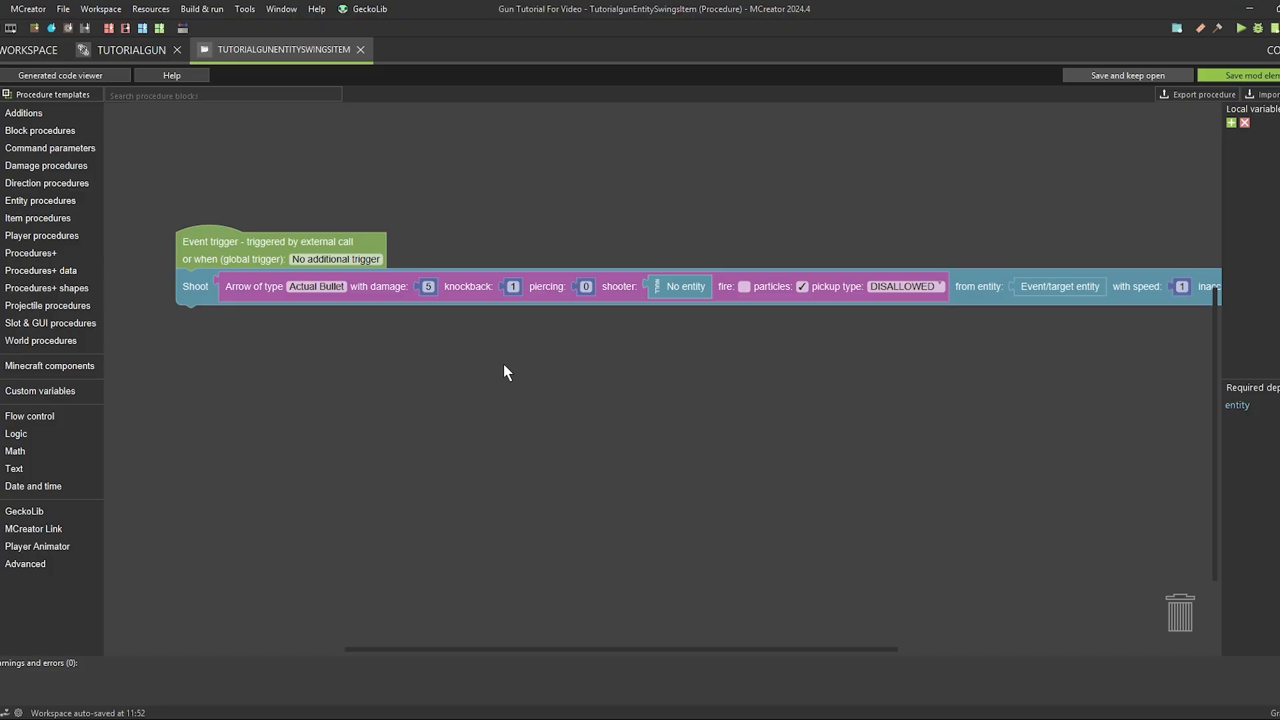
Set the Shoot block's speed to 25
{"action": "left_click_drag", "start_coordinate": [892, 374], "coordinate": [677, 488]}
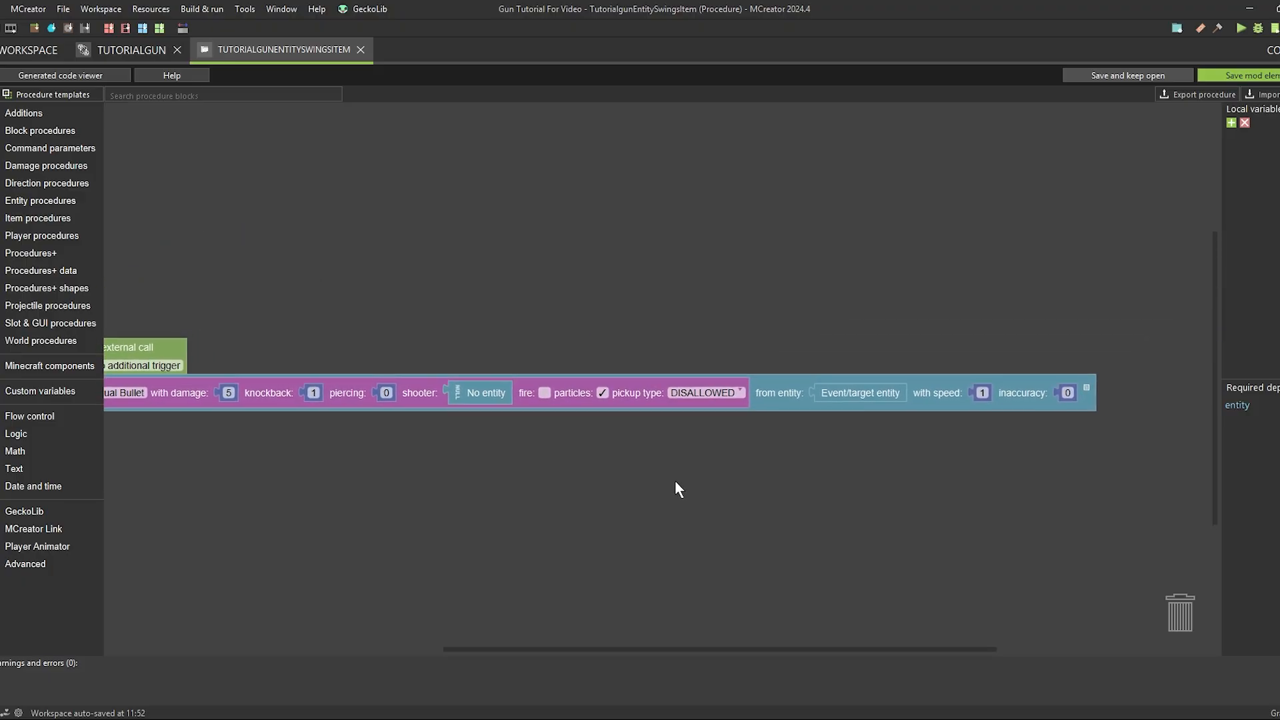
{"action": "left_click", "coordinate": [982, 392]}
{"action": "type", "text": "25"}
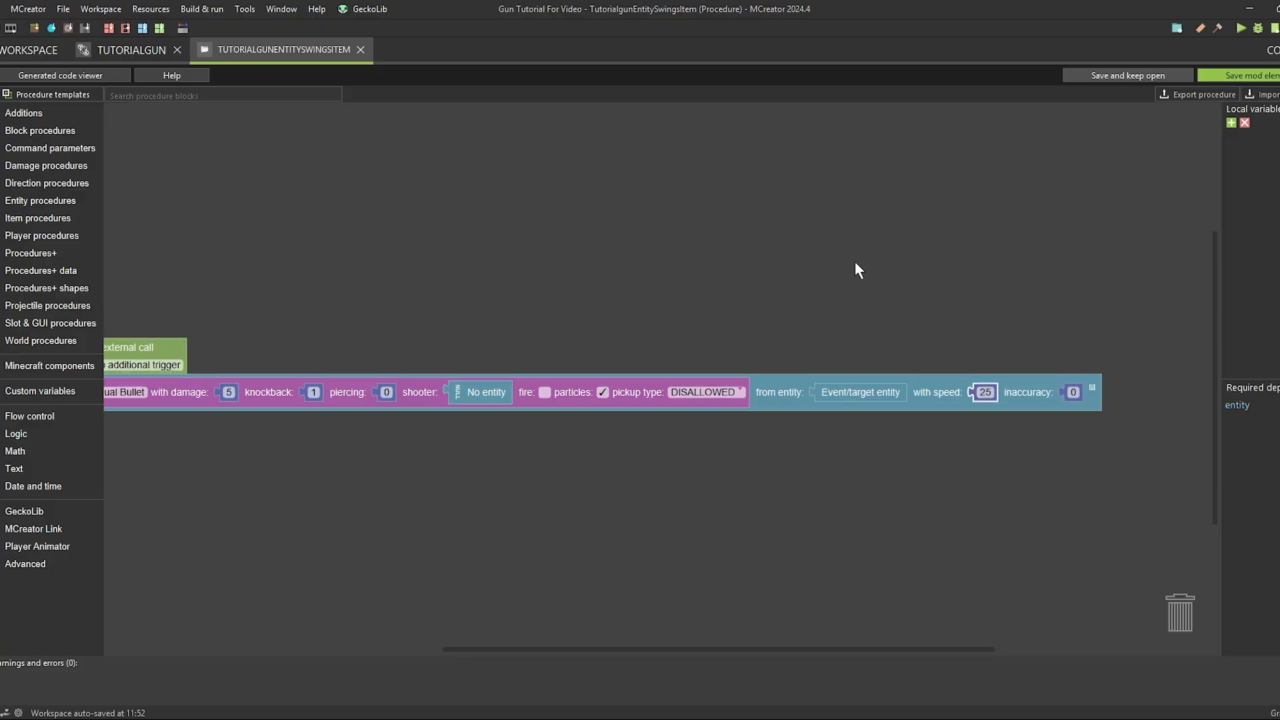
{"action": "left_click_drag", "start_coordinate": [855, 262], "coordinate": [1230, 305]}
{"action": "left_click_drag", "start_coordinate": [678, 332], "coordinate": [610, 234]}
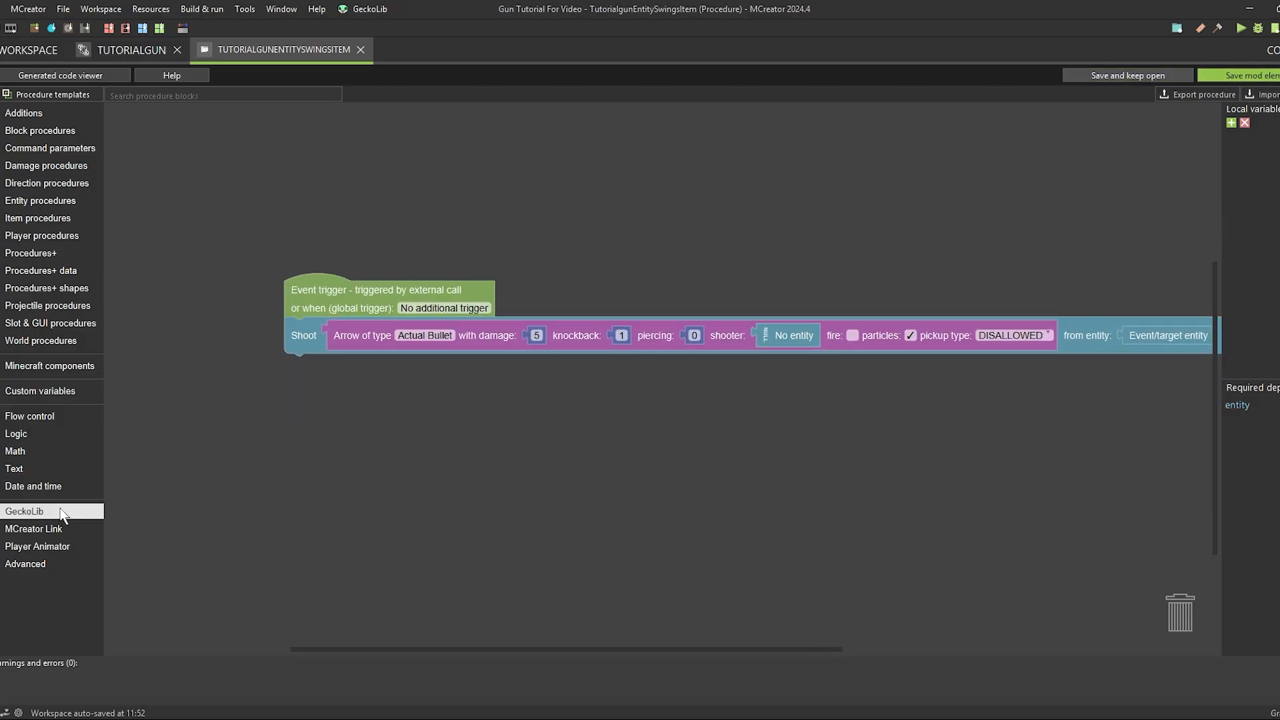
Insert the GeckoLib block that plays an item animation between the event trigger and the Shoot block, and check its list of animated items
{"action": "left_click", "coordinate": [27, 511]}
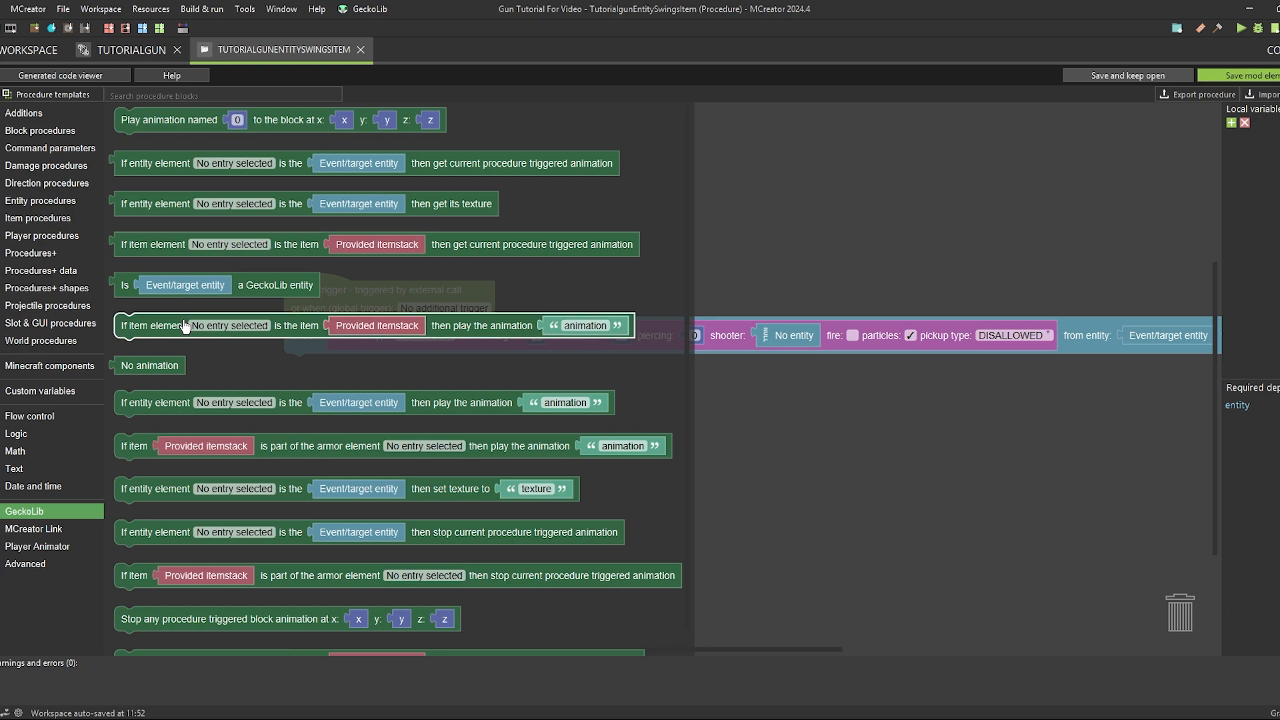
{"action": "left_click_drag", "start_coordinate": [185, 325], "coordinate": [358, 330]}
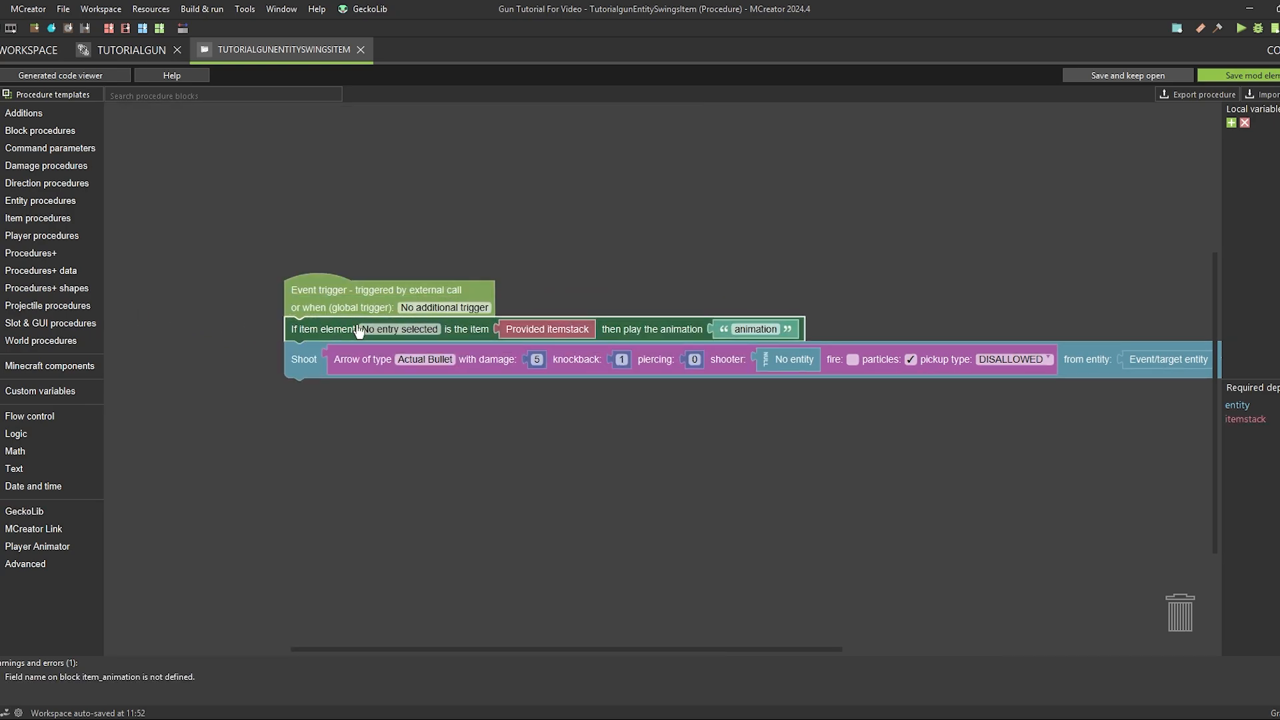
{"action": "left_click", "coordinate": [400, 334]}
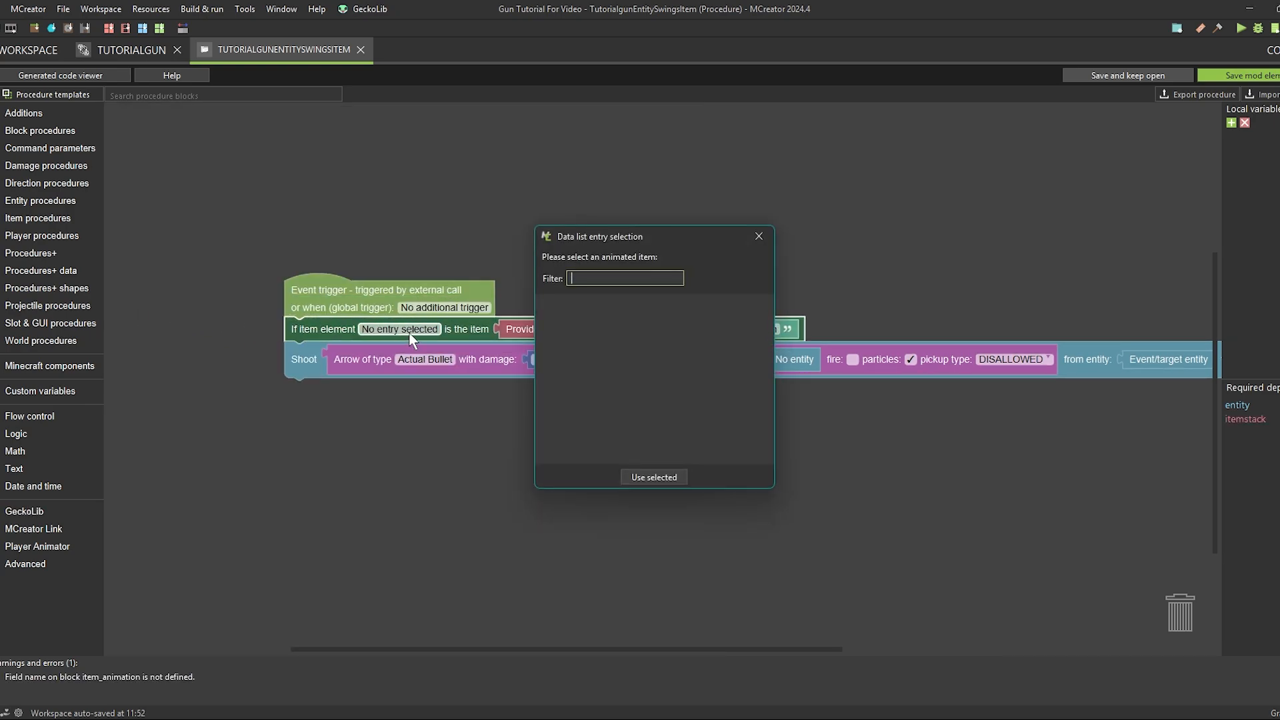
{"action": "left_click", "coordinate": [760, 235]}
Save the Tutorialgun mod element and select Tutorialgun as the item element in the animation block
{"action": "left_click", "coordinate": [139, 50]}
{"action": "left_click", "coordinate": [1264, 78]}
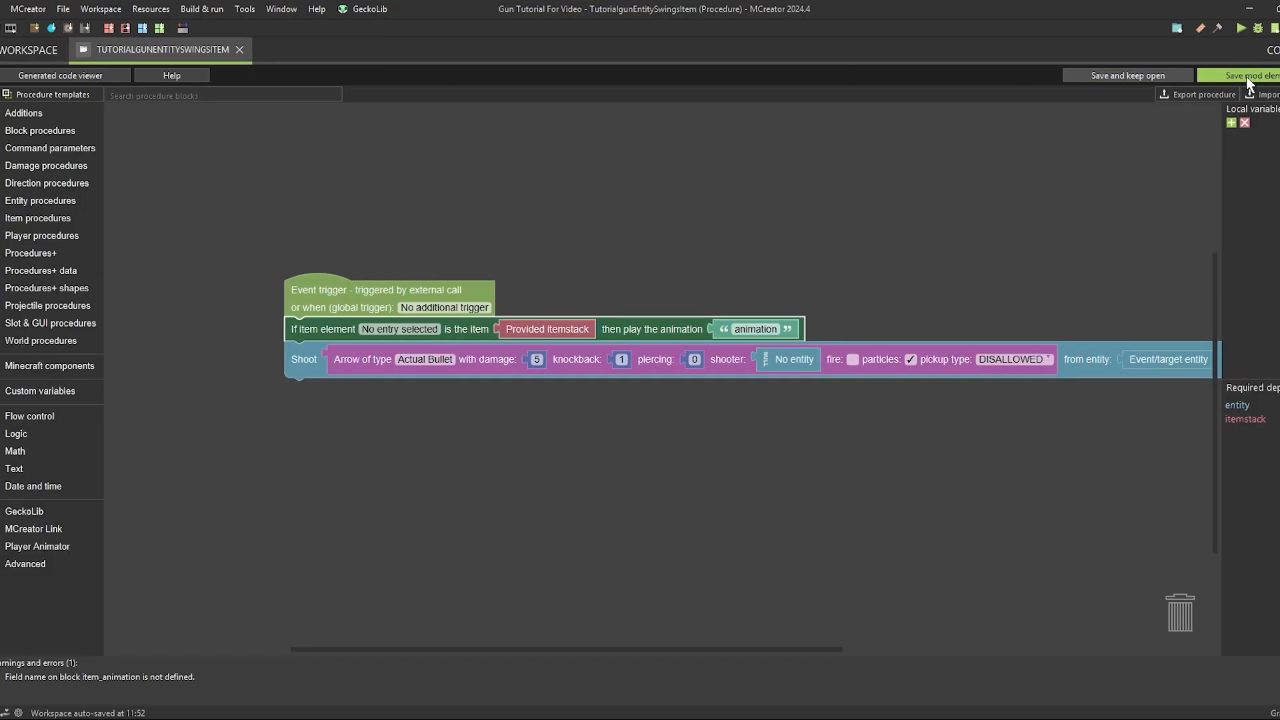
{"action": "left_click", "coordinate": [398, 333]}
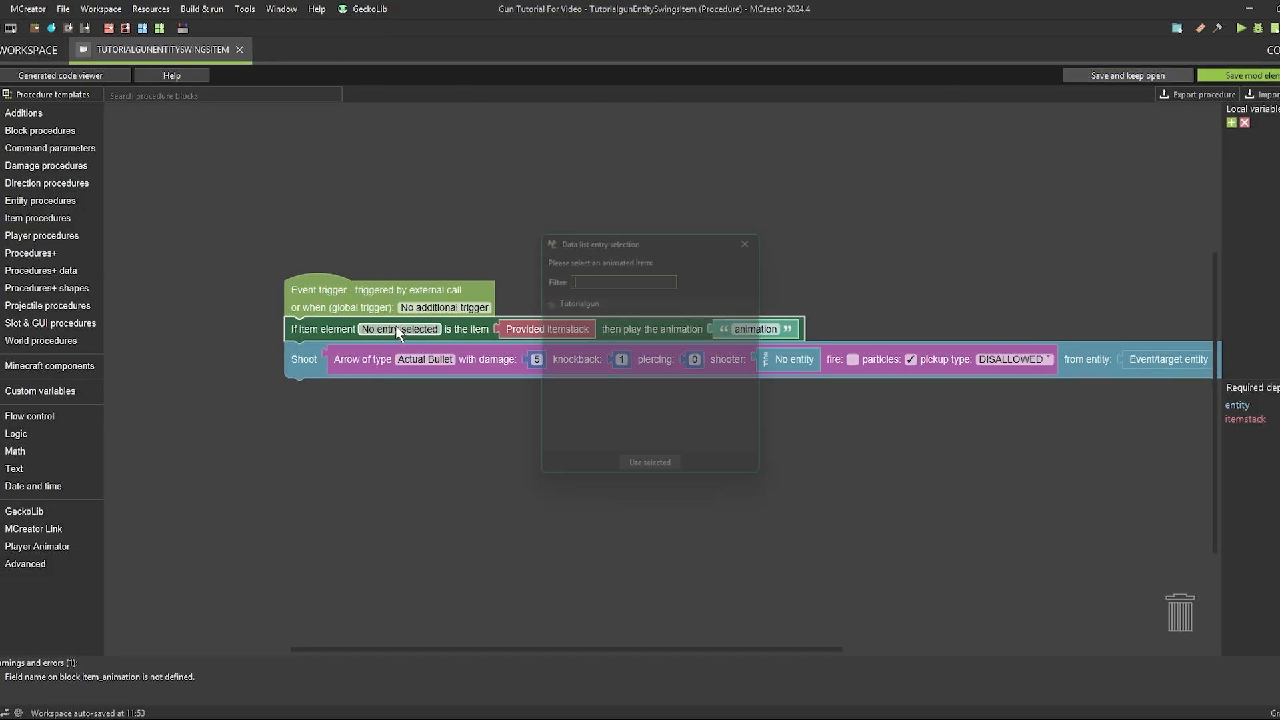
{"action": "double_click", "coordinate": [586, 301]}
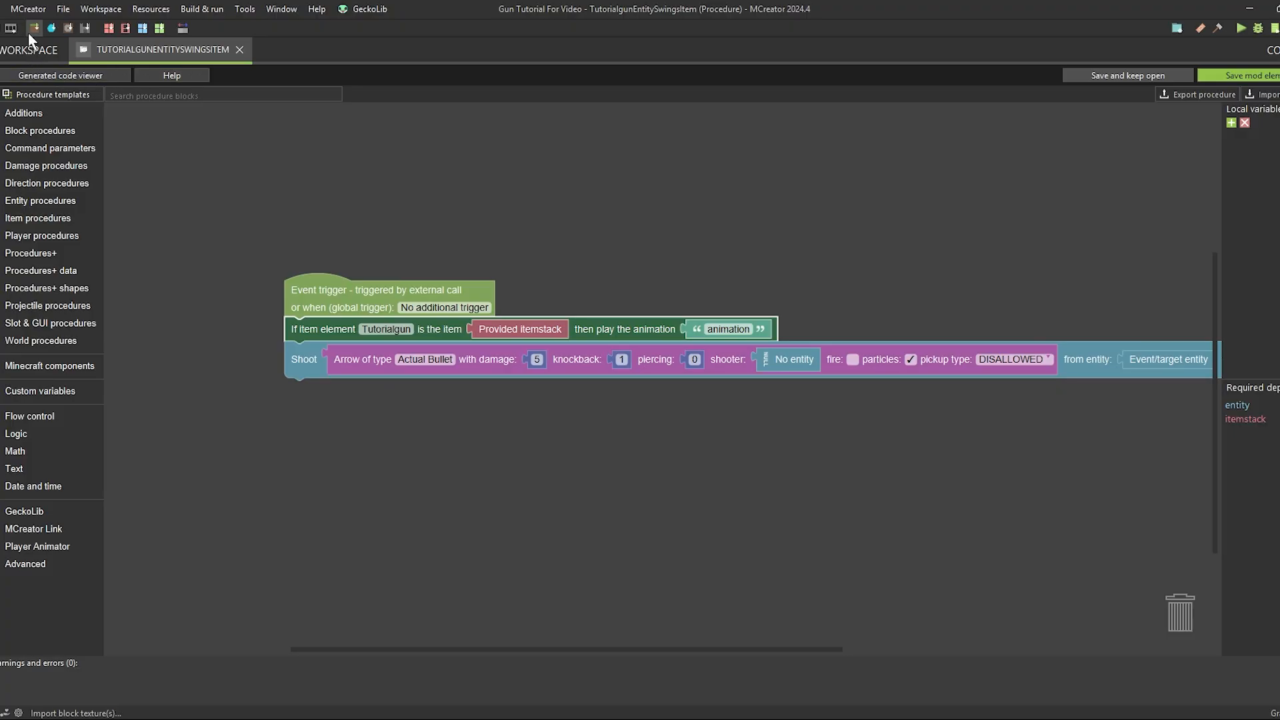
Reopen Tutorialgun from the workspace, check the procedures offered for its When entity swings item trigger, and return to the procedure
{"action": "left_click", "coordinate": [42, 51]}
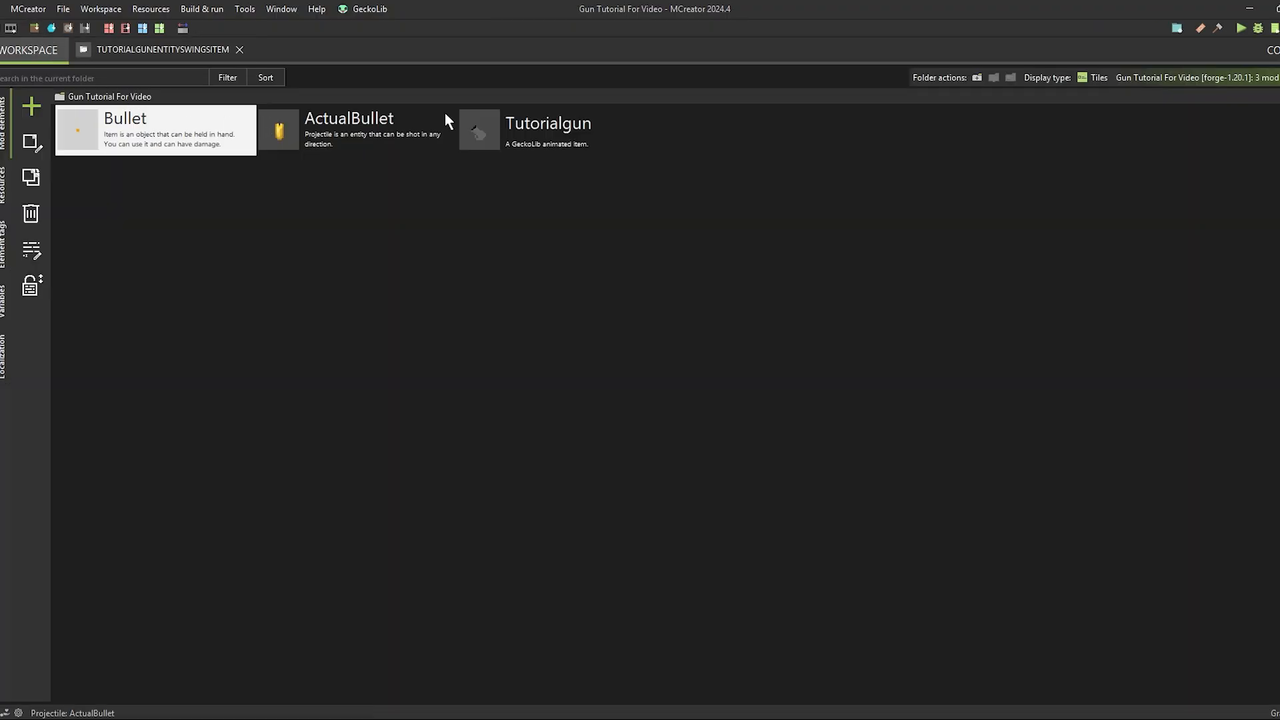
{"action": "left_click", "coordinate": [511, 131]}
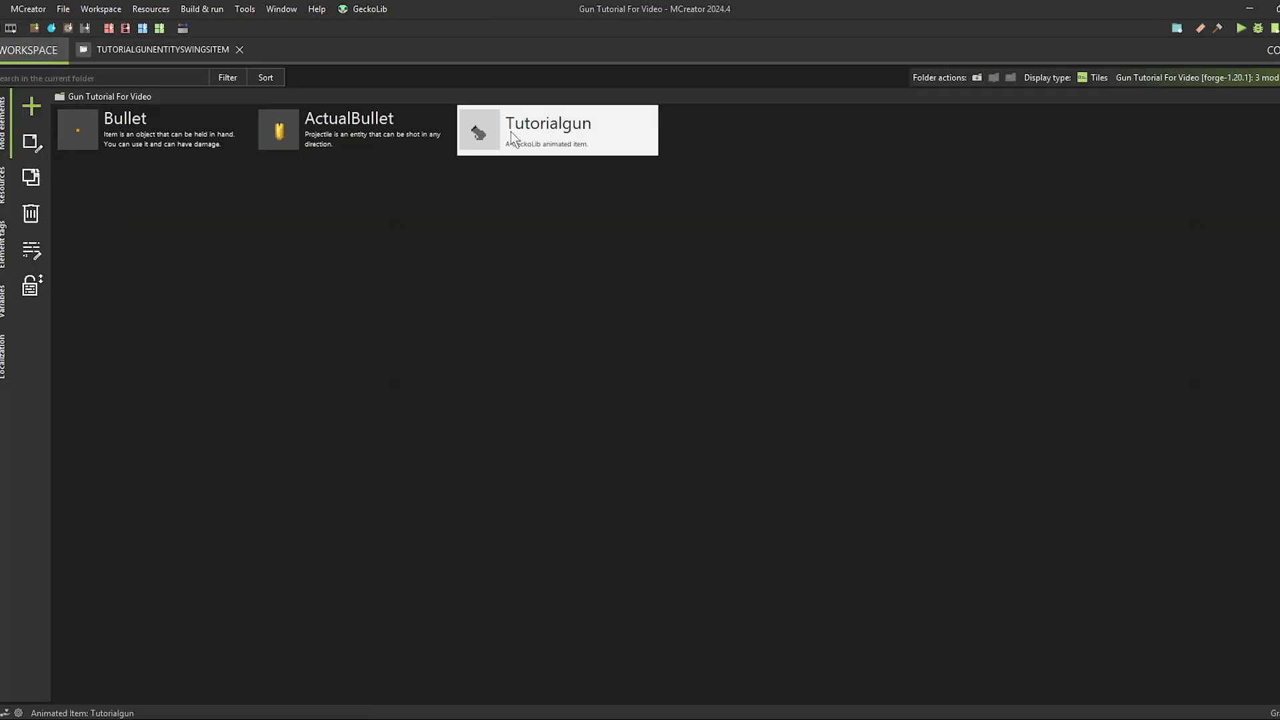
{"action": "left_click", "coordinate": [158, 56]}
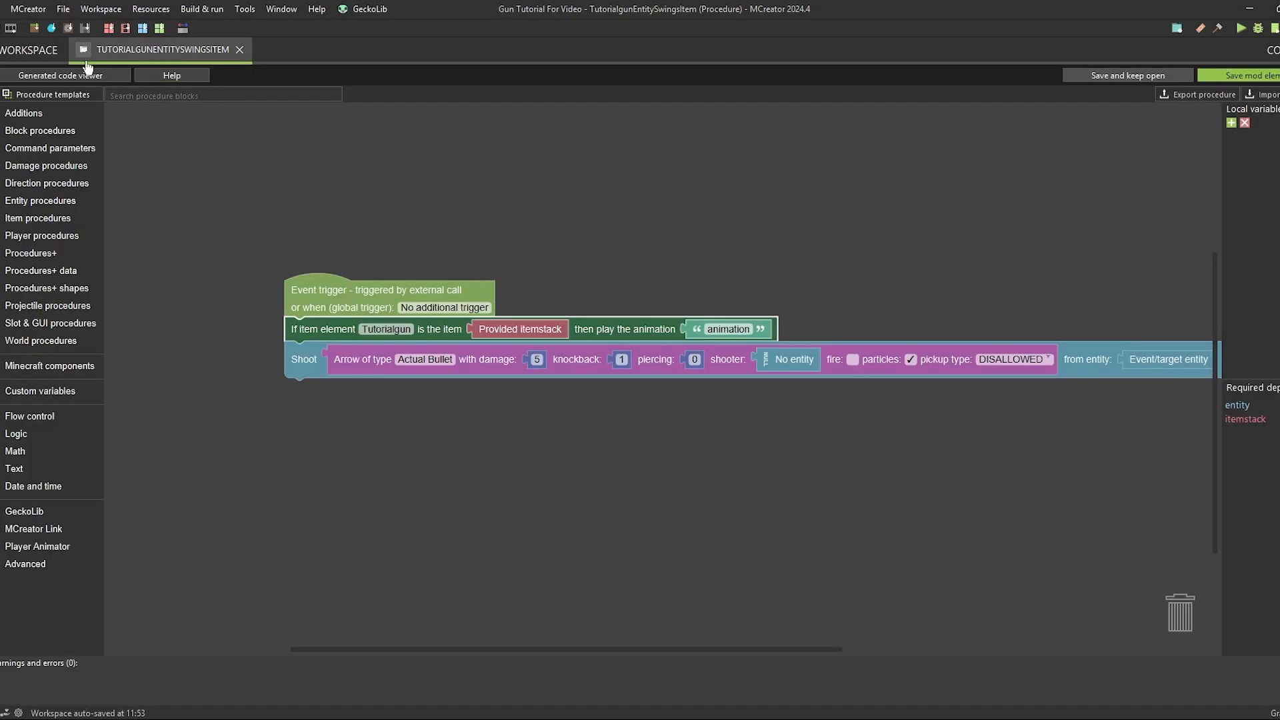
{"action": "left_click", "coordinate": [34, 50]}
{"action": "double_click", "coordinate": [554, 129]}
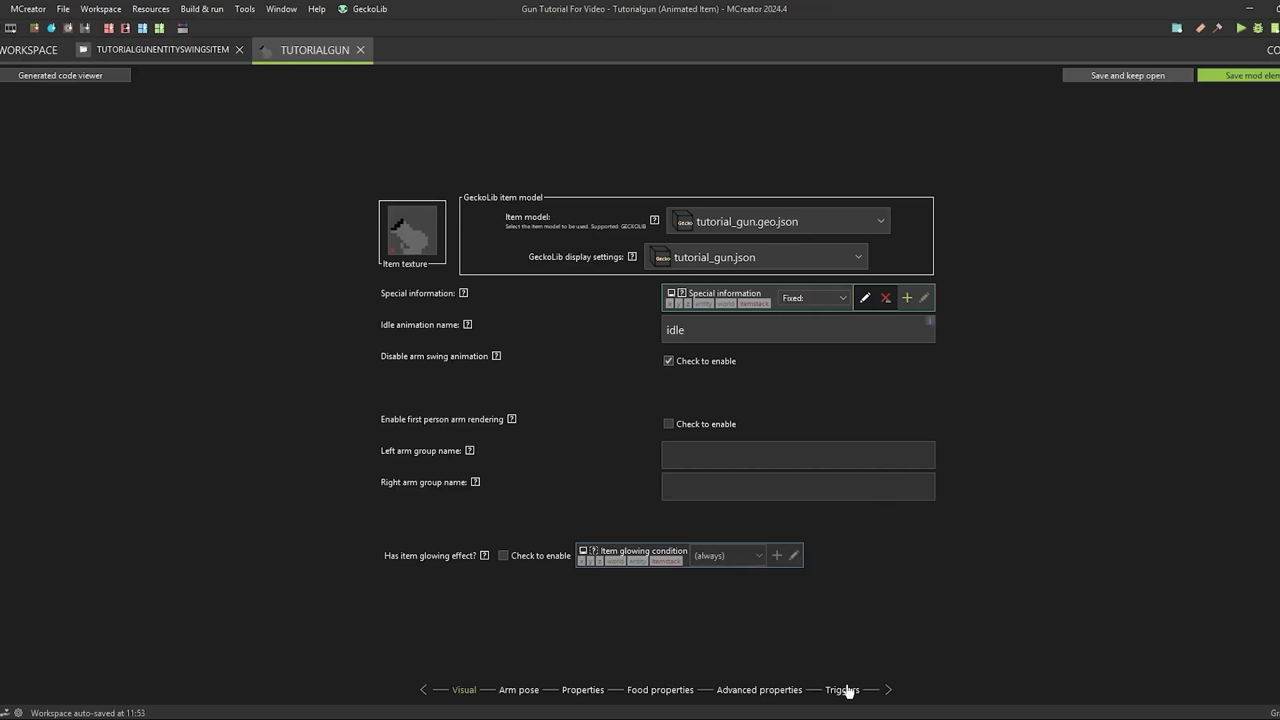
{"action": "left_click", "coordinate": [843, 690]}
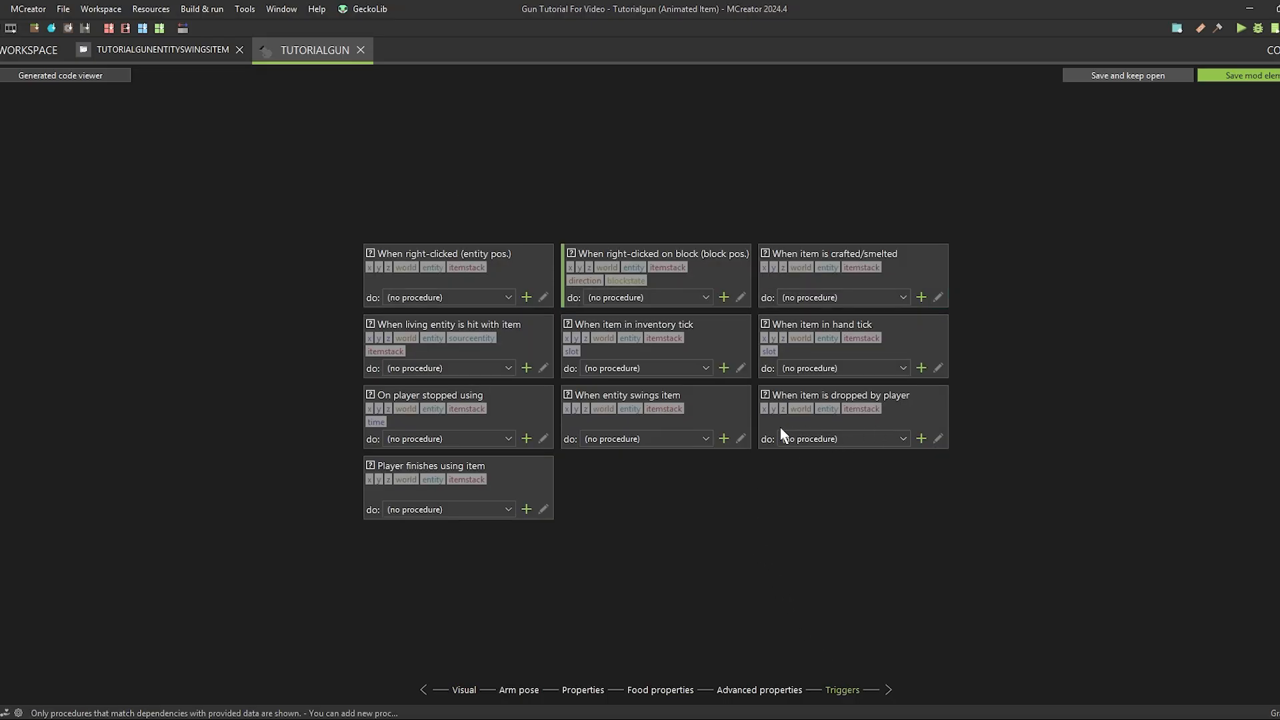
{"action": "left_click", "coordinate": [647, 439]}
{"action": "left_click", "coordinate": [643, 443]}
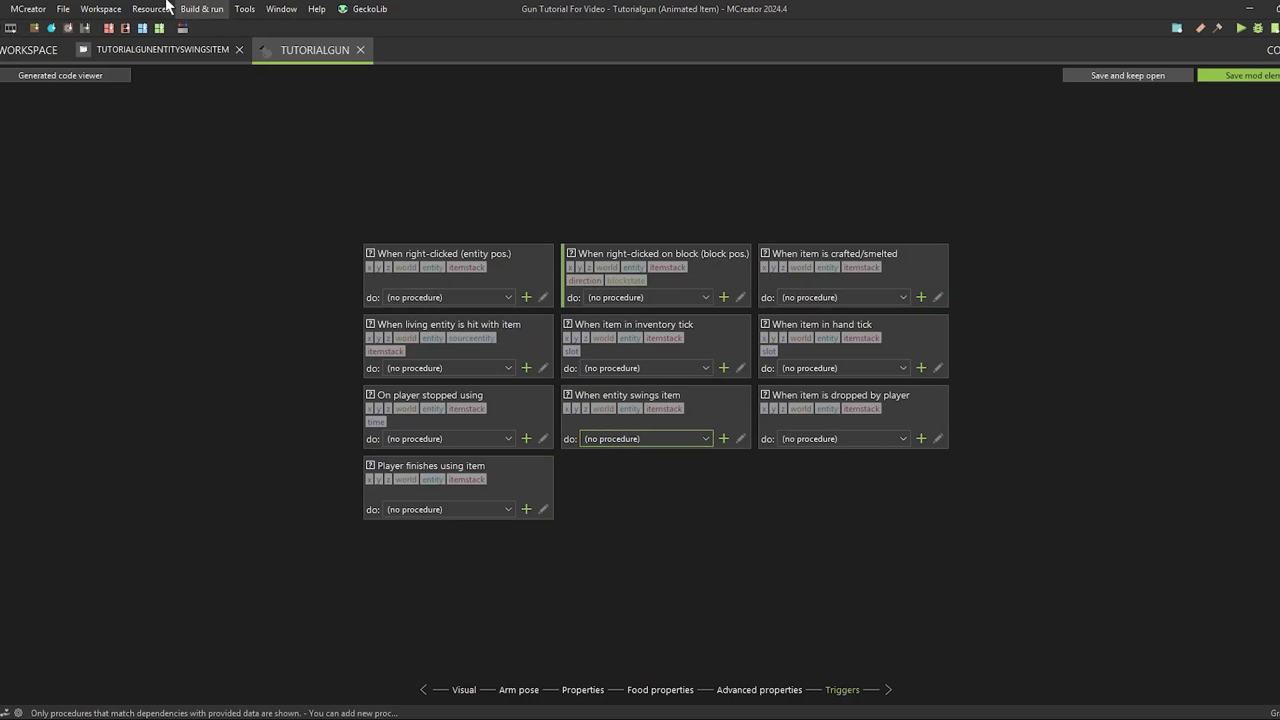
{"action": "left_click", "coordinate": [169, 51]}
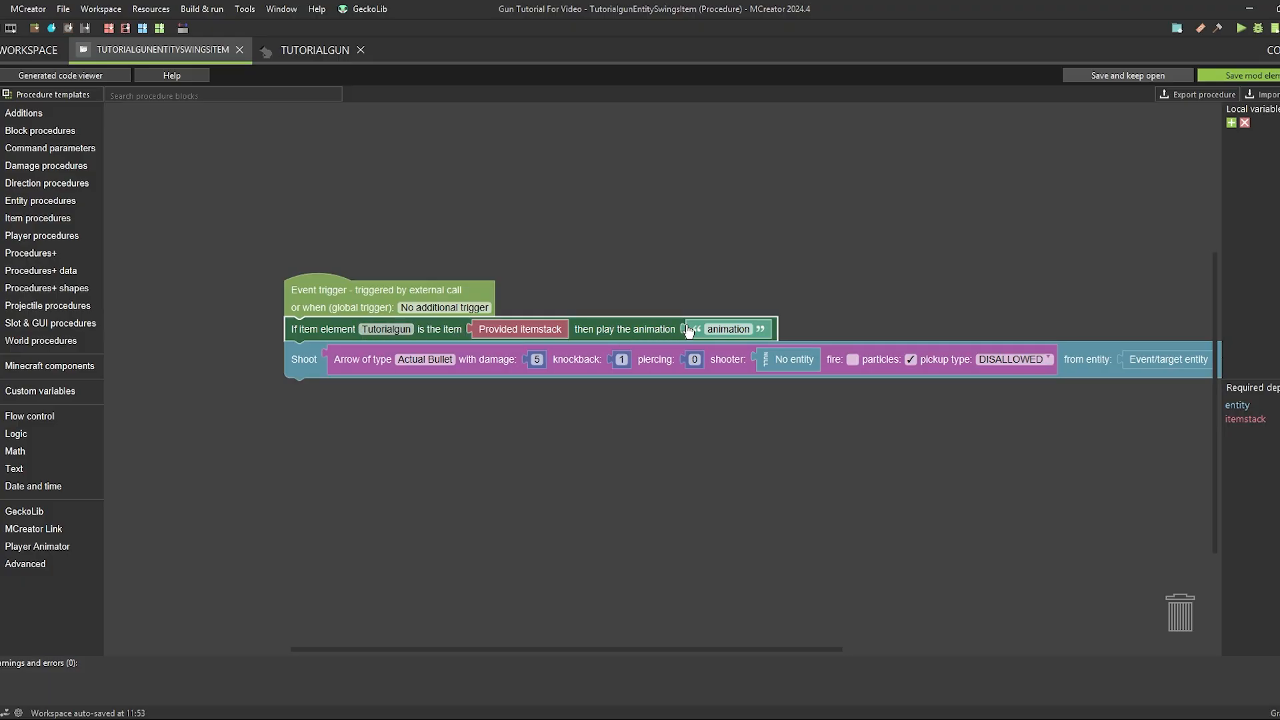
Set the animation played by the procedure's animation block to "shoot", and save both the procedure and the Tutorialgun element
{"action": "left_click", "coordinate": [726, 330]}
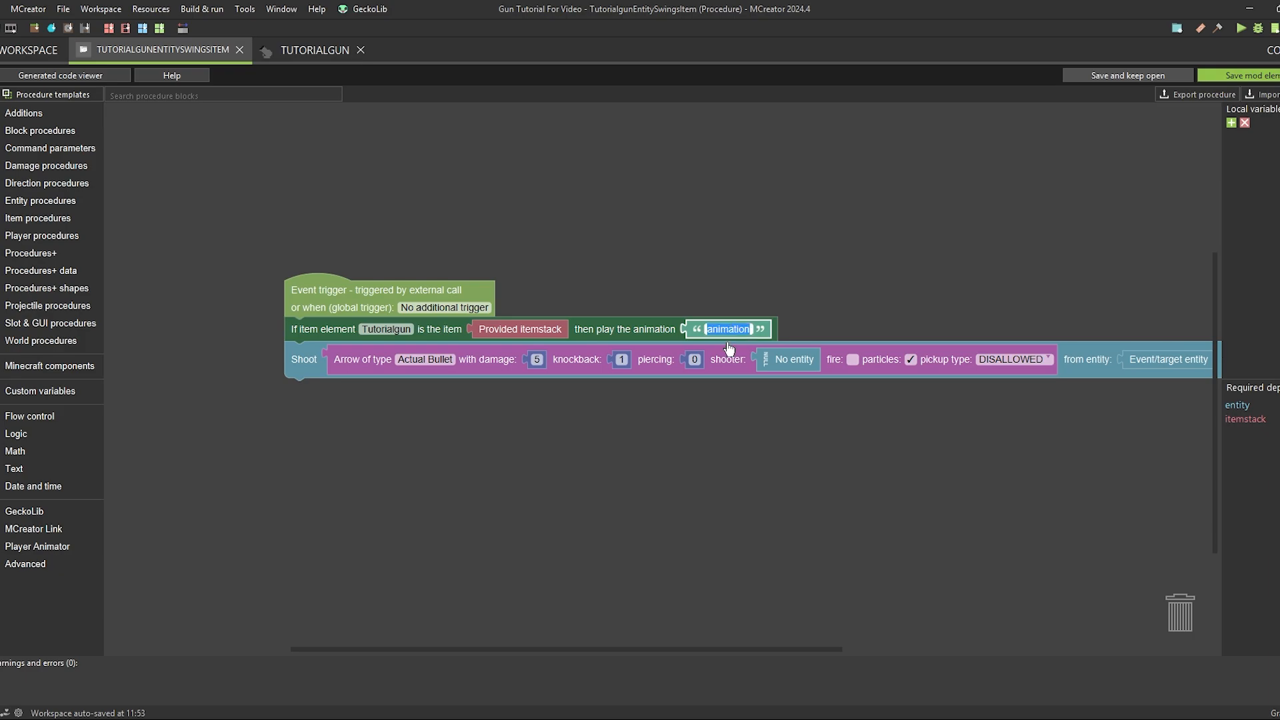
{"action": "type", "text": "shoot"}
{"action": "key", "text": "Return"}
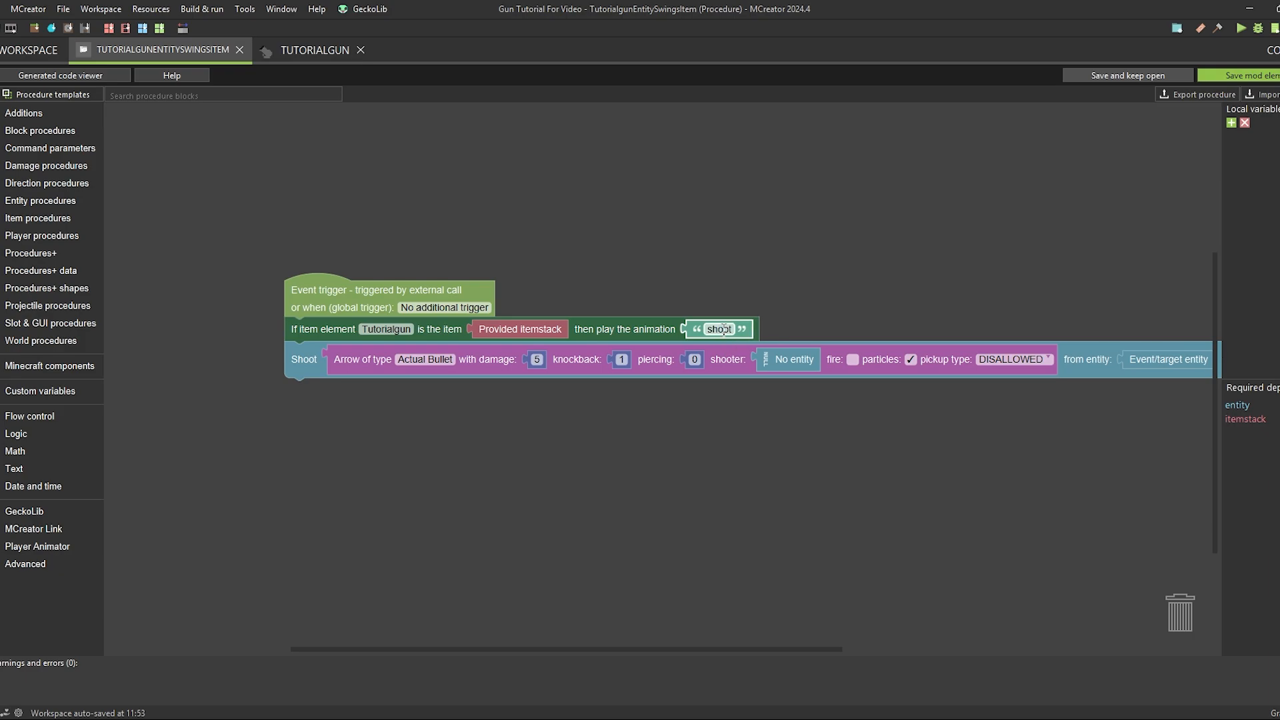
{"action": "left_click", "coordinate": [1242, 79]}
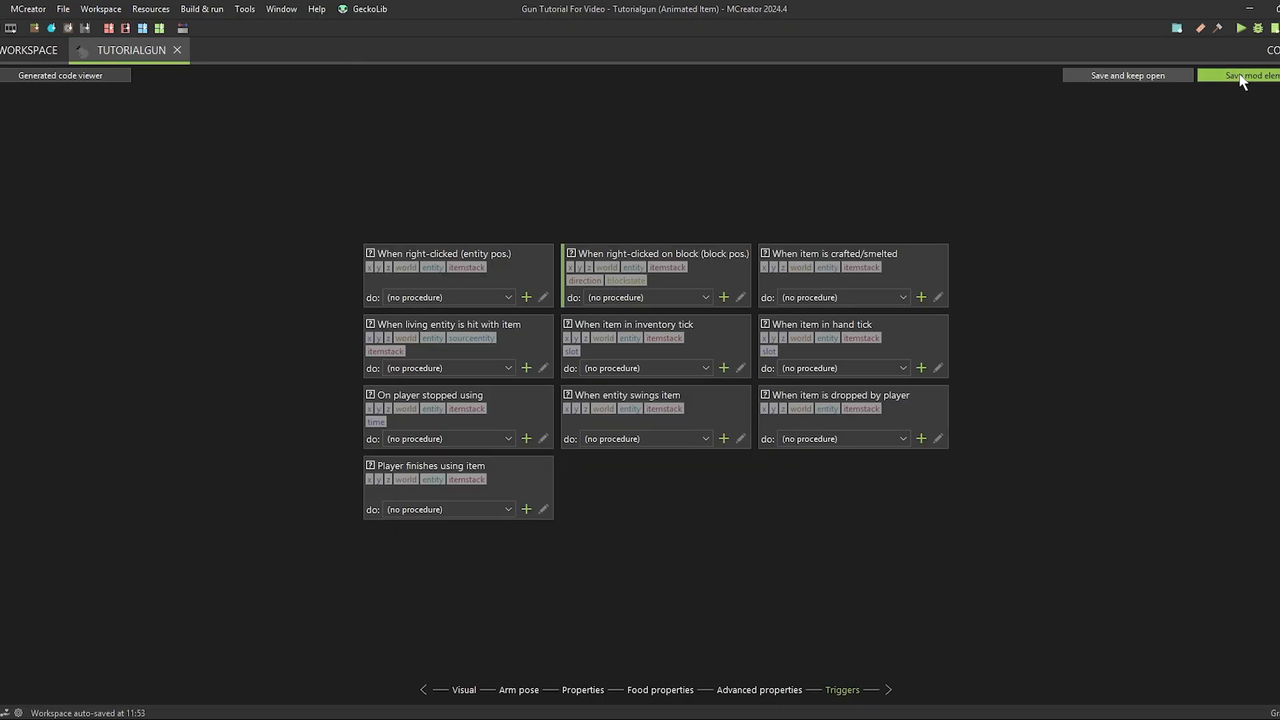
{"action": "left_click", "coordinate": [1240, 78]}
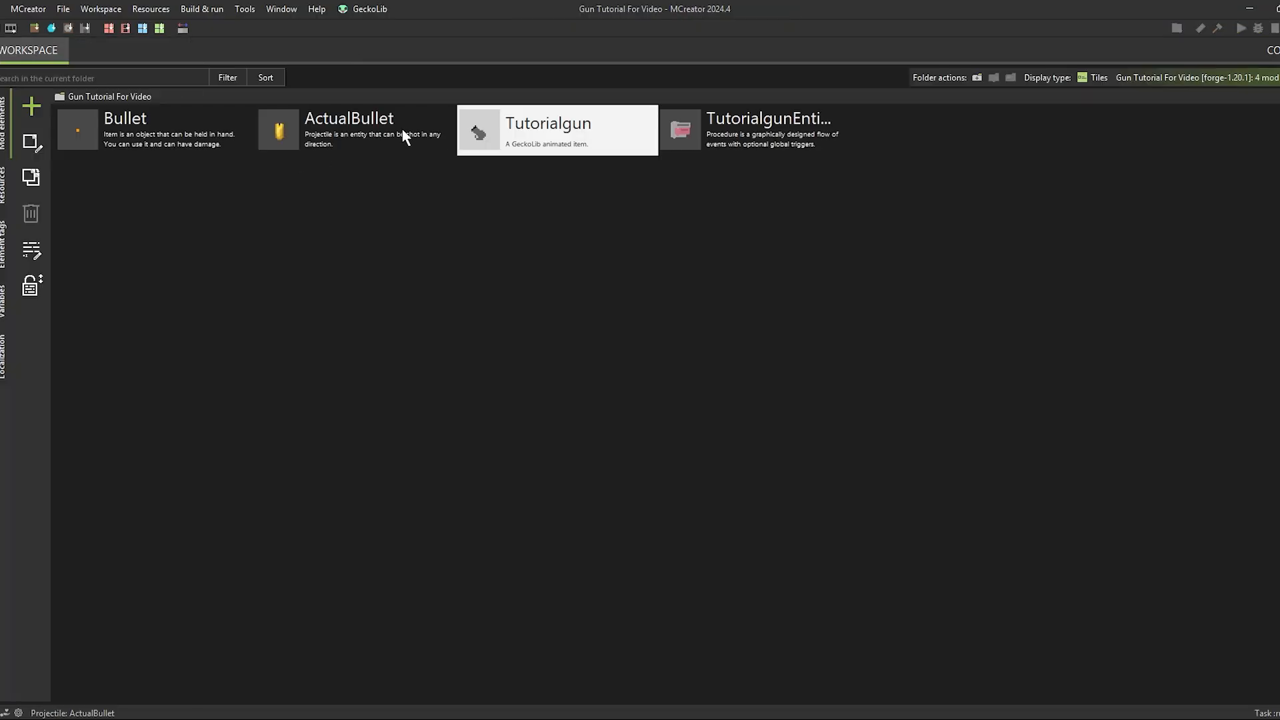
Reopen Tutorialgun from the workspace and add the Combat tab to its creative inventory tabs
{"action": "double_click", "coordinate": [580, 134]}
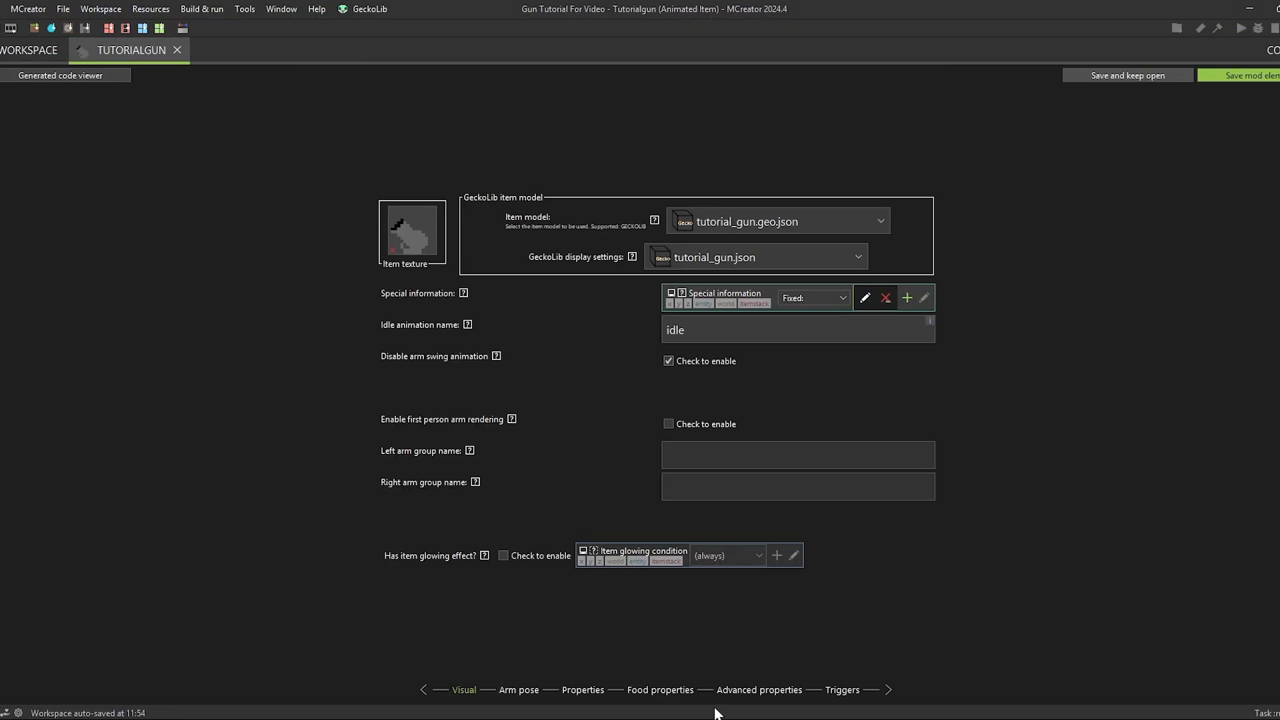
{"action": "left_click", "coordinate": [582, 694]}
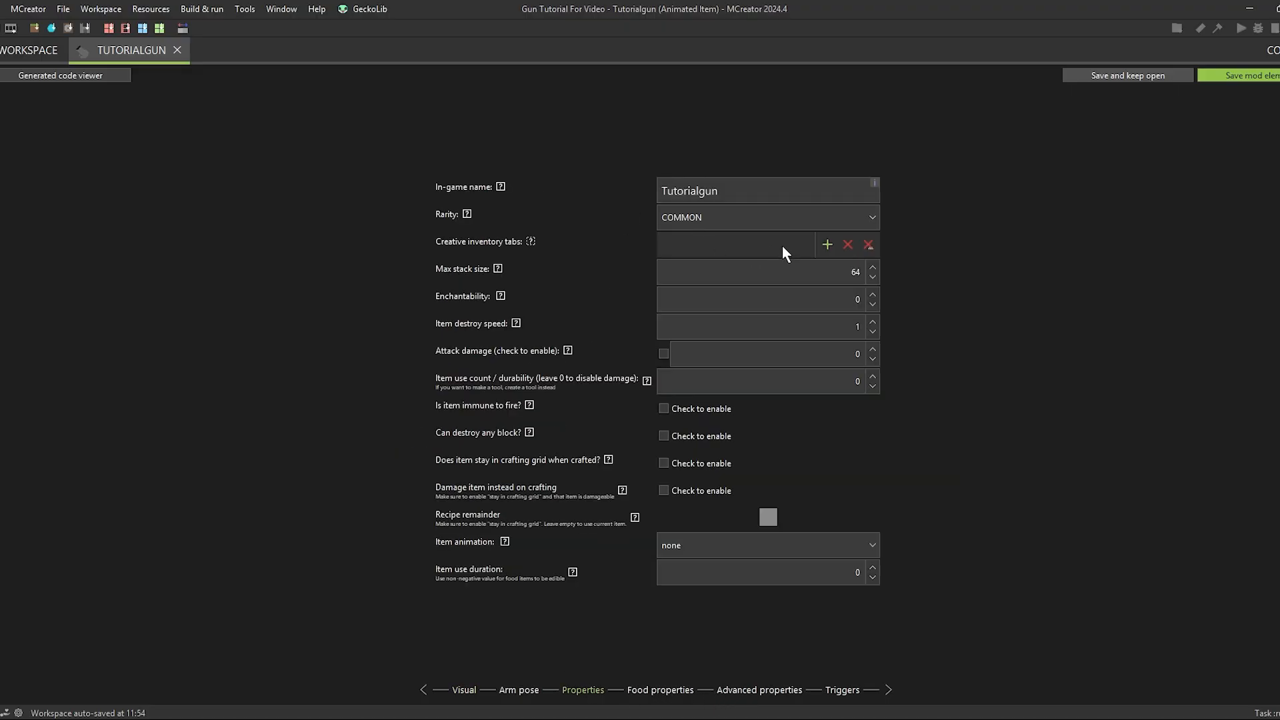
{"action": "left_click", "coordinate": [828, 245]}
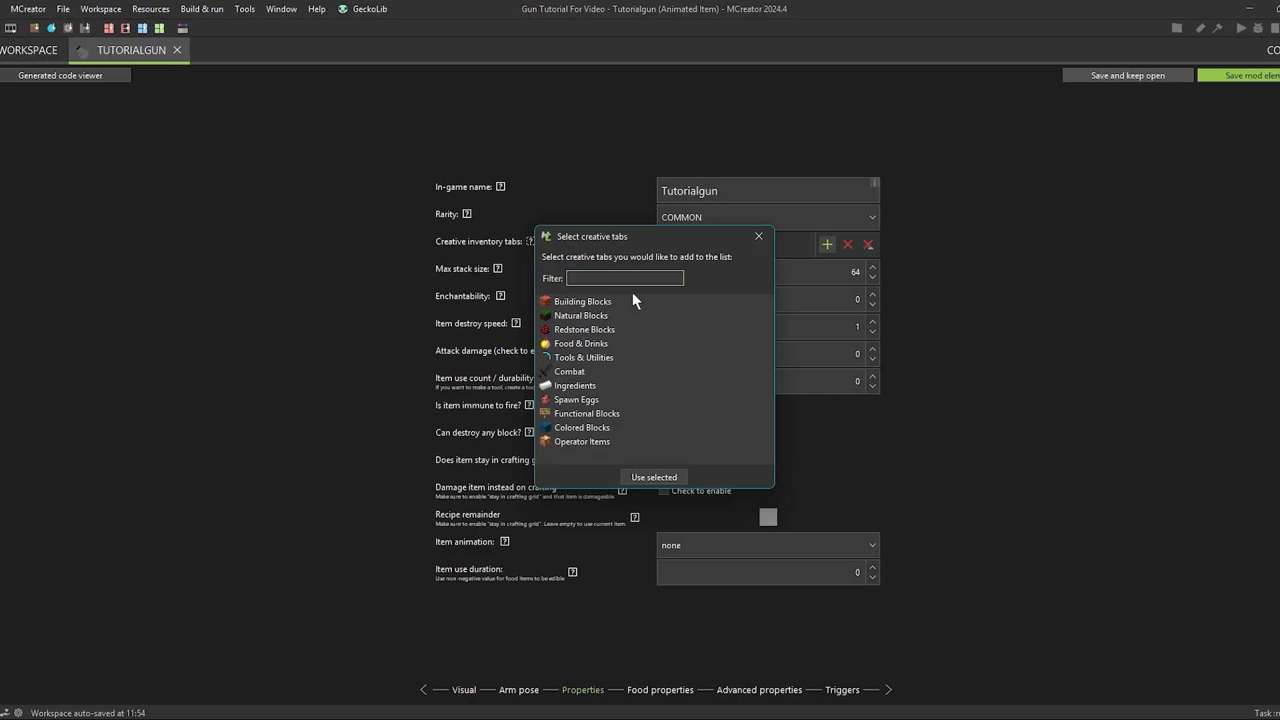
{"action": "double_click", "coordinate": [569, 371]}
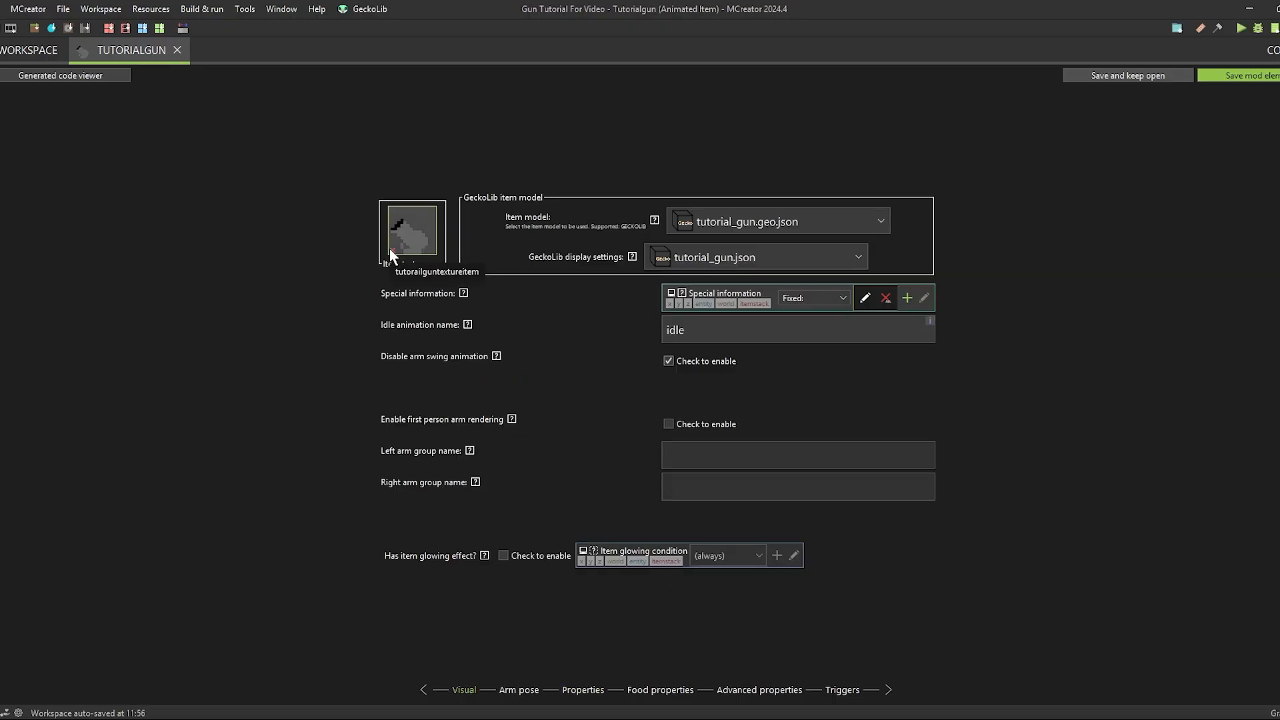
Import tutorialguntexture, assign it as Tutorialgun's item texture, and save the mod element
{"action": "left_click", "coordinate": [411, 230]}
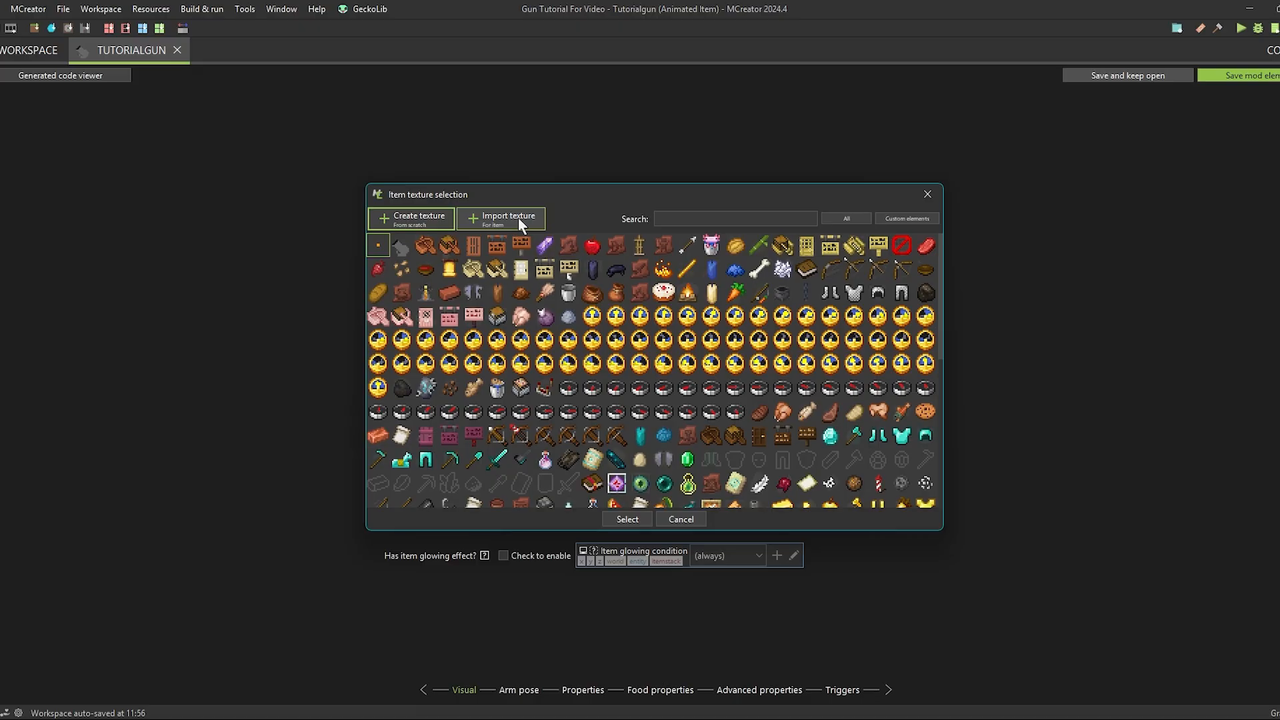
{"action": "left_click", "coordinate": [518, 217]}
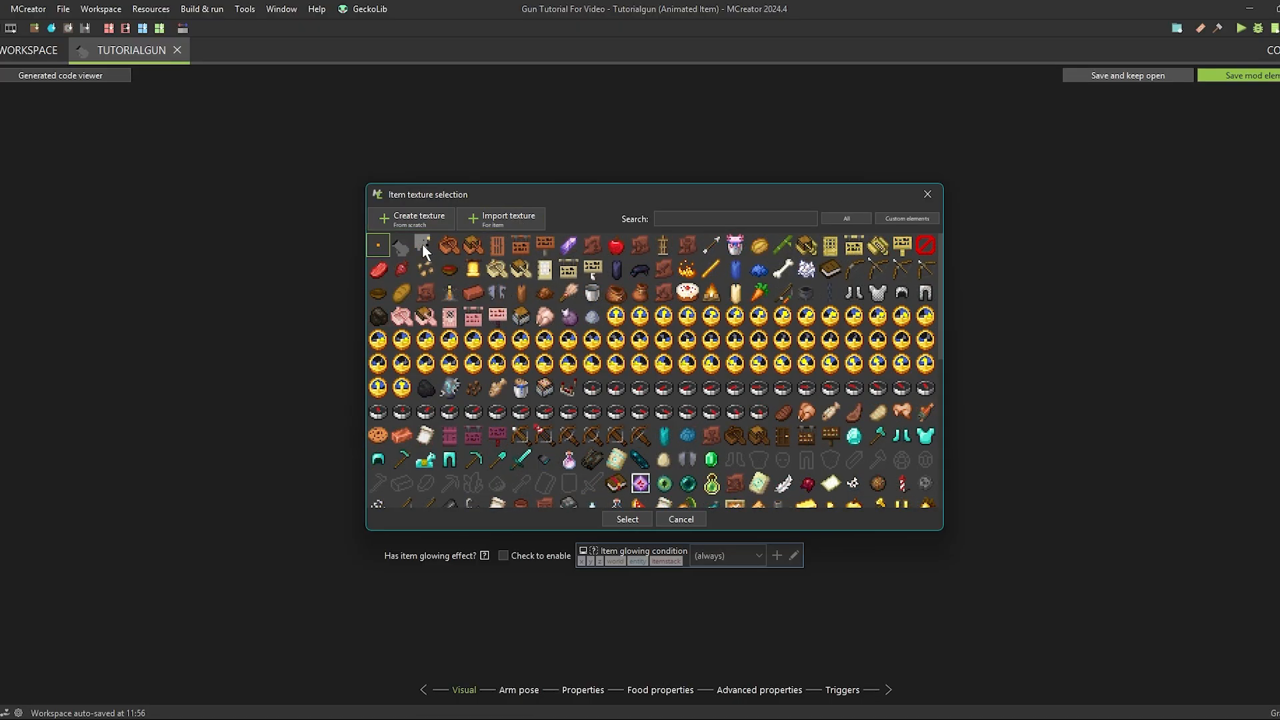
{"action": "left_click", "coordinate": [424, 245]}
{"action": "double_click", "coordinate": [422, 243]}
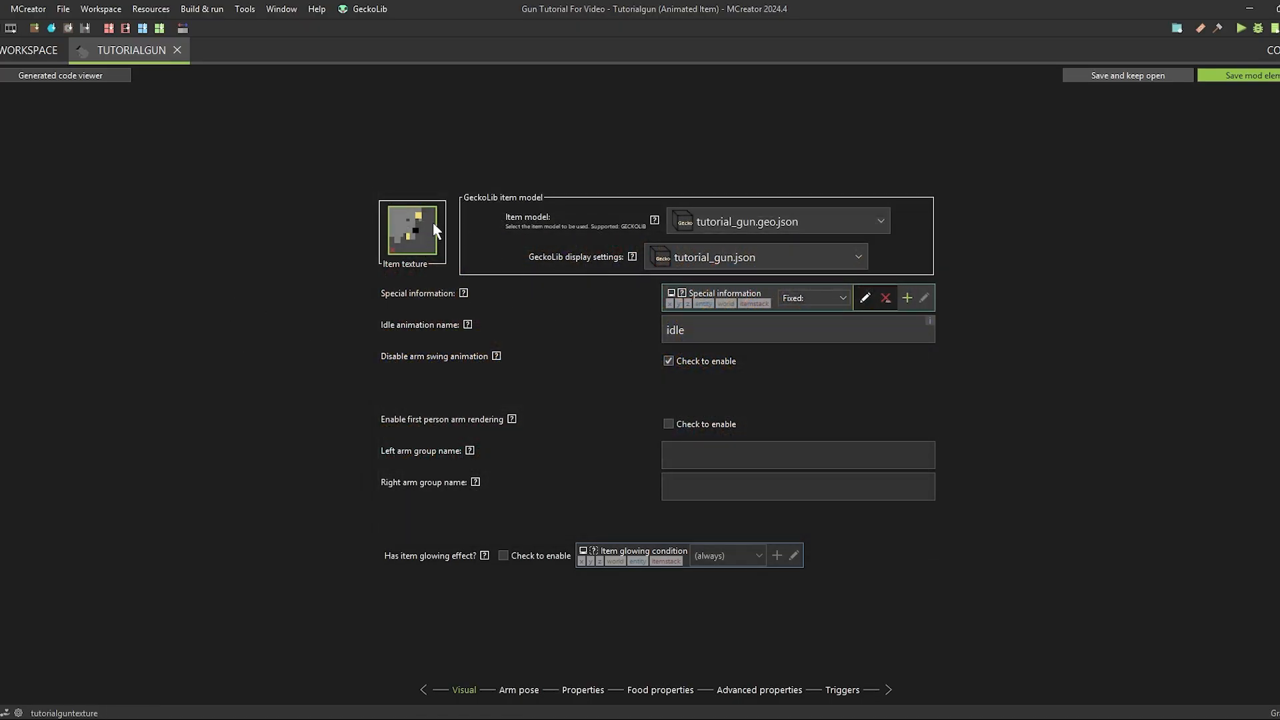
{"action": "left_click", "coordinate": [1256, 75]}
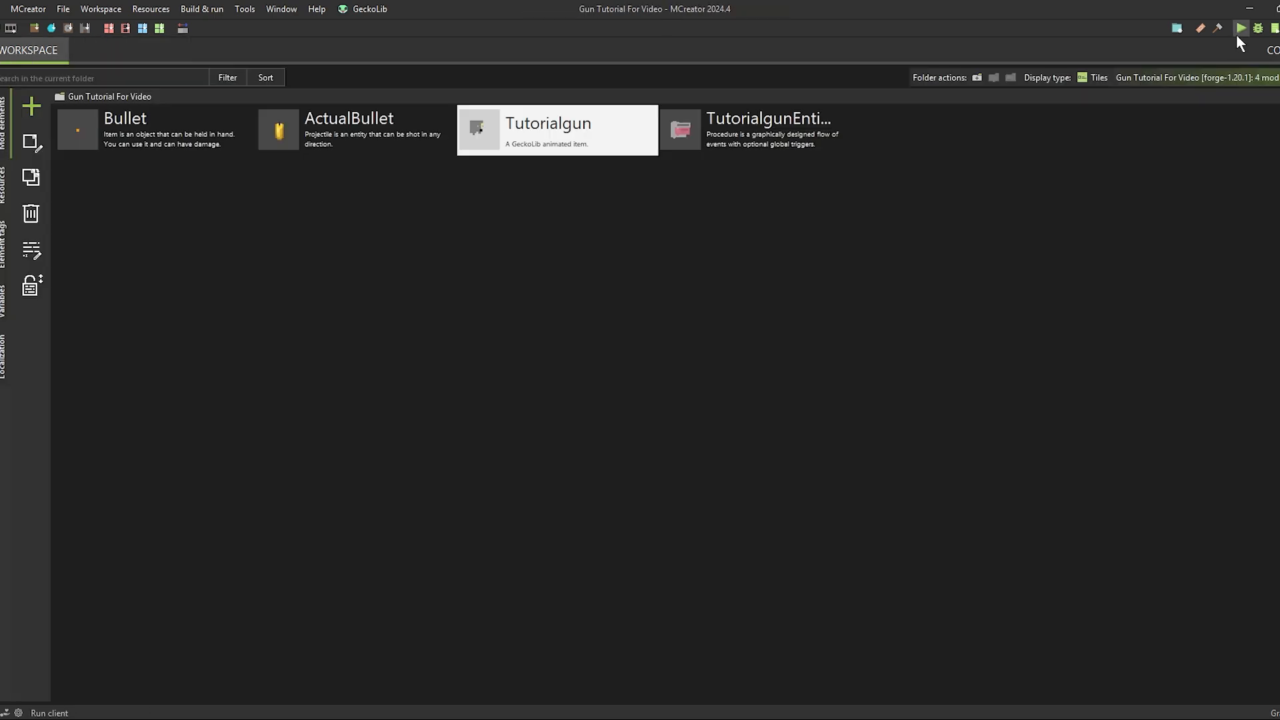
Open the TutorialgunEntitySwingsItem procedure, search the blocks for "server", and insert the server-side Play sound block directly below the event trigger
{"action": "left_click", "coordinate": [792, 134]}
{"action": "double_click", "coordinate": [792, 134]}
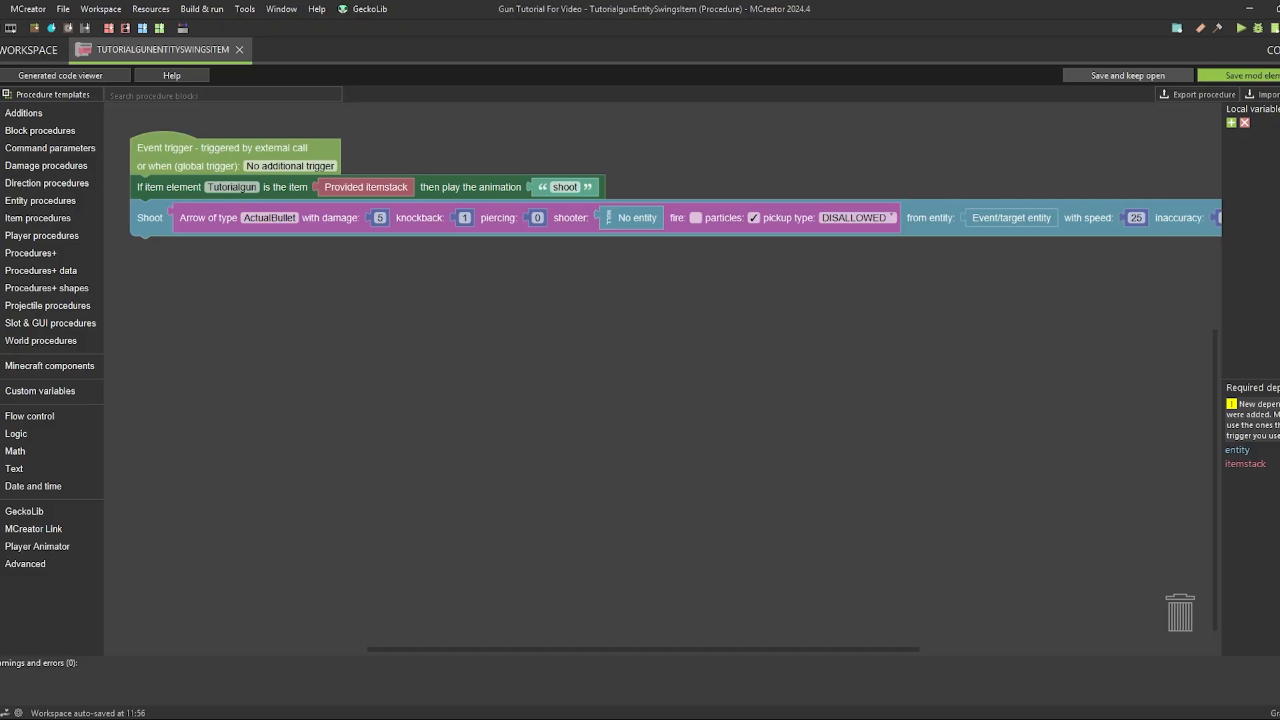
{"action": "left_click", "coordinate": [172, 94]}
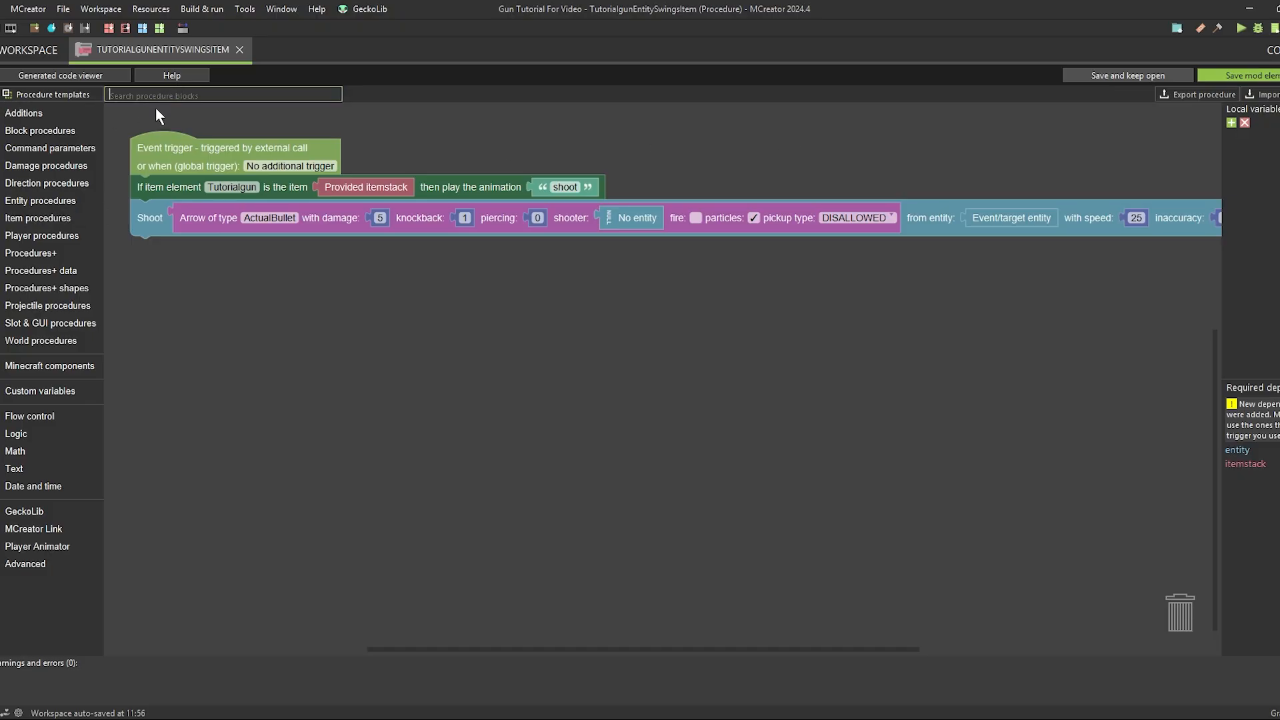
{"action": "type", "text": "server"}
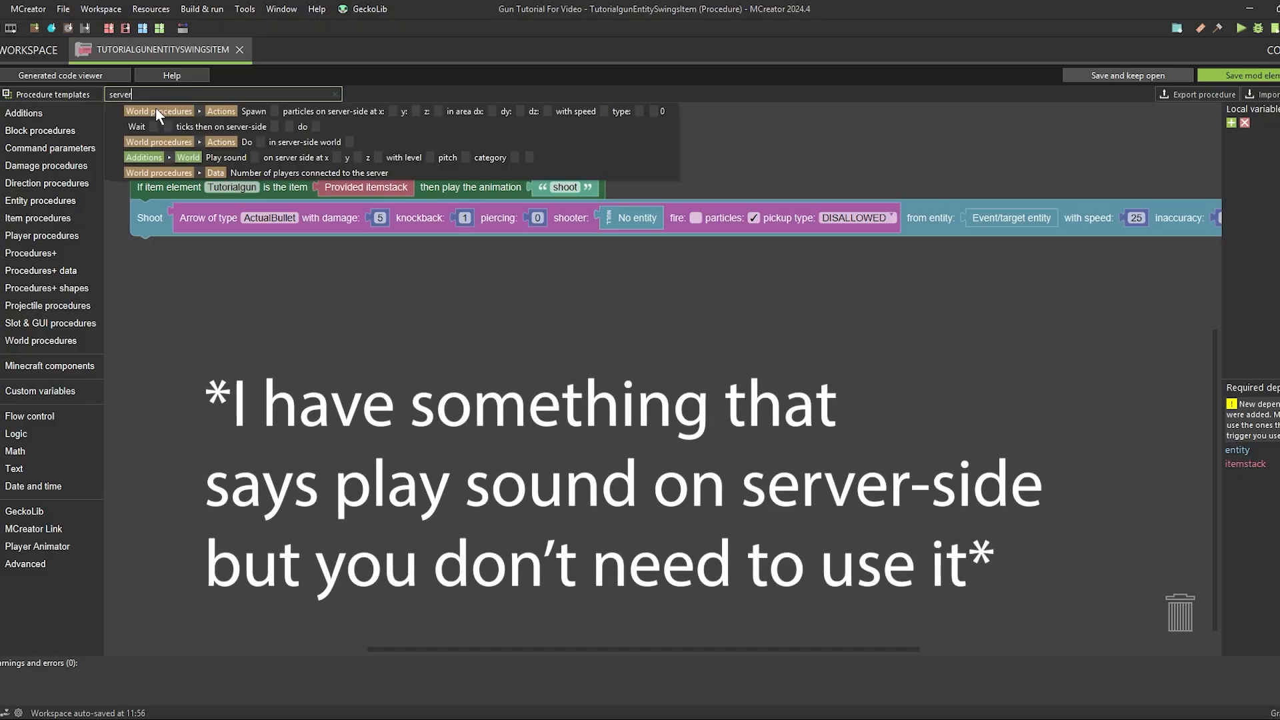
{"action": "left_click", "coordinate": [285, 158]}
Set the Play sound block's sound to entity.blaze.shoot and save the procedure
{"action": "left_click", "coordinate": [220, 189]}
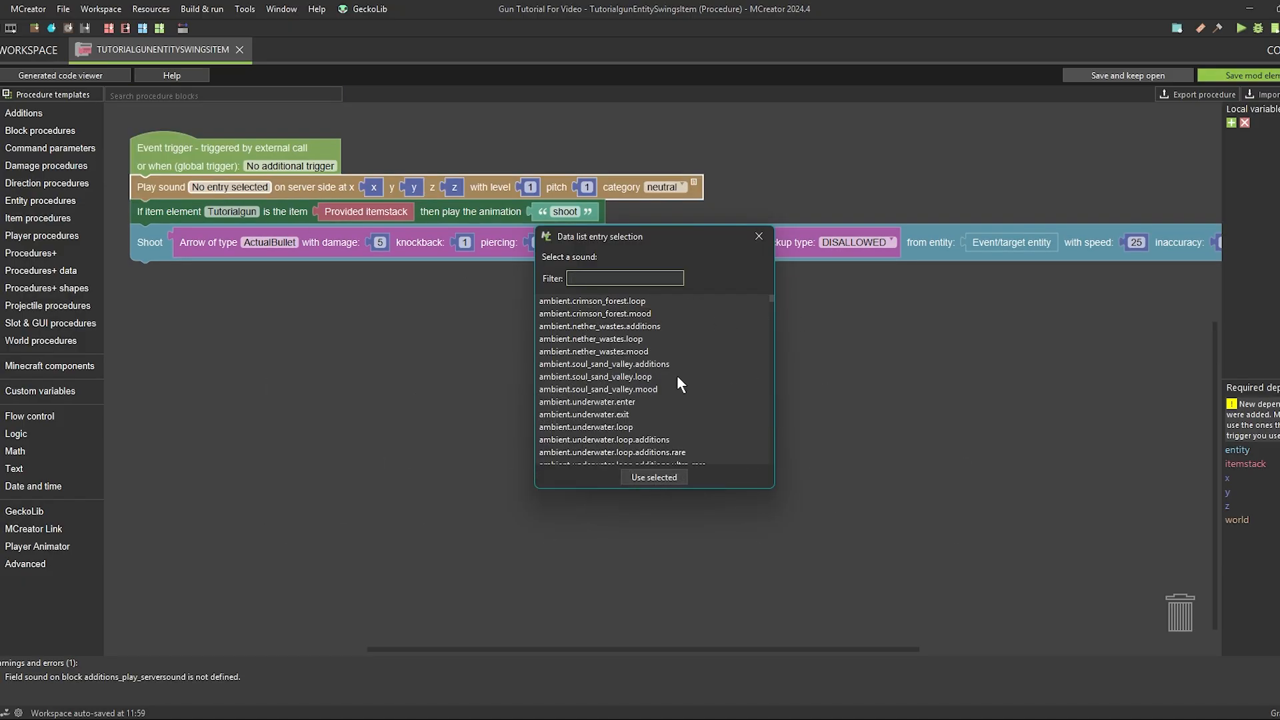
{"action": "type", "text": "shoot"}
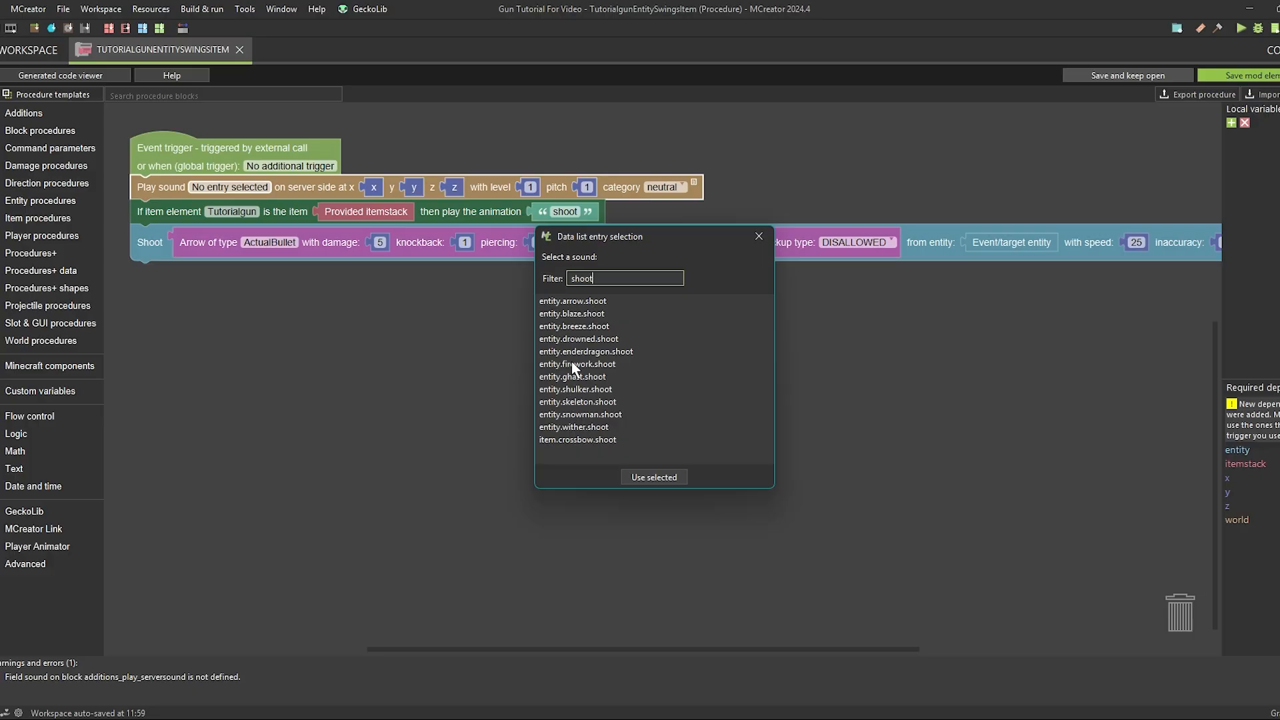
{"action": "double_click", "coordinate": [560, 314]}
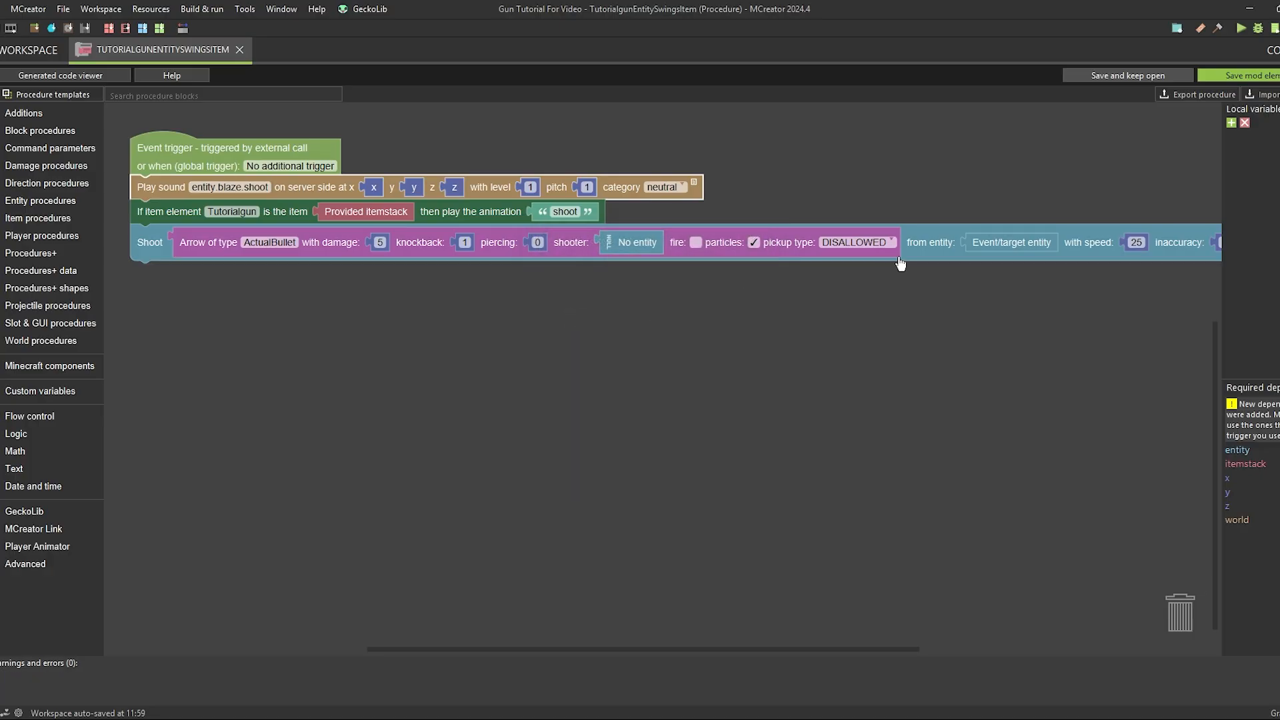
{"action": "left_click", "coordinate": [1239, 75]}
Run the Minecraft client and test the Tutorialgun in the flat world by swinging it at the grass
{"action": "left_click", "coordinate": [1237, 30]}
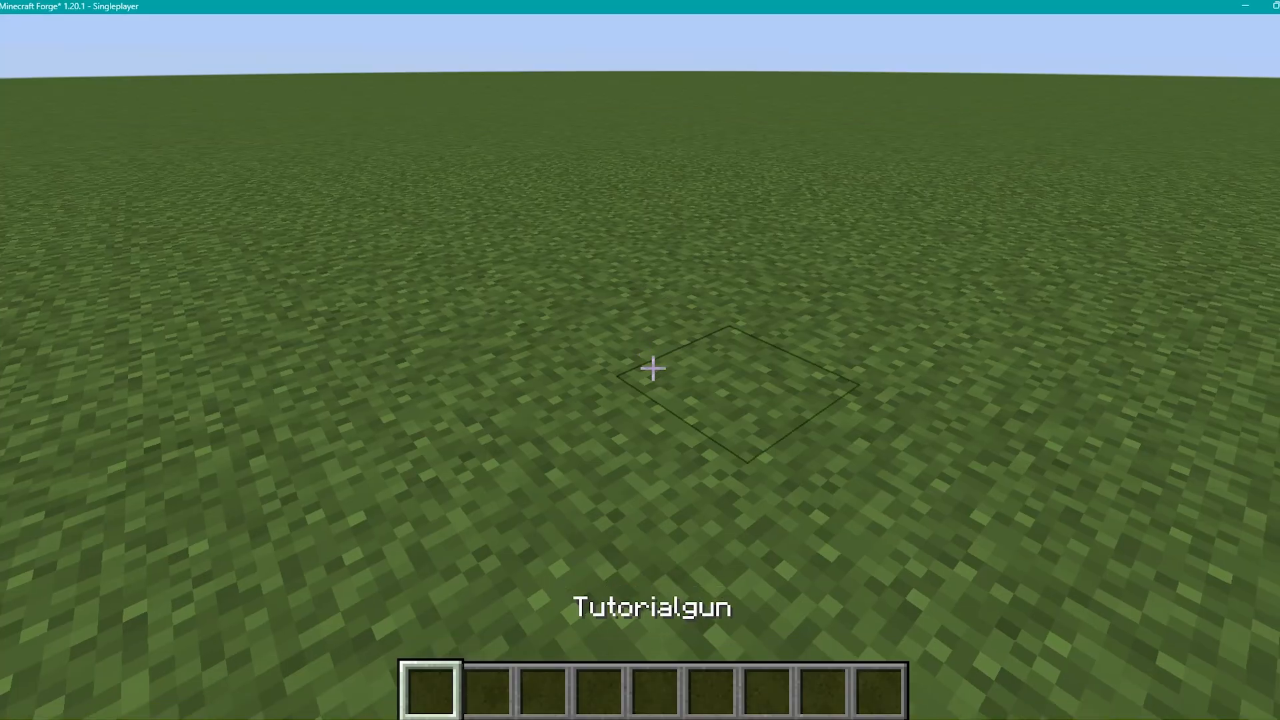
{"action": "scroll", "coordinate": [653, 368], "scroll_direction": "down", "scroll_amount": 1}
{"action": "left_click", "coordinate": [653, 368]}
{"action": "scroll", "coordinate": [653, 368], "scroll_direction": "up", "scroll_amount": 1}
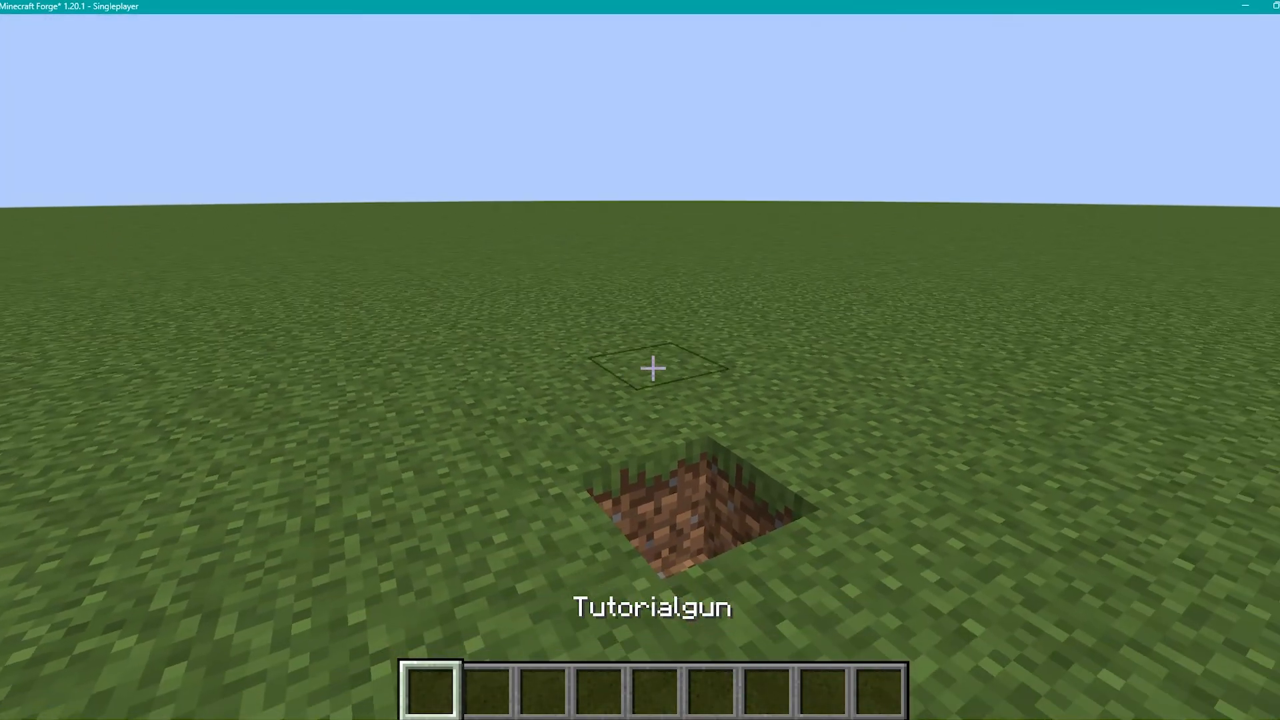
{"action": "left_click", "coordinate": [652, 368]}
{"action": "scroll", "coordinate": [652, 368], "scroll_direction": "down", "scroll_amount": 1}
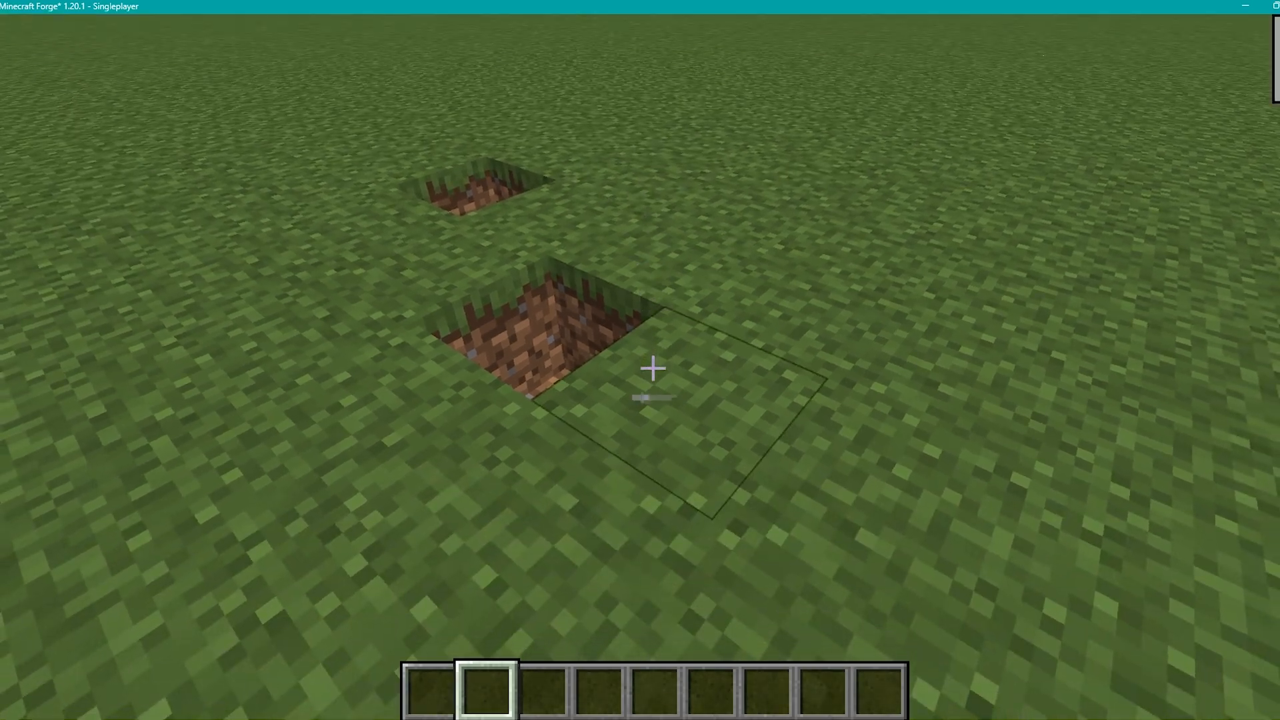
{"action": "scroll", "coordinate": [653, 368], "scroll_direction": "up", "scroll_amount": 1}
Open the creative inventory and check its item pages
{"action": "key", "text": "e"}
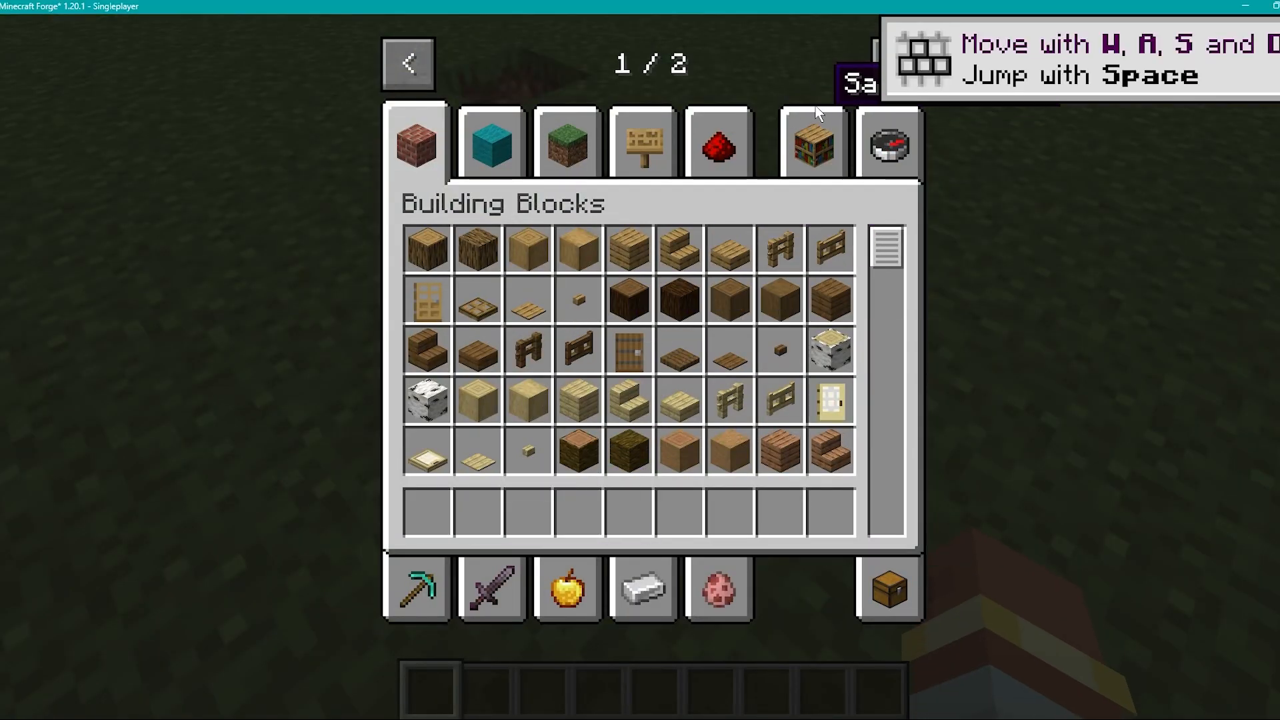
{"action": "left_click", "coordinate": [890, 64]}
{"action": "left_click", "coordinate": [408, 64]}
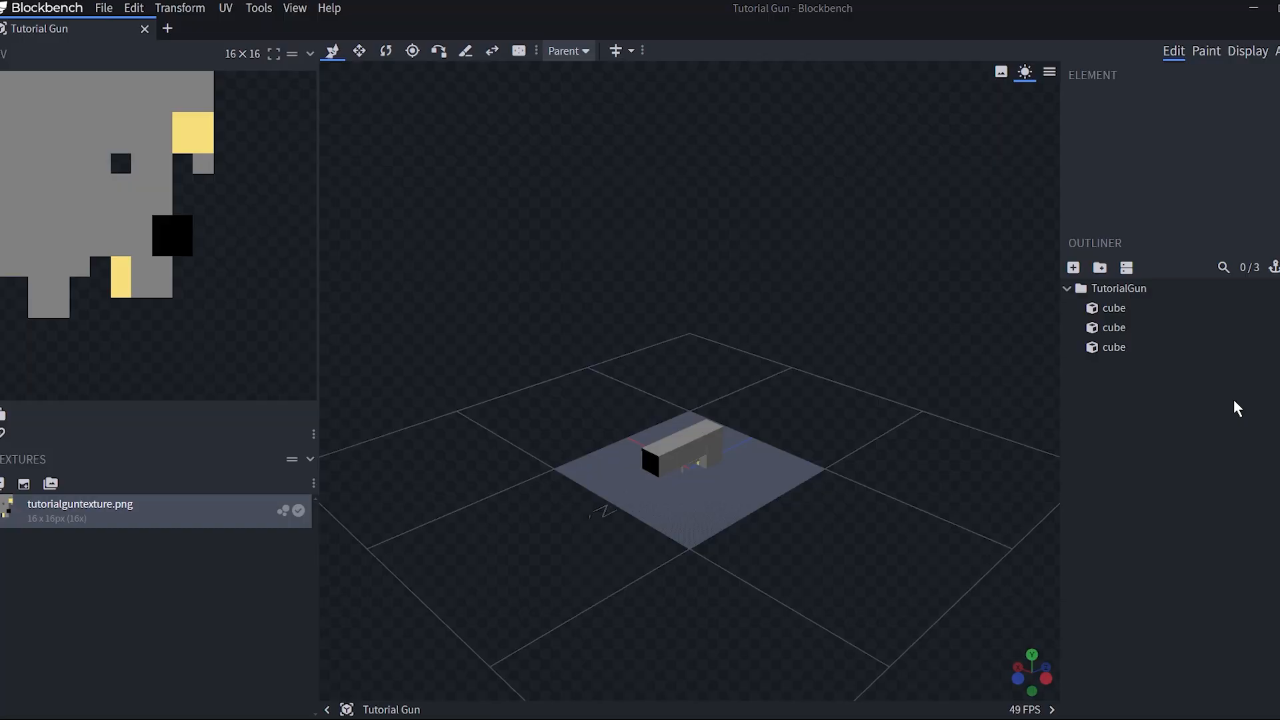
Switch to Blockbench, copy the TutorialGun group with its three cubes, and close the Tutorial Gun project
{"action": "left_click", "coordinate": [1119, 288]}
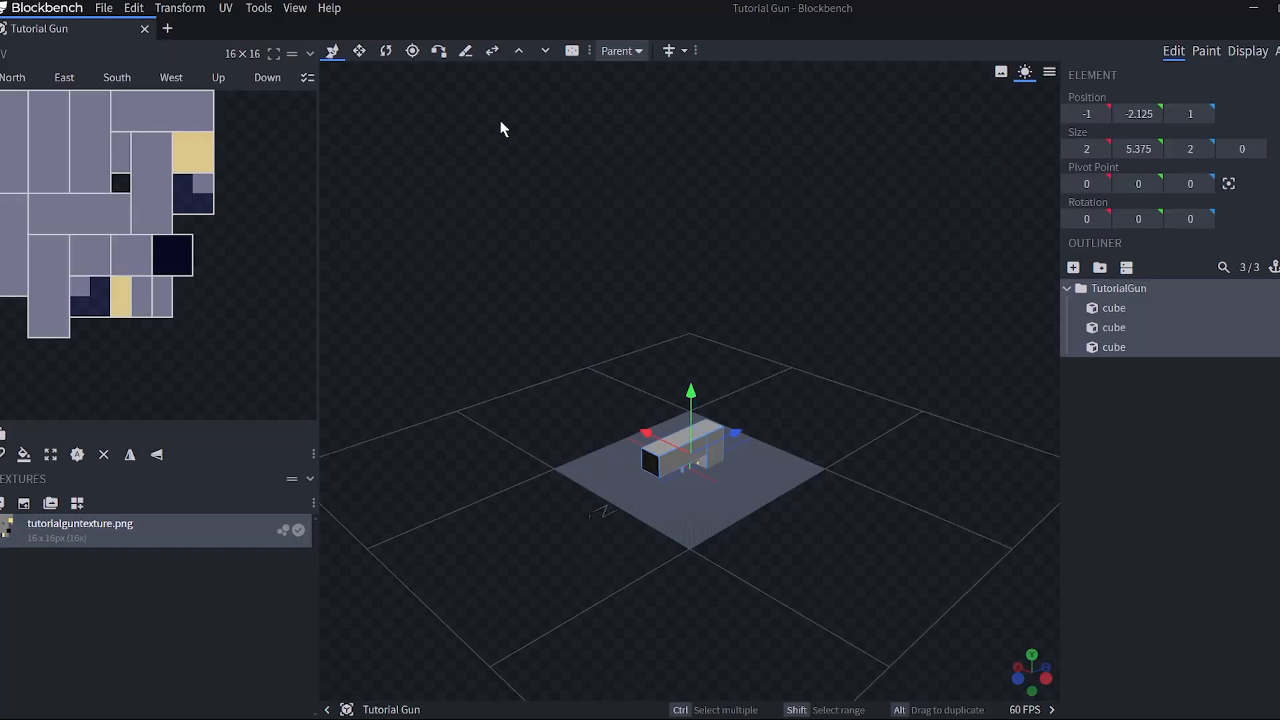
{"action": "left_click", "coordinate": [167, 28]}
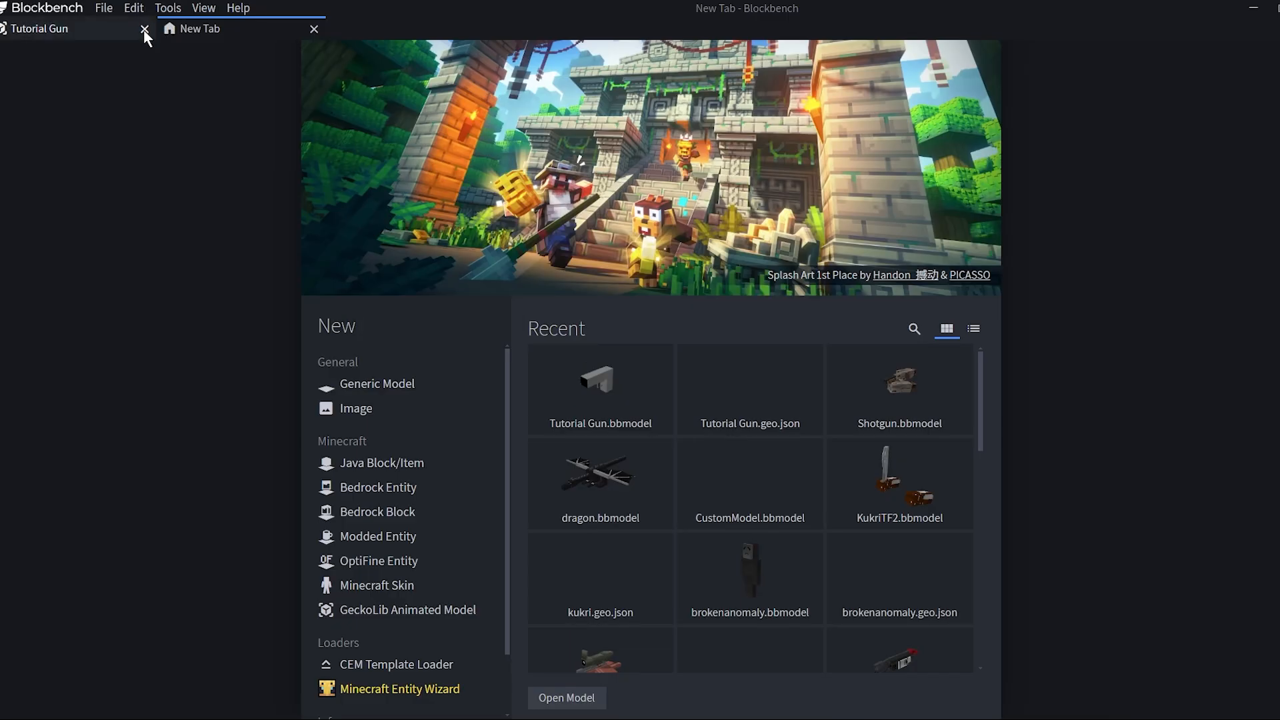
{"action": "left_click", "coordinate": [144, 29]}
{"action": "left_click", "coordinate": [728, 158]}
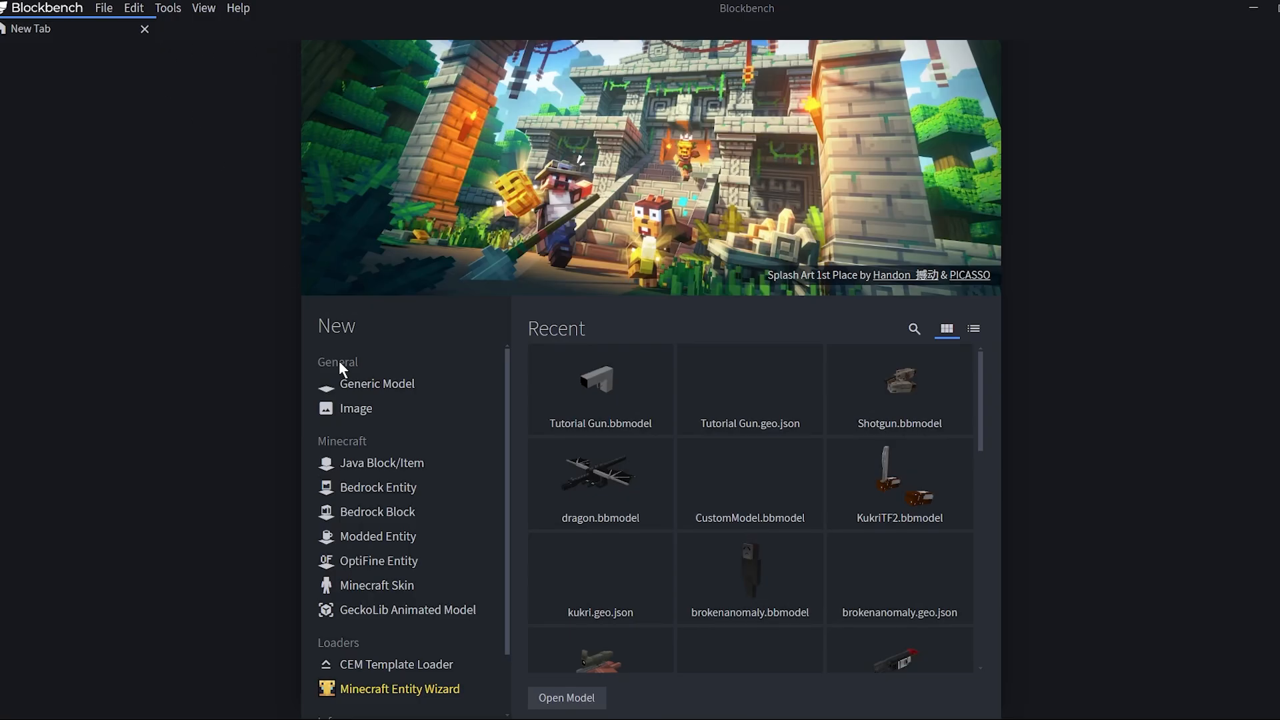
Remove Tutorial Gun.bbmodel and Tutorial Gun.geo.json from the recent models
{"action": "right_click", "coordinate": [619, 402]}
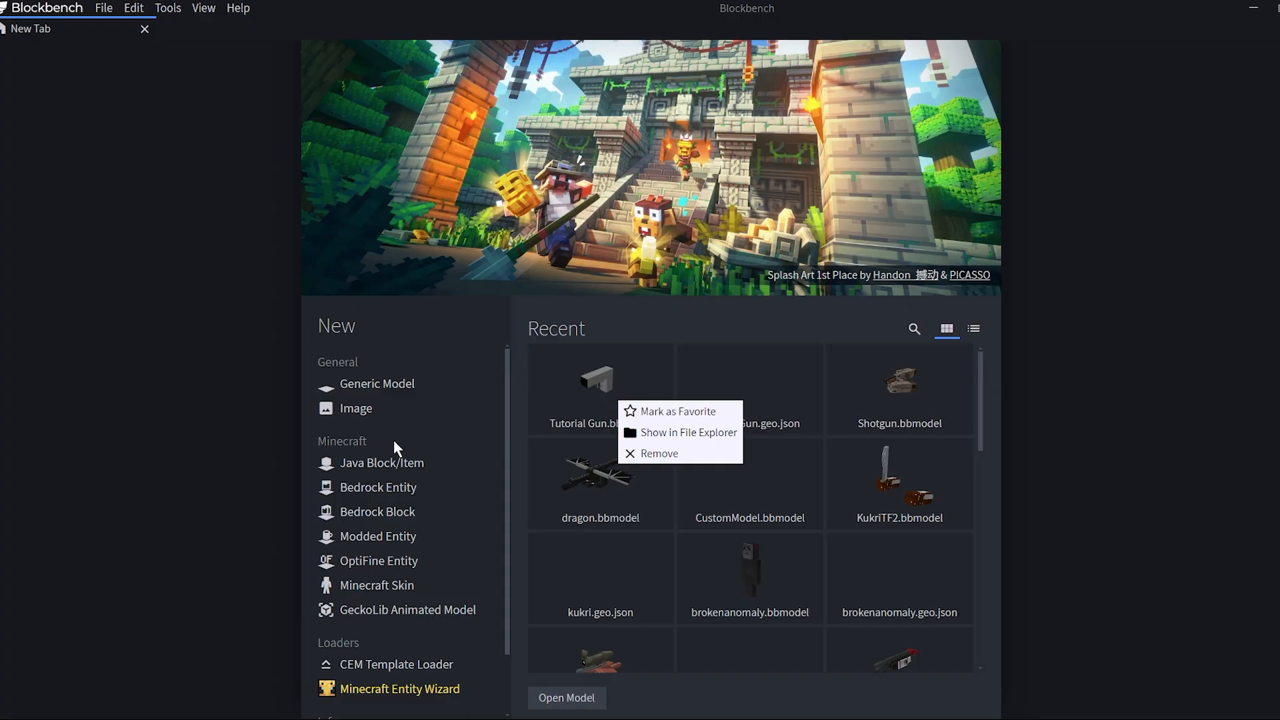
{"action": "left_click", "coordinate": [653, 457]}
{"action": "left_click", "coordinate": [646, 452]}
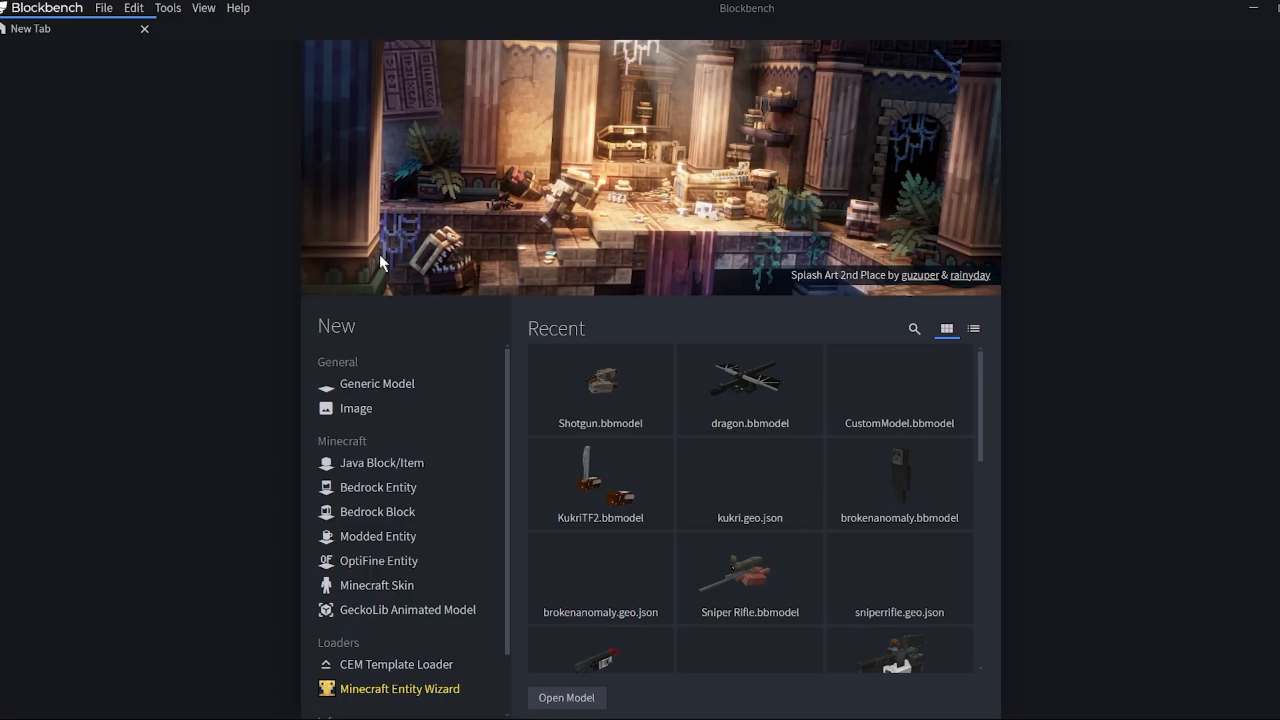
Create a GeckoLib Animated Model project named TutorialGun with the mod ID gun_tutorial_for_video
{"action": "left_click", "coordinate": [337, 614]}
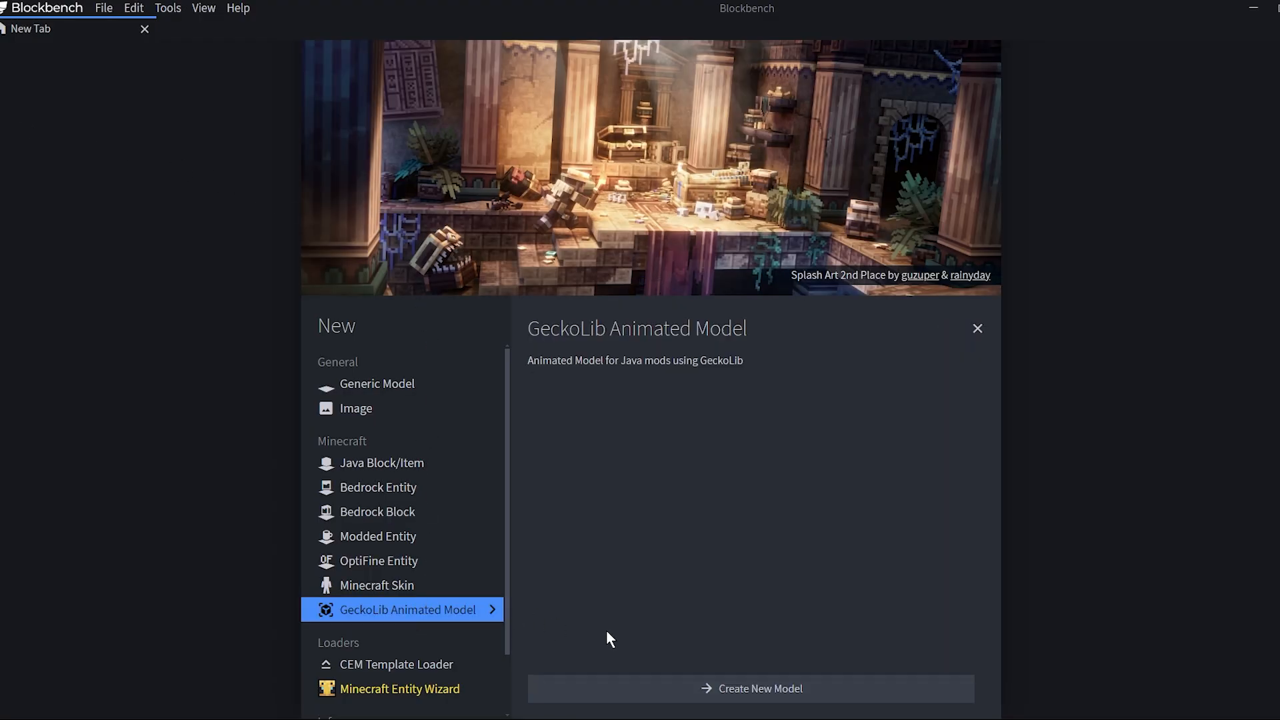
{"action": "left_click", "coordinate": [695, 693]}
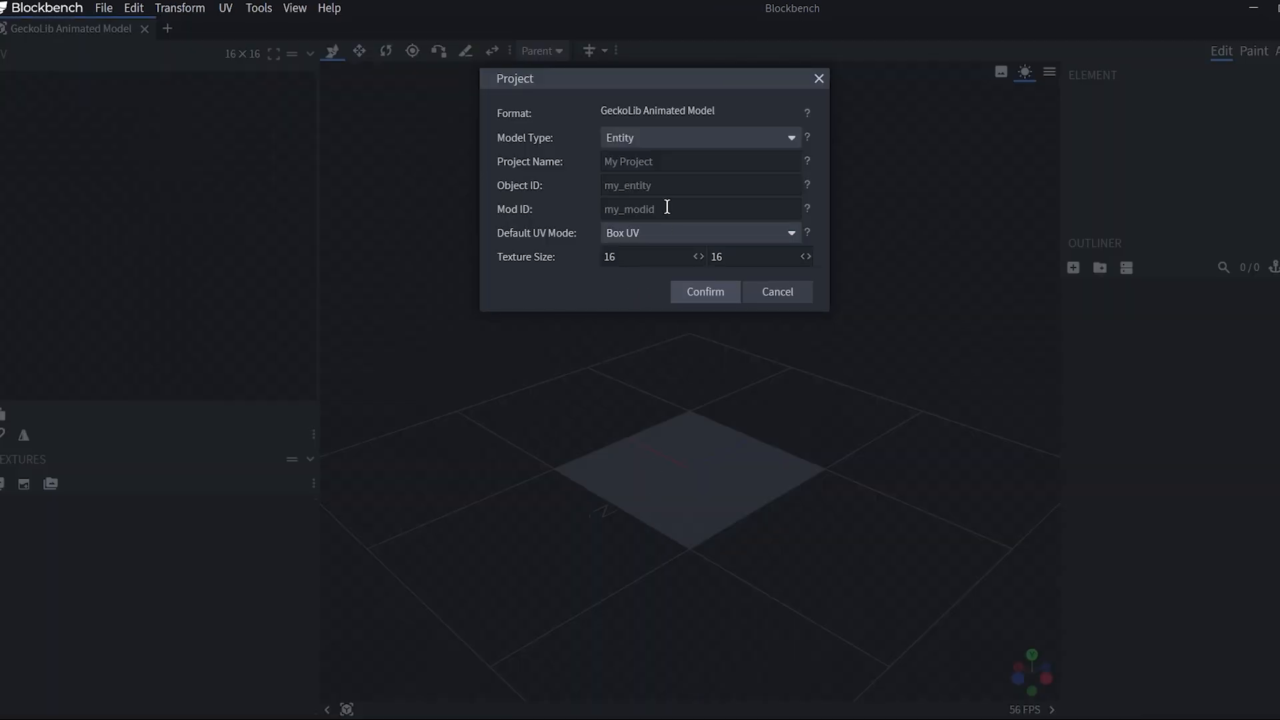
{"action": "type", "text": "TutorialGun"}
{"action": "left_click", "coordinate": [697, 210]}
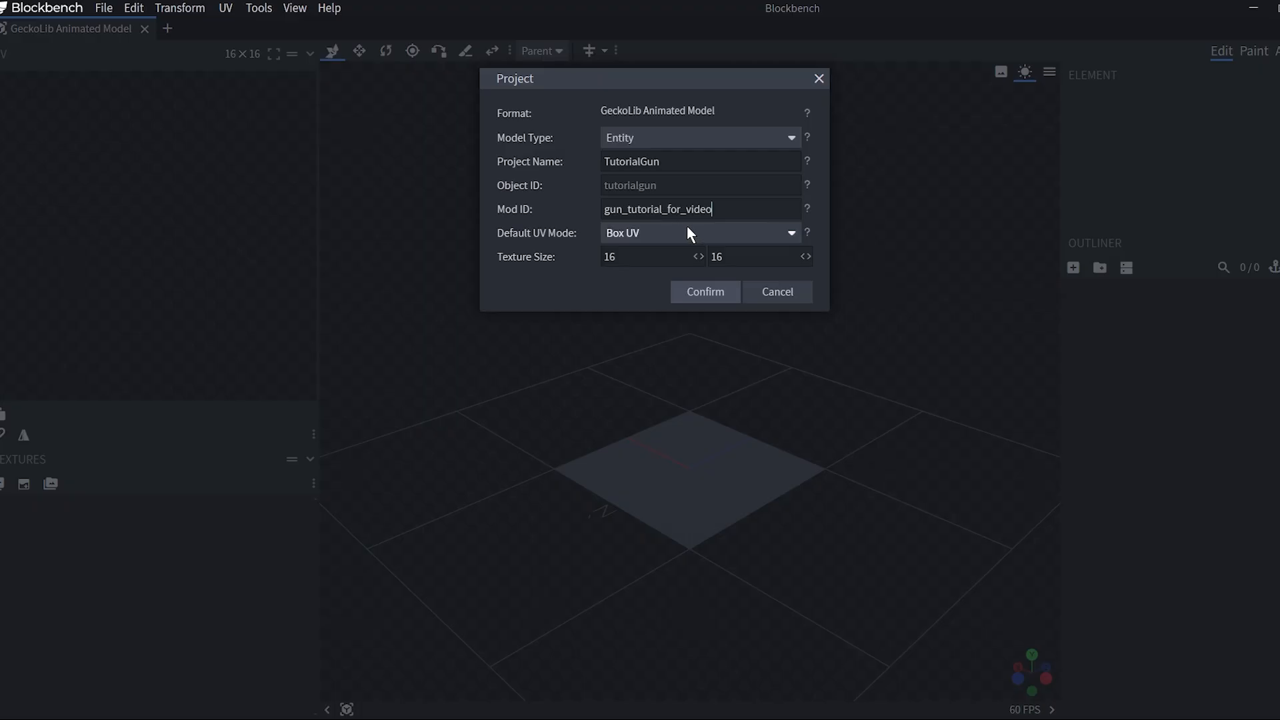
Set the project's default UV mode to per-face and its texture size to 32, and confirm the project settings
{"action": "left_click", "coordinate": [687, 234]}
{"action": "left_click", "coordinate": [641, 252]}
{"action": "double_click", "coordinate": [648, 253]}
{"action": "type", "text": "32"}
{"action": "double_click", "coordinate": [728, 264]}
{"action": "left_click", "coordinate": [693, 294]}
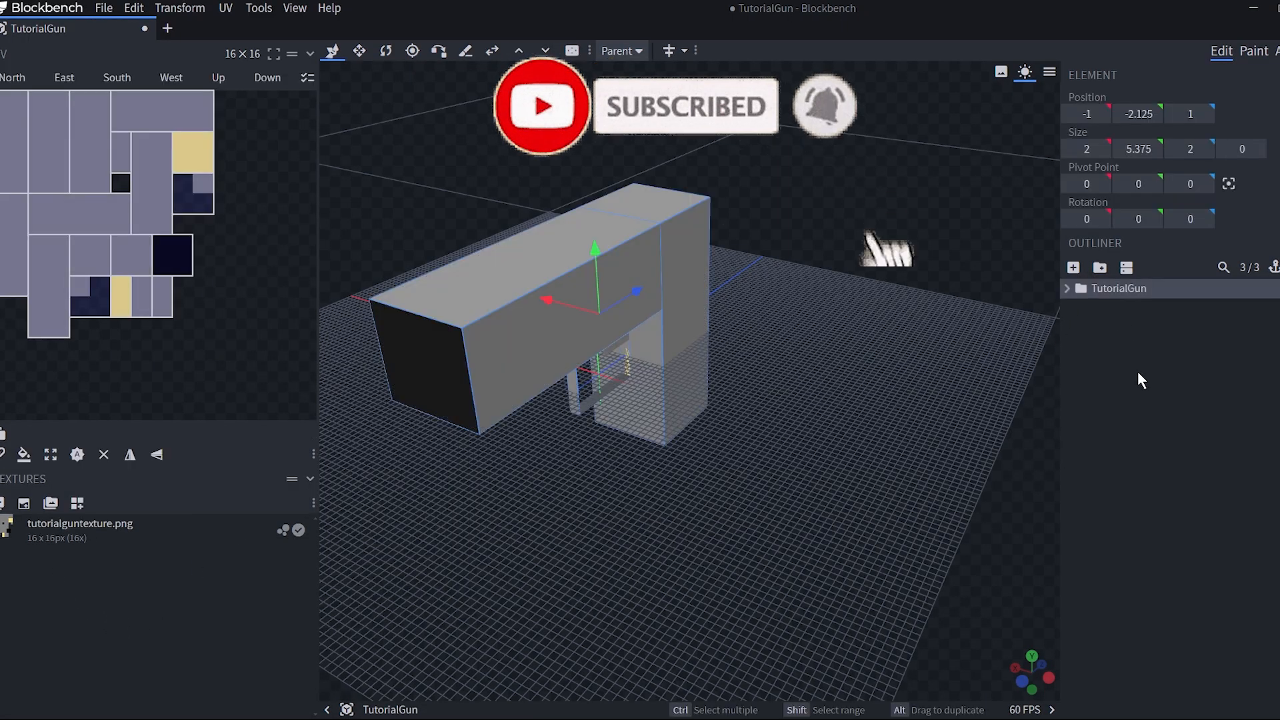
Deselect the gun's cubes, look over the model, and switch the project to Animate mode
{"action": "left_click", "coordinate": [1138, 380]}
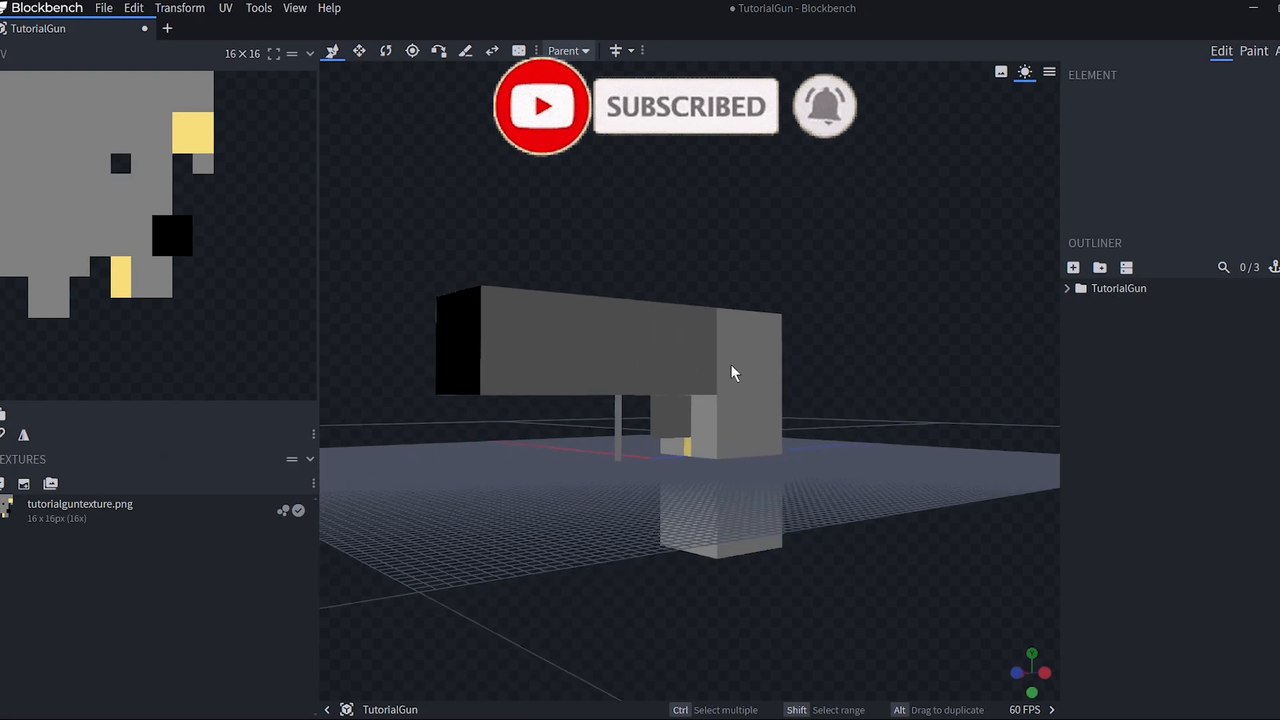
{"action": "left_click_drag", "start_coordinate": [732, 365], "coordinate": [726, 385]}
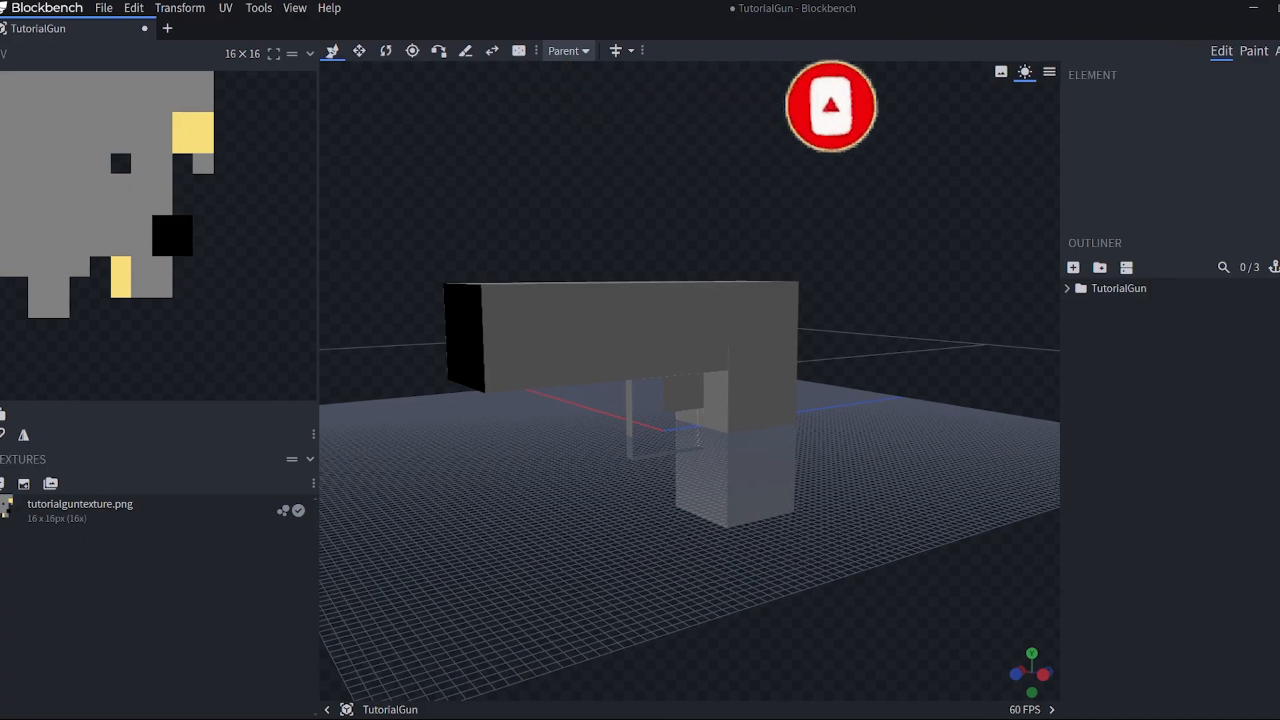
{"action": "left_click", "coordinate": [1276, 50]}
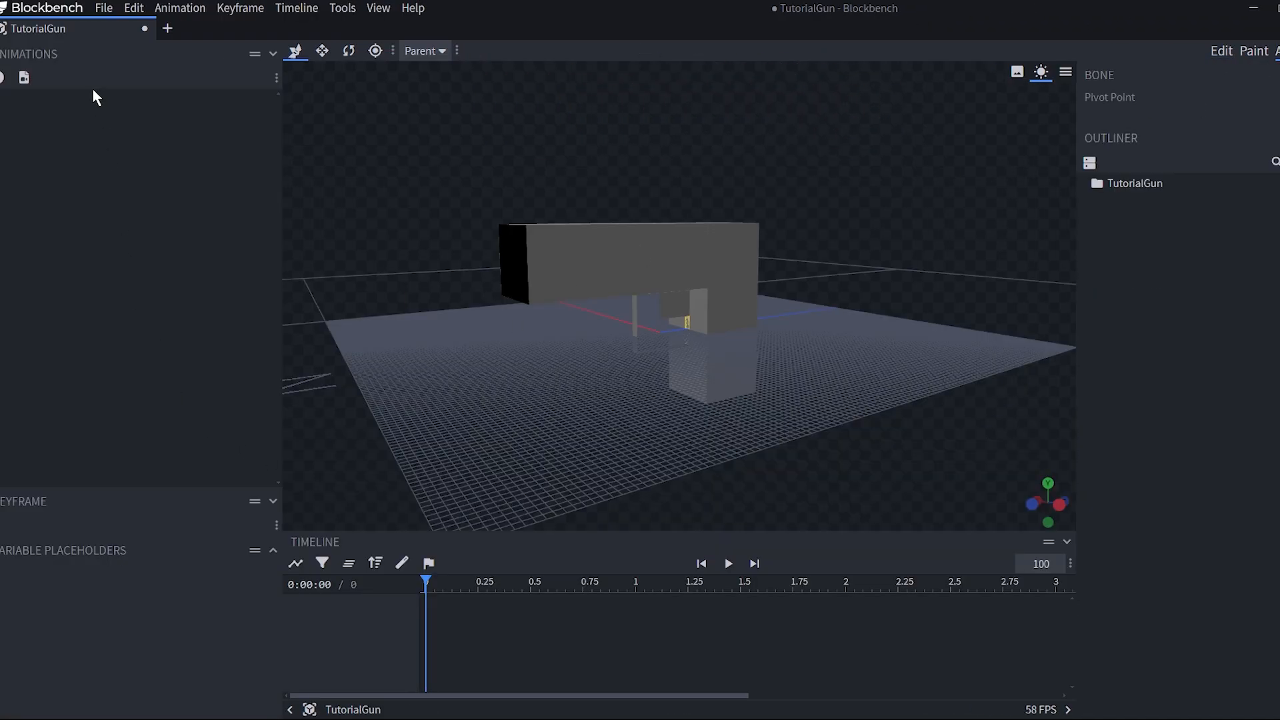
Import the idle and shoot animations from model.animation.json into the project and play the idle animation
{"action": "left_click", "coordinate": [23, 78]}
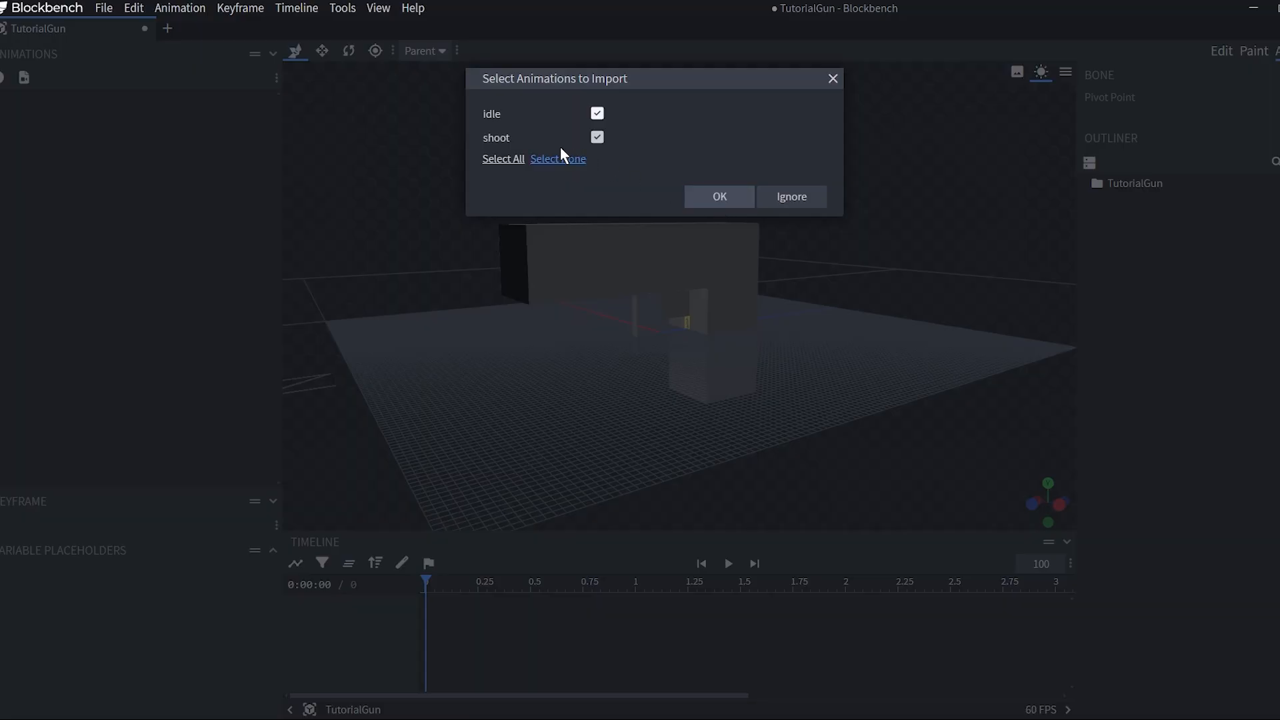
{"action": "left_click", "coordinate": [720, 197]}
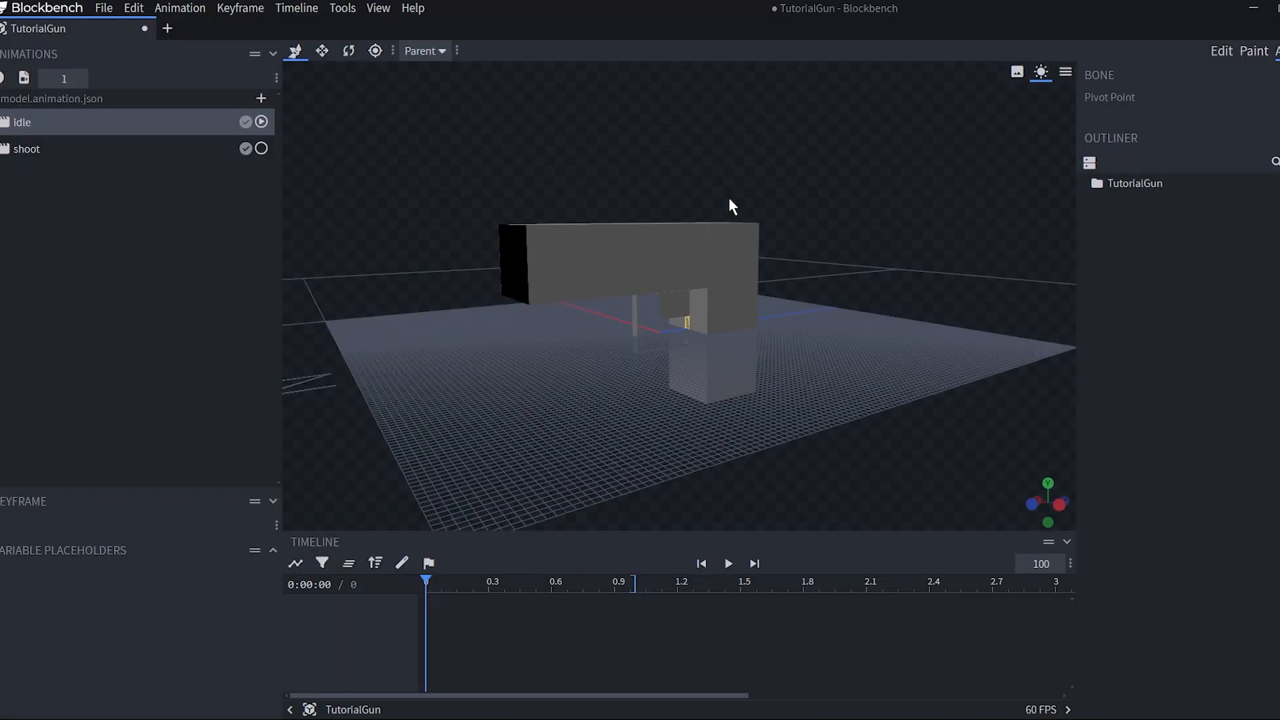
{"action": "key", "text": "space"}
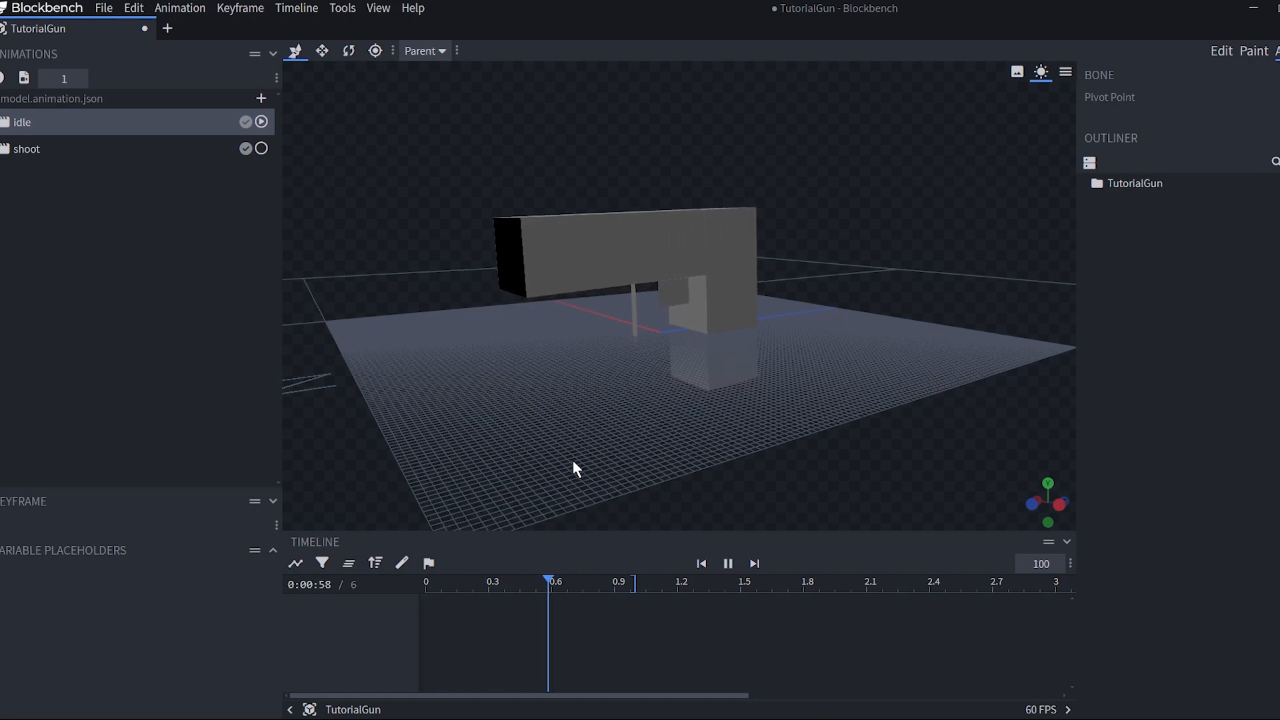
Return the project to Edit mode and save it as TutorialGun.bbmodel
{"action": "left_click", "coordinate": [104, 9]}
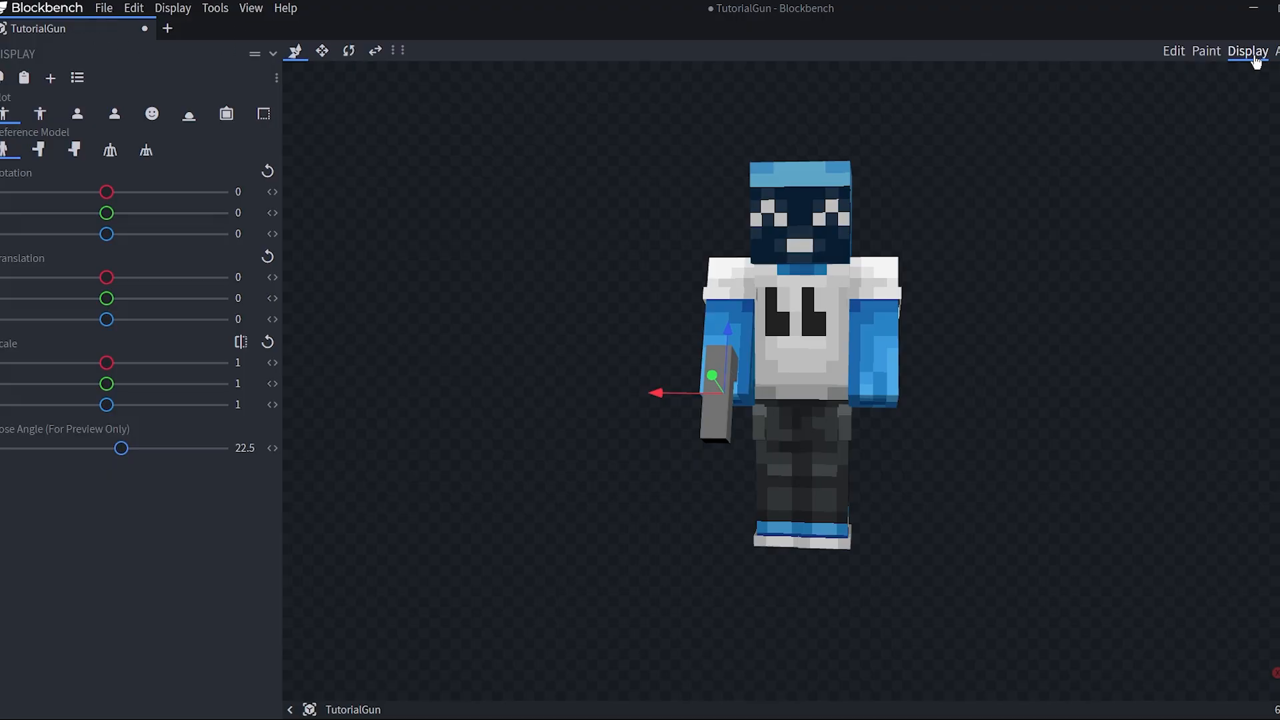
{"action": "left_click", "coordinate": [1174, 52]}
{"action": "key", "text": "ctrl+s"}
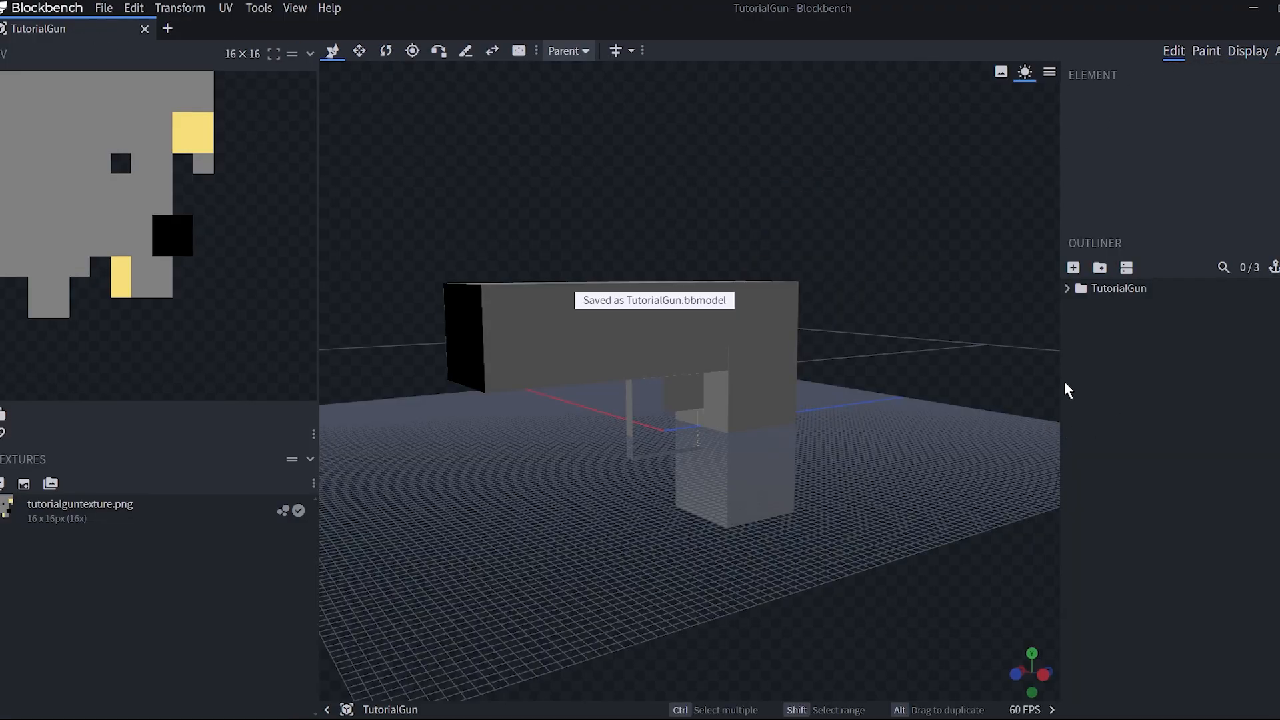
{"action": "left_click", "coordinate": [103, 8]}
{"action": "mouse_move", "coordinate": [193, 283]}
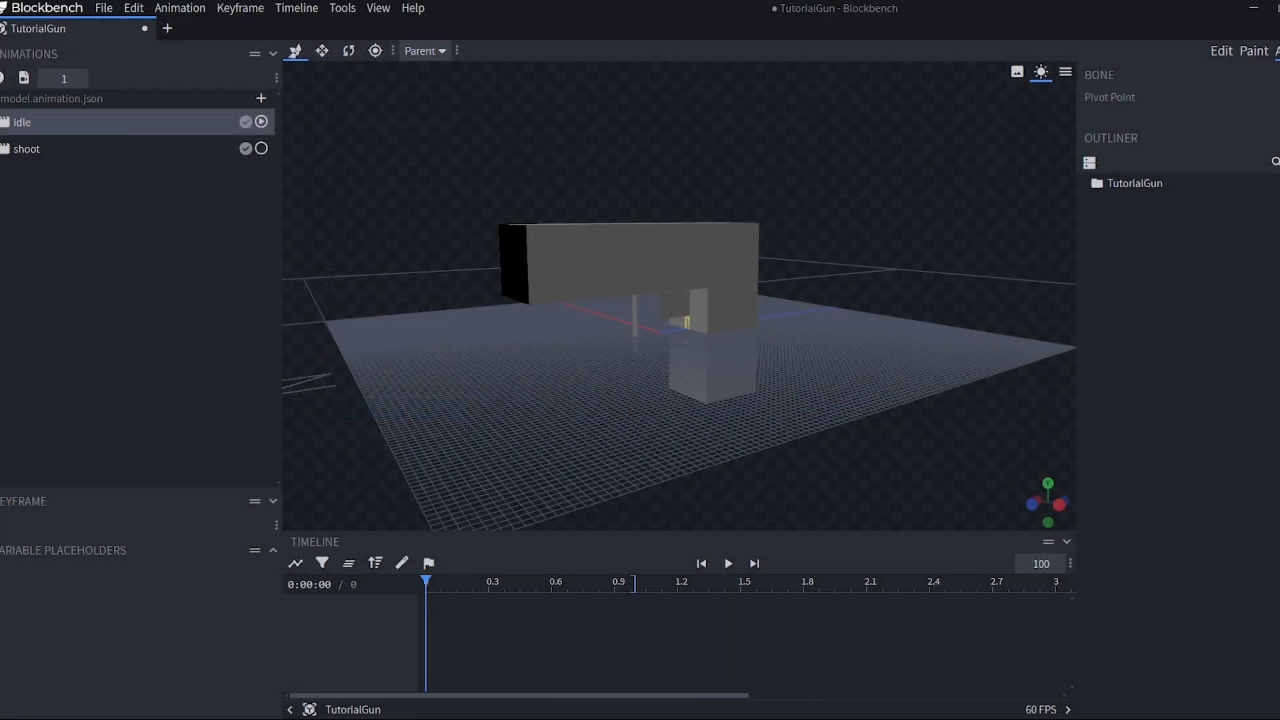
Switch to MCreator and delete the selected model from the workspace's GeckoLib resources
{"action": "mouse_move", "coordinate": [793, 718]}
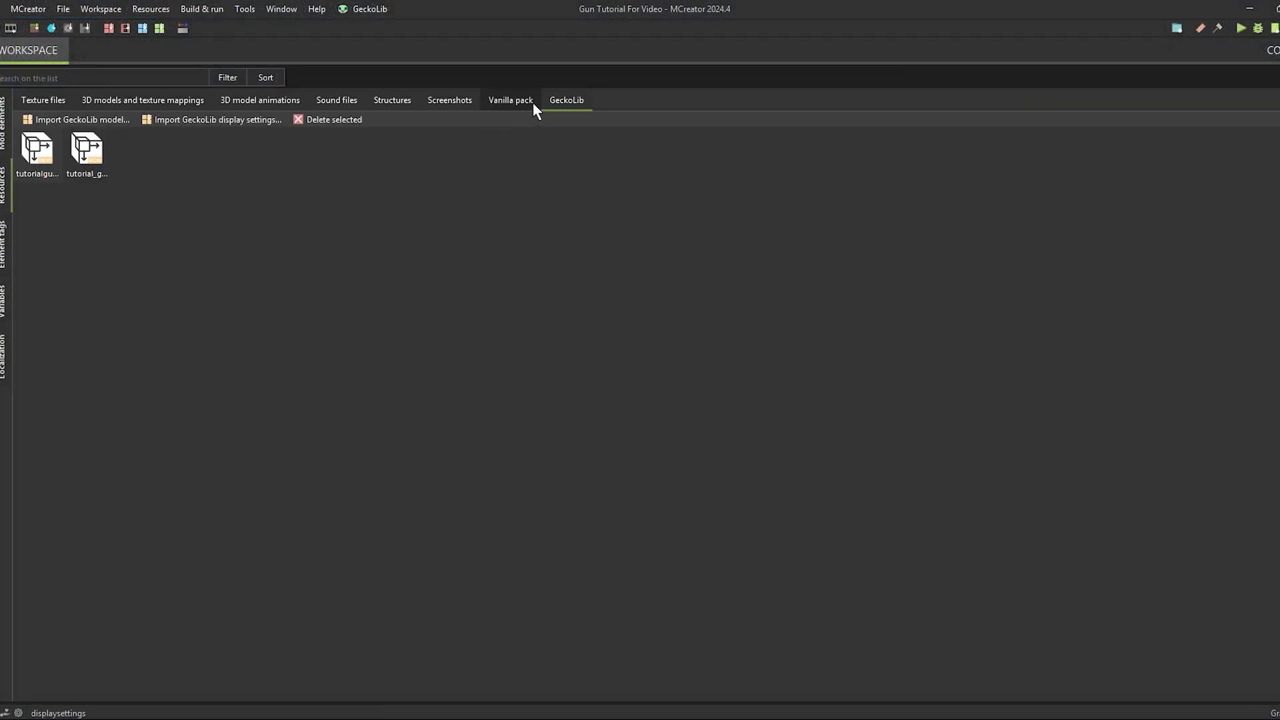
{"action": "left_click", "coordinate": [340, 123]}
{"action": "left_click", "coordinate": [664, 377]}
{"action": "left_click", "coordinate": [363, 9]}
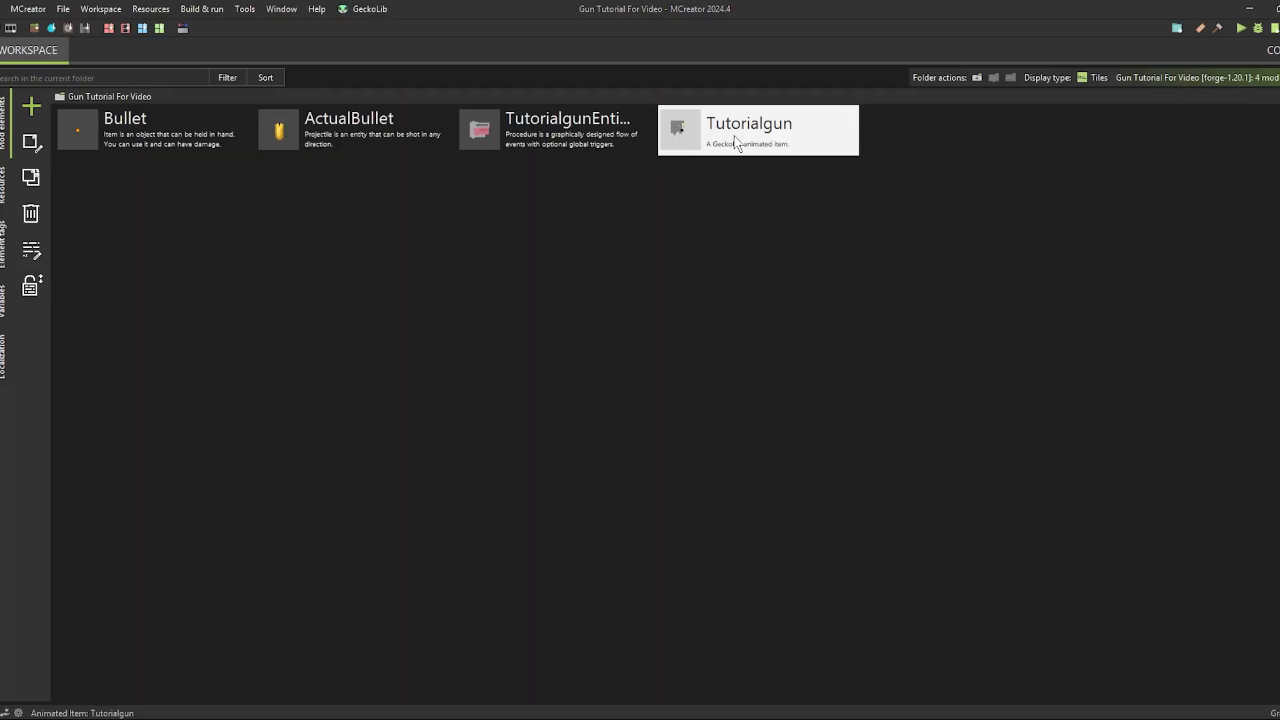
Set the Tutorialgun element's item model to tutorialgun.geo.json and its display settings to tutorialgun.json, and save the mod element
{"action": "double_click", "coordinate": [734, 134]}
{"action": "left_click", "coordinate": [744, 250]}
{"action": "left_click", "coordinate": [729, 301]}
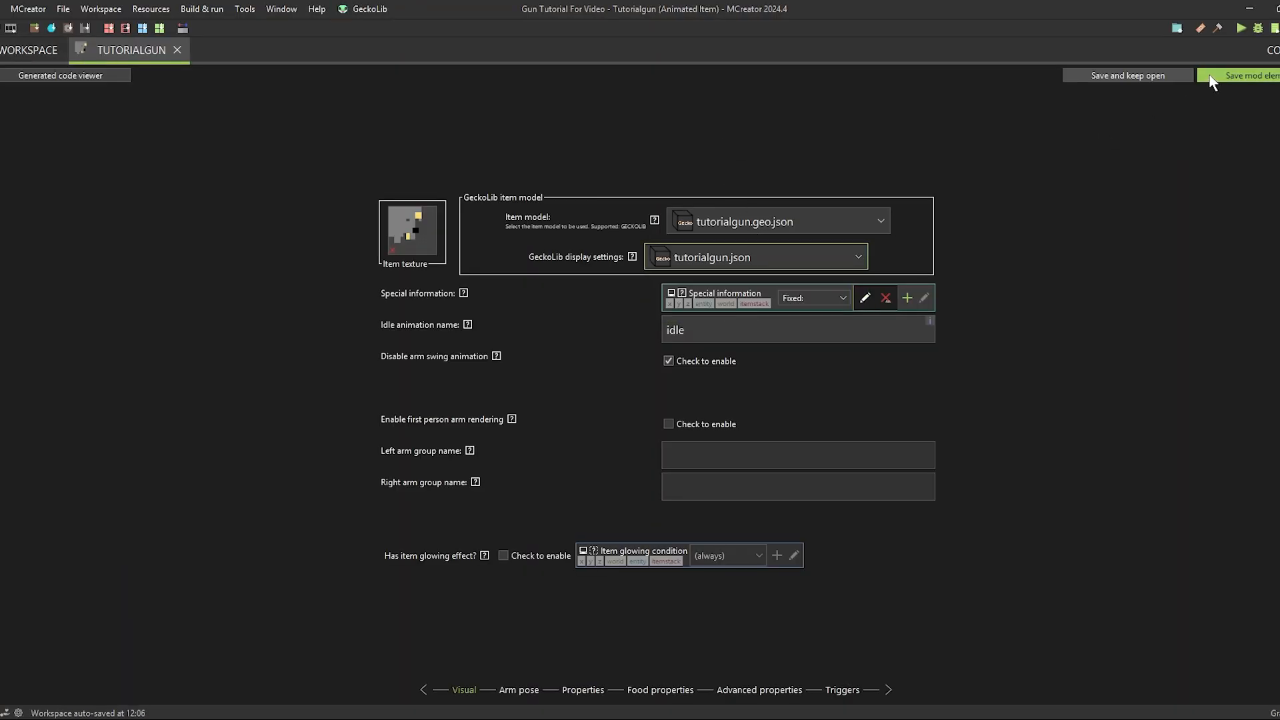
{"action": "left_click", "coordinate": [1230, 75]}
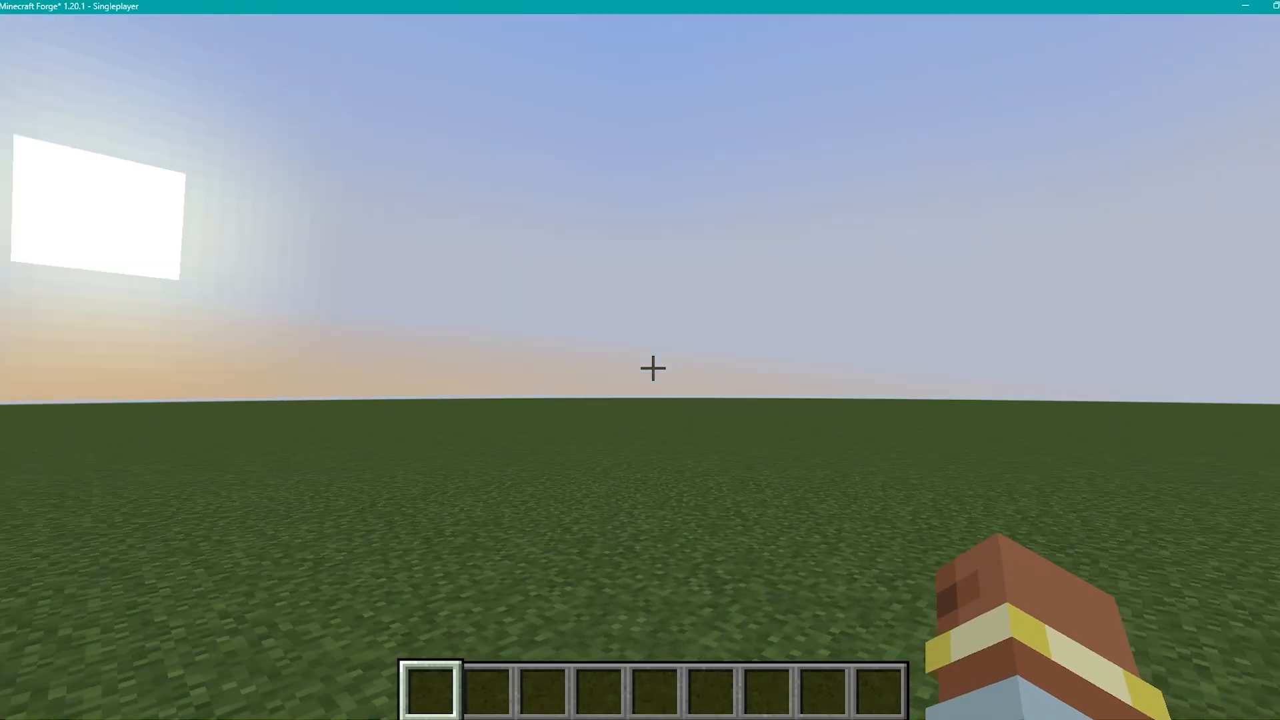
In Minecraft, move the tutorial gun from the Combat creative items to the second hotbar slot and hold it
{"action": "key", "text": "e"}
{"action": "left_click", "coordinate": [501, 587]}
{"action": "scroll", "coordinate": [620, 367], "scroll_direction": "down", "scroll_amount": 10}
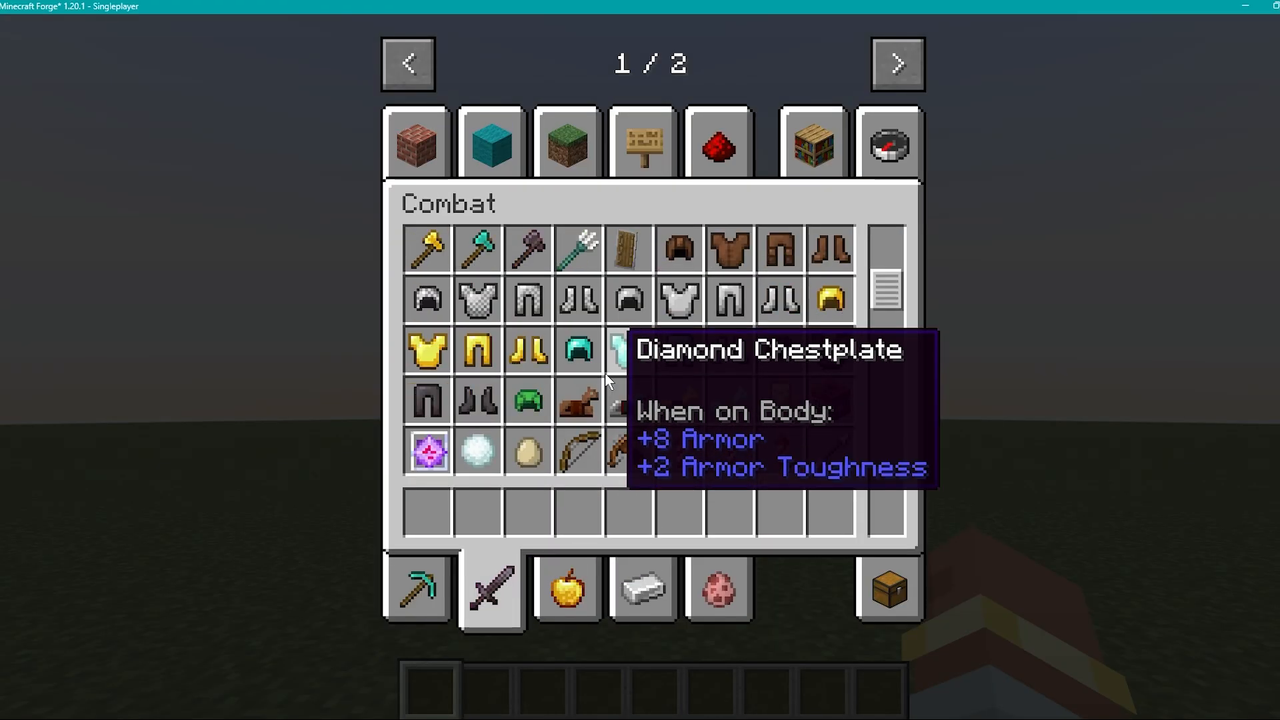
{"action": "left_click", "coordinate": [793, 436]}
{"action": "left_click", "coordinate": [492, 514]}
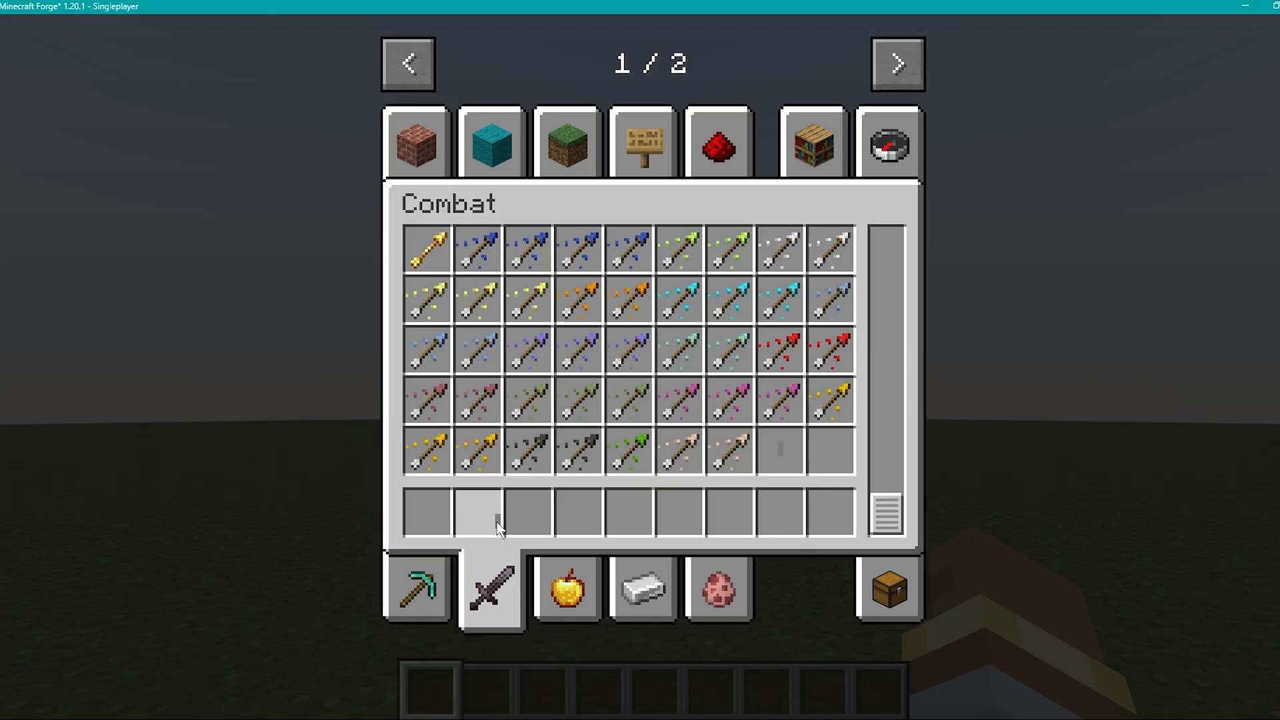
{"action": "key", "text": "e"}
{"action": "key", "text": "2"}
Check how the character holds the gun in third person, and return to first-person view
{"action": "key", "text": "F5"}
{"action": "key", "text": "F5"}
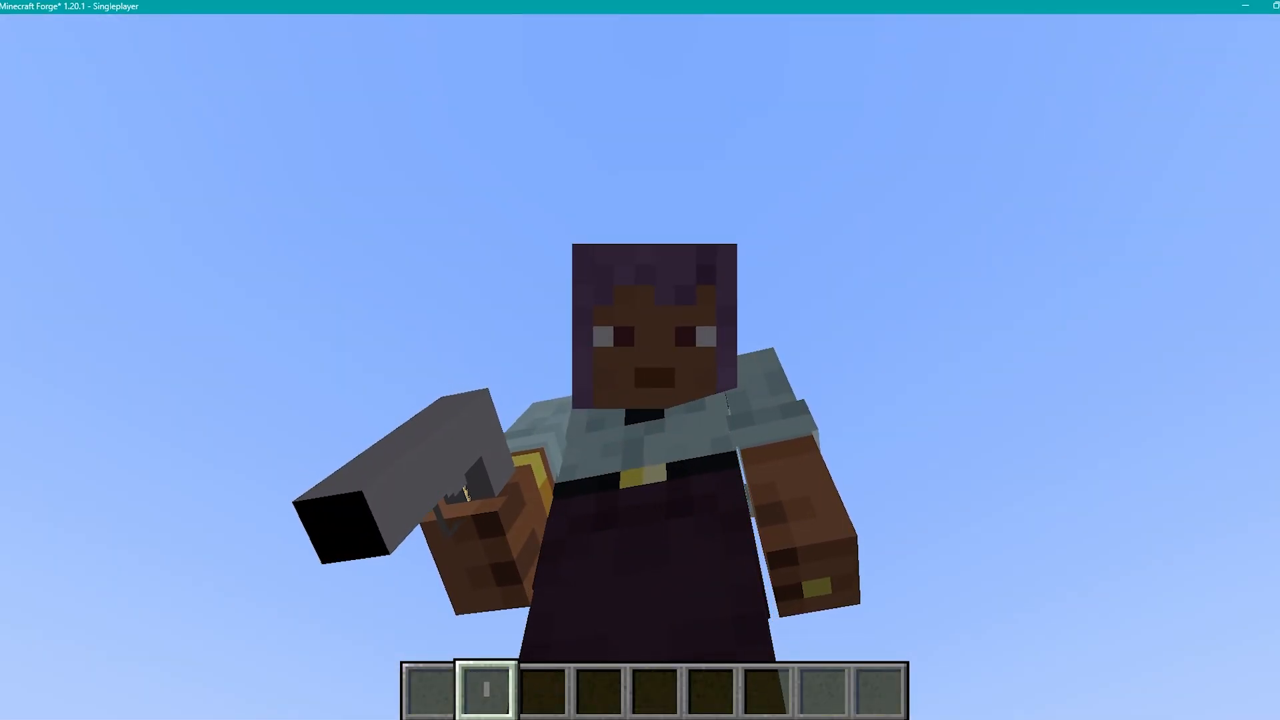
{"action": "key", "text": "F5"}
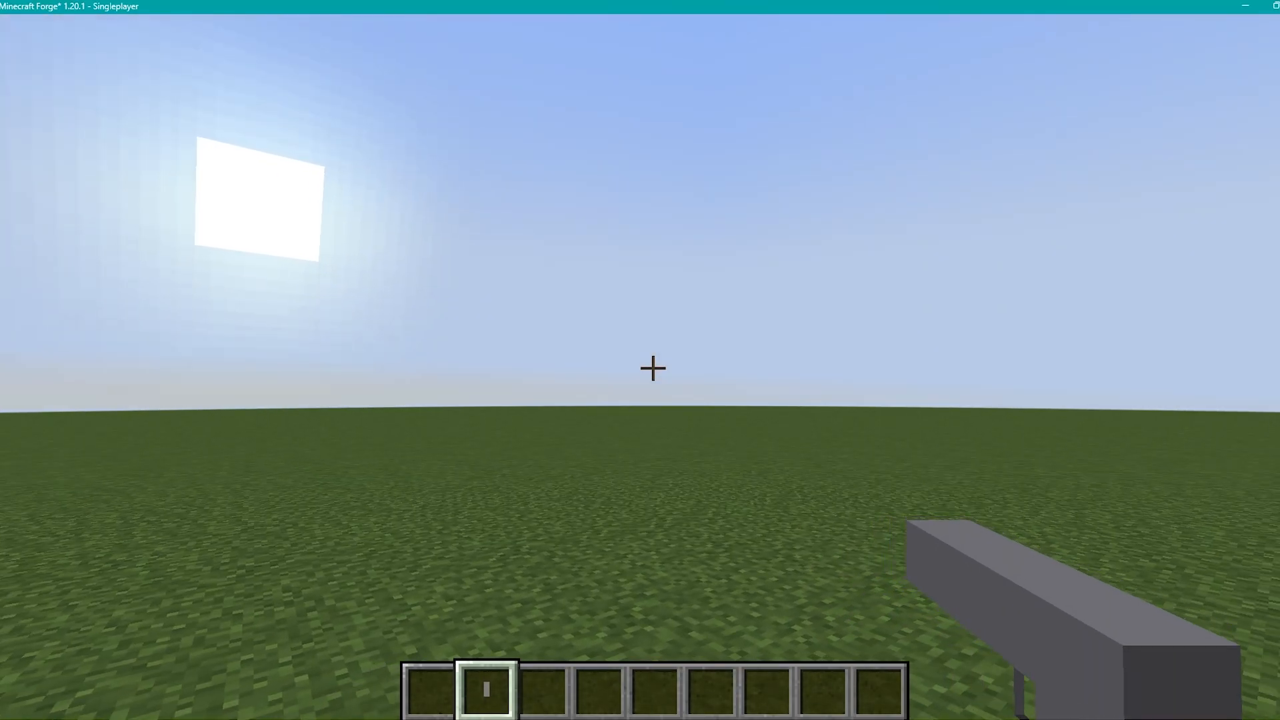
Fire the gun repeatedly in first person to test its bullets and shooting animation, and try swinging it
{"action": "right_click", "coordinate": [653, 368]}
{"action": "right_click", "coordinate": [653, 368]}
{"action": "left_click", "coordinate": [653, 368]}
{"action": "left_click", "coordinate": [652, 368]}
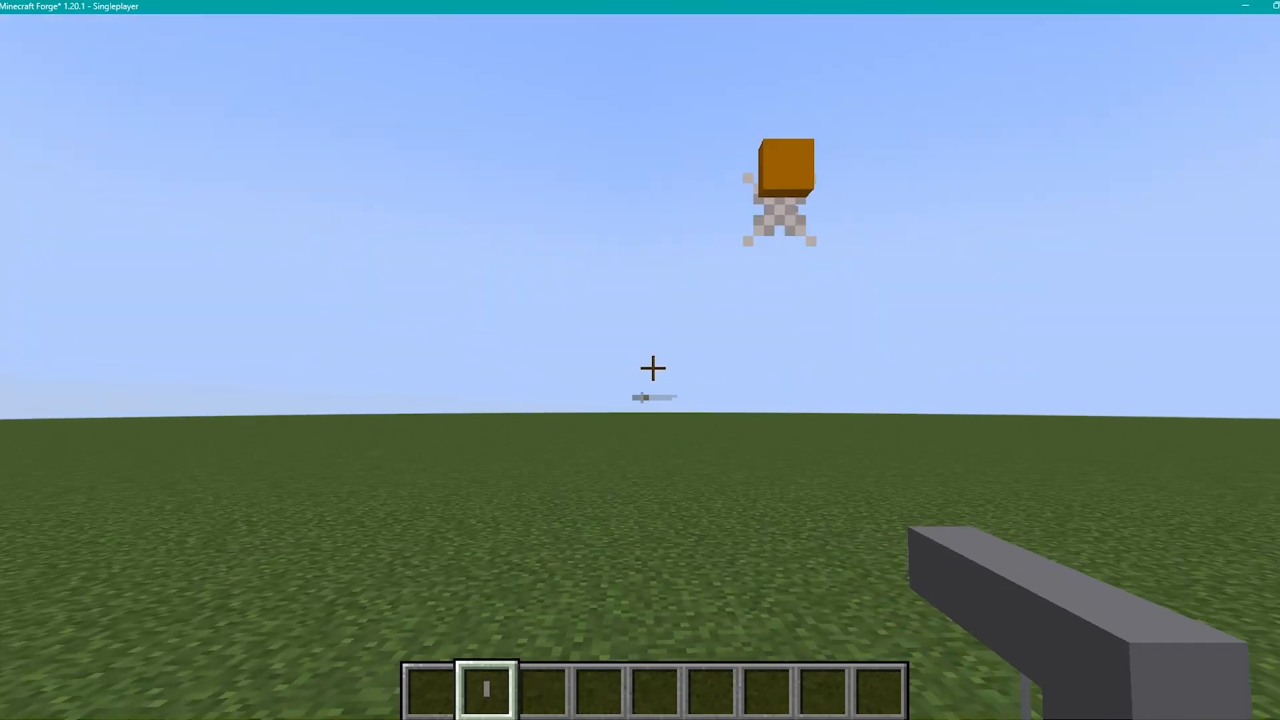
{"action": "left_click", "coordinate": [653, 368]}
{"action": "left_click", "coordinate": [653, 368]}
{"action": "left_click", "coordinate": [653, 368]}
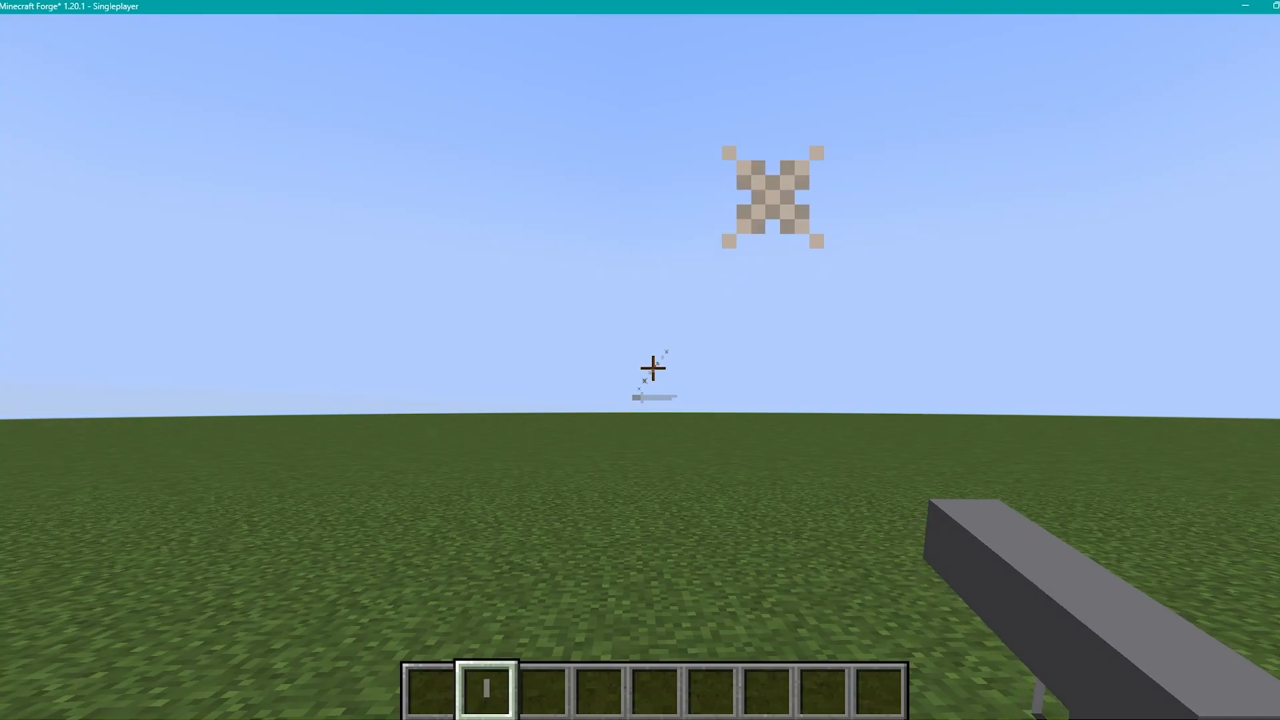
{"action": "left_click", "coordinate": [653, 368]}
{"action": "left_click", "coordinate": [653, 368]}
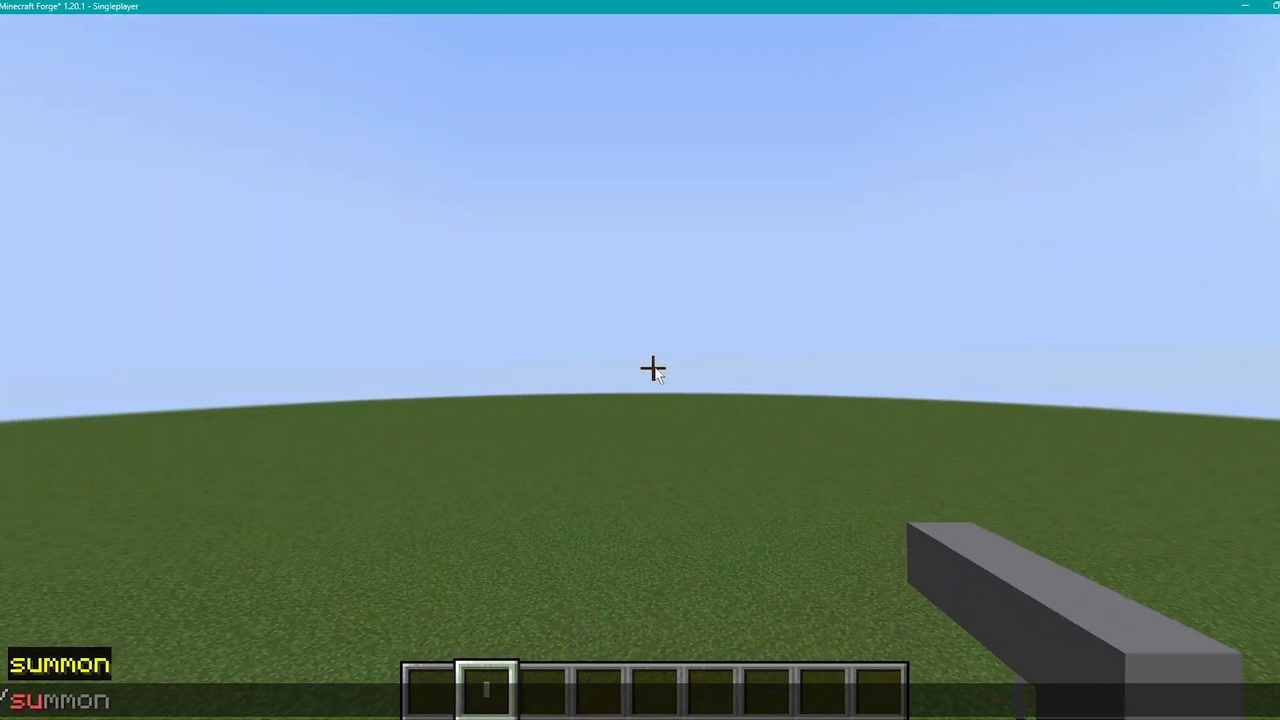
Summon a villager and shoot at it with the gun from a distance
{"action": "type", "text": "vi"}
{"action": "key", "text": "Tab"}
{"action": "key", "text": "Return"}
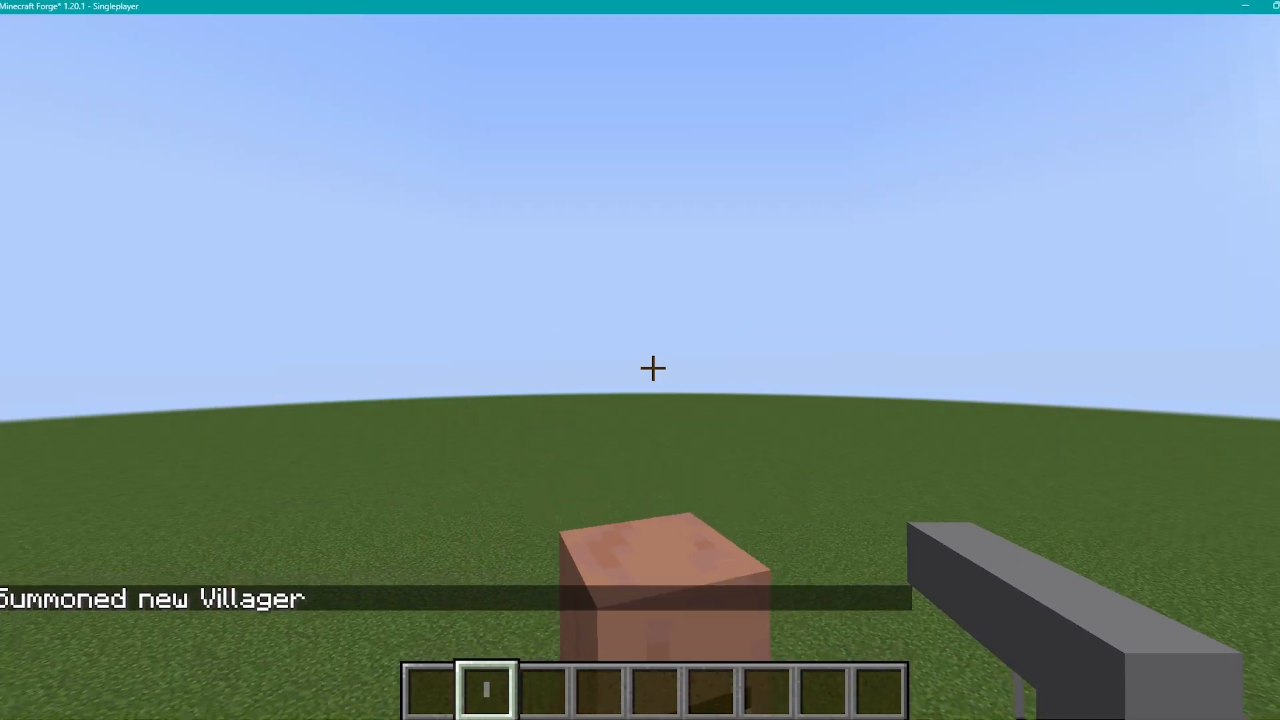
{"action": "key", "text": "space"}
{"action": "key", "text": "space"}
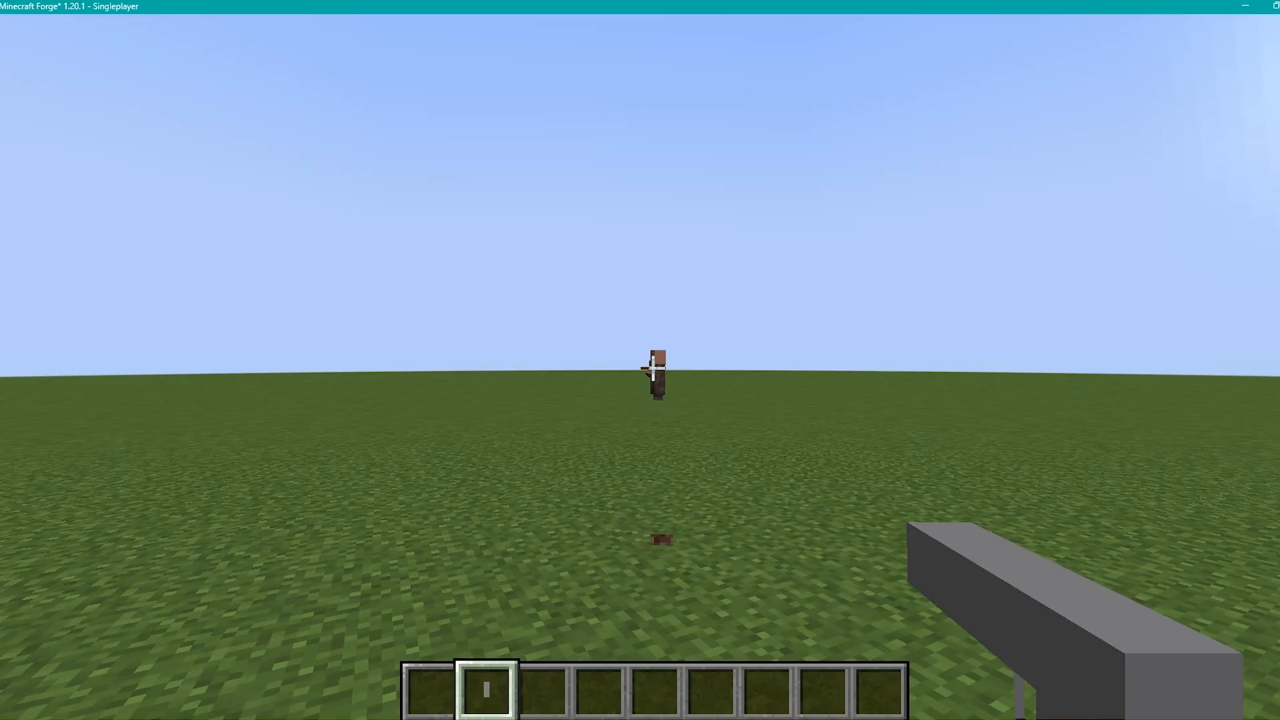
{"action": "right_click", "coordinate": [653, 368]}
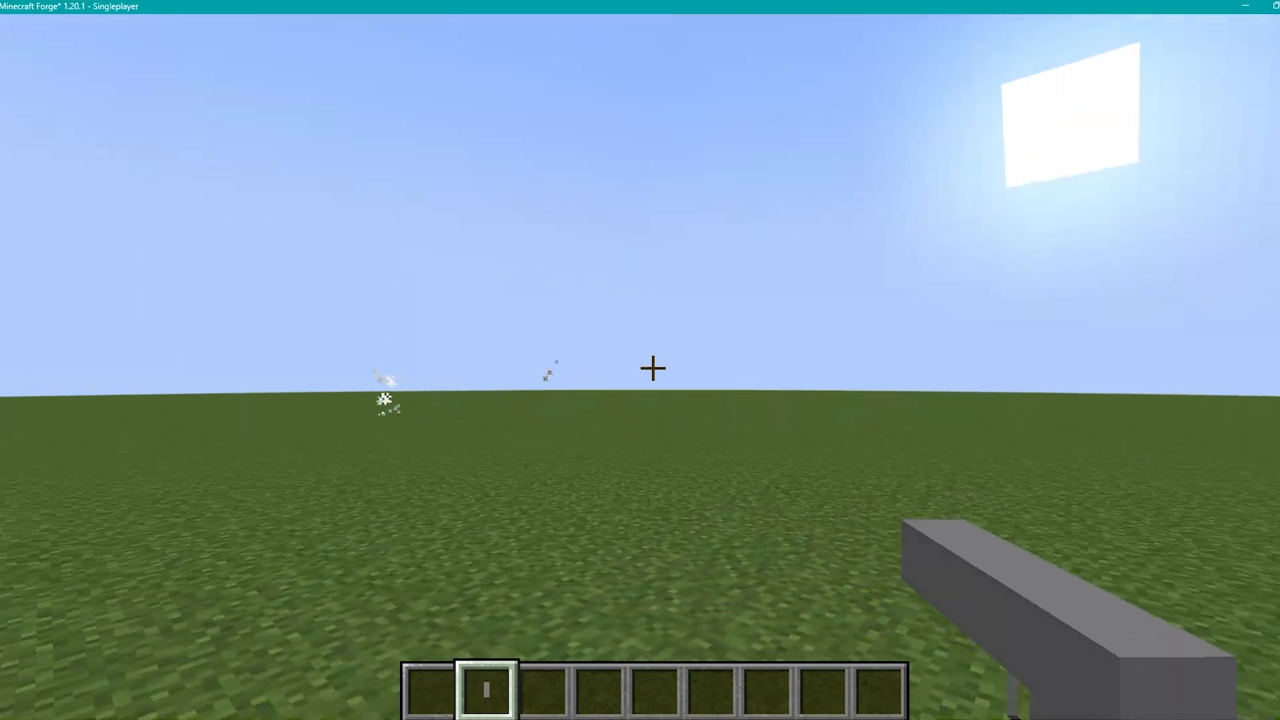
{"action": "right_click", "coordinate": [652, 368]}
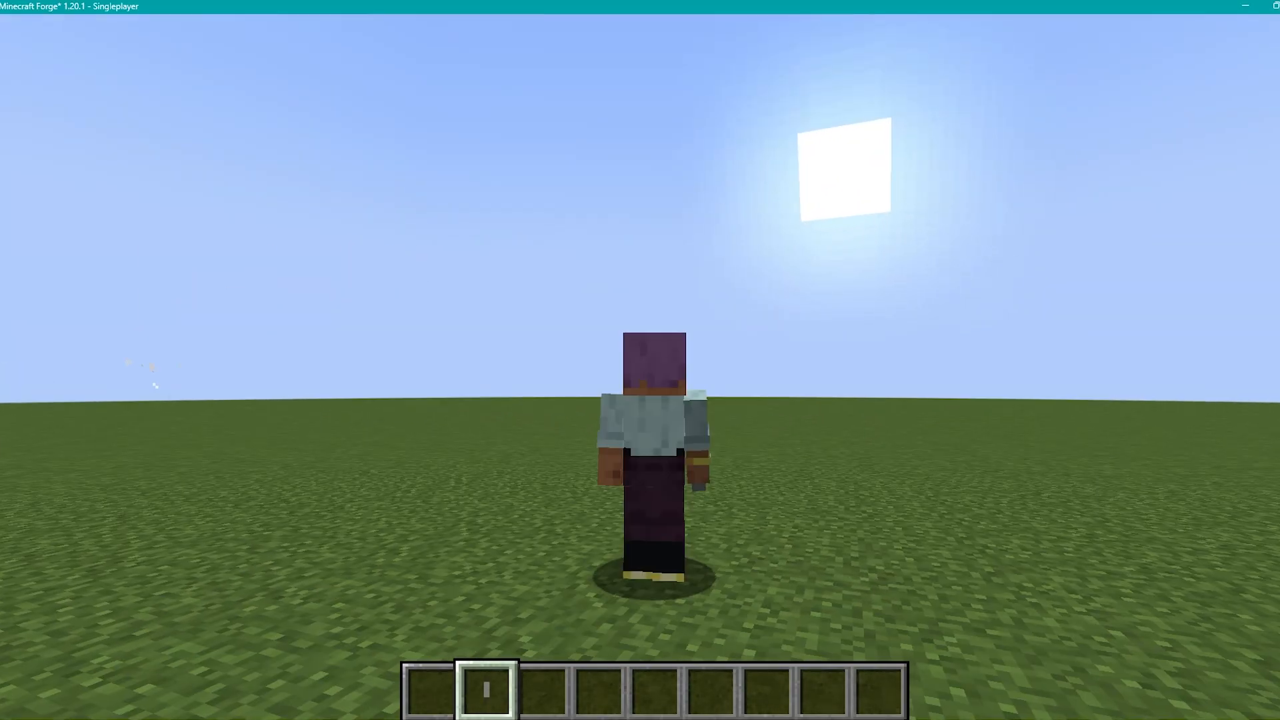
Look at the character holding the gun from the front, return to first person, and drop the gun
{"action": "key", "text": "F5"}
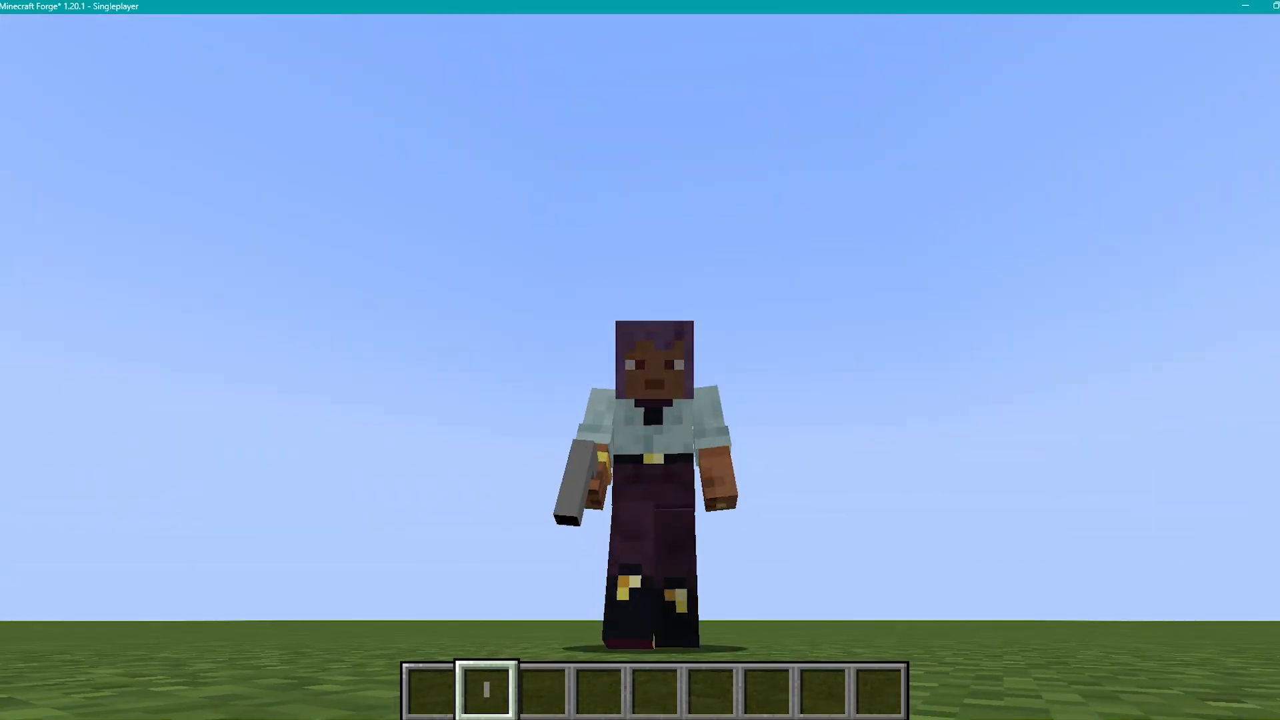
{"action": "key", "text": "F5"}
{"action": "key", "text": "q"}
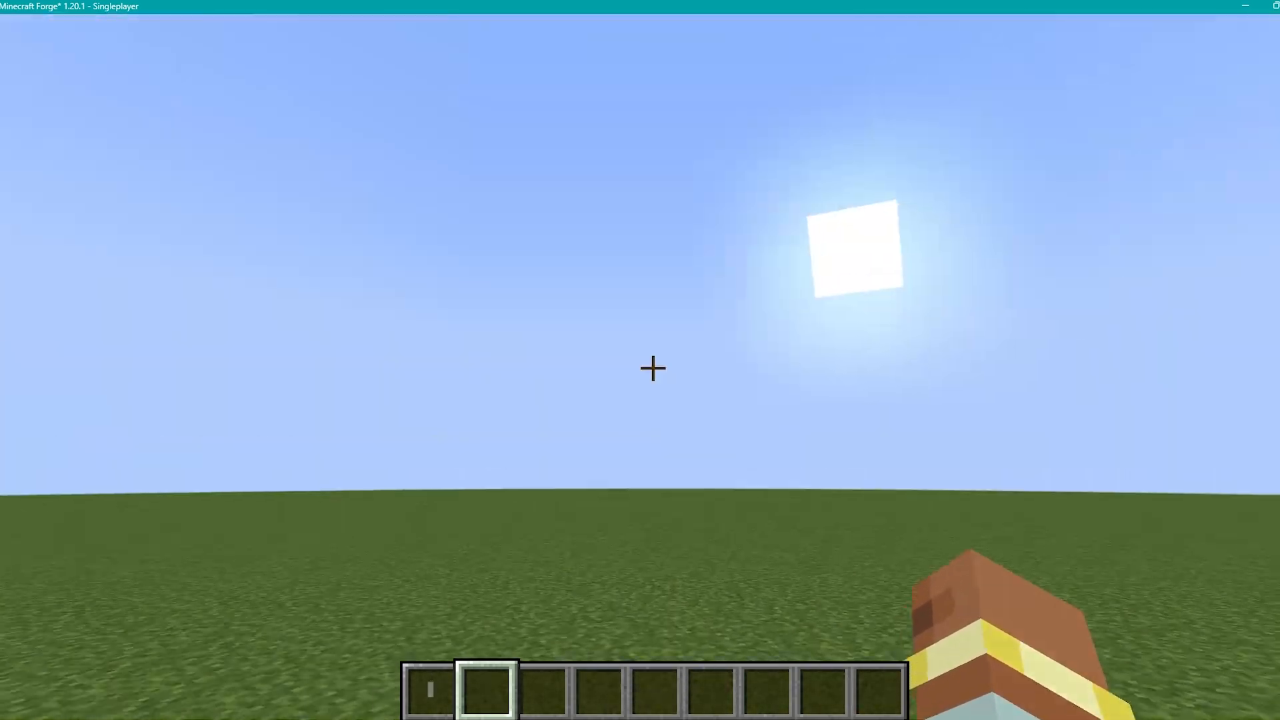
Hold the gun from the first hotbar slot, fire it again, and view the character from the front
{"action": "key", "text": "1"}
{"action": "right_click", "coordinate": [652, 368]}
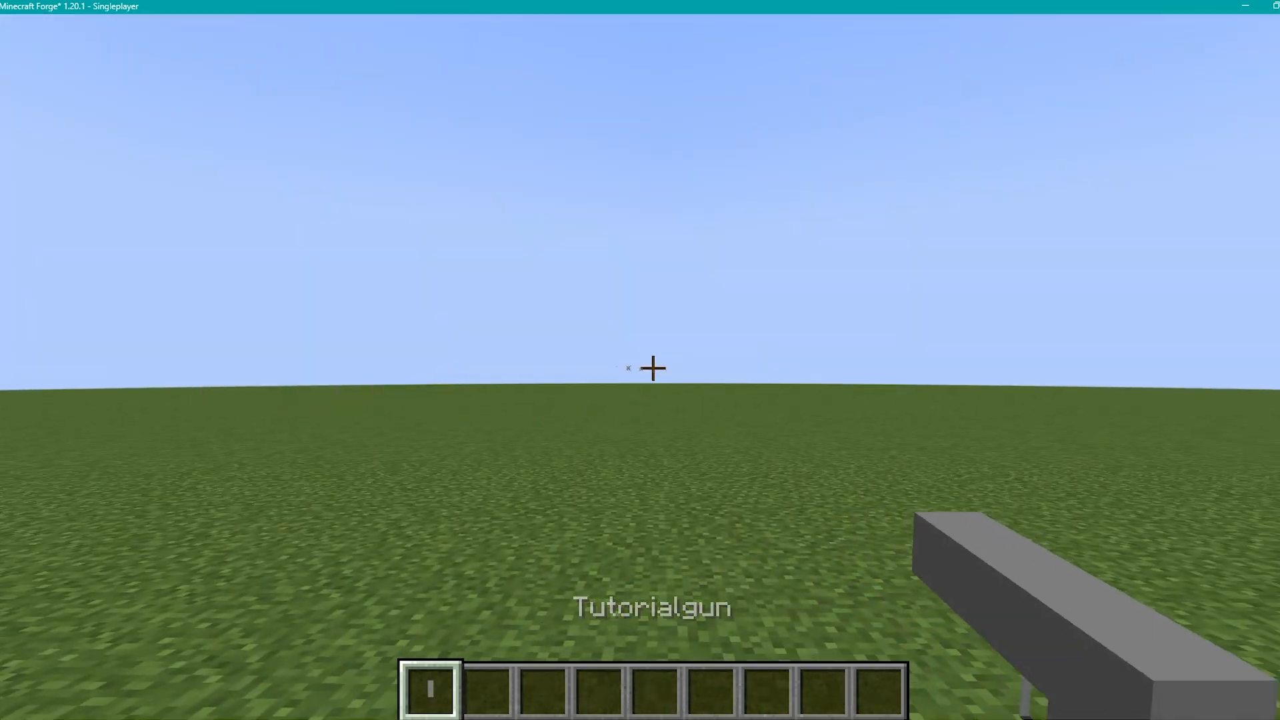
{"action": "right_click", "coordinate": [652, 368]}
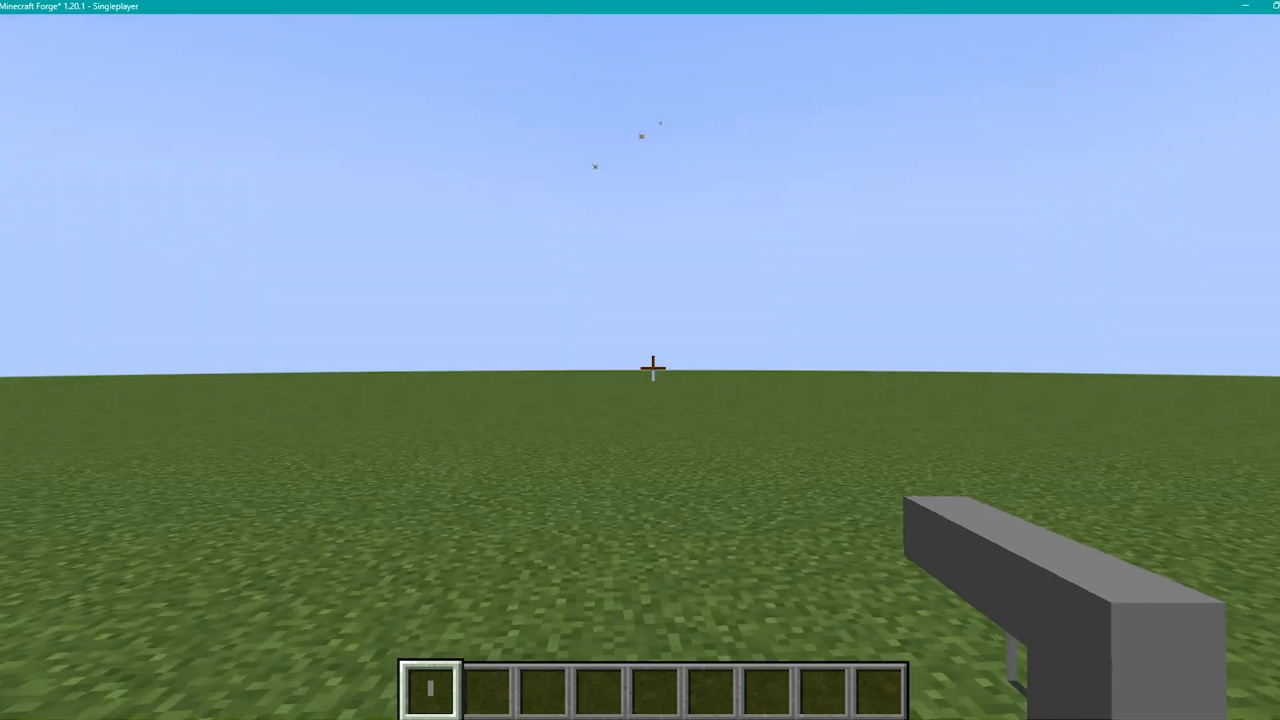
{"action": "left_click", "coordinate": [652, 368]}
{"action": "left_click", "coordinate": [652, 368]}
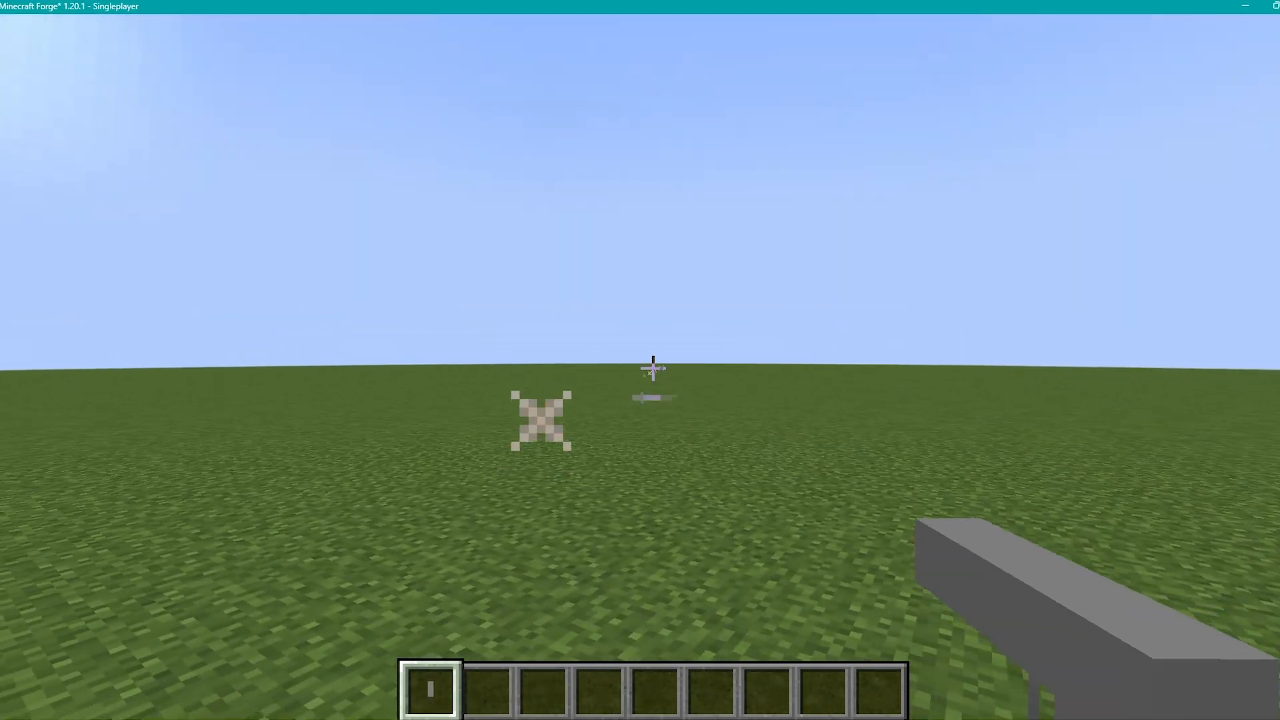
{"action": "key", "text": "F5"}
{"action": "key", "text": "F5"}
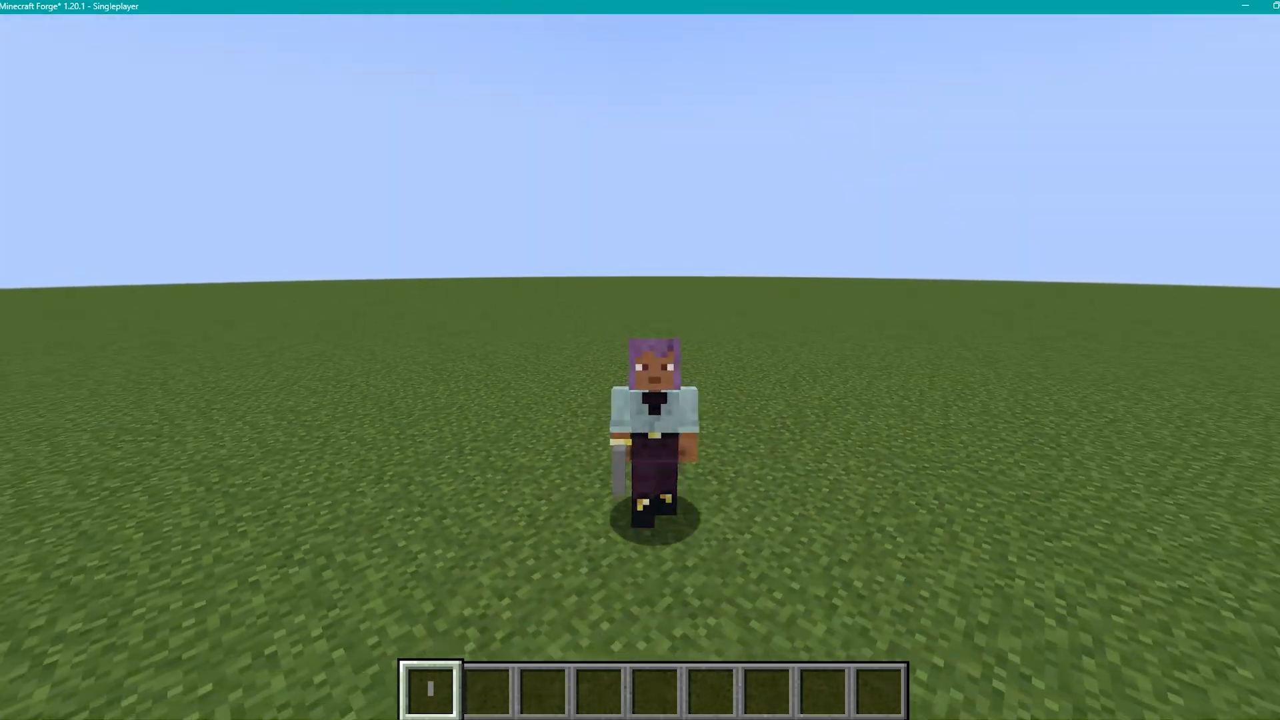